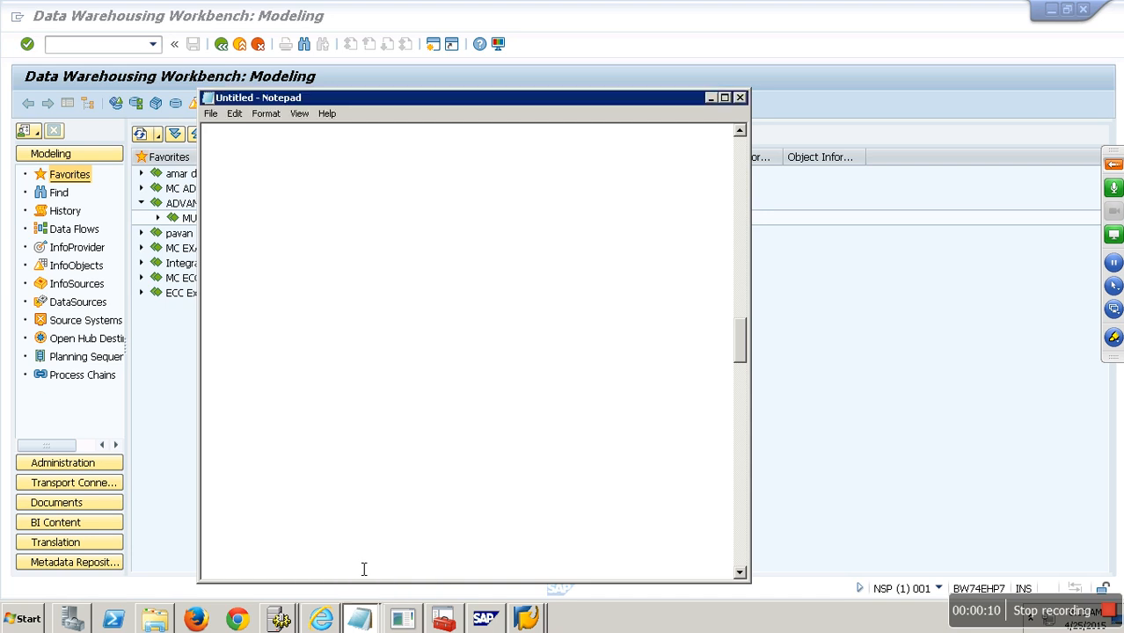
- Type the heading 'Types of Info Cubes:' with a dashed underline beneath it
scroll(359, 365, "up", 1)
scroll(359, 365, "down", 4)
type("- Type s")
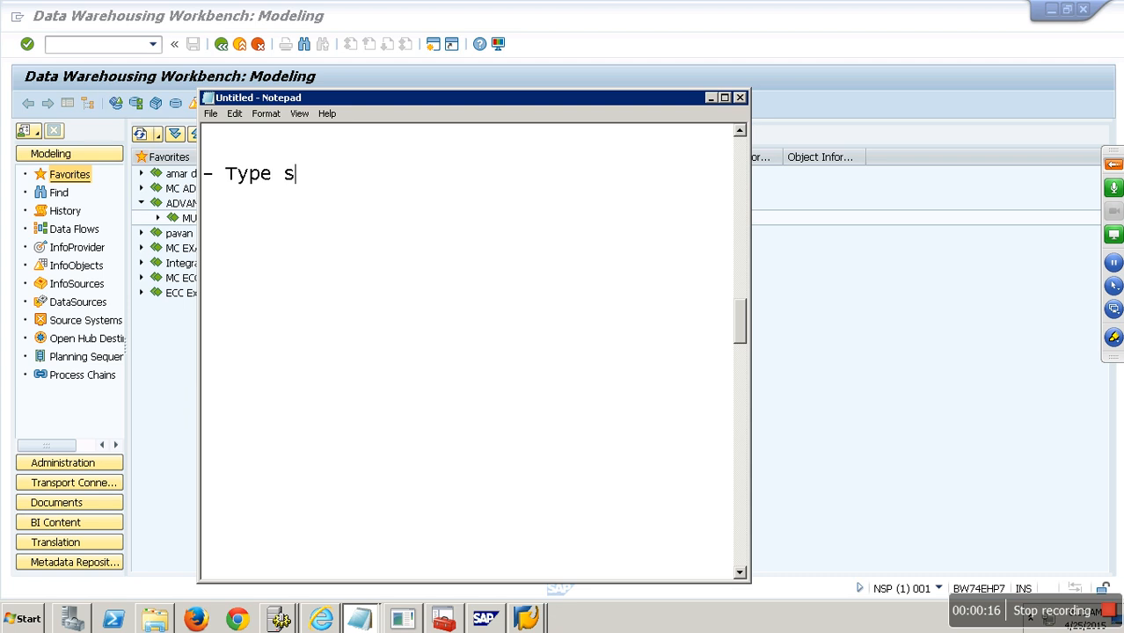
key("BackSpace")
key("BackSpace")
type("s of Info Cubes:")
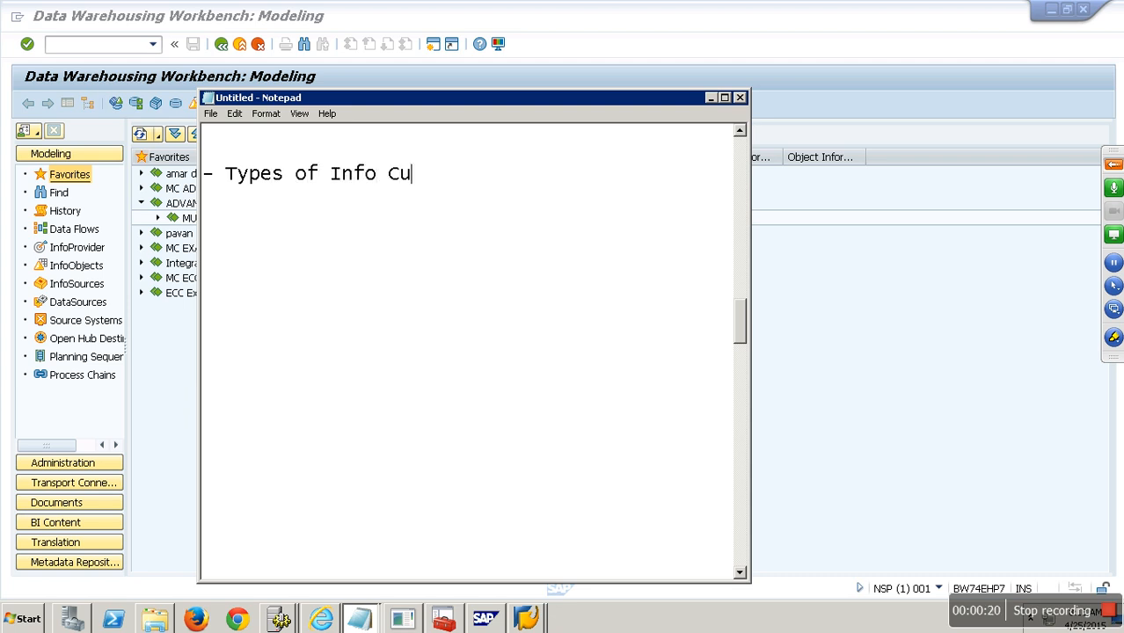
key("Return")
type("-----------------------")
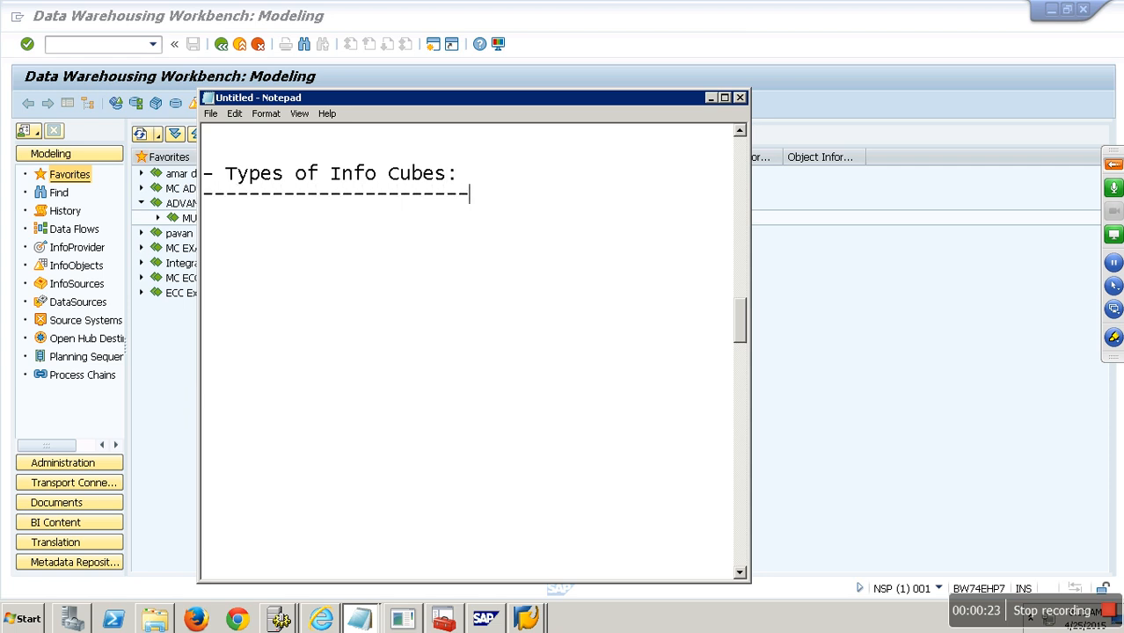
key("Return")
- List '- Standard Info Cube' and '- Real Time Info cube', followed by a lone dash line
type("- Standardc")
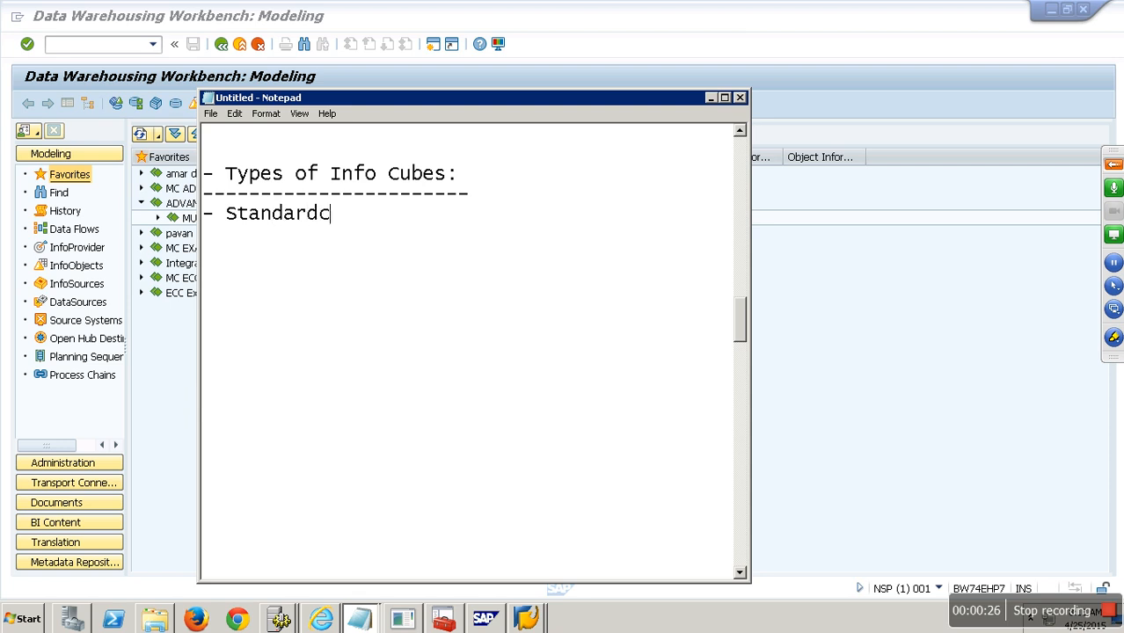
key("BackSpace")
type("Info Cube")
key("Return")
type("-")
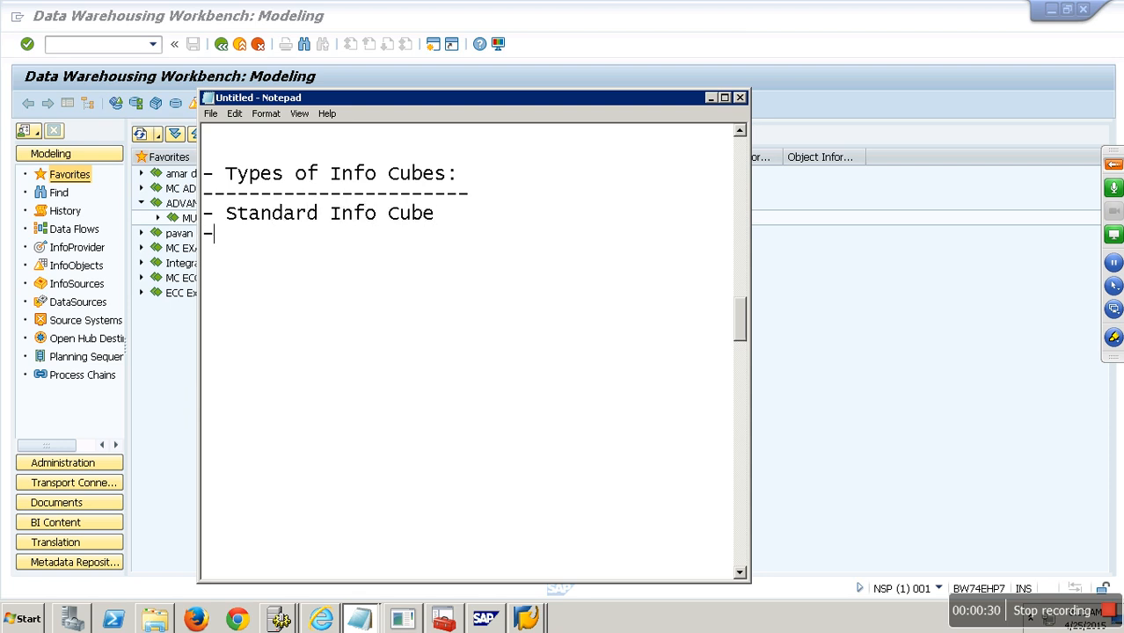
type(" Real Time Info cube")
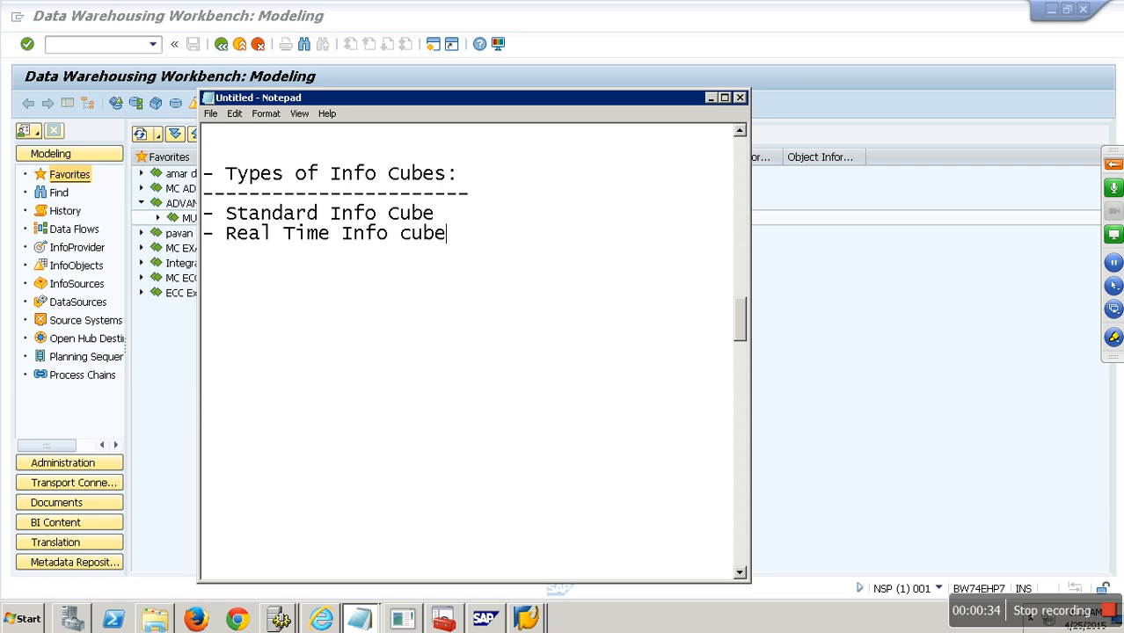
key("Return")
type("-")
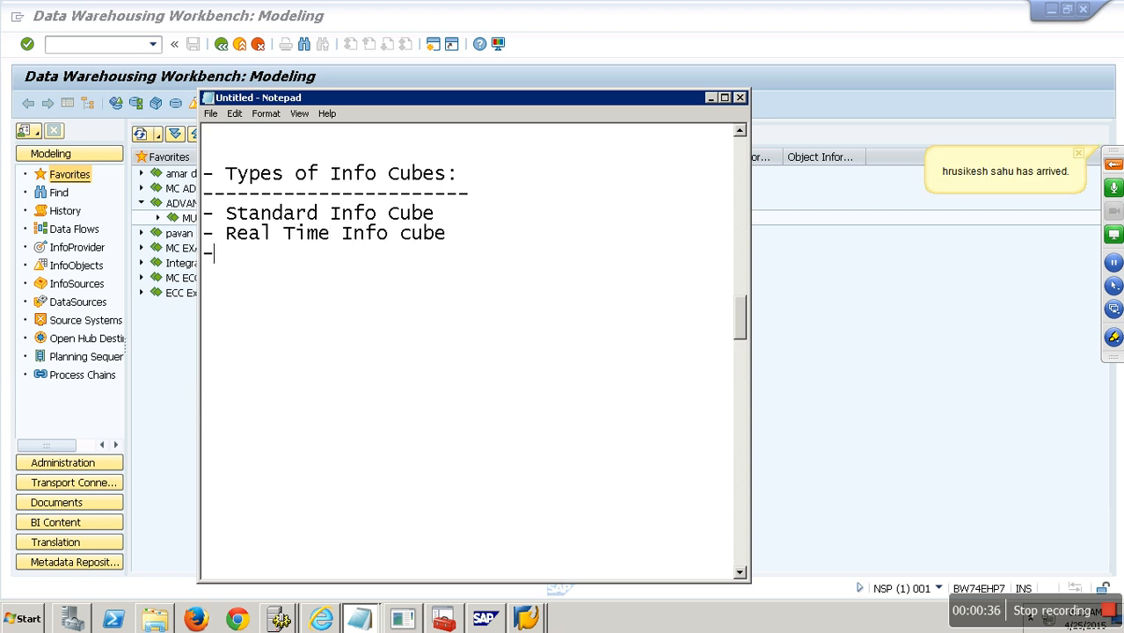
key("Return")
key("Return")
- Add the entries '- Direct Access DTP Cube', '- Based BAPI' and '- Based on FM'
type("- Direct A")
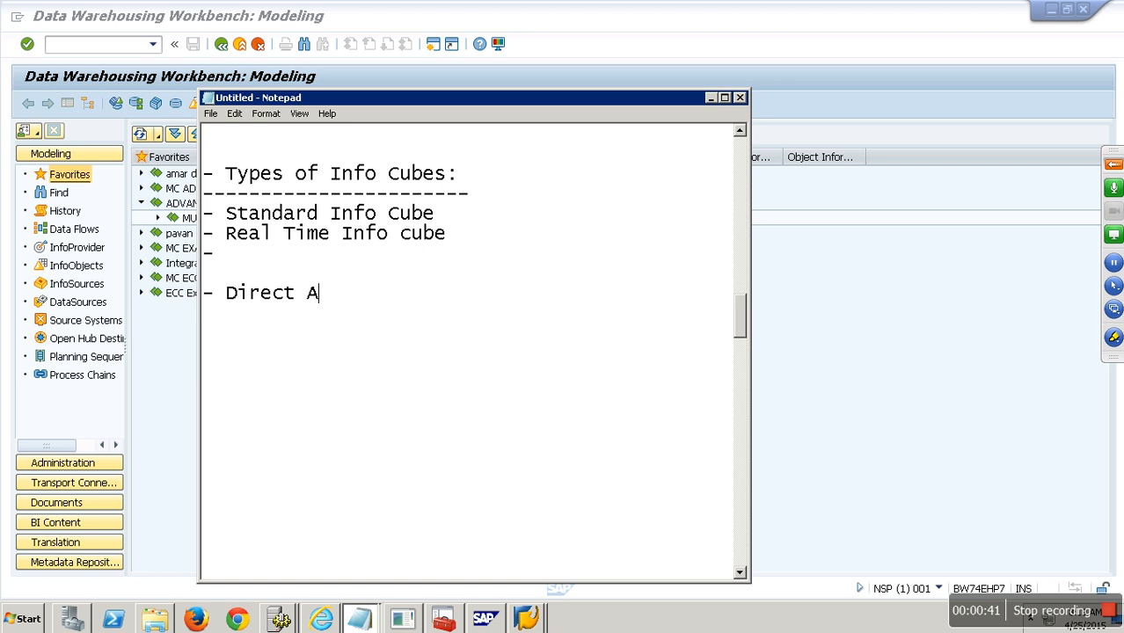
type("ccess DTP Cube")
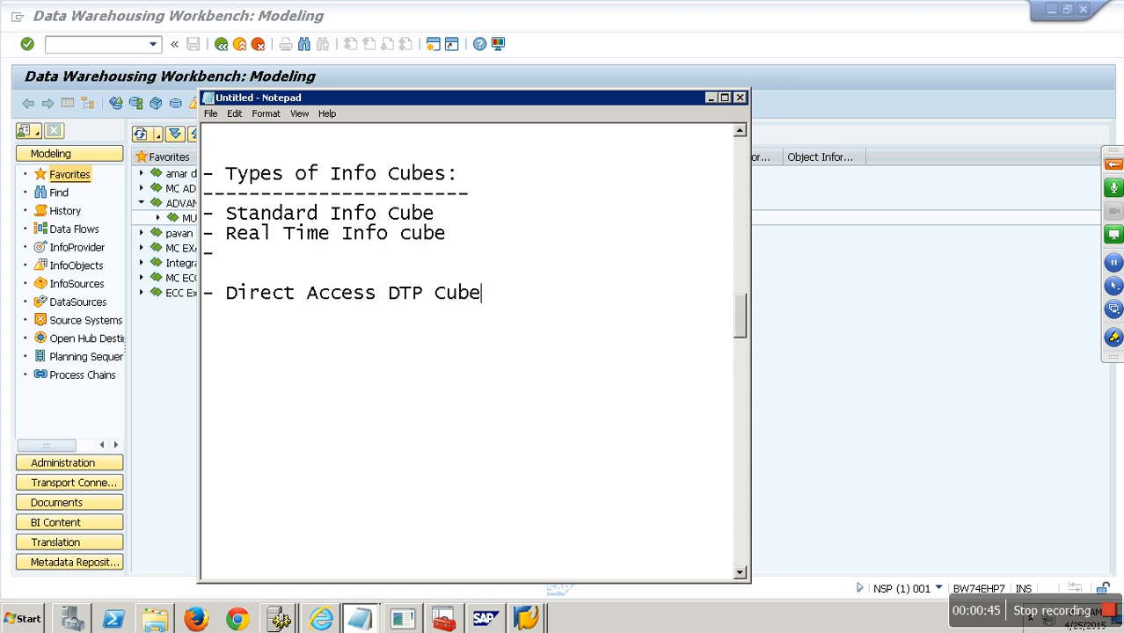
key("Return")
type("- Based BAPI")
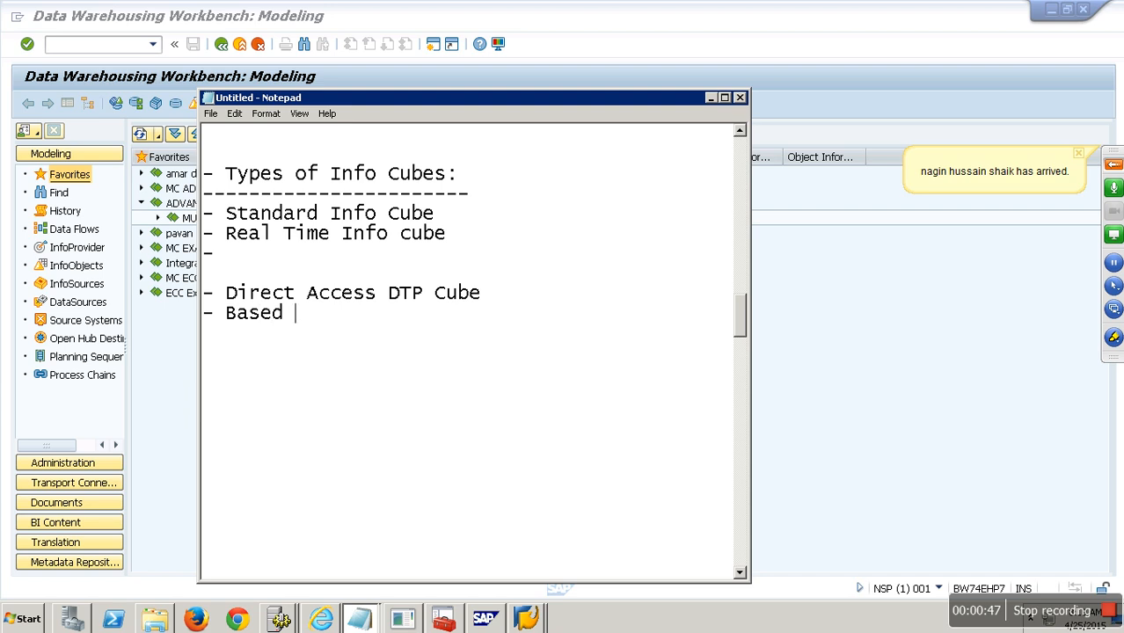
key("Return")
type("- Based ")
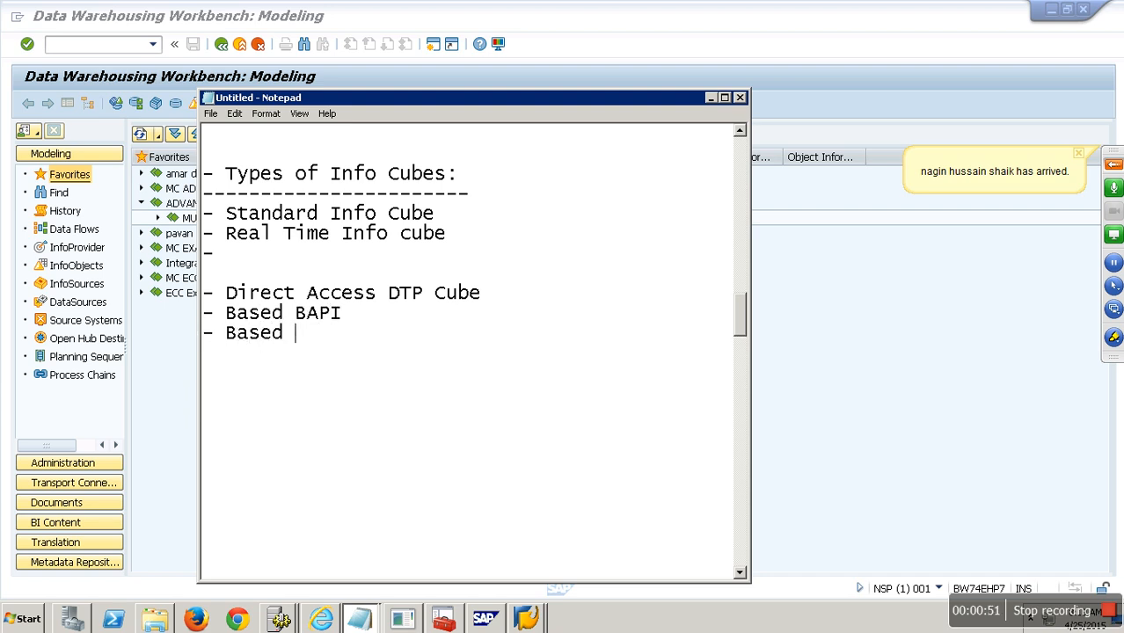
type("on FM")
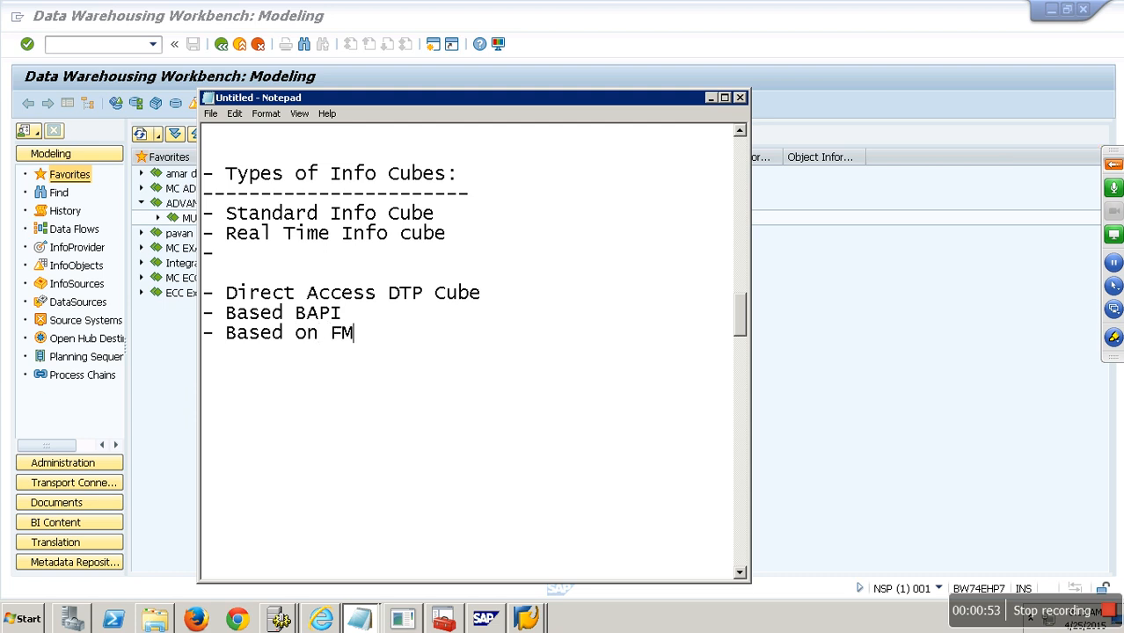
key("Up")
key("Left")
key("Left")
key("Left")
key("Left")
- Correct the entry to 'Based on BAPI' and insert a dash-underlined 'Virtual' heading above the virtual entries
type("on")
left_click(245, 278)
key("Up")
key("Return")
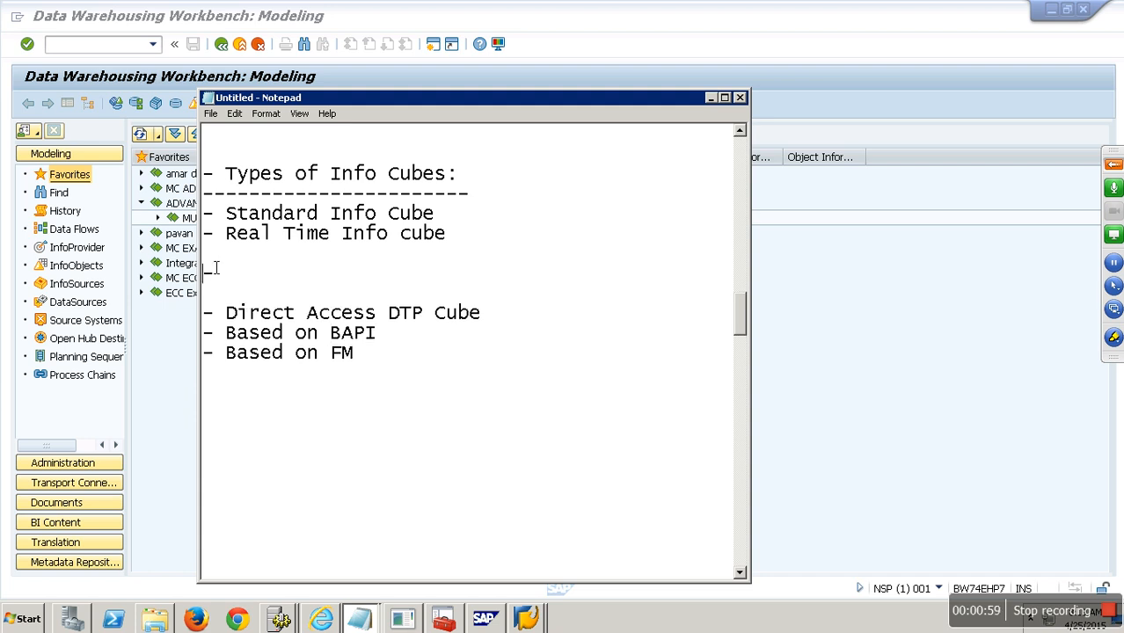
type("Vi")
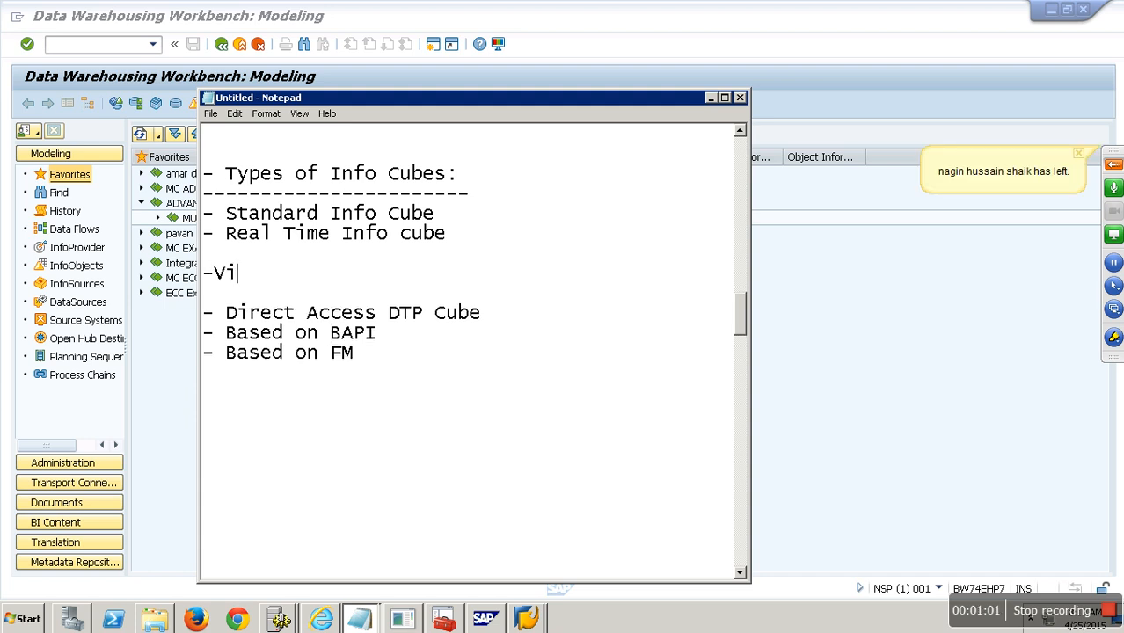
type("rtual")
key("Return")
type("--------")
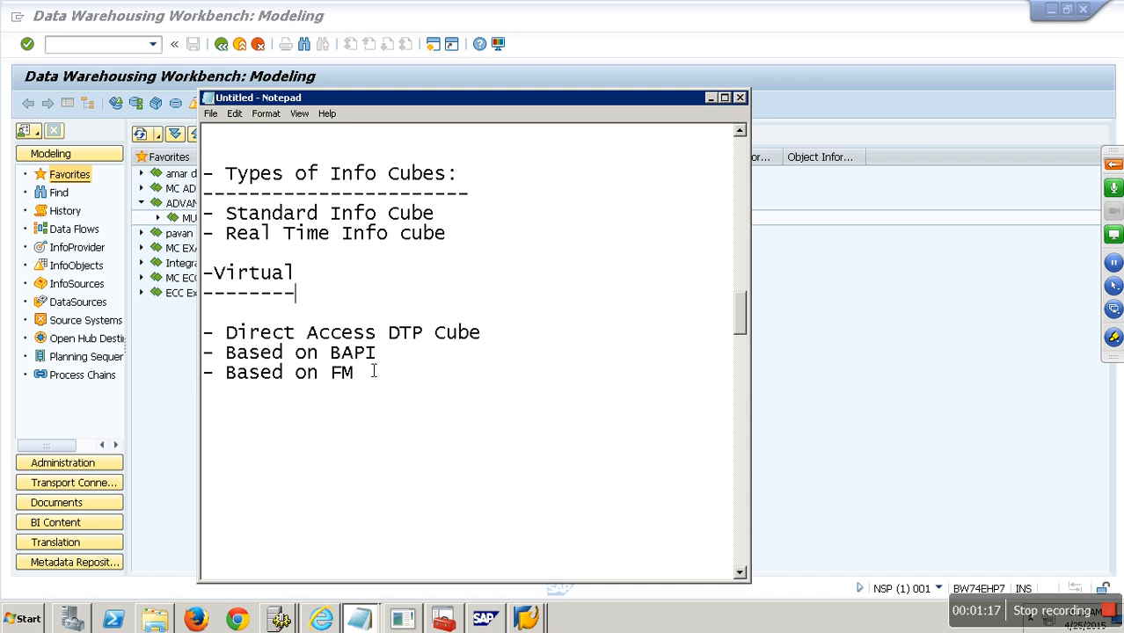
left_click_drag(366, 384, 204, 333)
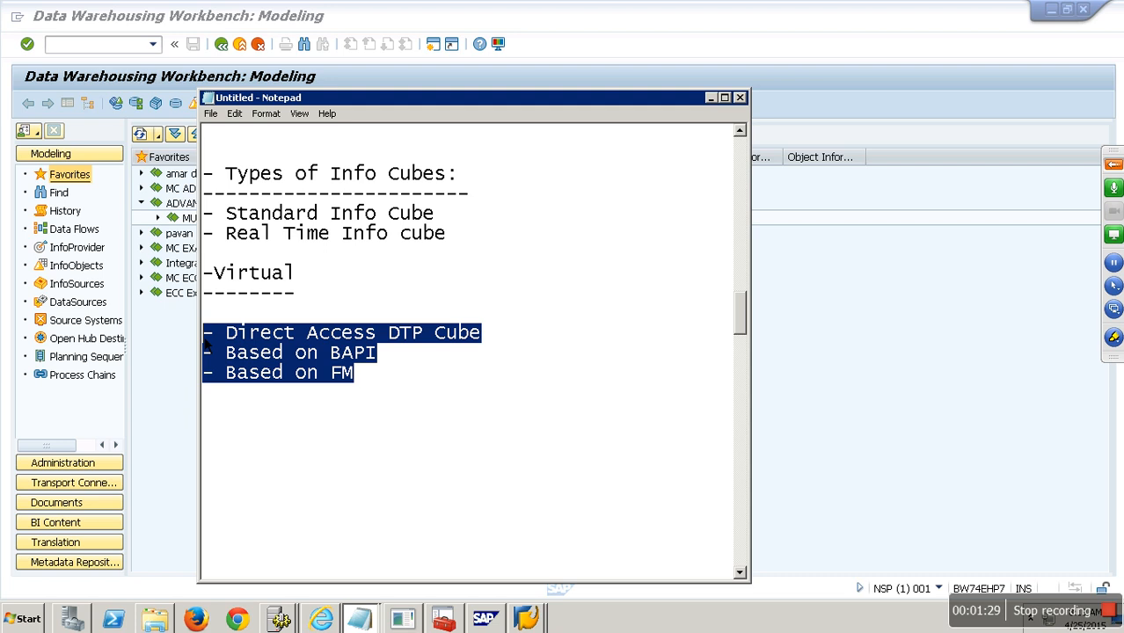
left_click_drag(434, 214, 203, 216)
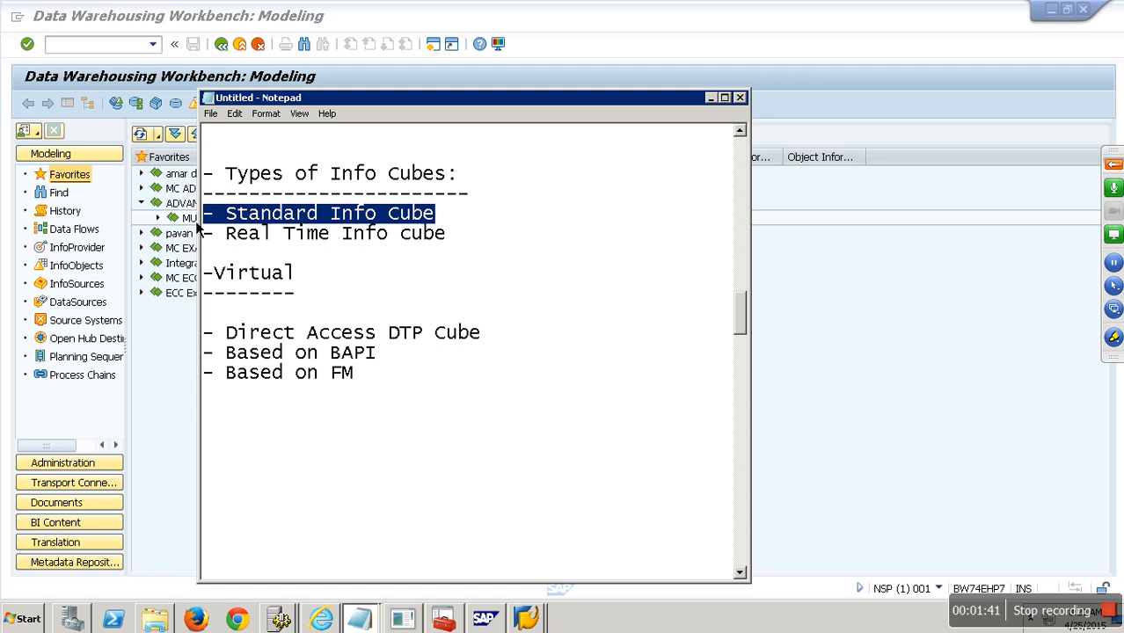
- Add an underlined '- Standard Info Cube:' section listing '- Data Target' and '- Info Provider'
left_click(265, 417)
type("- Stan")
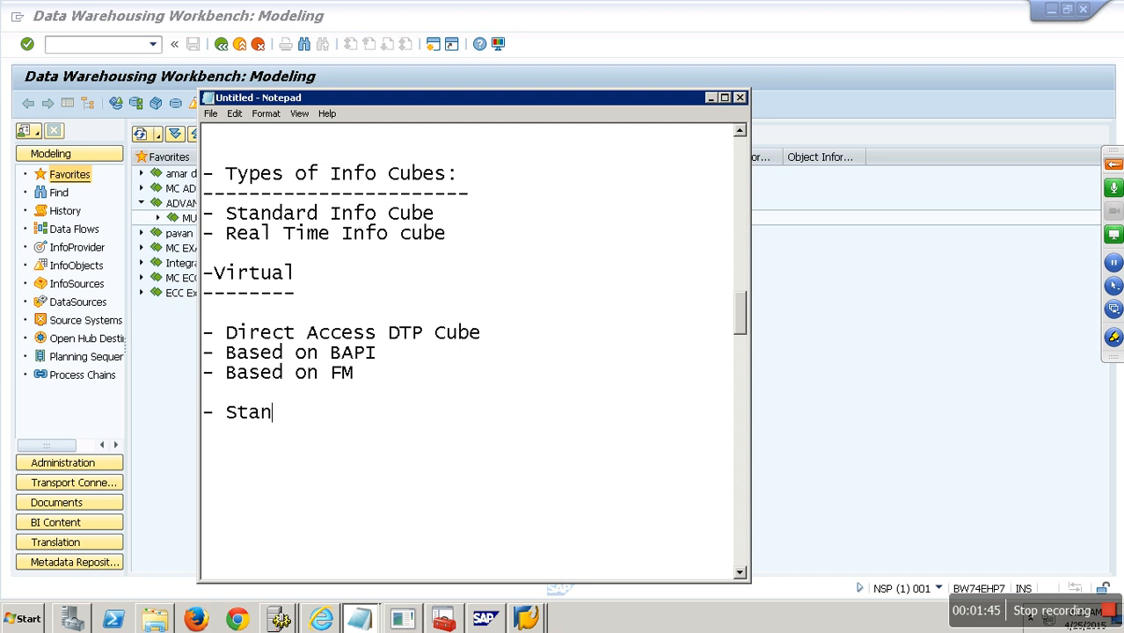
type("dard Info")
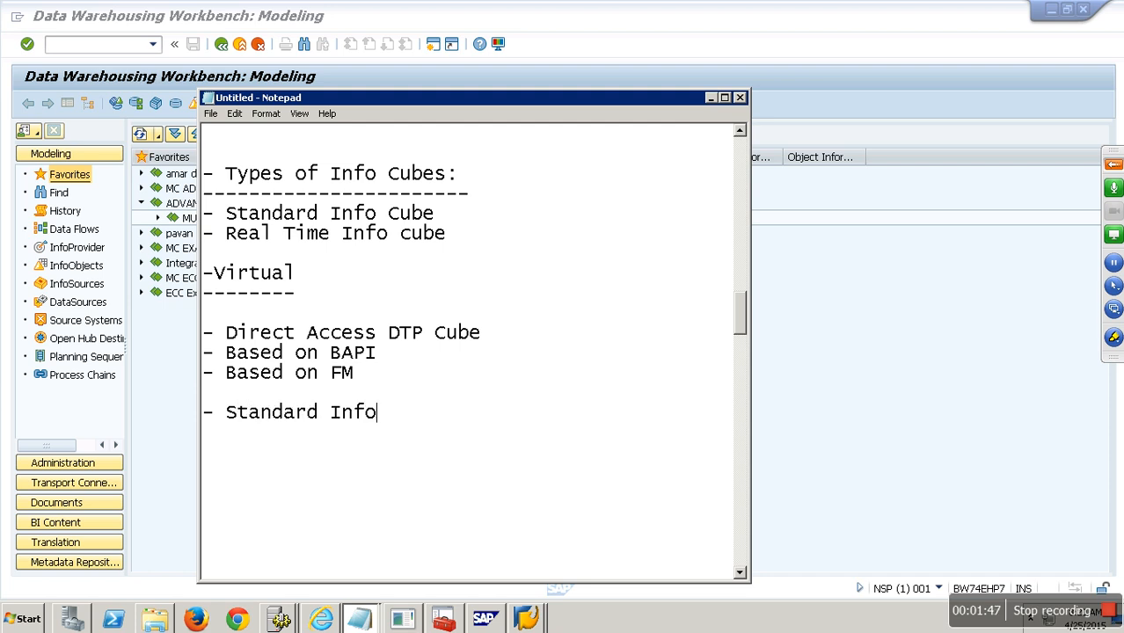
type(" Cube:")
key("Return")
type("-")
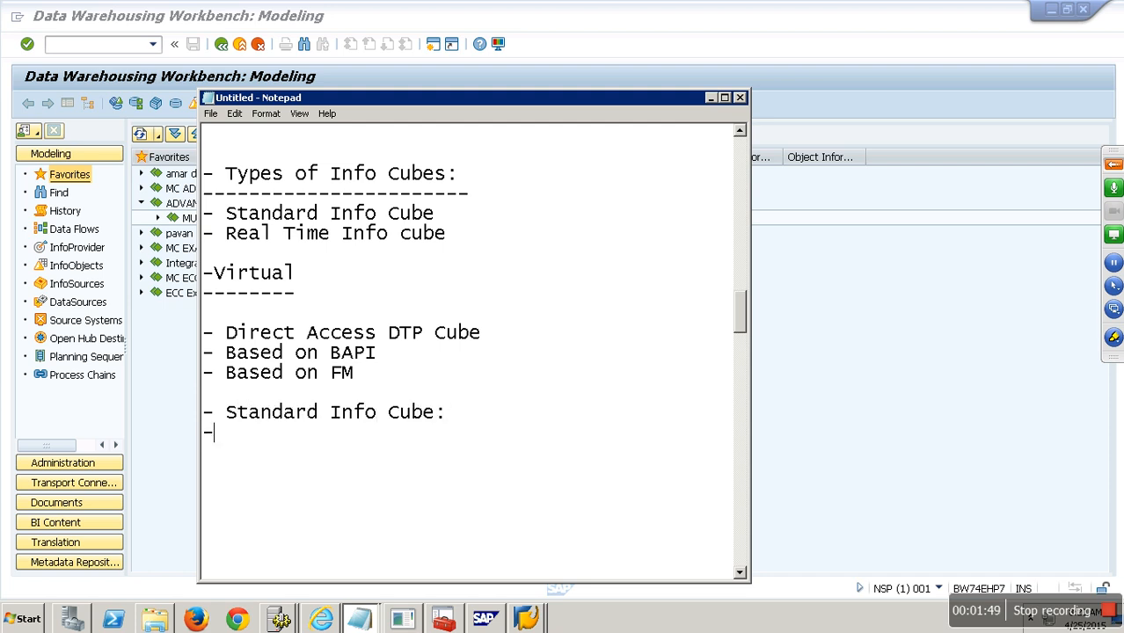
type("---------------------")
key("Return")
type("- Data TArget")
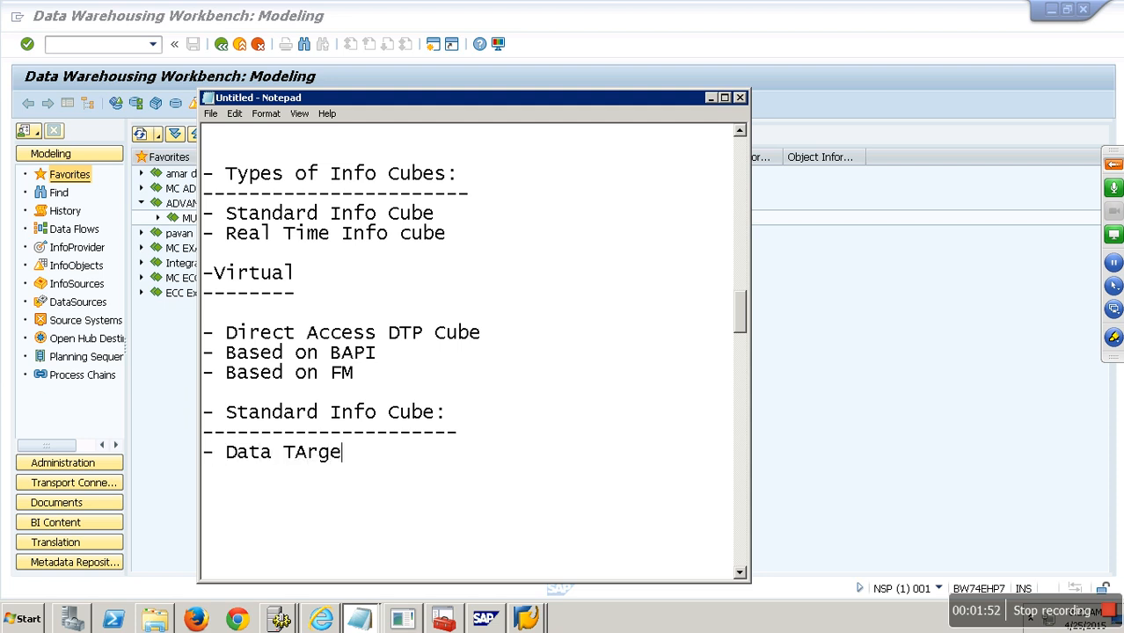
key("BackSpace")
key("BackSpace")
key("BackSpace")
key("BackSpace")
key("BackSpace")
type("arget")
key("Return")
type("- Info Provider")
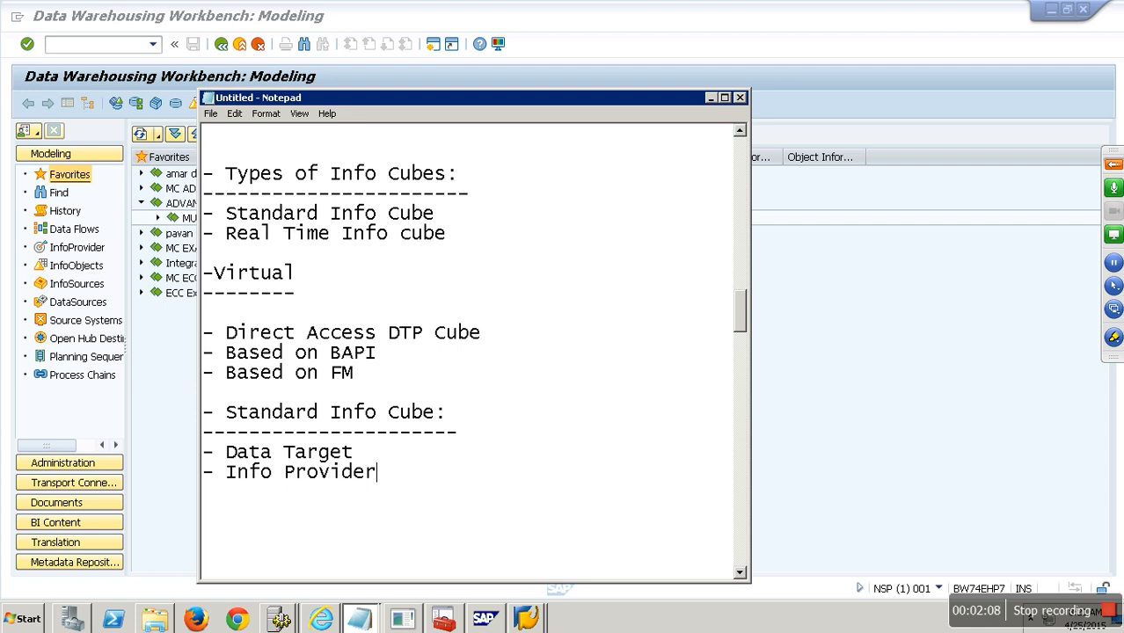
- Add a '- Real-Time Cube:' heading with a dashed underline
key("Return")
key("Return")
type("- Real-Time Cube:")
key("Return")
type("------------------")
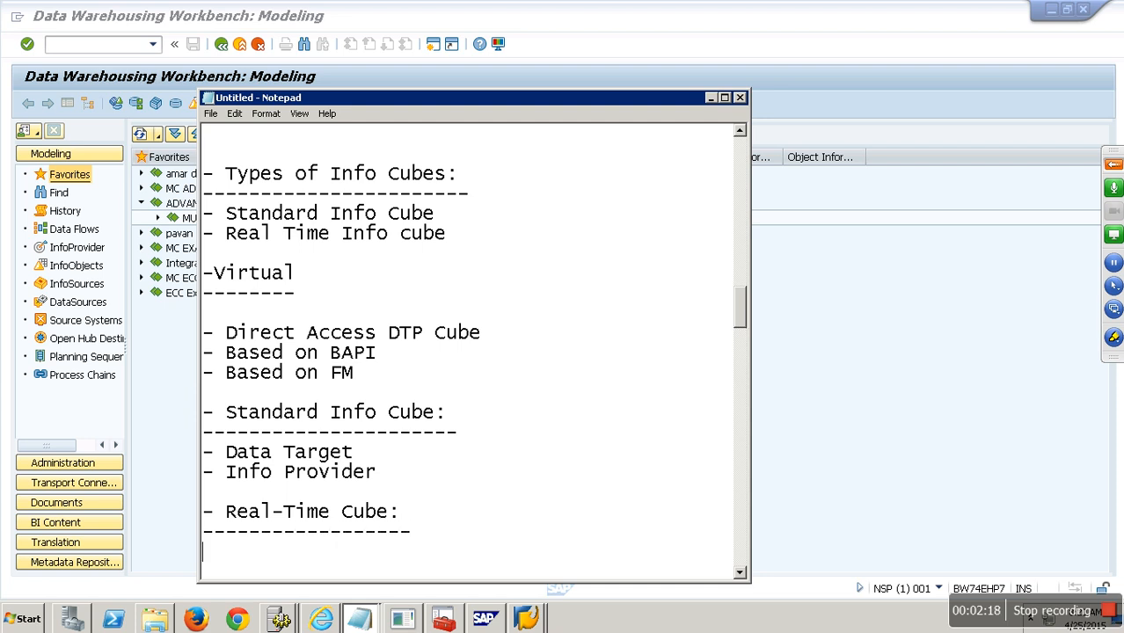
key("Return")
key("Return")
key("Return")
key("Return")
key("Return")
key("Return")
key("Return")
key("Return")
key("Return")
key("Return")
key("Return")
key("Return")
key("Return")
key("Return")
- Under Real-Time Cube, note '= Standard Cube + Planning', 'Writing Data into Info Cube' and '= BPS or IP or BPC'
left_click(227, 312)
type("= ")
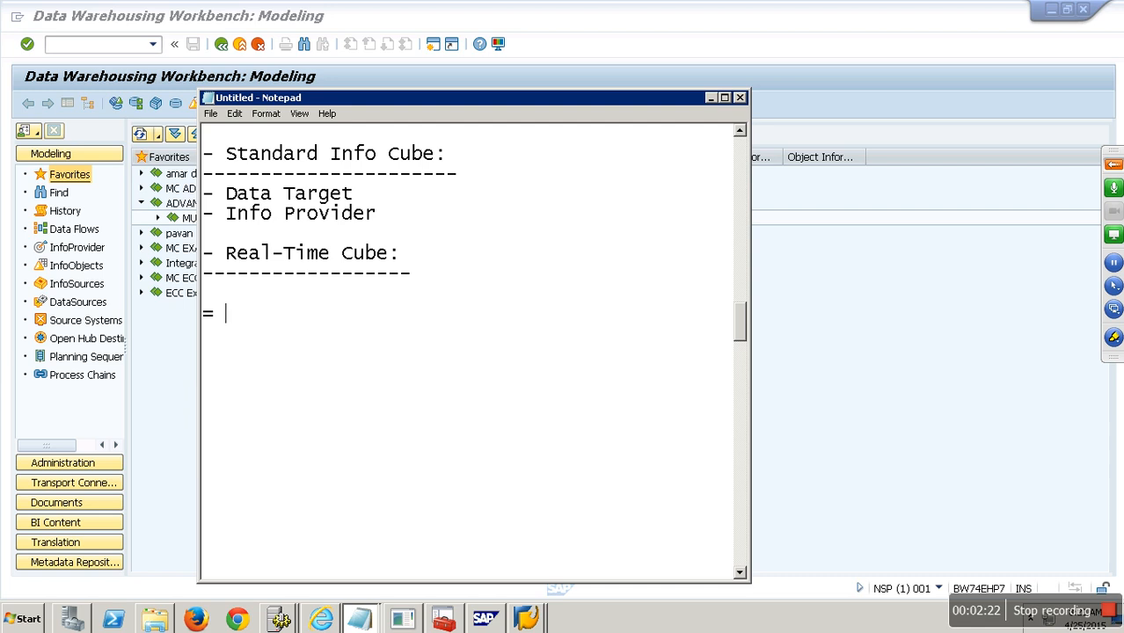
type("Stand")
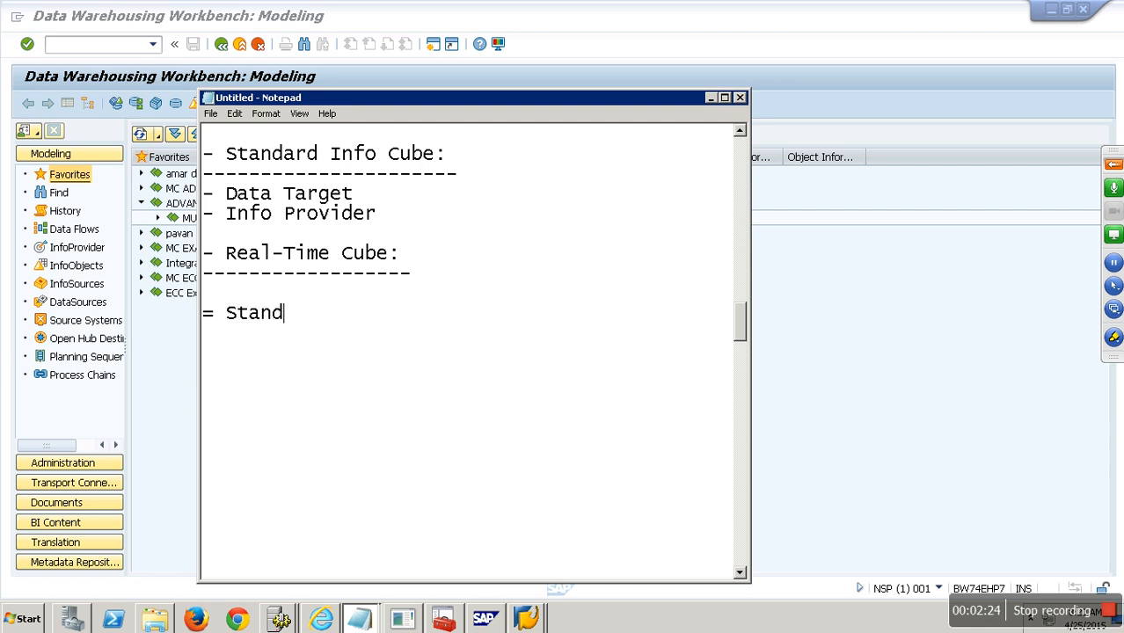
type("ard Cube ")
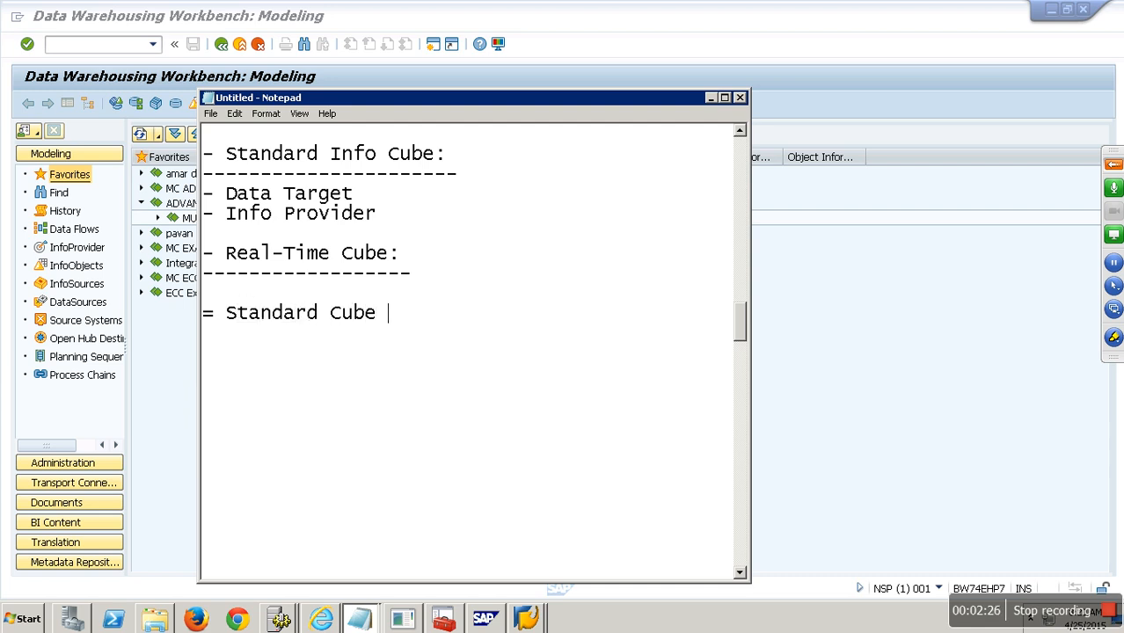
type("+ Planning")
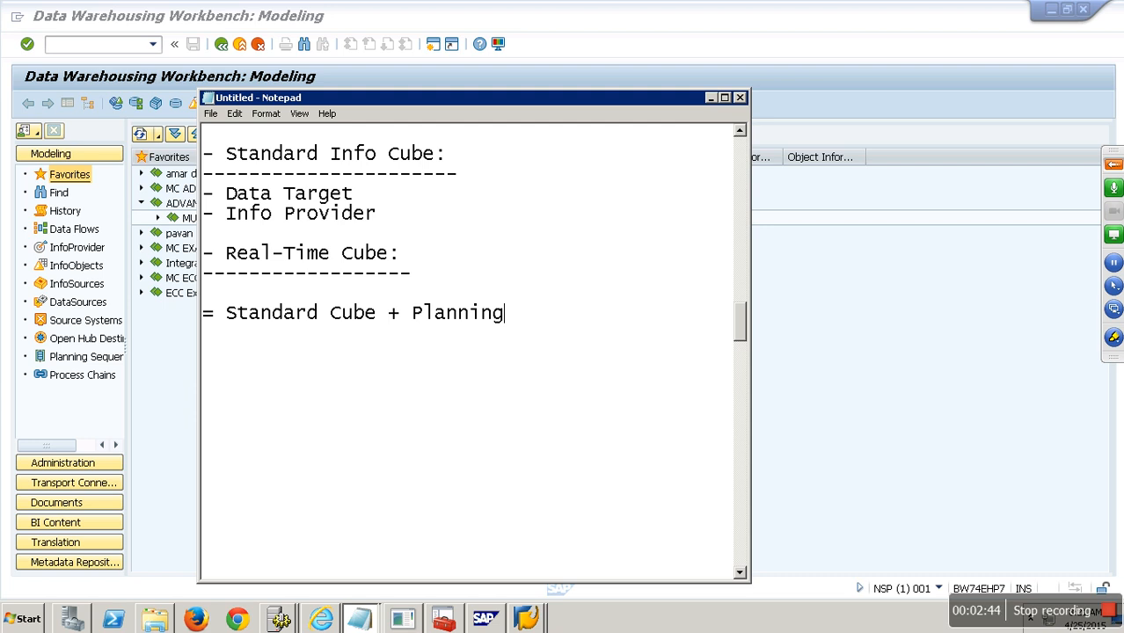
key("Return")
type("Writing Data in")
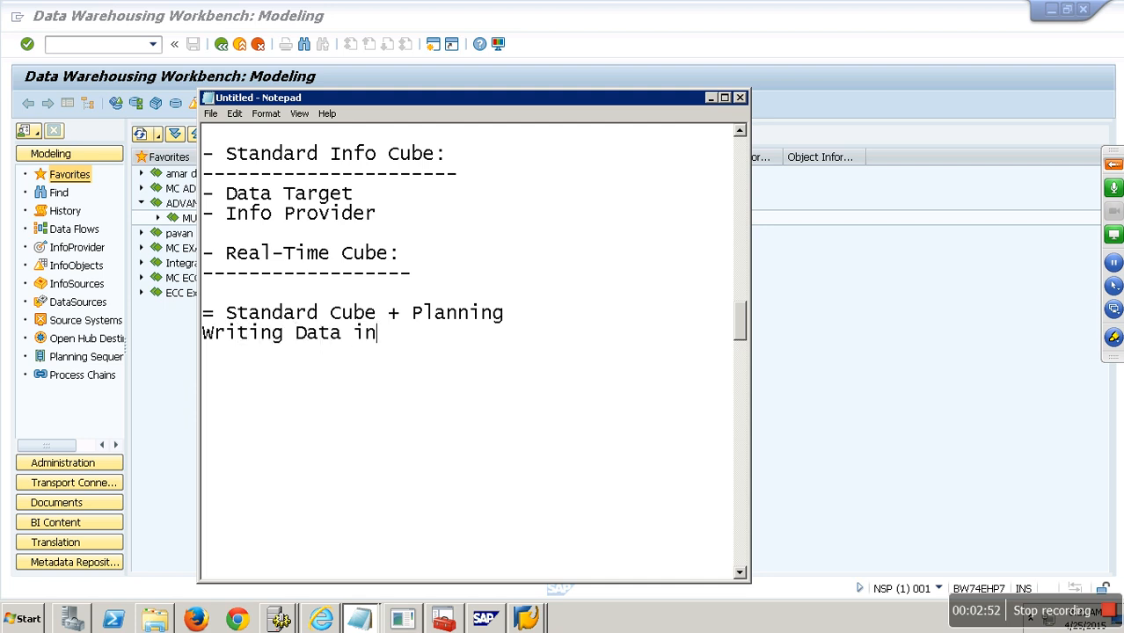
type("to Info Cube")
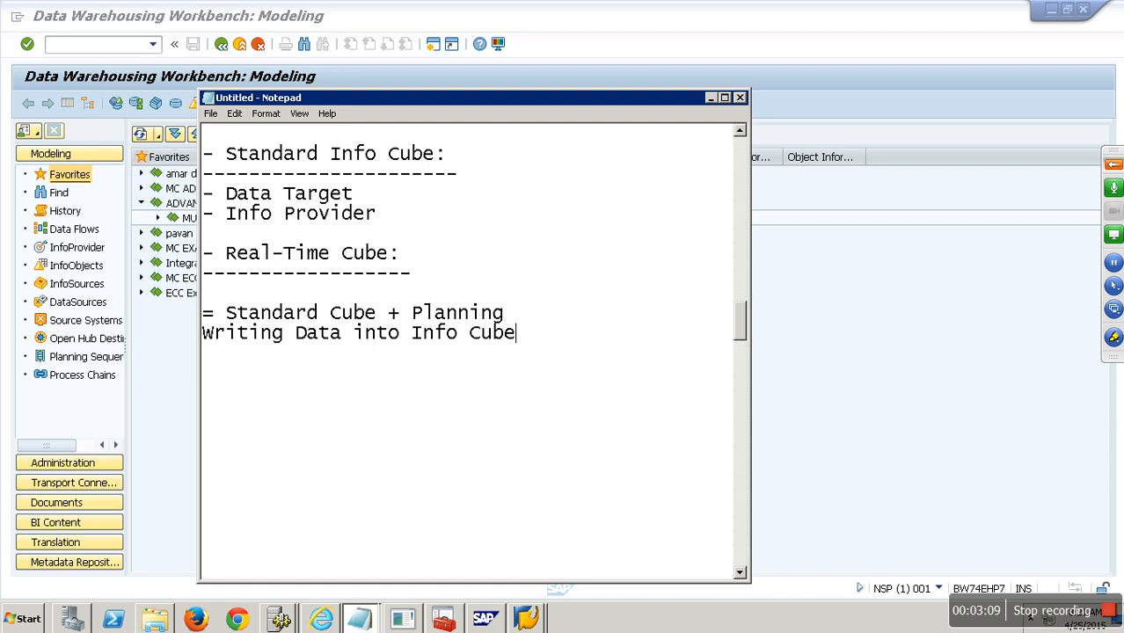
key("Return")
type("= BPS or IP or BPC")
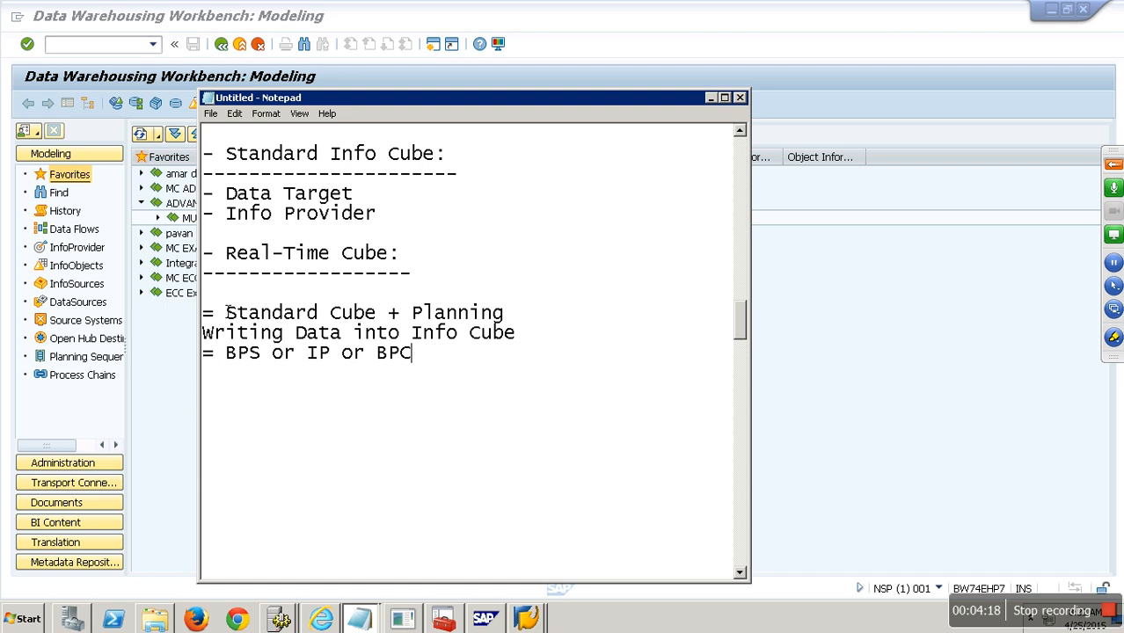
- Create InfoArea ZTOCUBES, described 'Type of Cubes', under ADVANCE MODELING
left_click(773, 281)
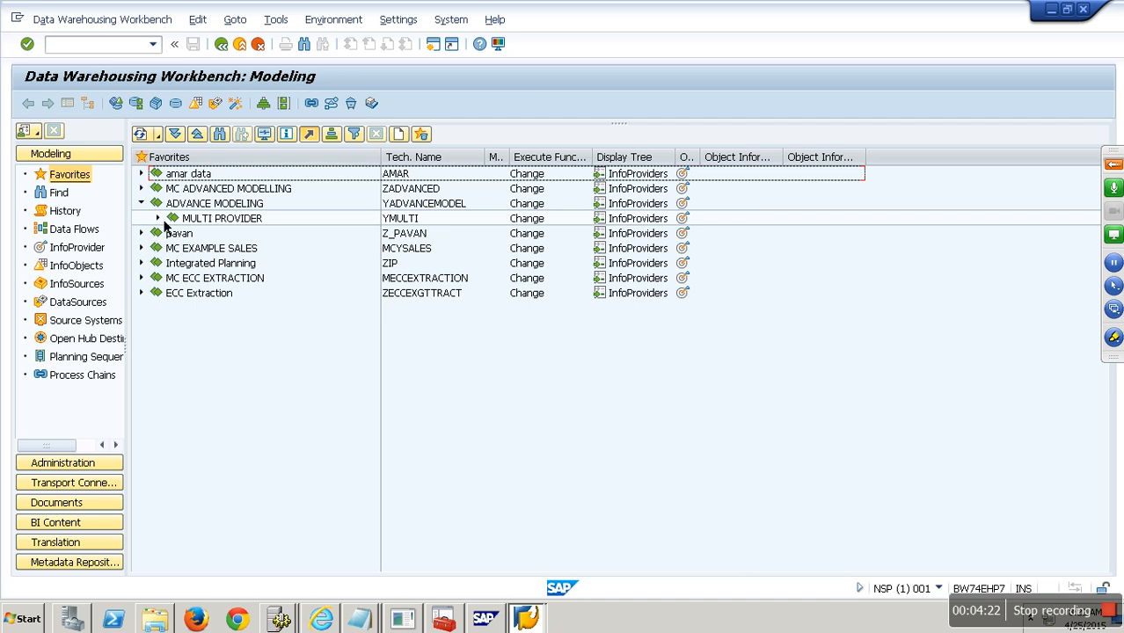
right_click(211, 204)
left_click(305, 312)
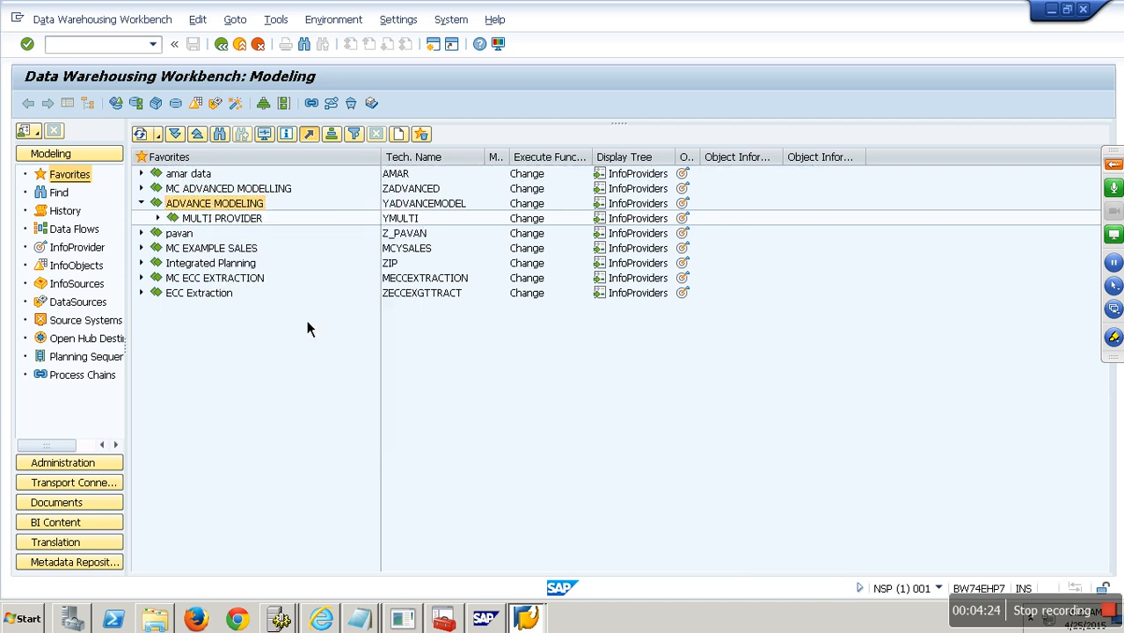
type("ztocubes")
key("Tab")
type("Type of Cubes")
key("Return")
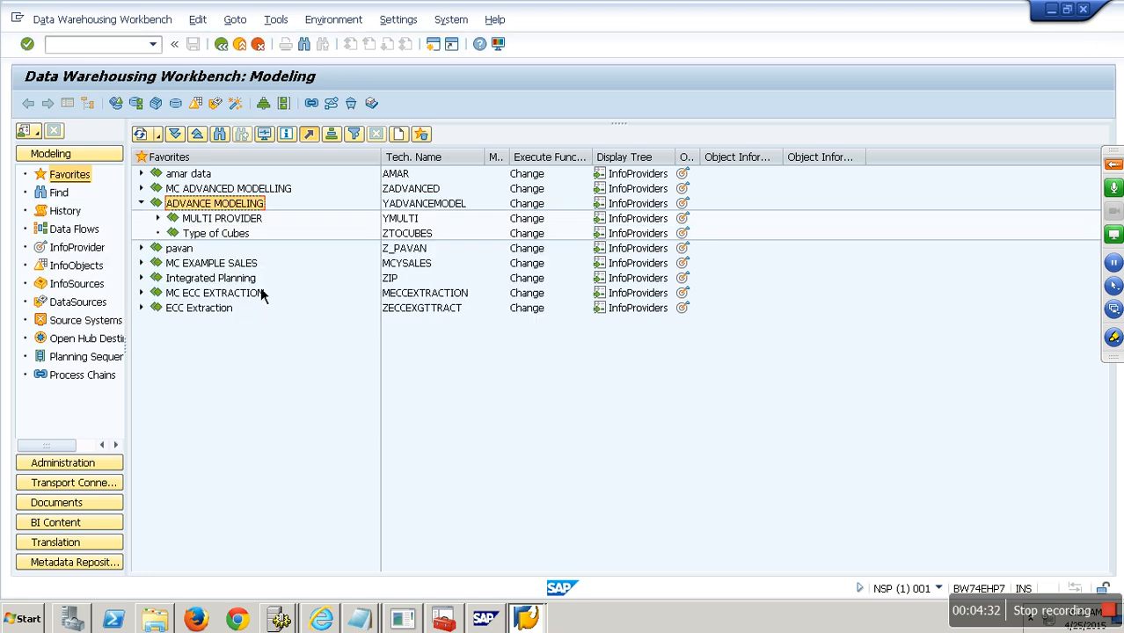
left_click(236, 237)
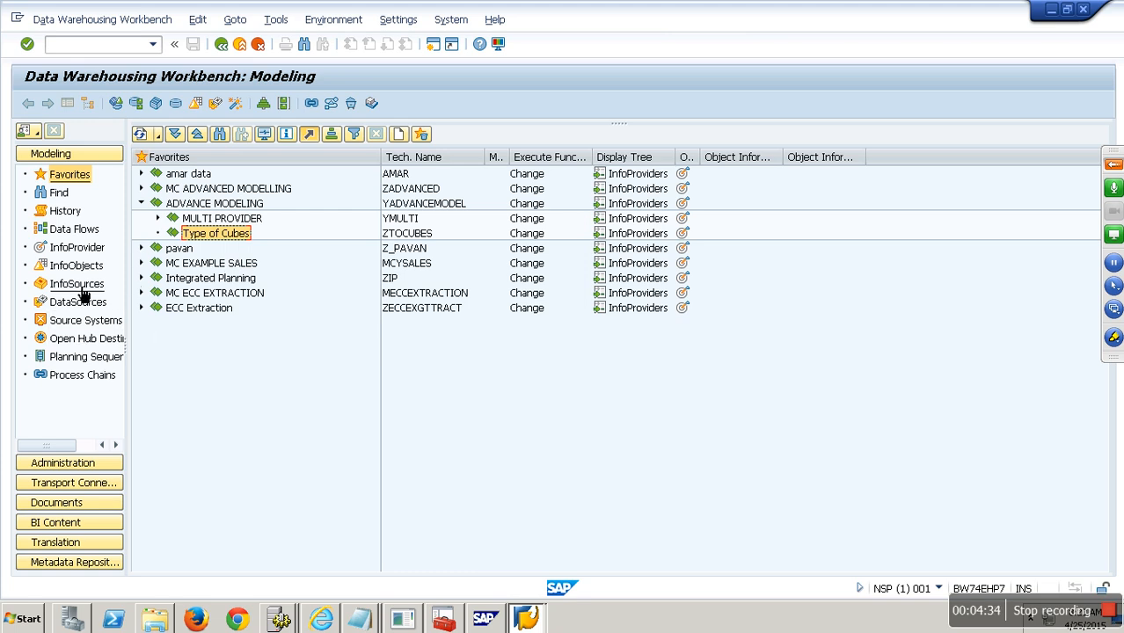
- Find Contract Cube SICCON under Shell InfoArea > Data Mart Layer InfoCube, then open actions for Type of Cubes
left_click(77, 248)
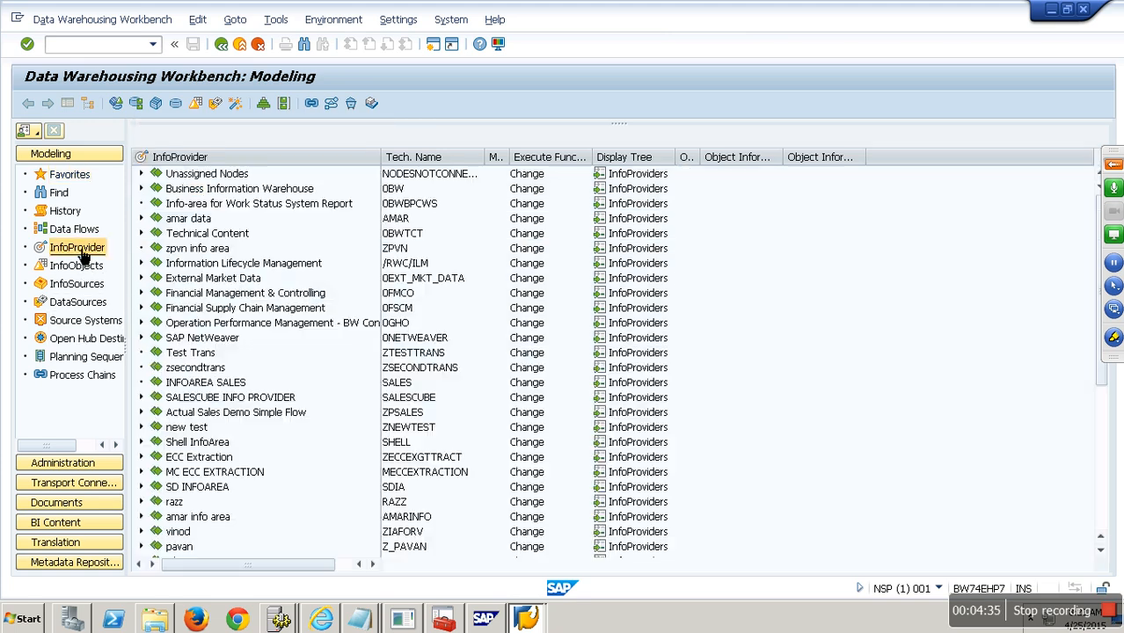
double_click(163, 444)
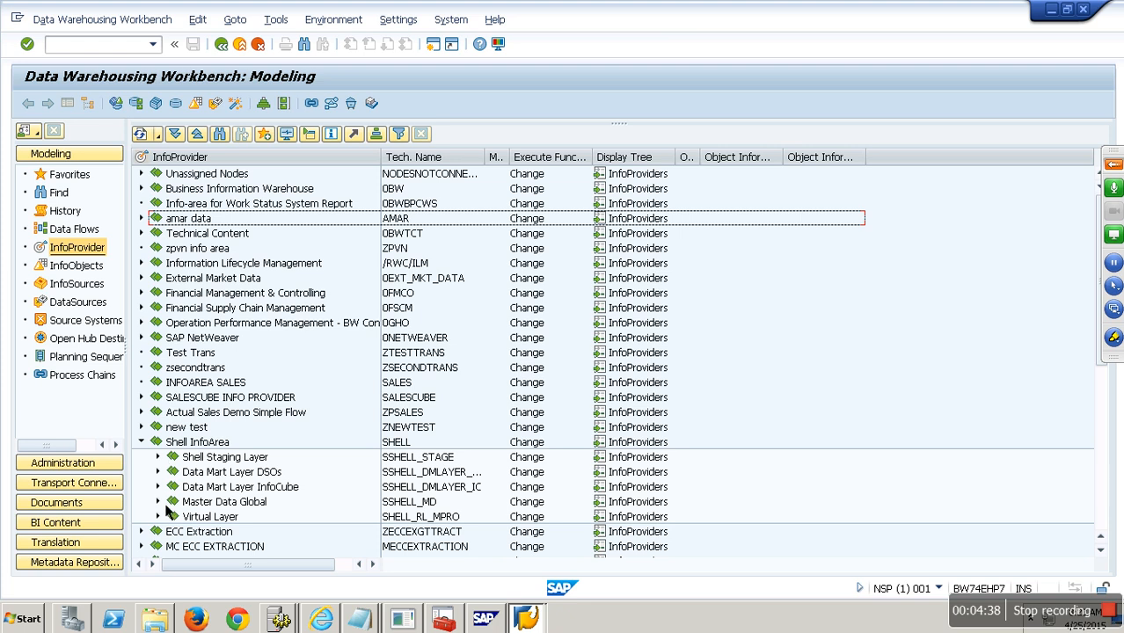
double_click(171, 491)
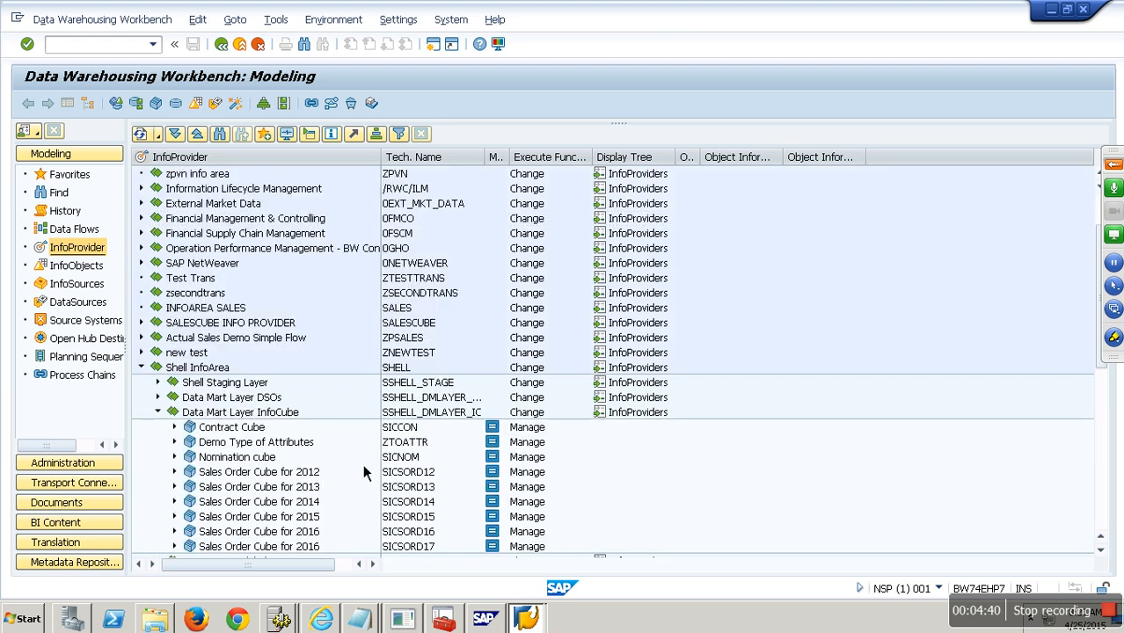
left_click(407, 433)
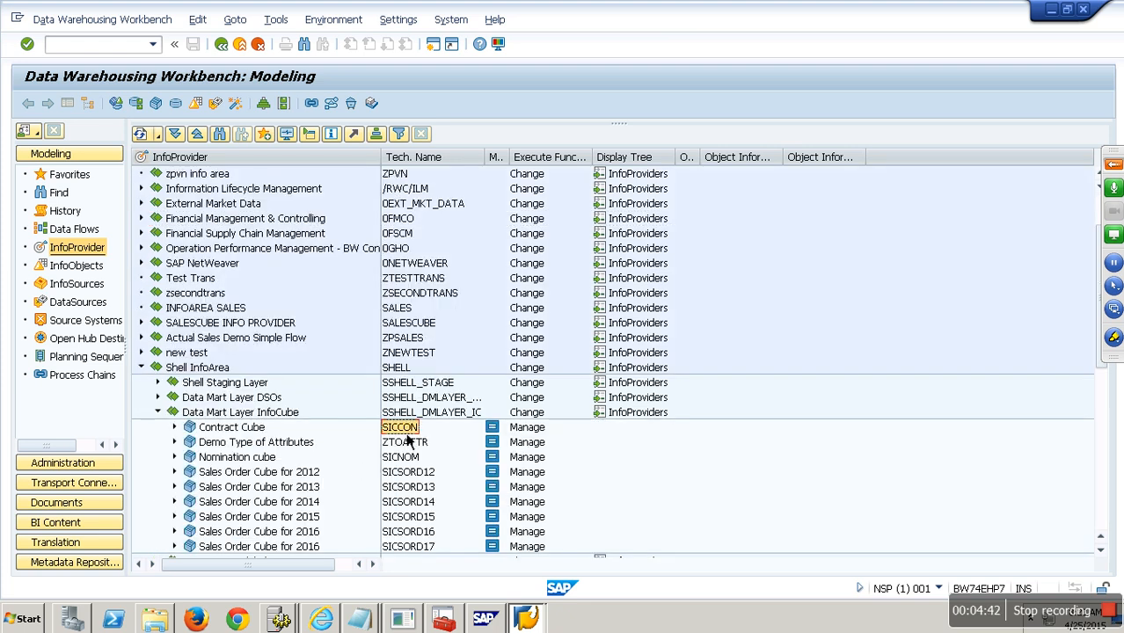
left_click(159, 413)
left_click(70, 175)
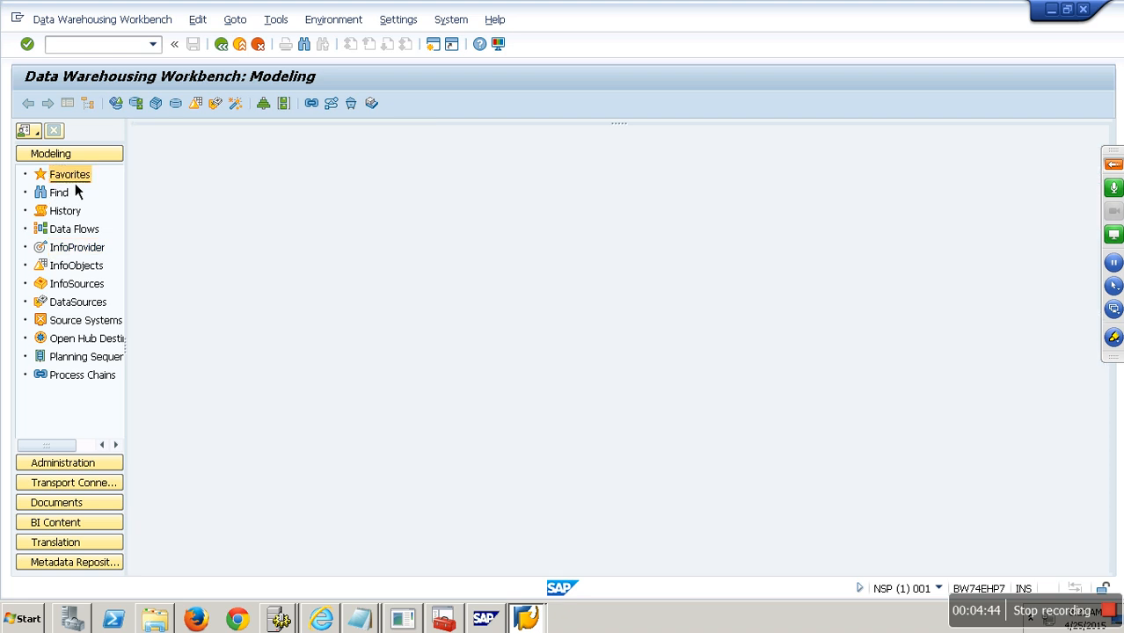
right_click(239, 235)
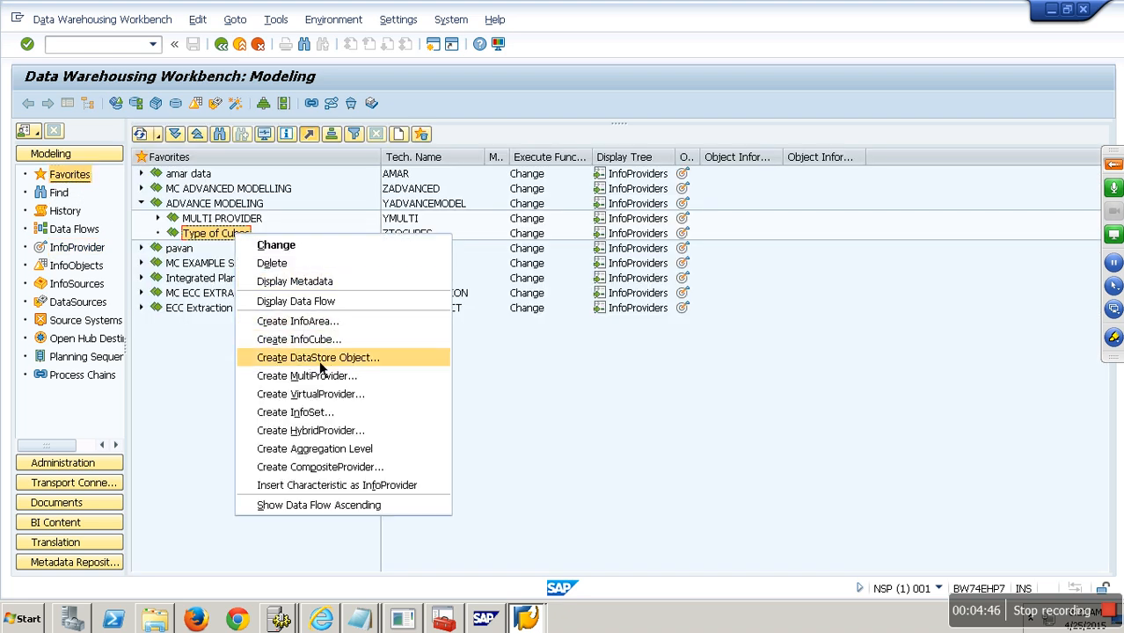
- Create real-time InfoCube ZPLAN 'Demo Planning' in Type of Cubes from template SICCON
left_click(334, 347)
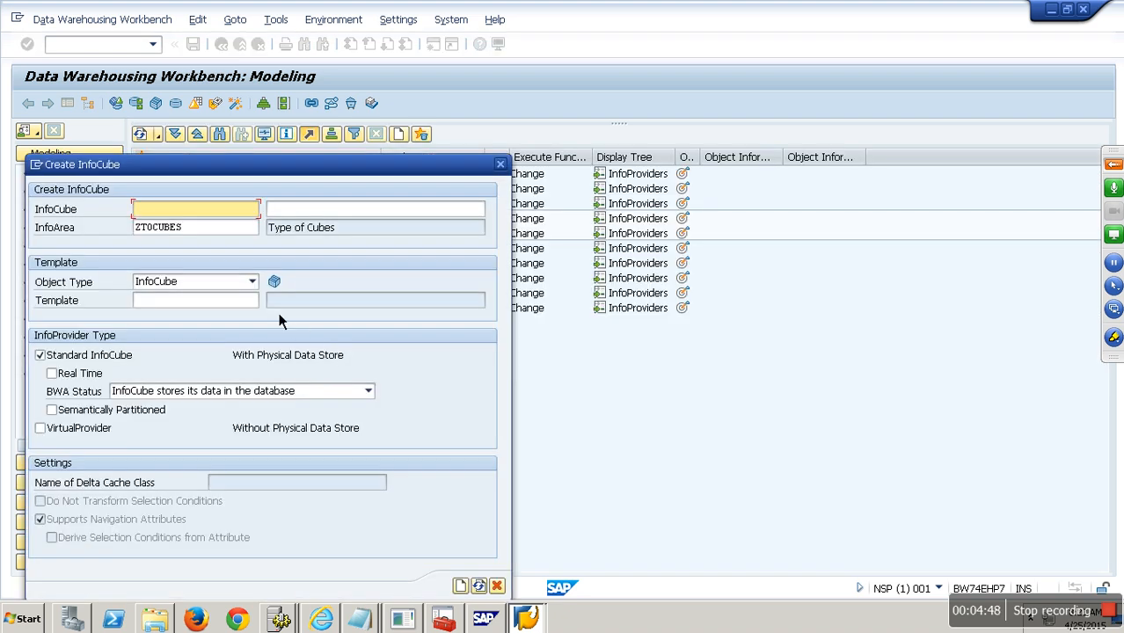
left_click(195, 302)
type("SICCON")
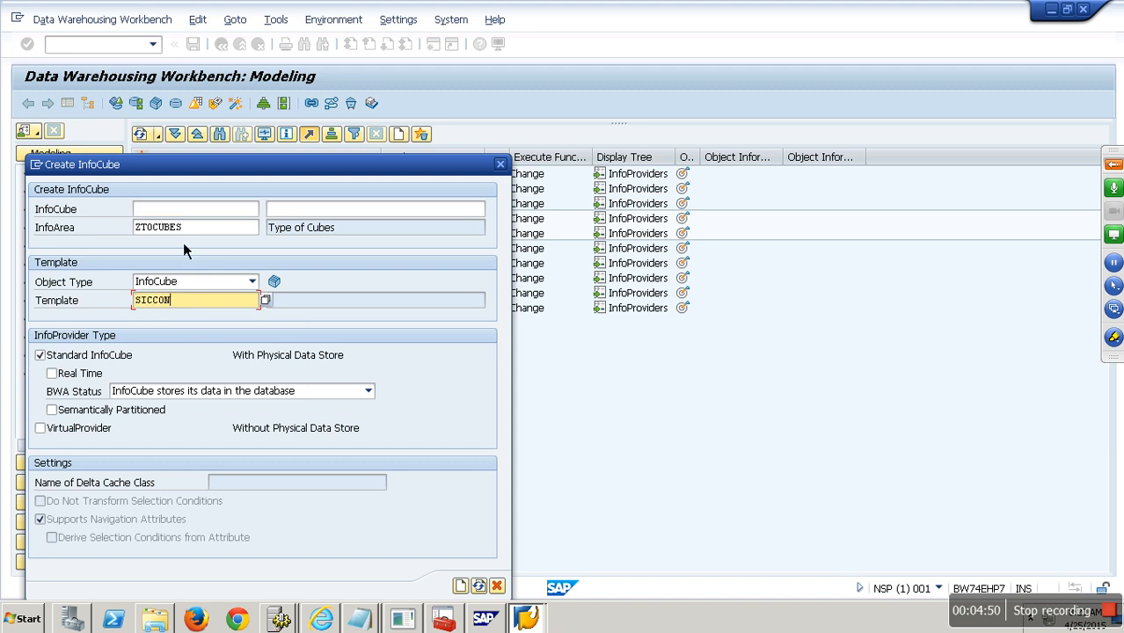
left_click(177, 211)
type("zplan")
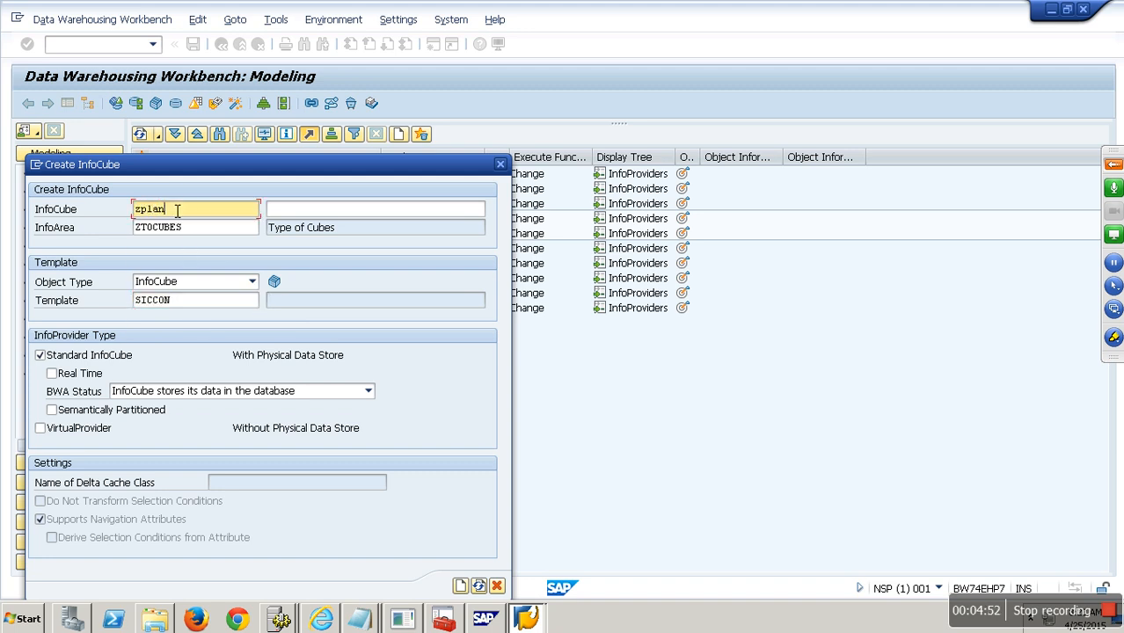
key("Tab")
type("Demo")
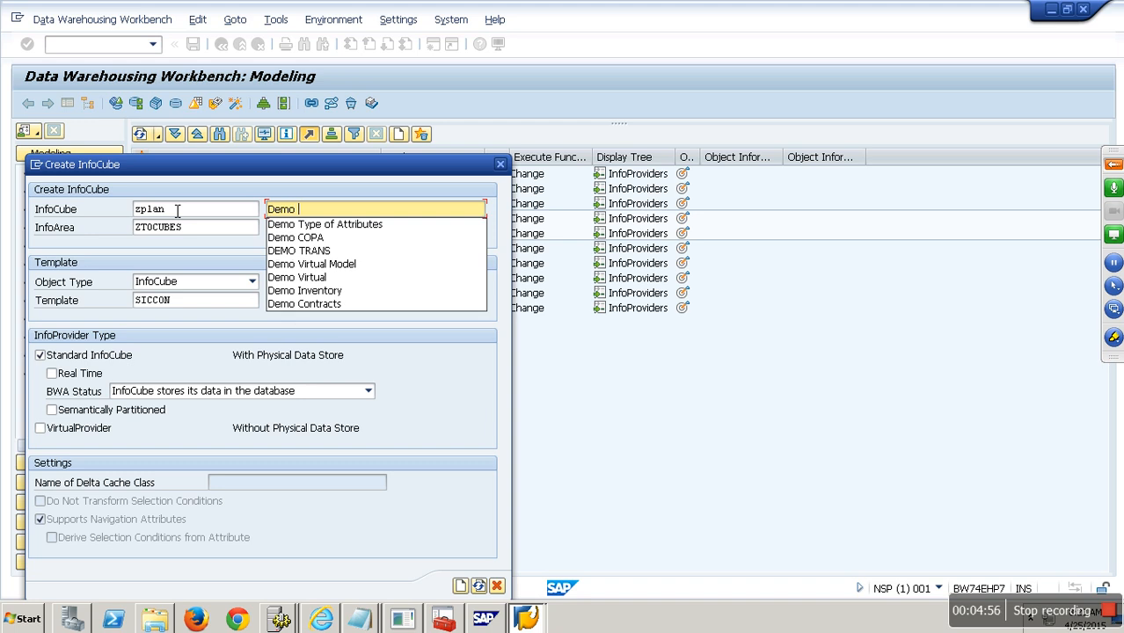
type(" Planning")
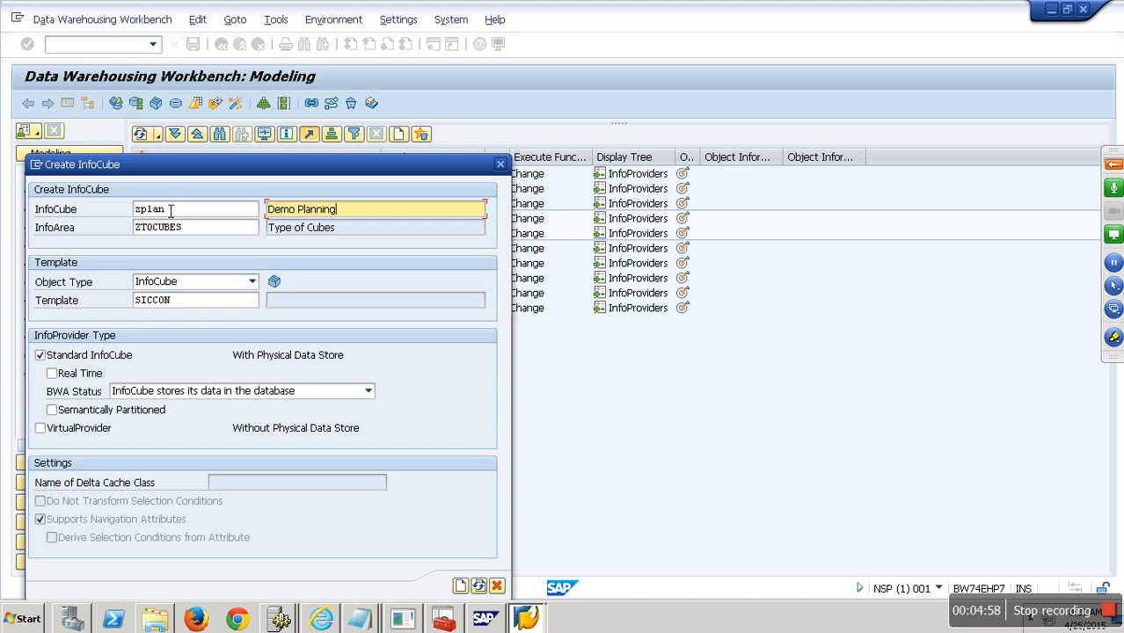
left_click(97, 378)
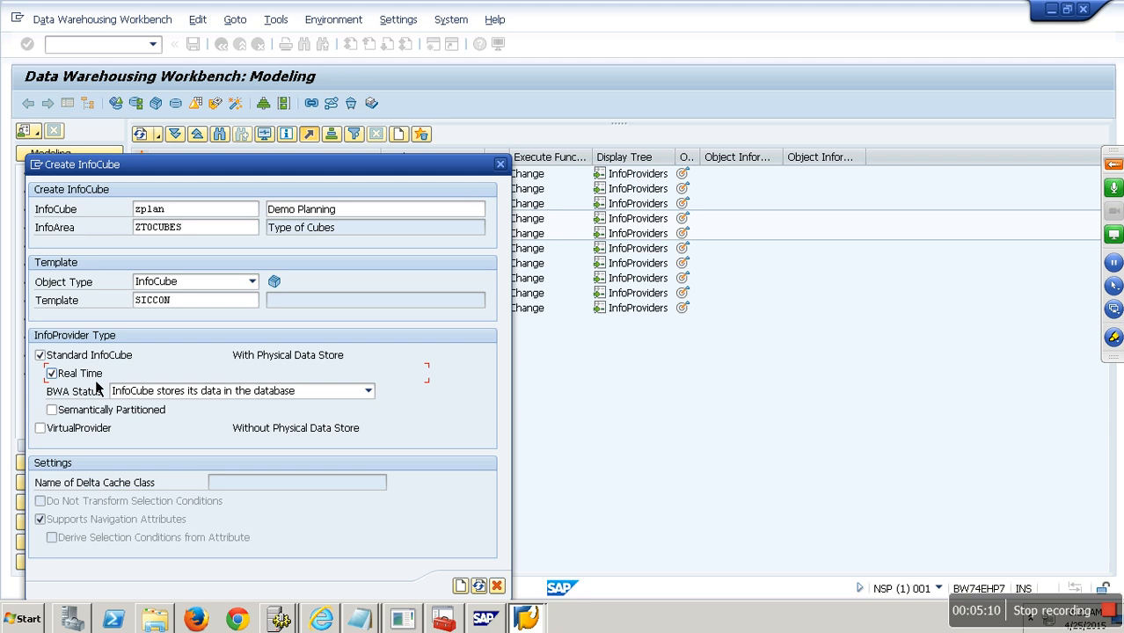
left_click(460, 586)
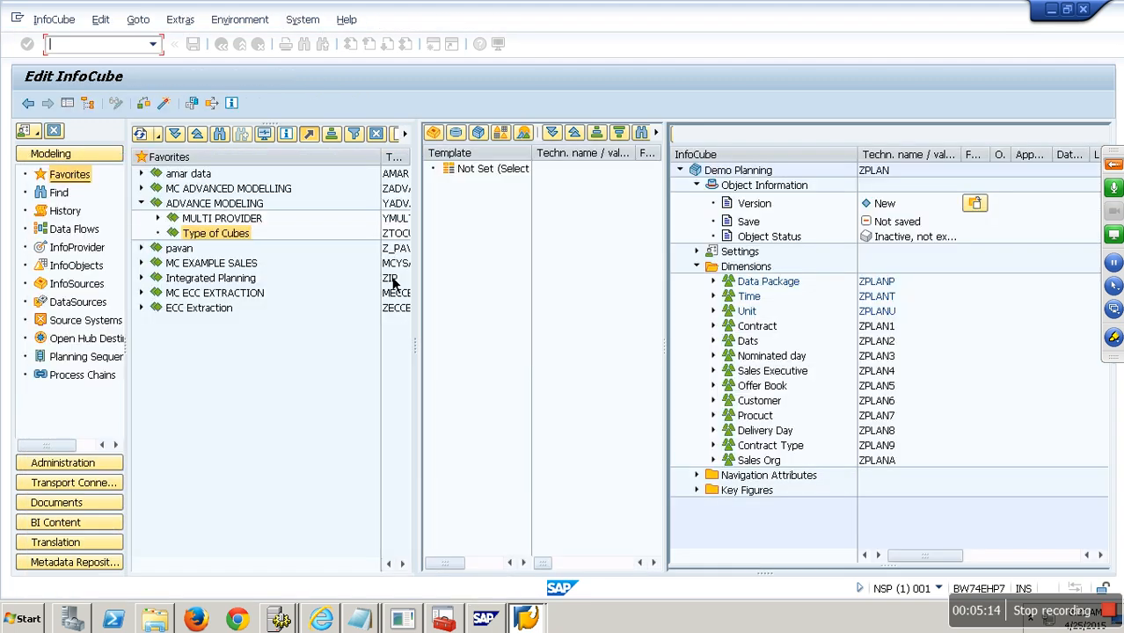
- Remove Contract No, End Date, Start Date and Nominated Day from their dimensions
left_click(86, 105)
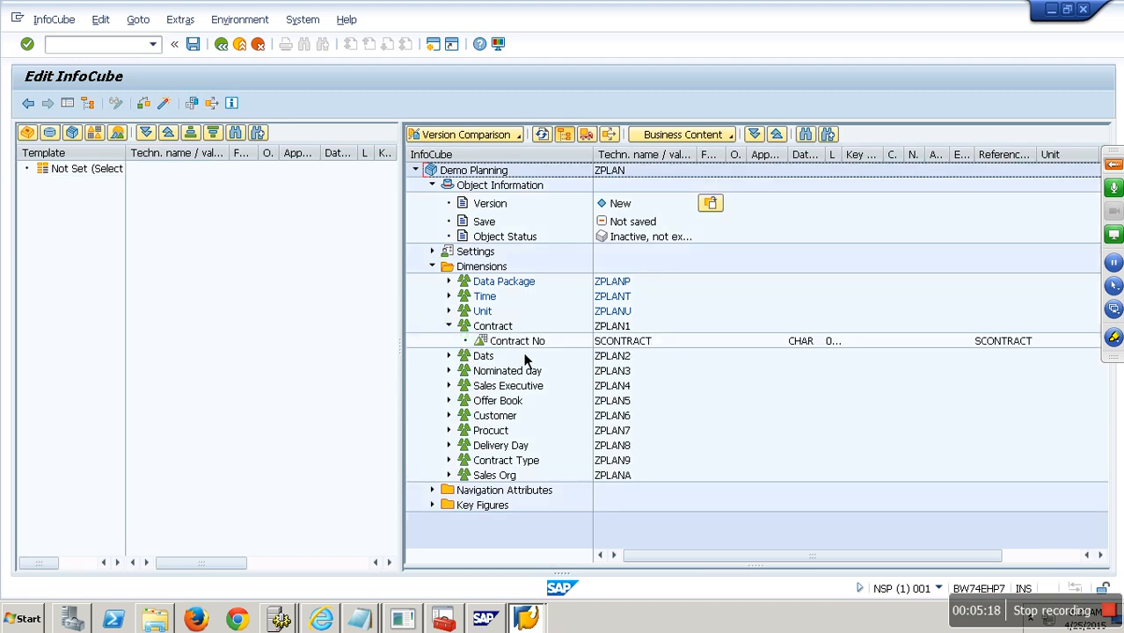
left_click_drag(525, 345, 345, 355)
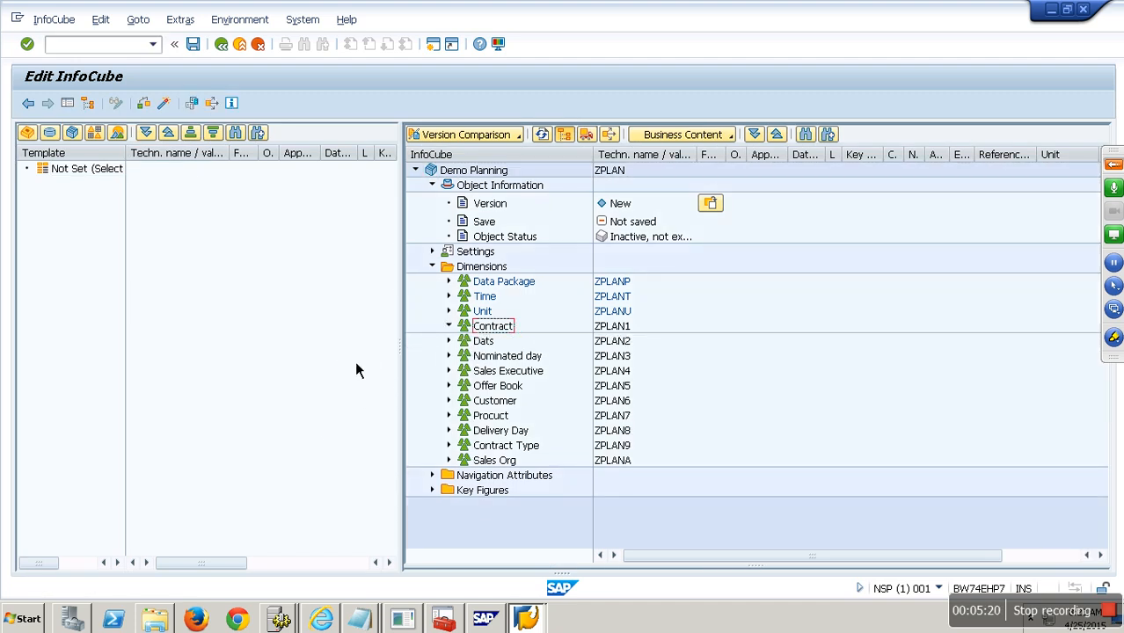
left_click(510, 355)
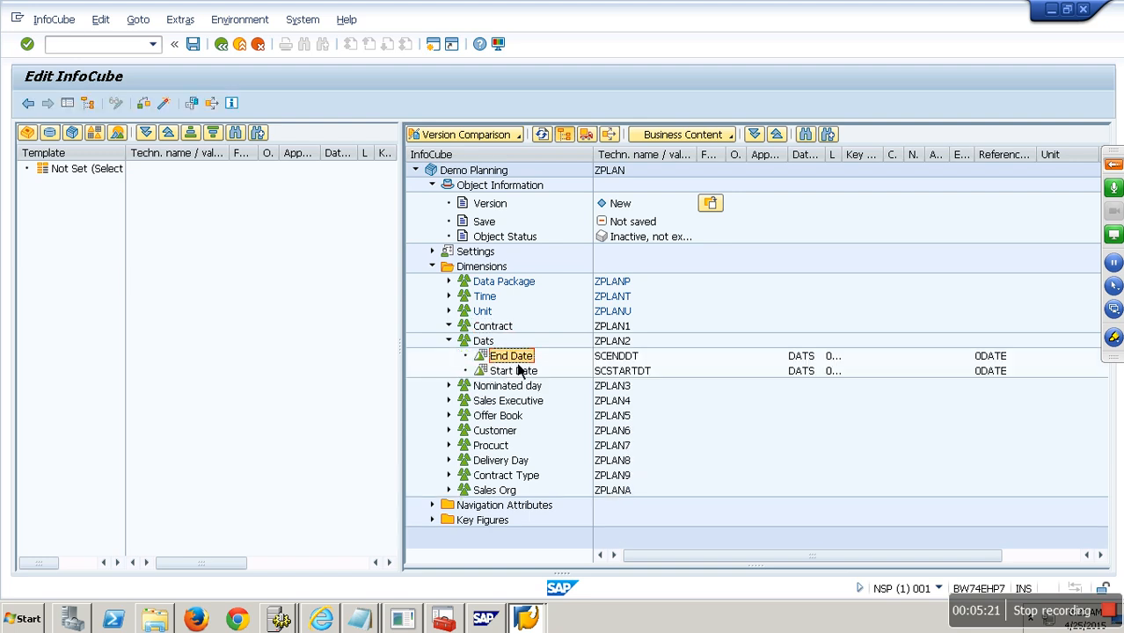
left_click(518, 370, "ctrl")
left_click_drag(517, 371, 329, 366)
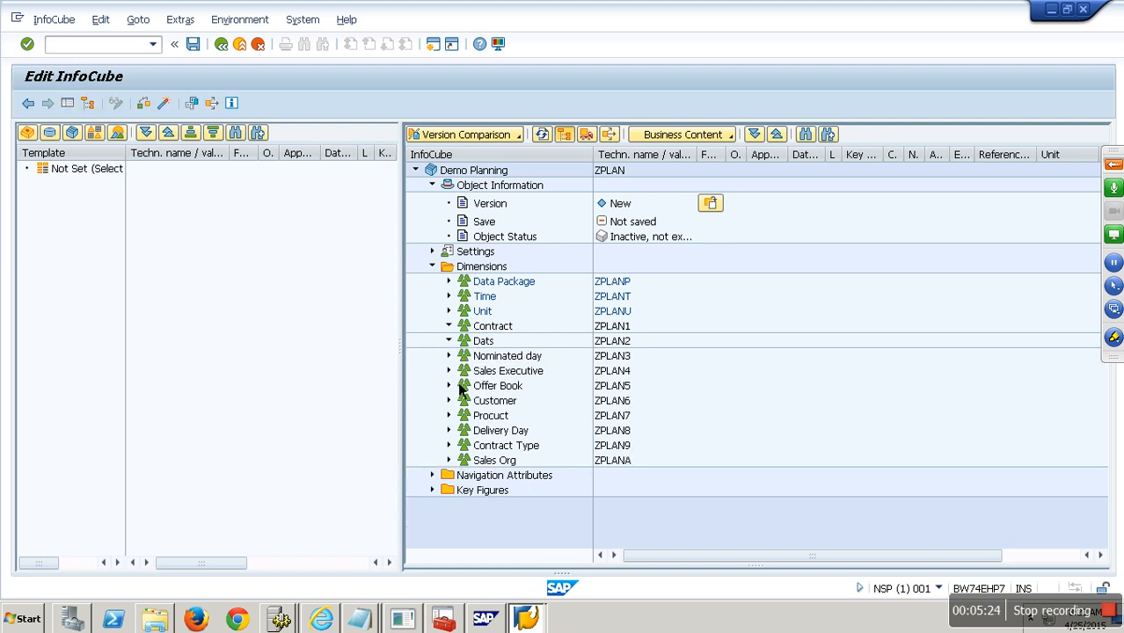
left_click(450, 356)
left_click(517, 372)
left_click_drag(517, 377, 363, 386)
left_click(449, 370)
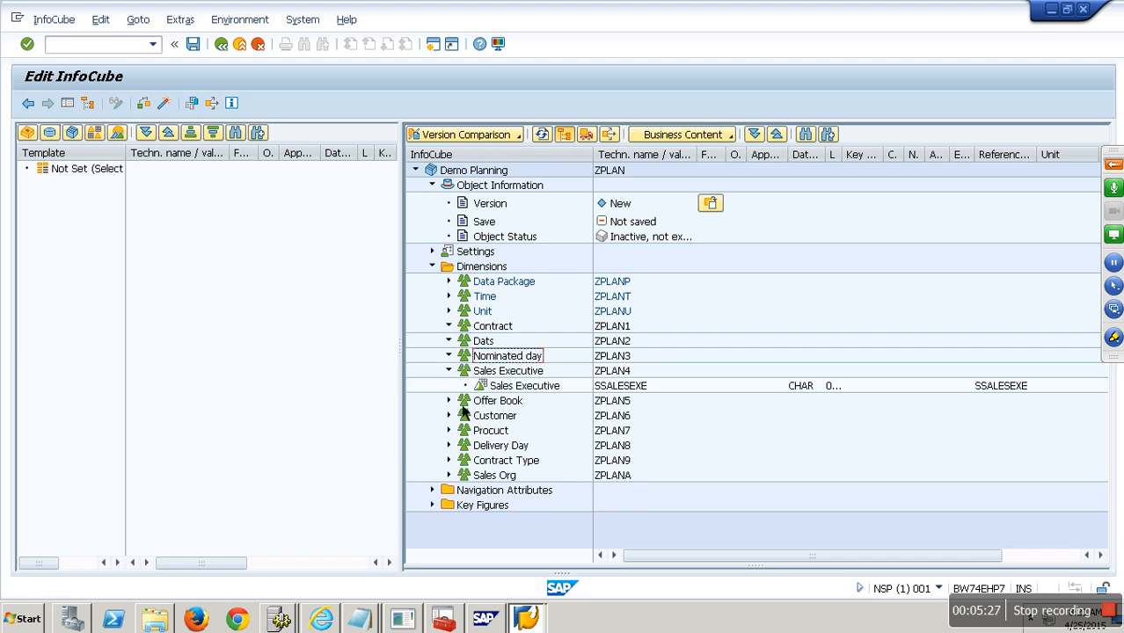
- Delete the seven Offer Book characteristics and remove Delivery day, Customer and SCONTYPE
left_click(458, 406)
left_click(504, 419)
left_click(532, 505, "shift")
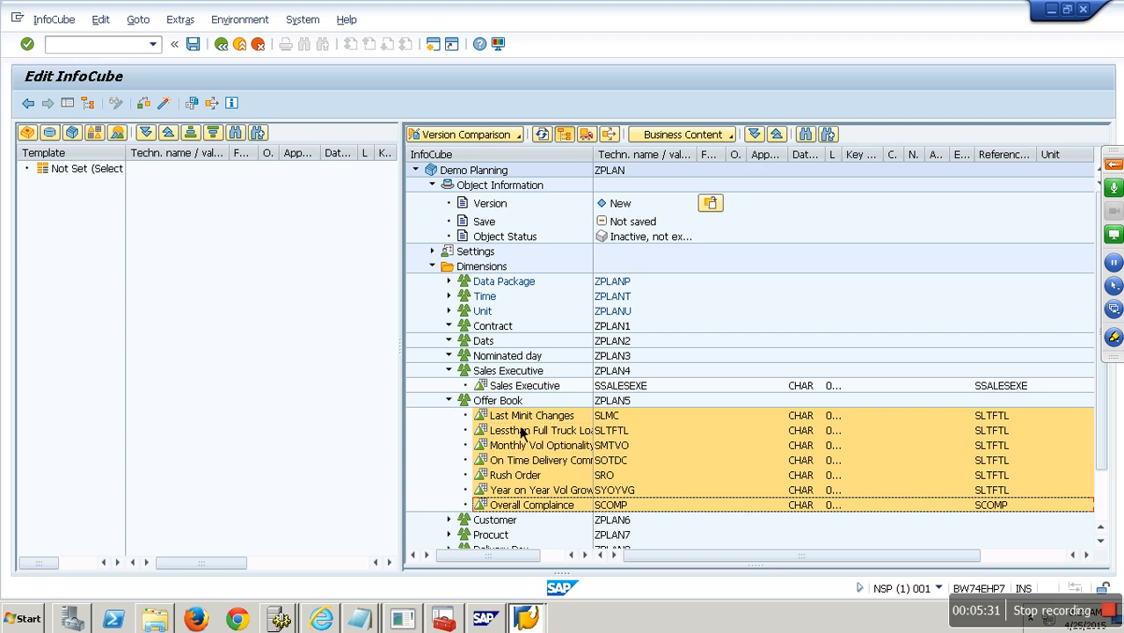
key("Delete")
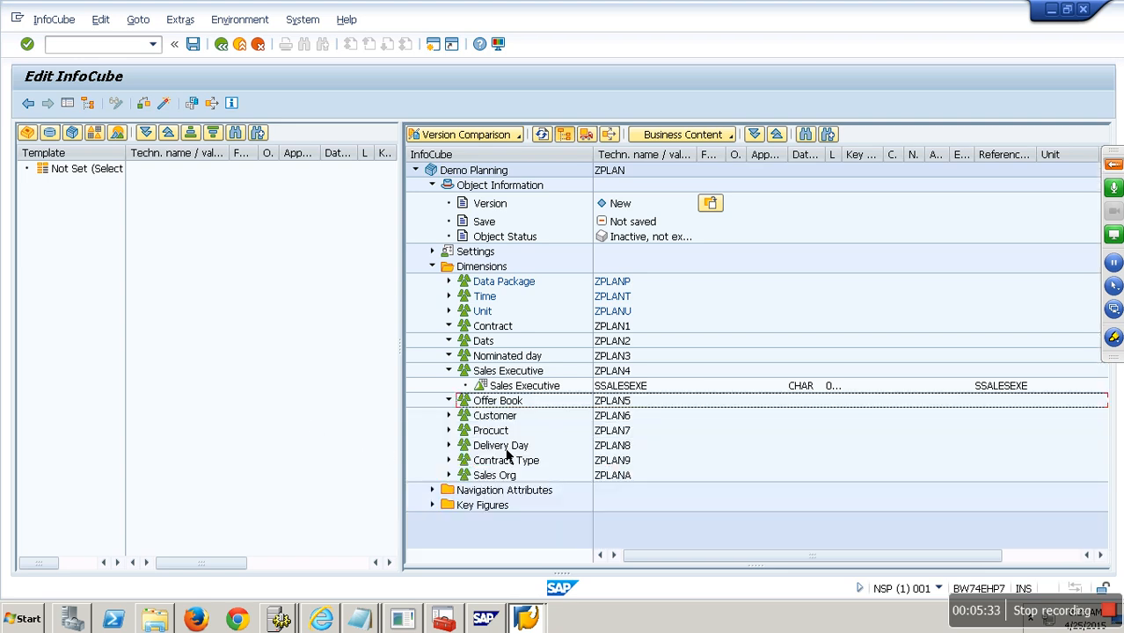
left_click(449, 446)
left_click_drag(524, 464, 461, 431)
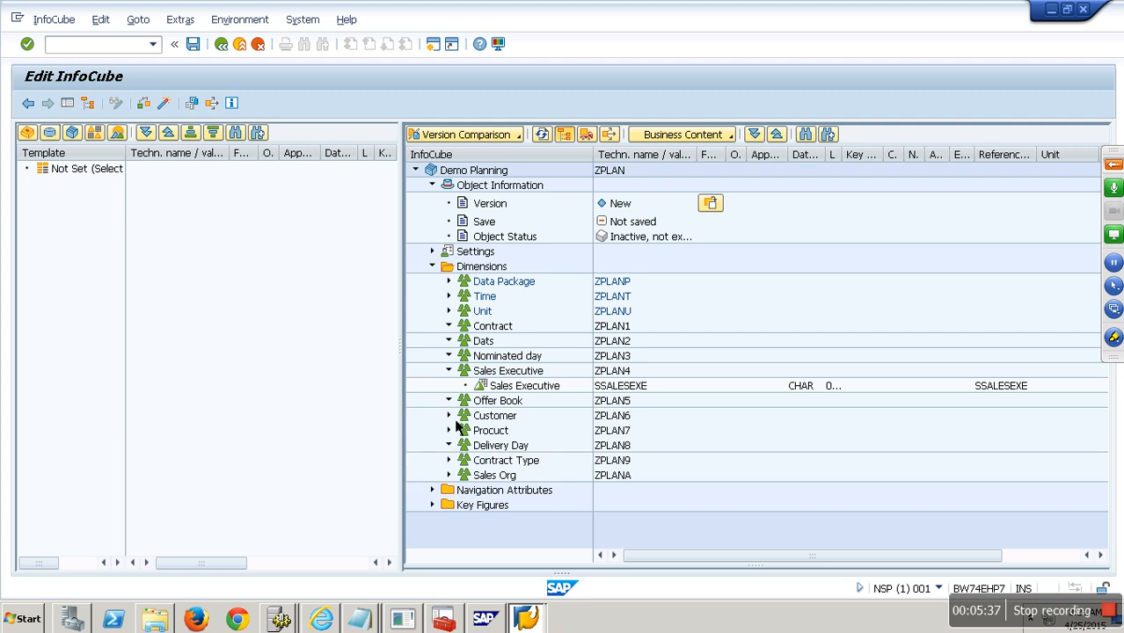
left_click(519, 433)
left_click_drag(398, 496, 456, 493)
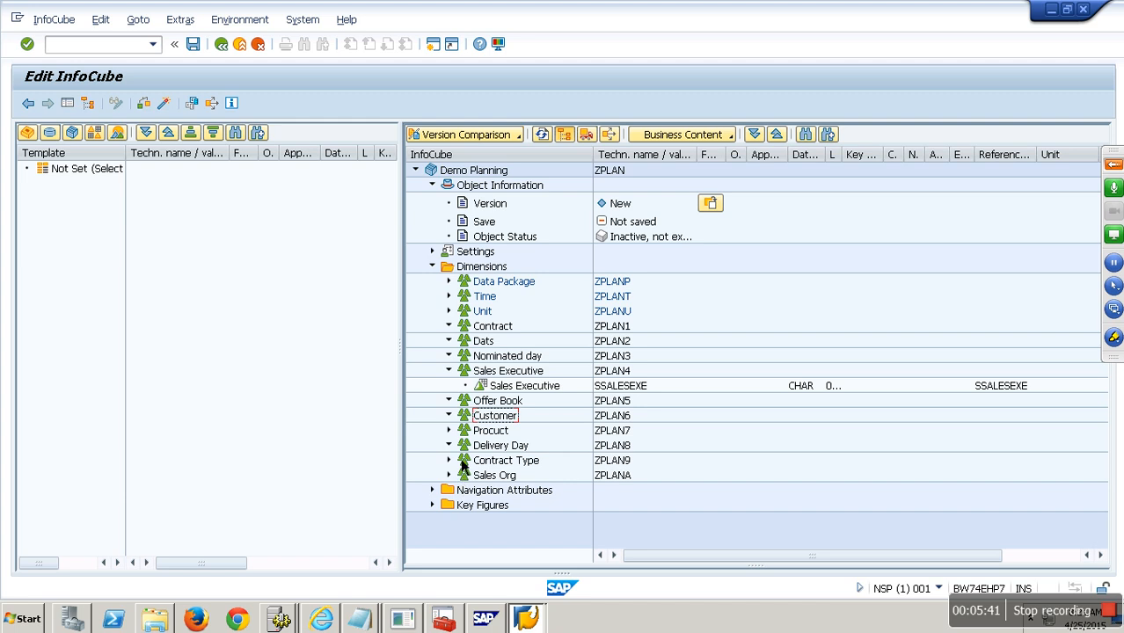
left_click(450, 462)
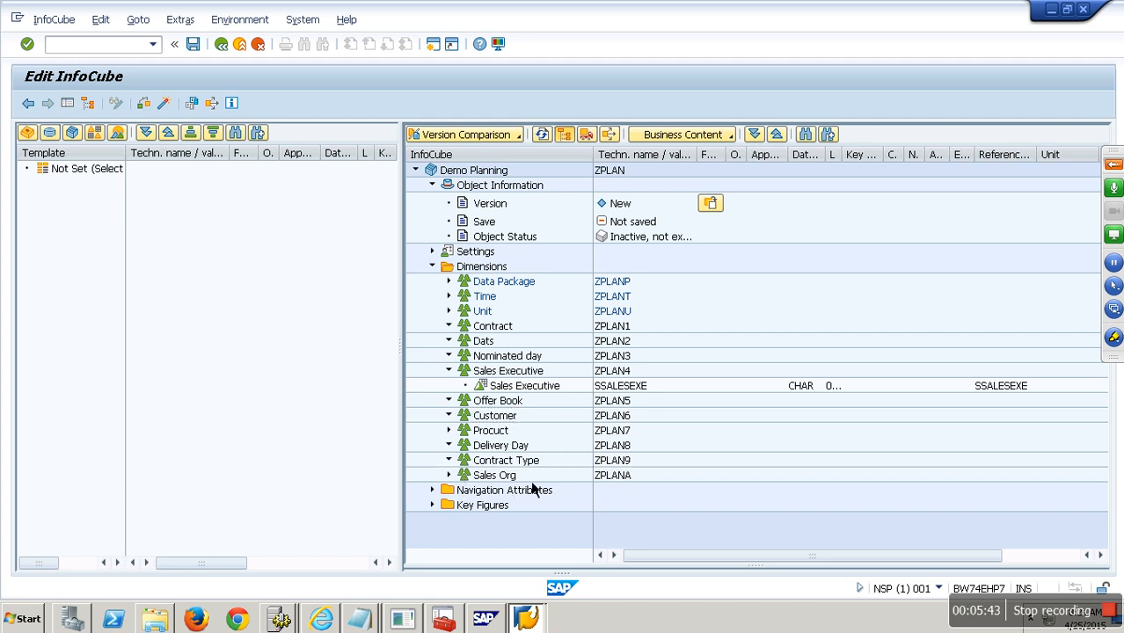
left_click_drag(526, 477, 473, 506)
- Delete the Delivery Day, Customer, Contract and Dats dimensions
right_click(513, 450)
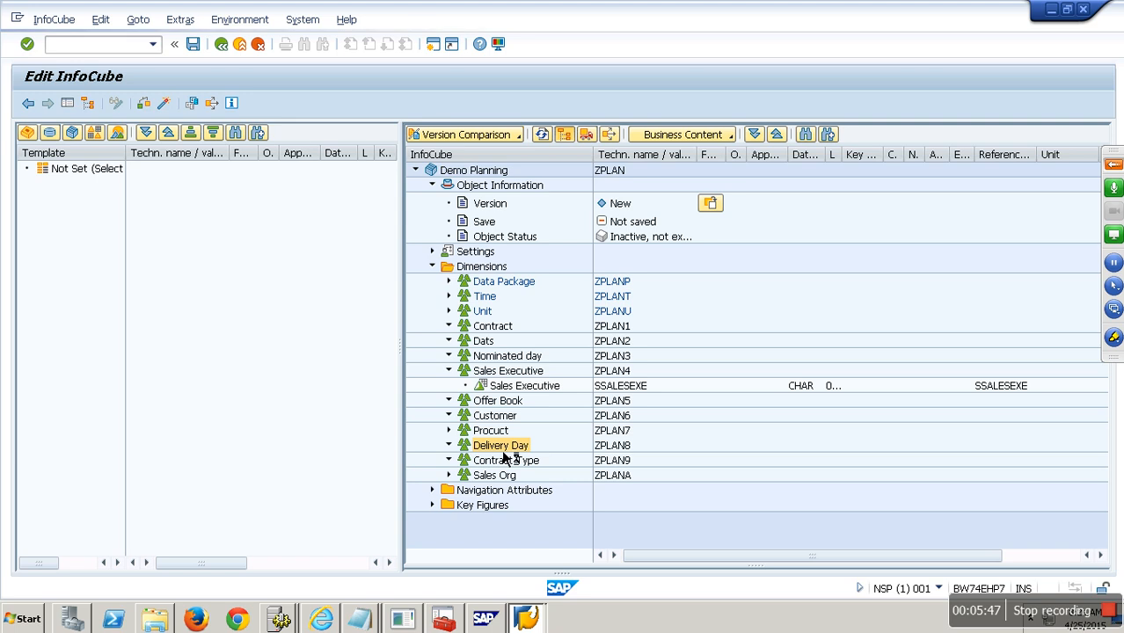
left_click(558, 519)
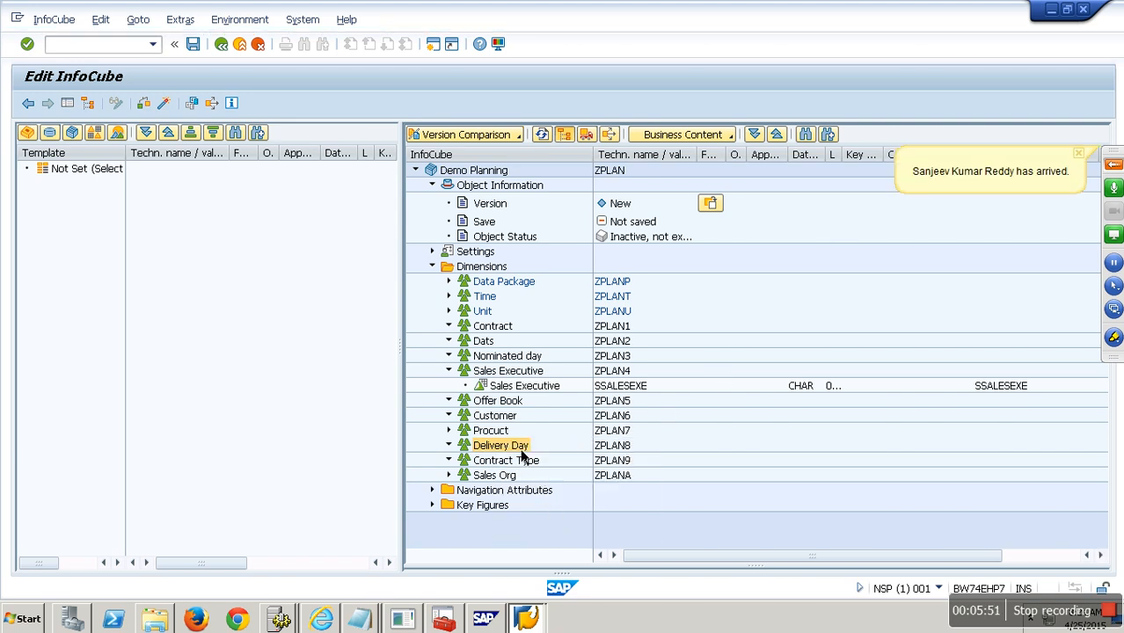
right_click(506, 418)
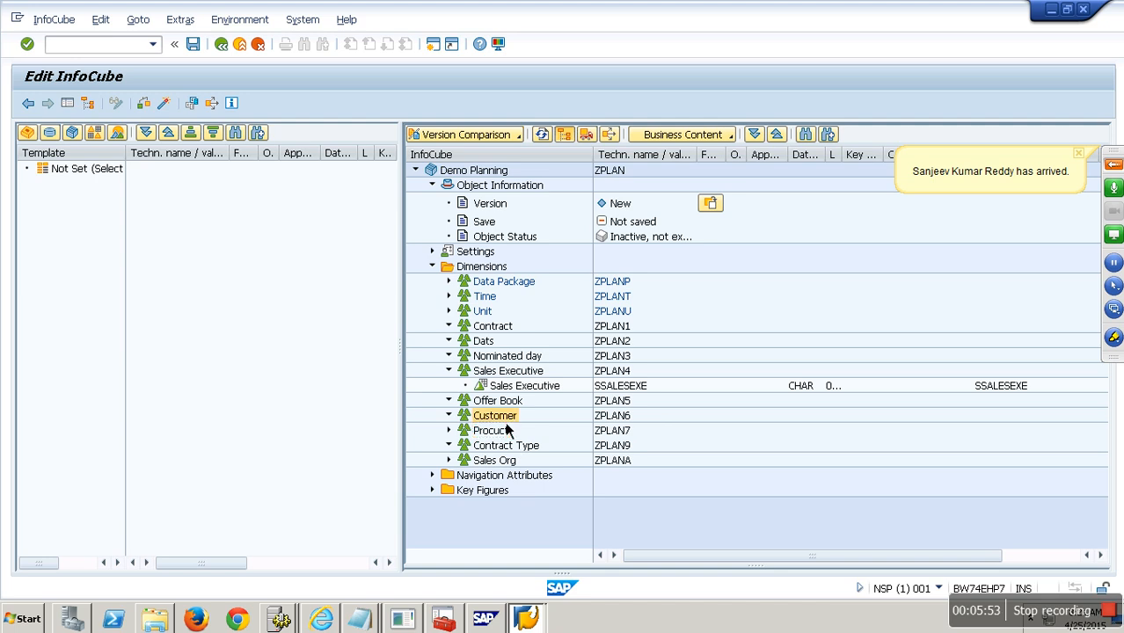
left_click(550, 483)
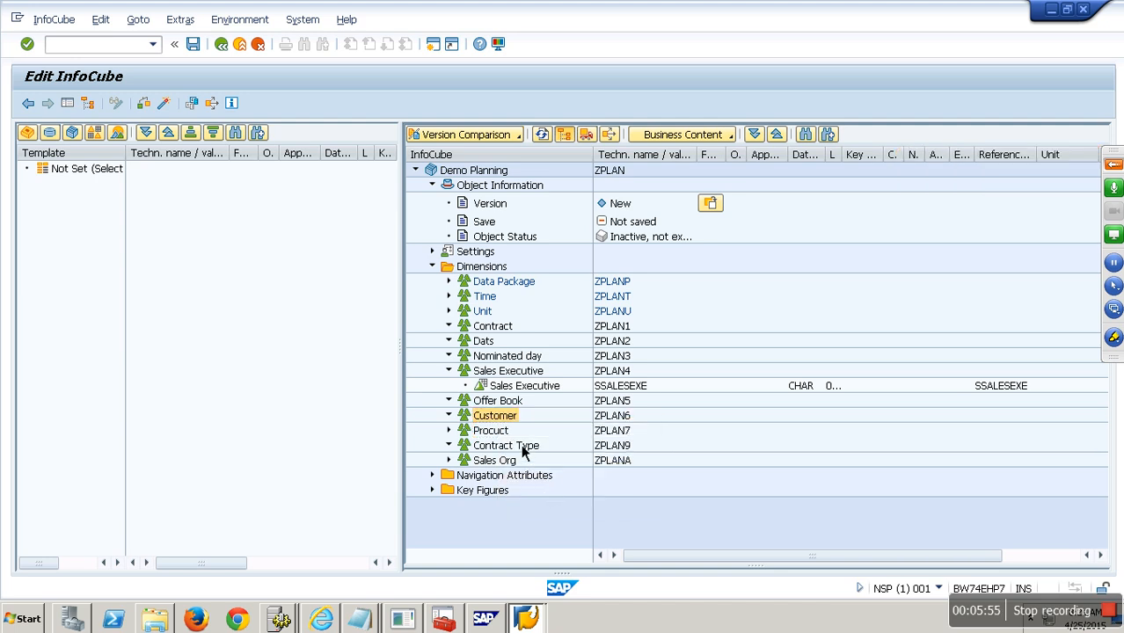
right_click(503, 333)
left_click(549, 394)
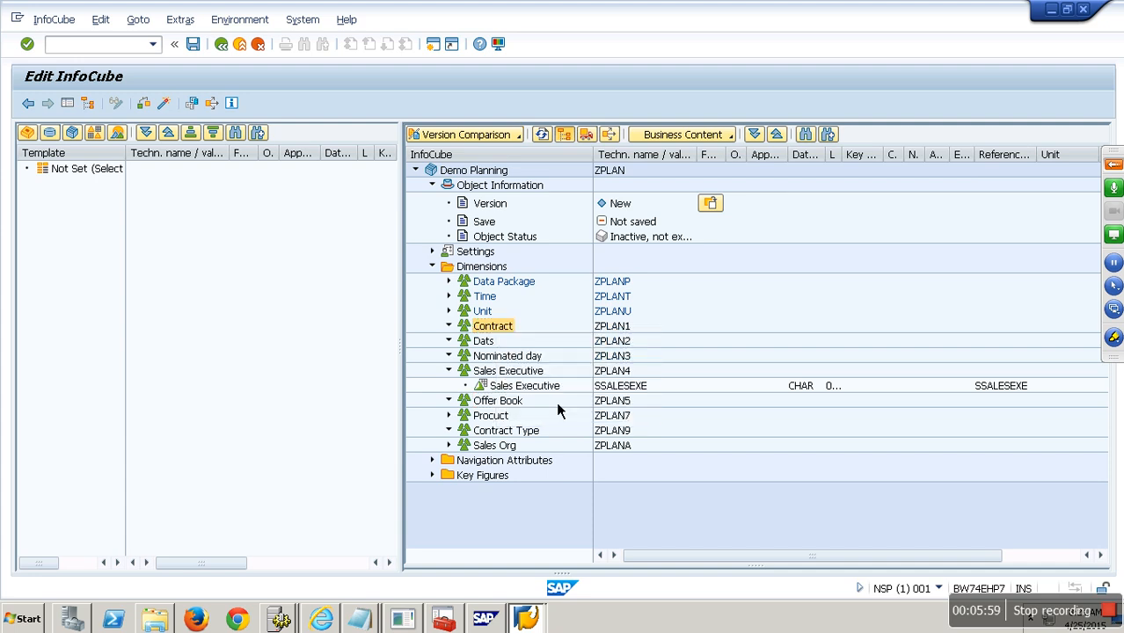
right_click(486, 325)
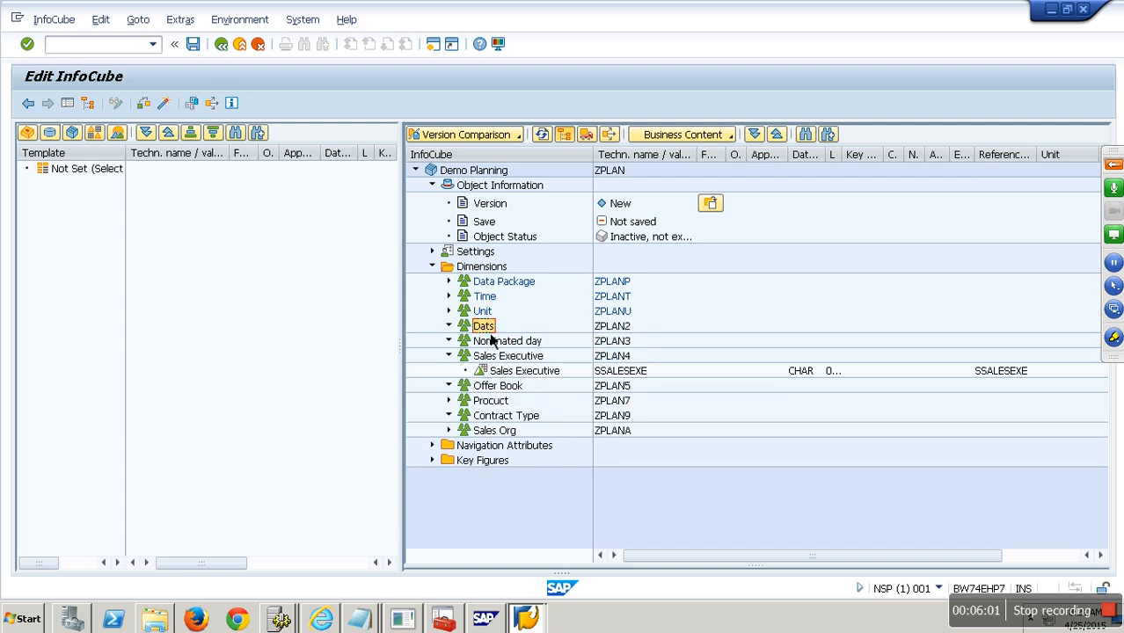
left_click(540, 397)
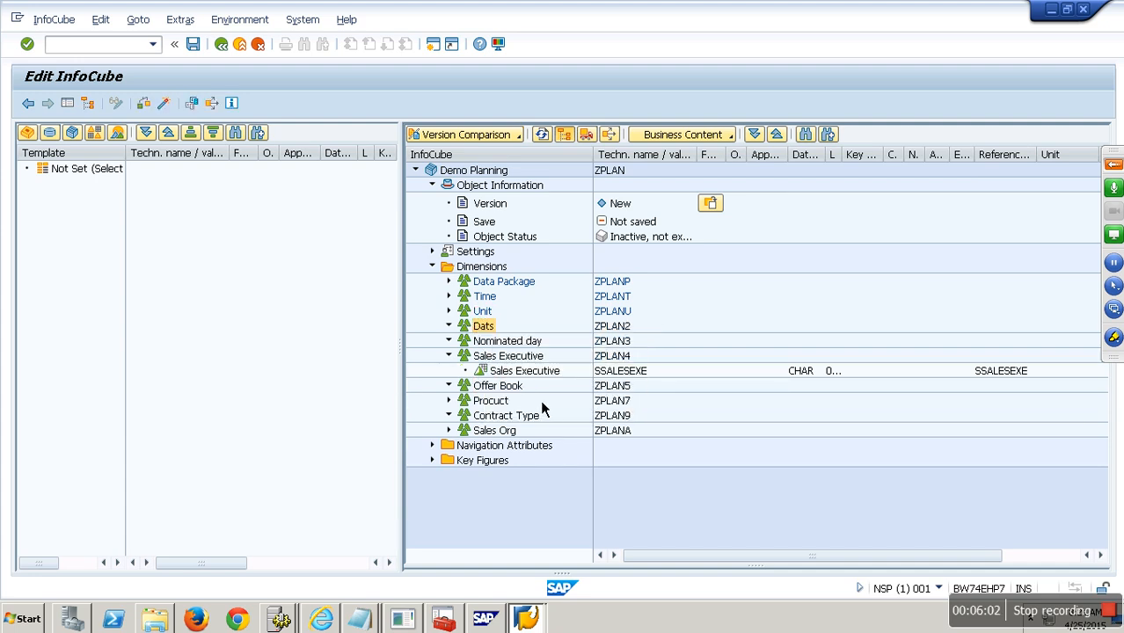
- Delete the Nominated day, Offer Book and Sales Executive dimensions
right_click(505, 327)
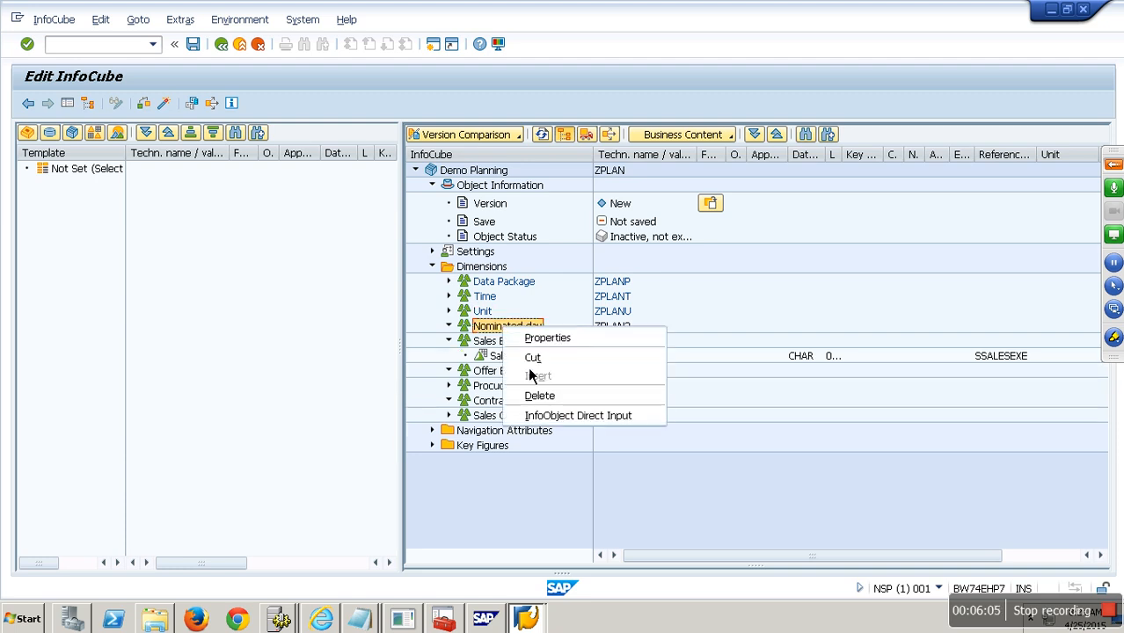
left_click(543, 398)
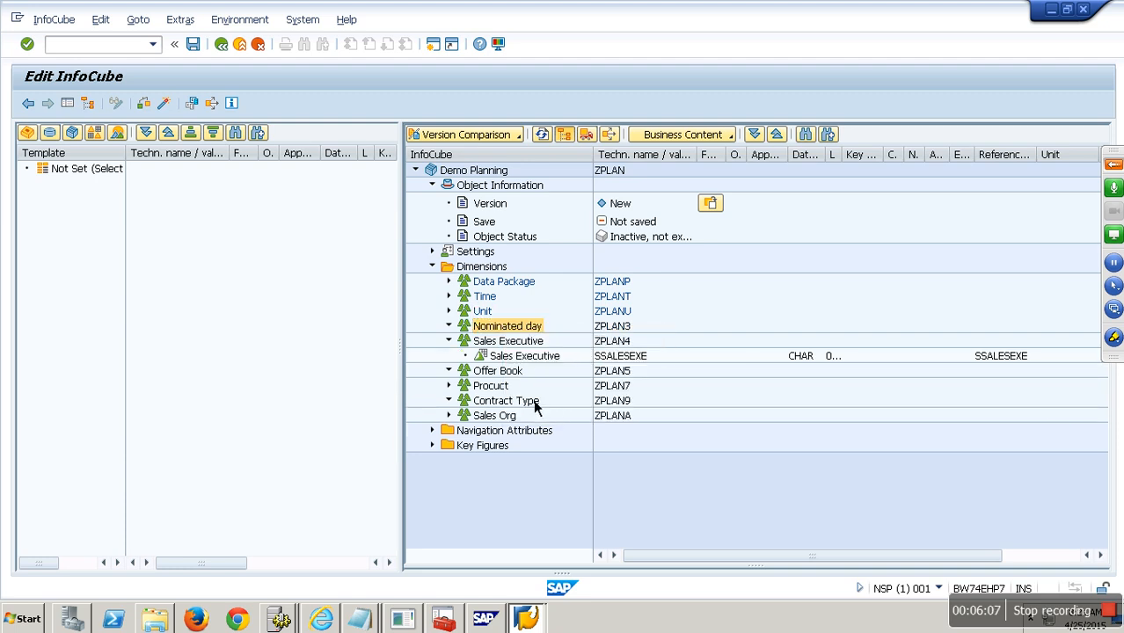
left_click_drag(524, 341, 316, 332)
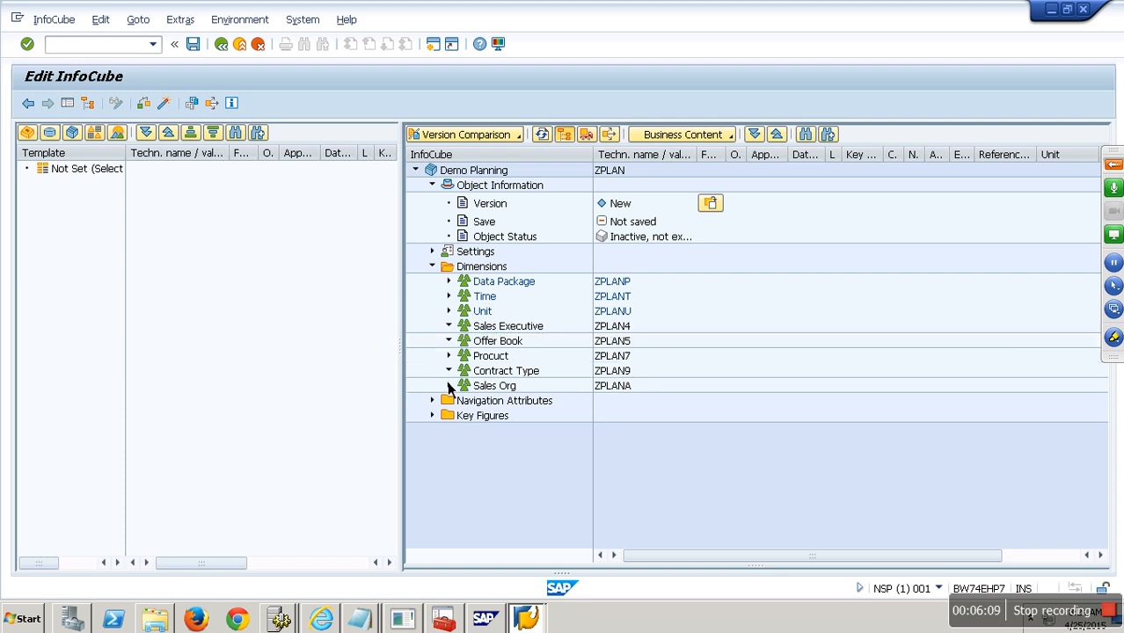
right_click(498, 341)
left_click(536, 411)
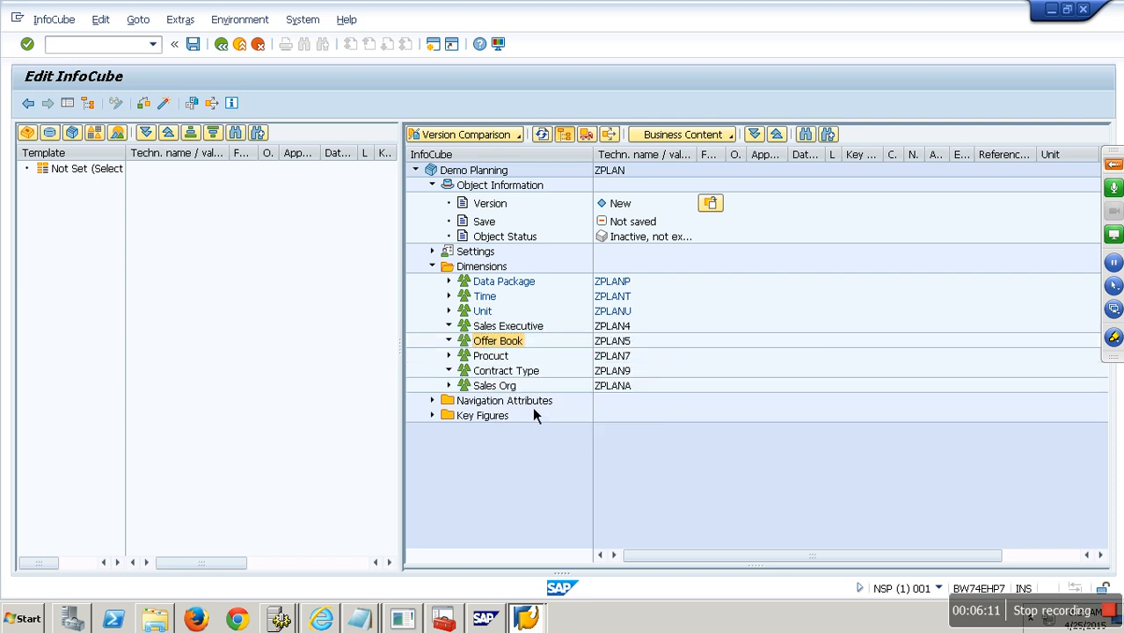
right_click(510, 327)
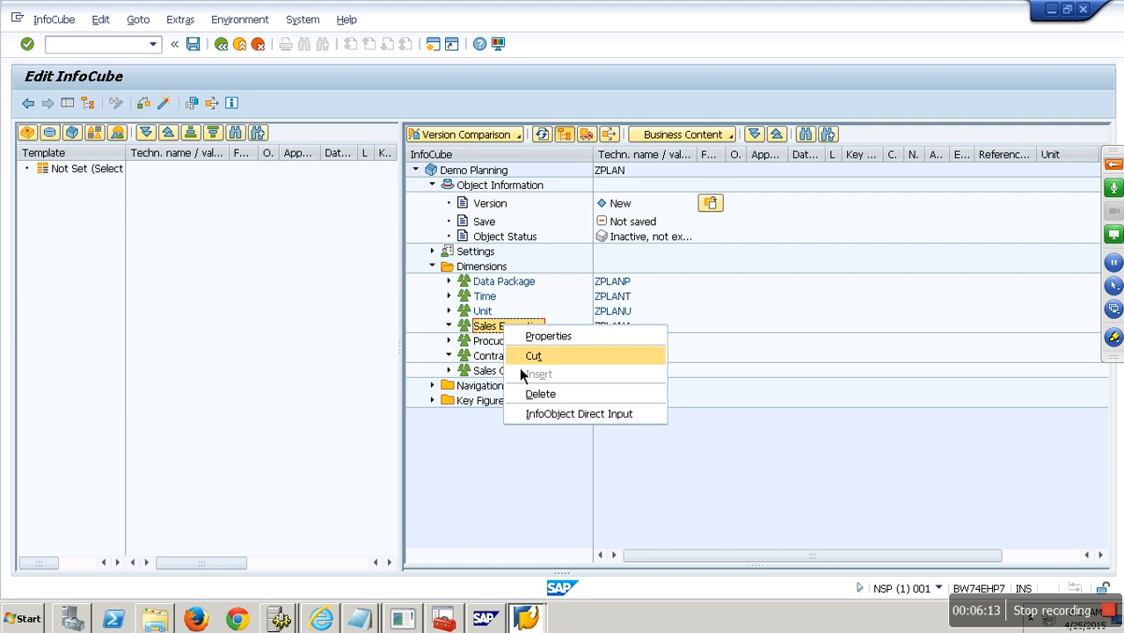
left_click(536, 395)
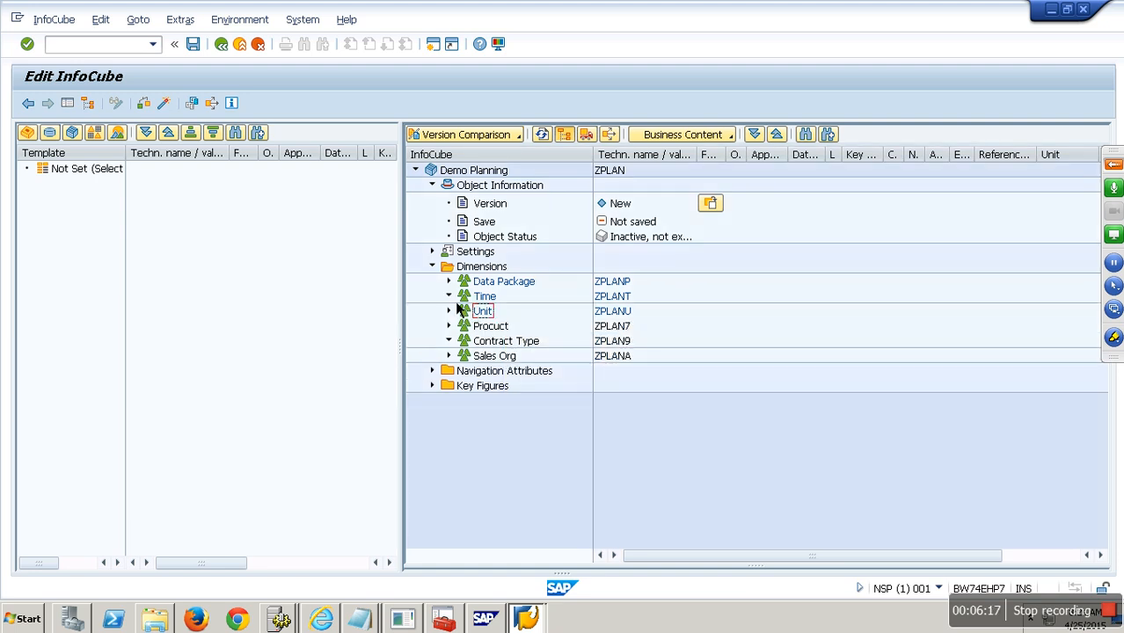
- Add 0CALYEAR (Calendar Year) to the Time dimension
right_click(486, 299)
left_click(560, 370)
type("0calyear")
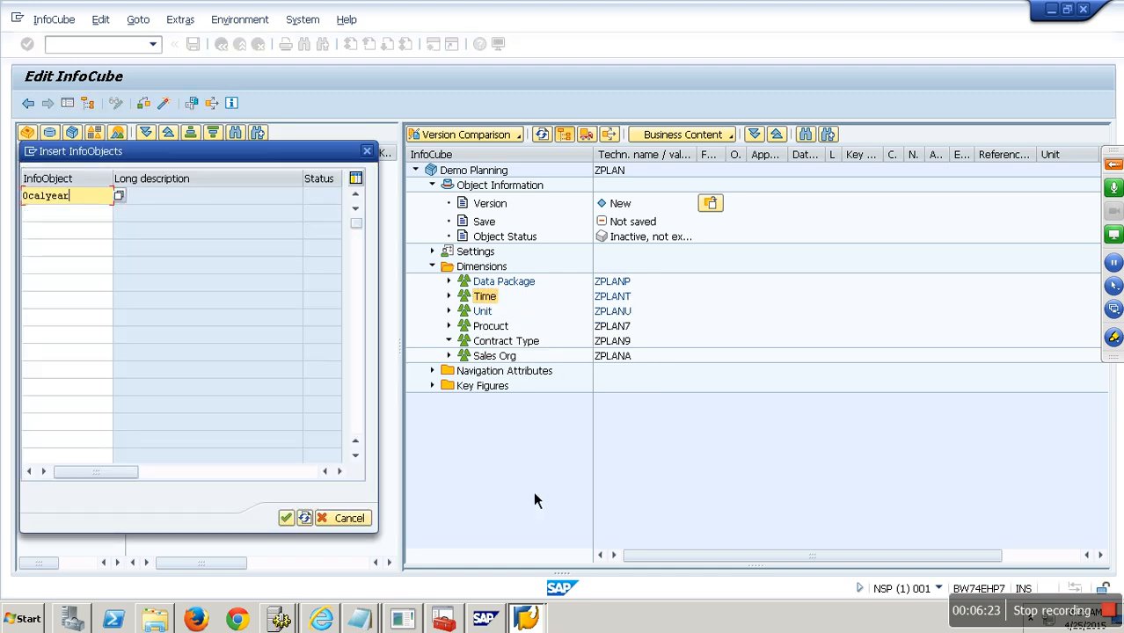
left_click(286, 518)
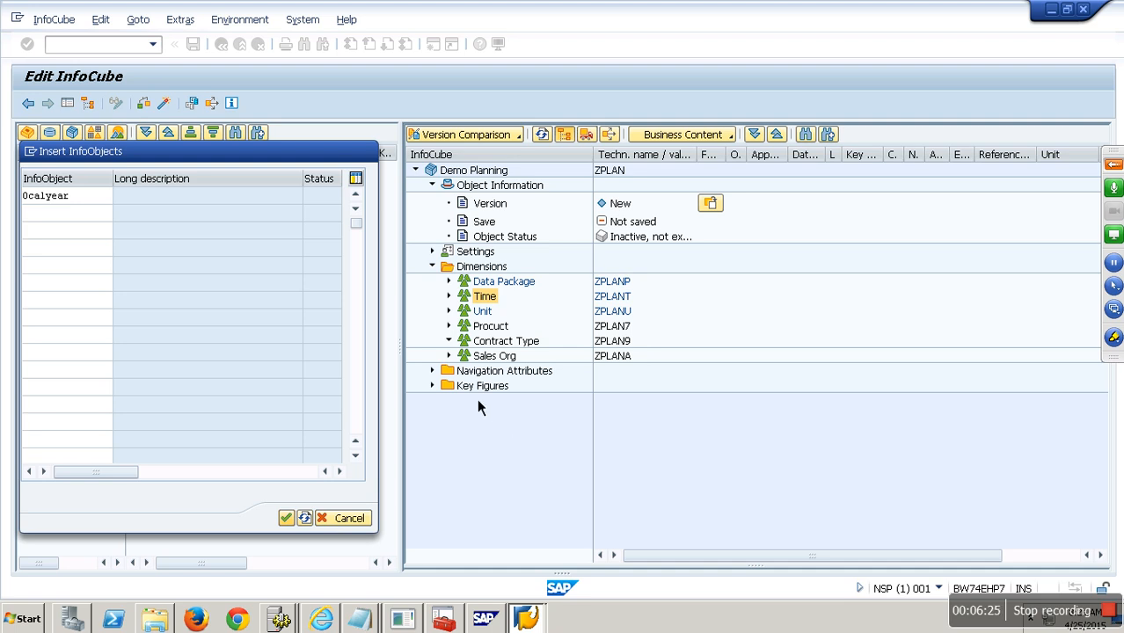
- Replace the four old key figures with the AMOUNT key figure
left_click(432, 386)
left_click(493, 405)
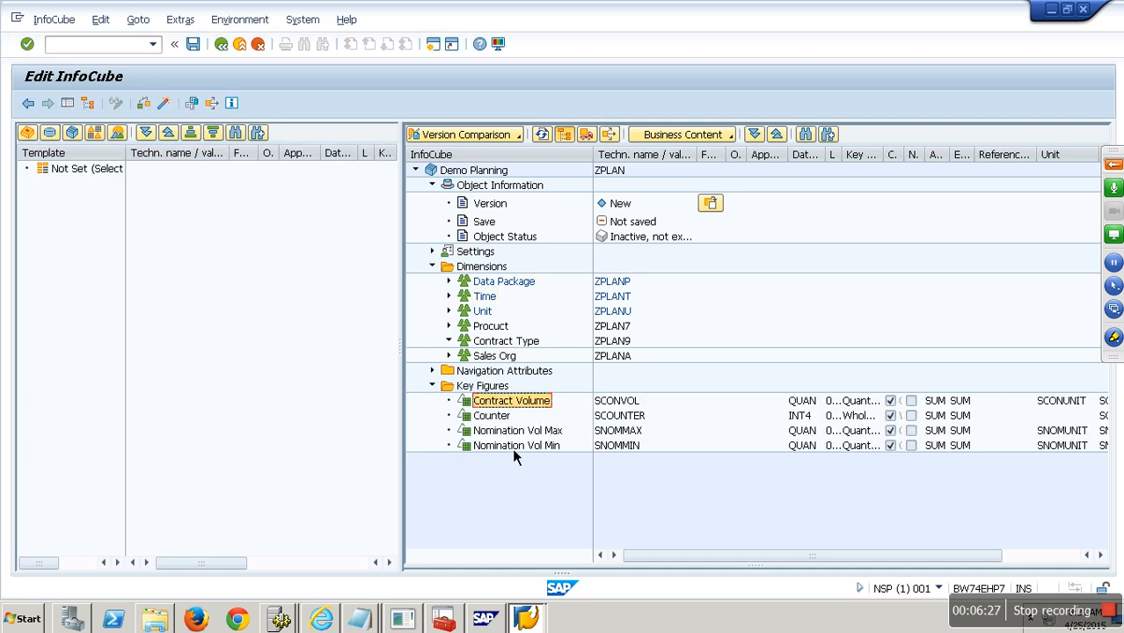
left_click(511, 446, "shift")
left_click_drag(513, 415, 312, 425)
right_click(490, 394)
left_click(571, 476)
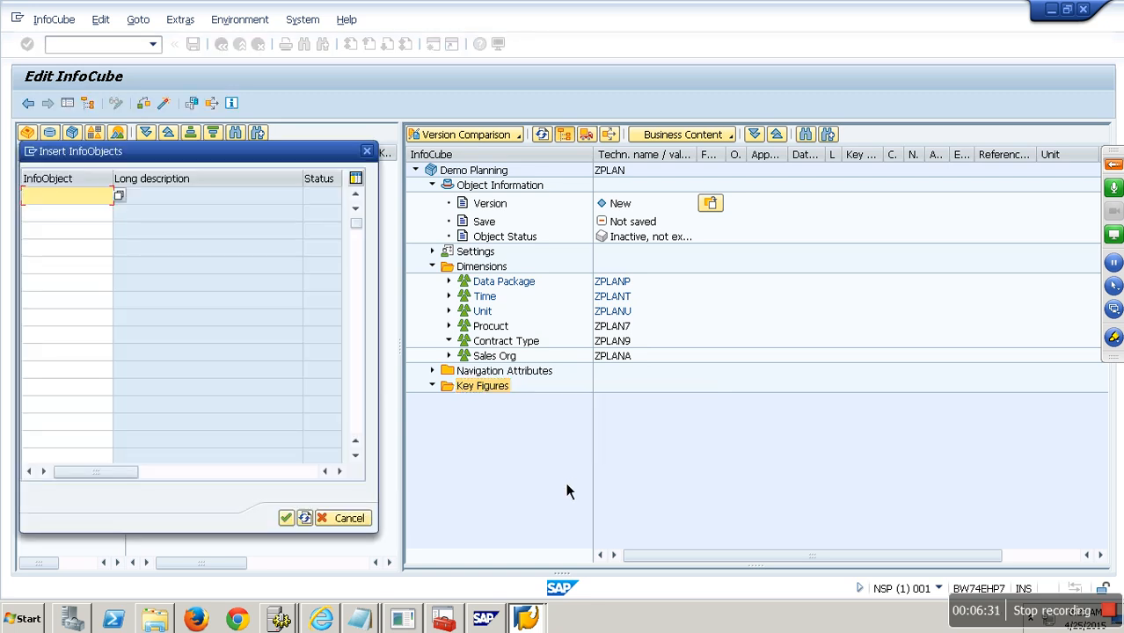
type("amount")
key("Return")
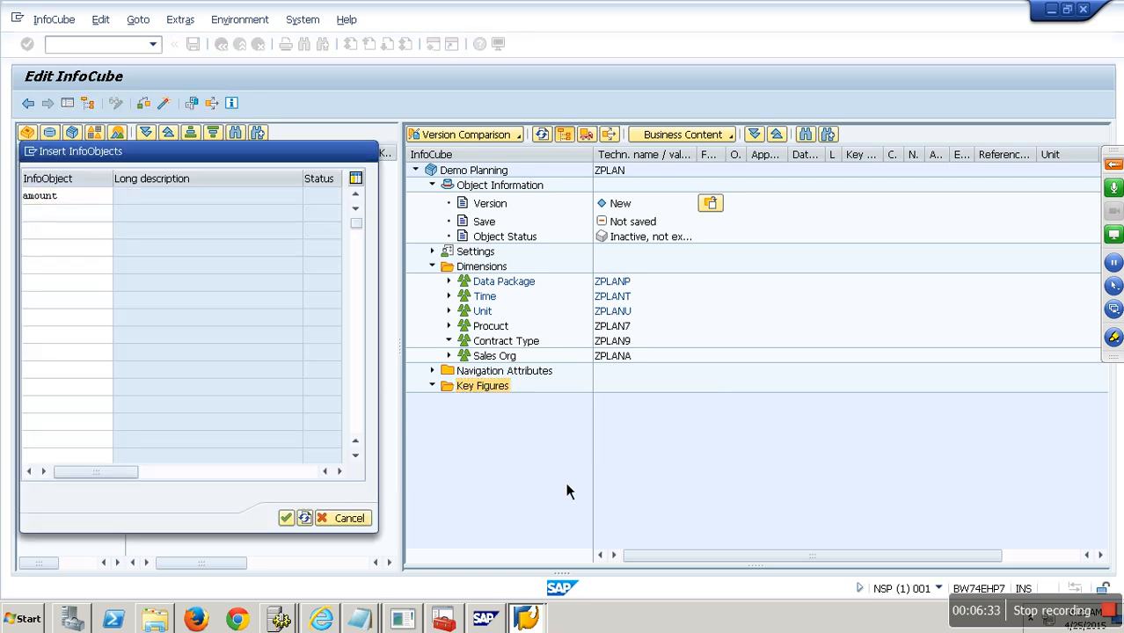
- Delete the Contract Type dimension and check Procuct's Product and Time's Calendar Year
left_click(448, 355)
right_click(502, 342)
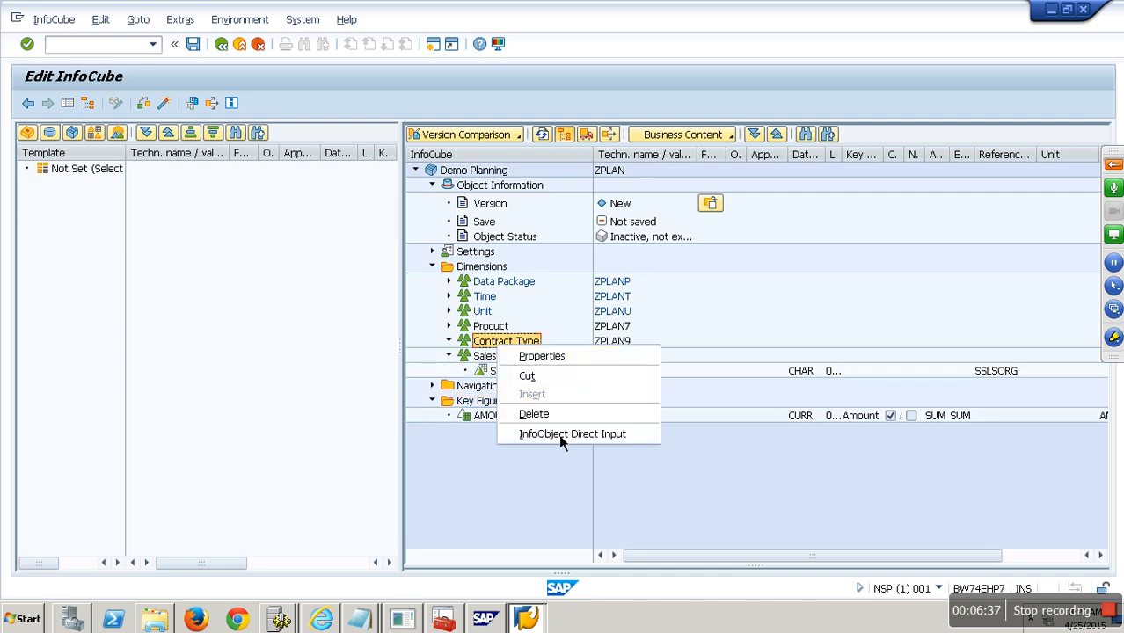
left_click(561, 420)
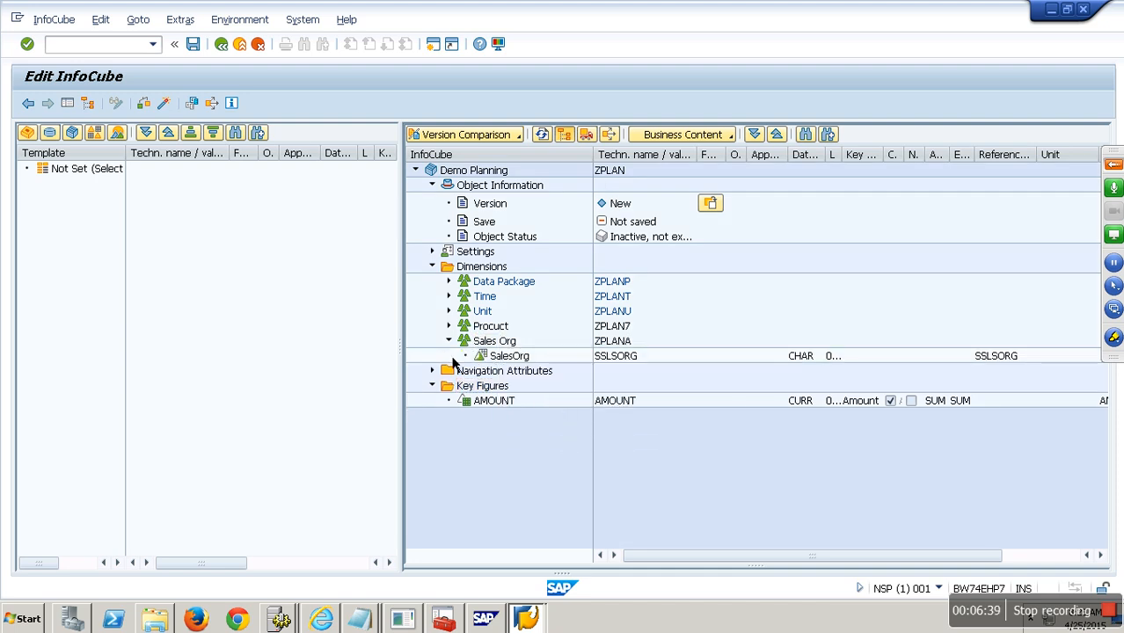
left_click(449, 326)
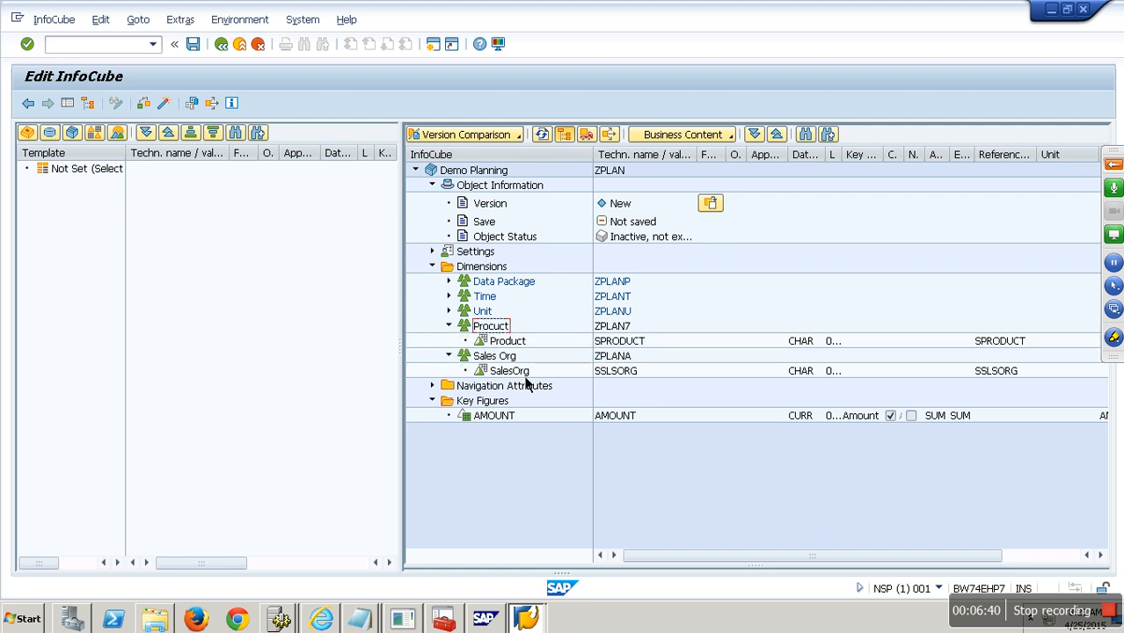
left_click(449, 297)
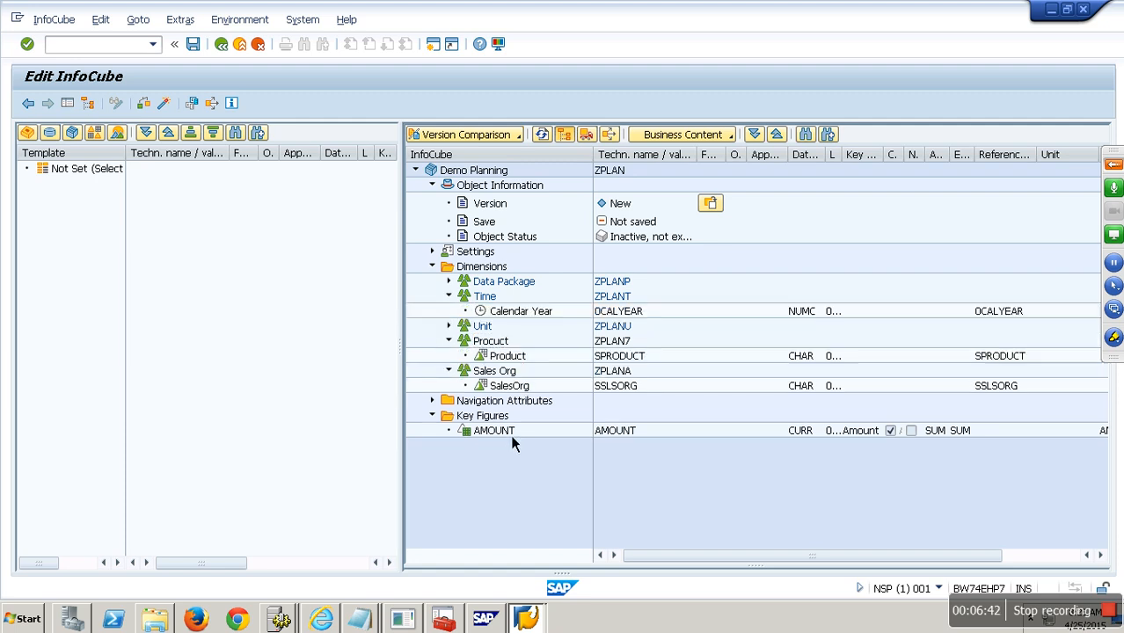
- Activate the Demo Planning (ZPLAN) cube and return to the Modeling favourites tree
left_click(165, 104)
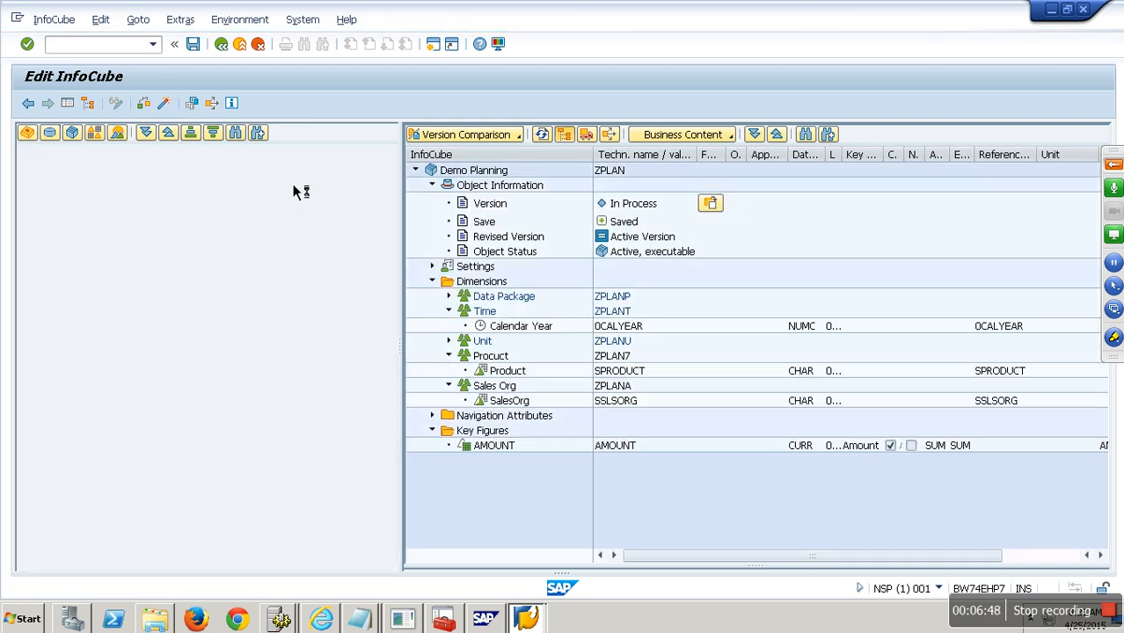
left_click(252, 53)
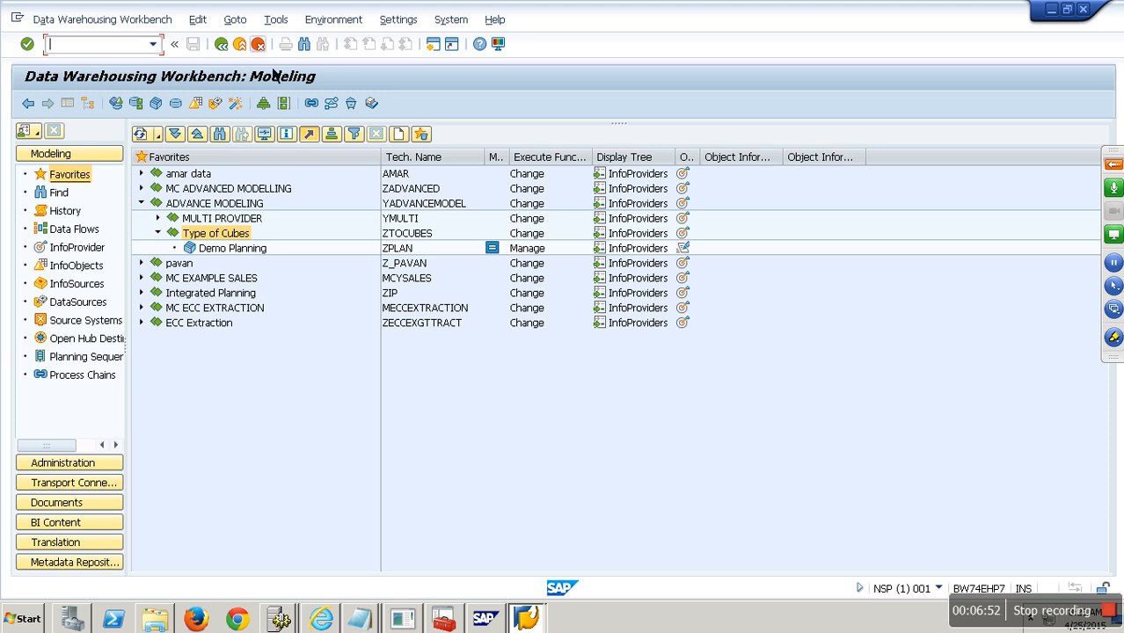
right_click(245, 259)
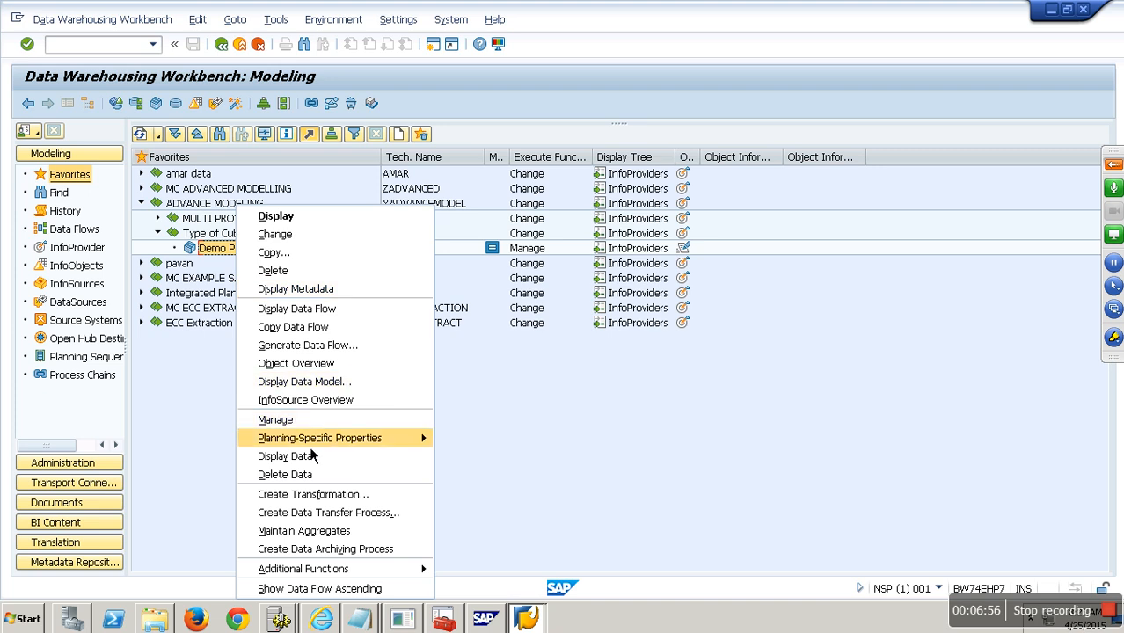
- Show the Planning-Specific Properties submenu for the Demo Planning cube
mouse_move(312, 444)
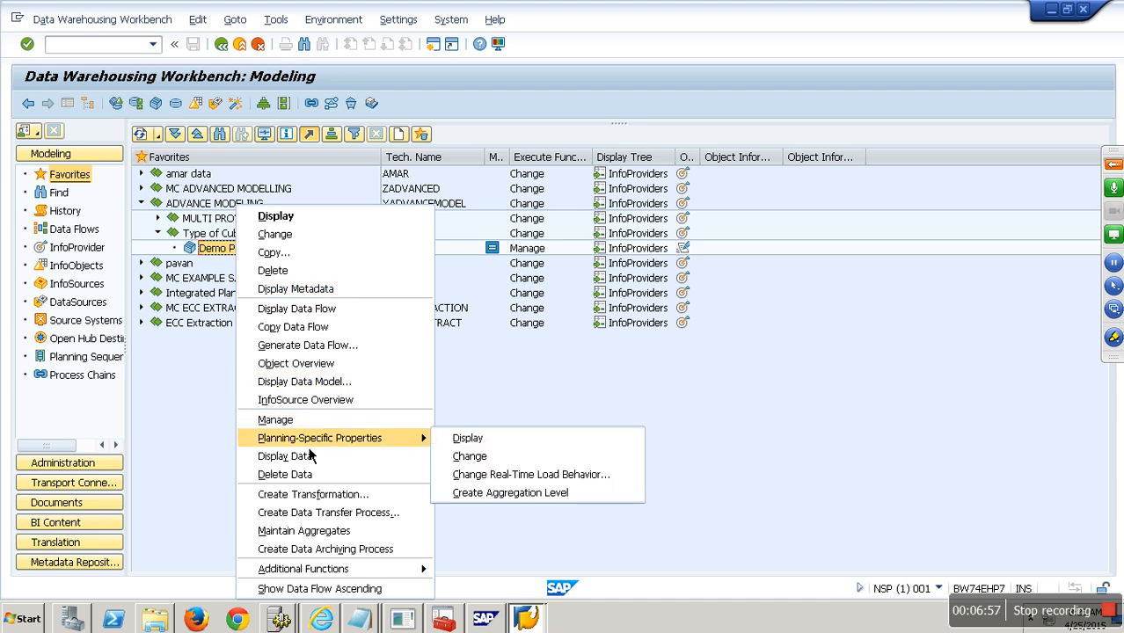
- Set ZPLAN's real-time load behaviour to 'Can Be Planned; Data Loading Not Allowed' and confirm the transport
left_click(521, 482)
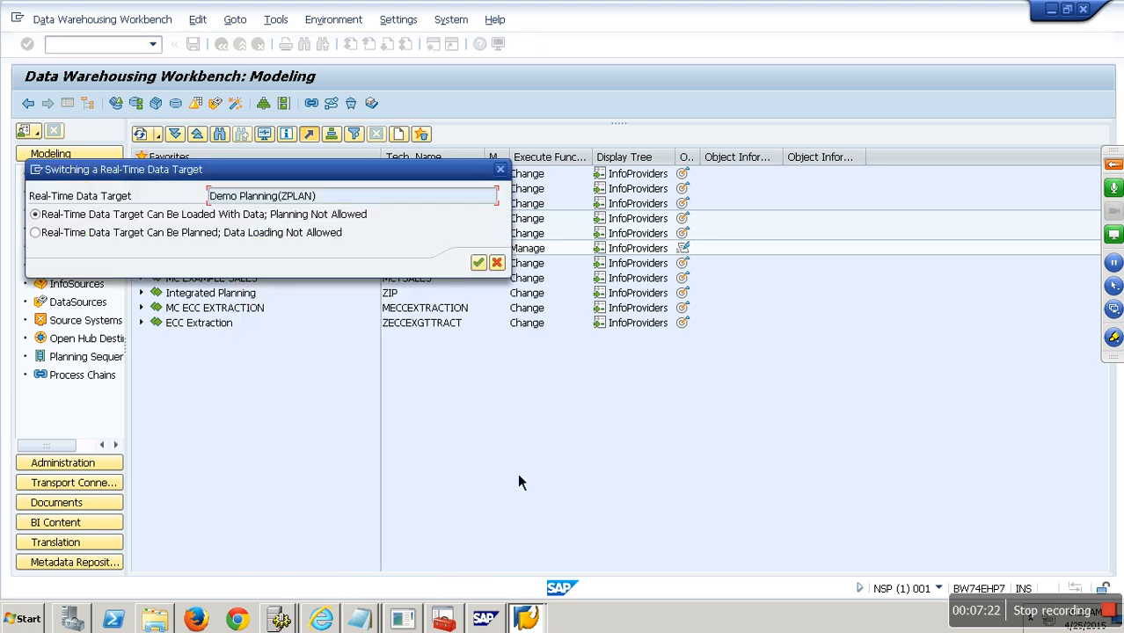
left_click_drag(286, 173, 441, 188)
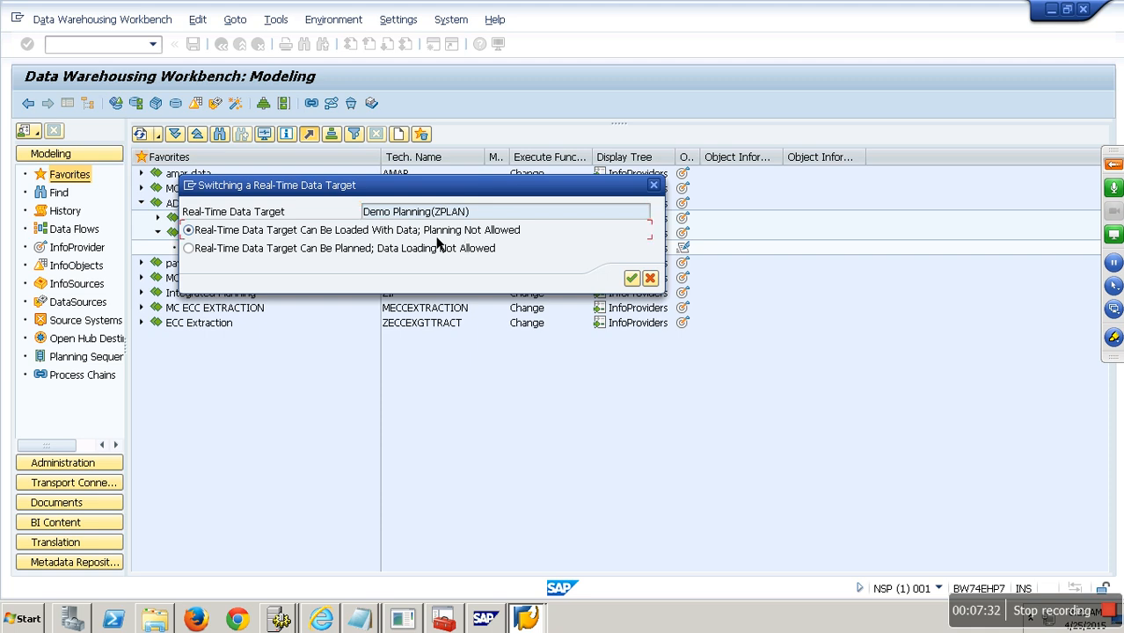
left_click(398, 250)
left_click(632, 278)
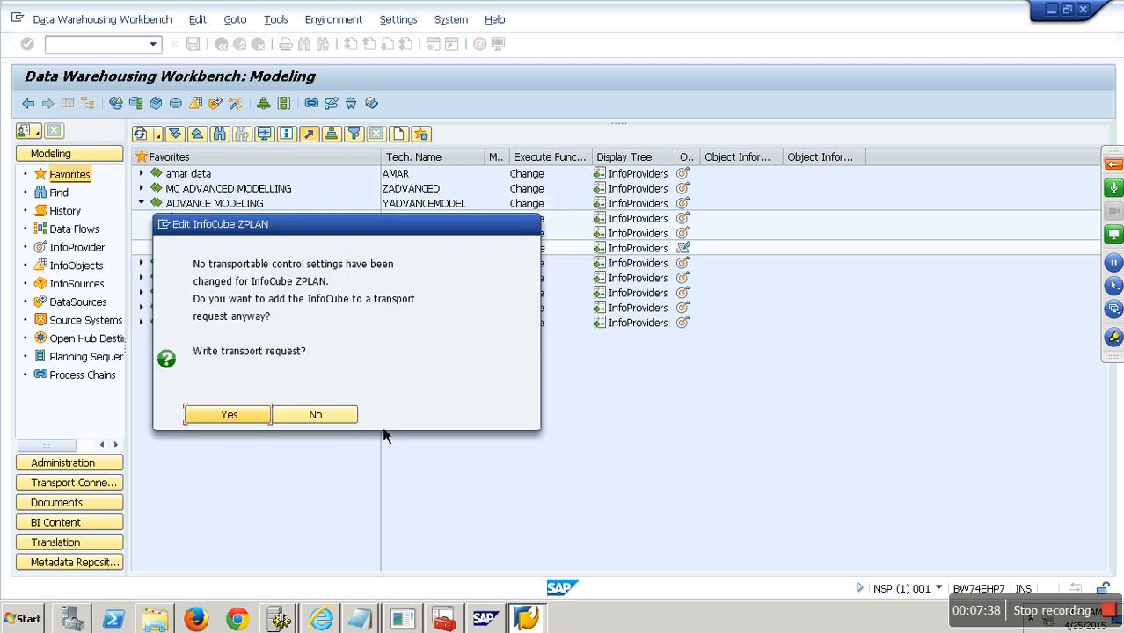
left_click(239, 417)
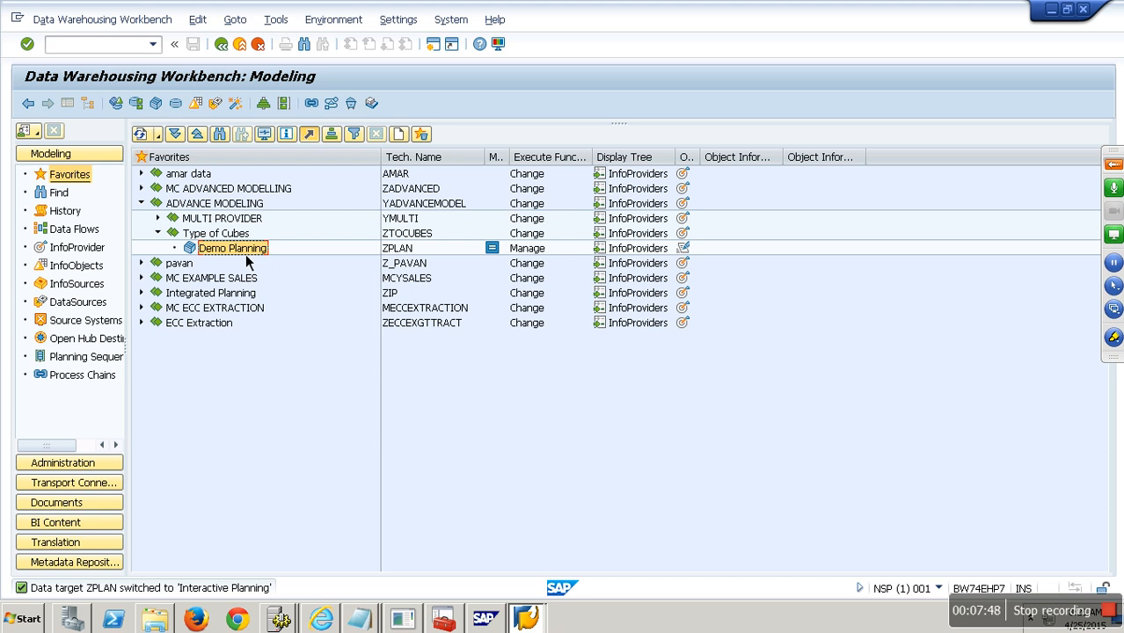
left_click(411, 255)
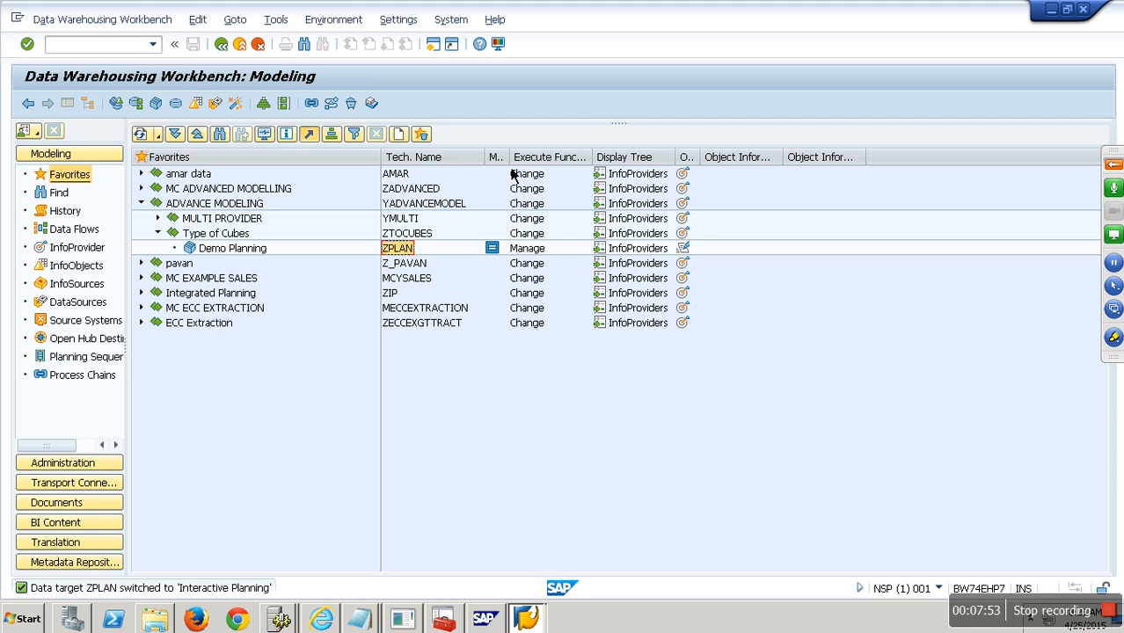
left_click(434, 47)
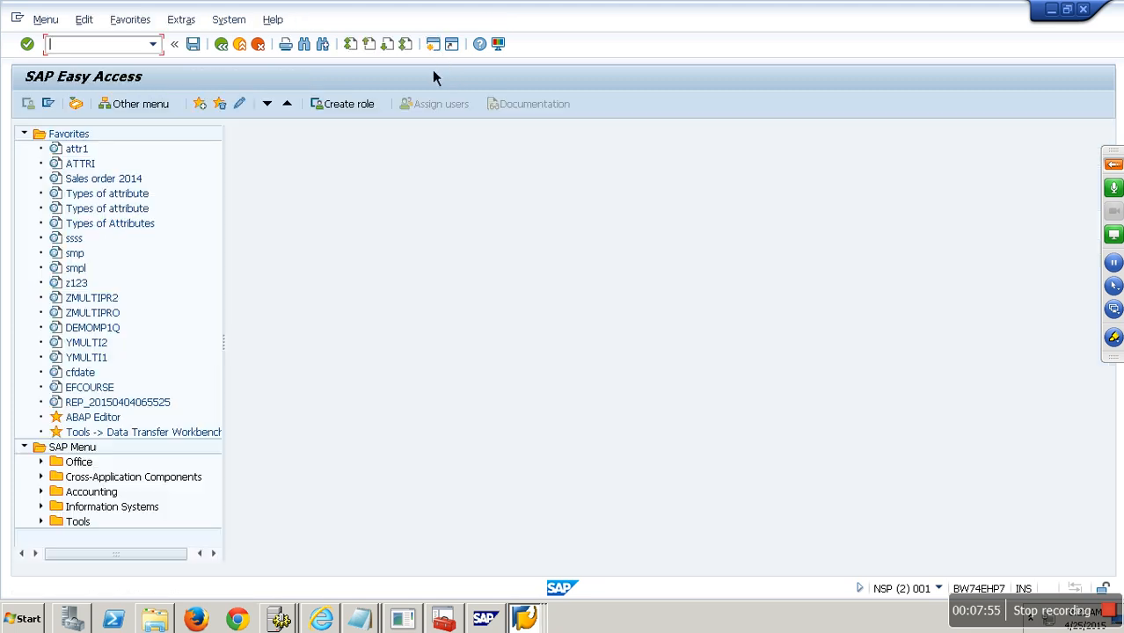
- Start RSINPUT manual data entry for ZPLAN in Change/Create mode and add an empty record row
type("RS")
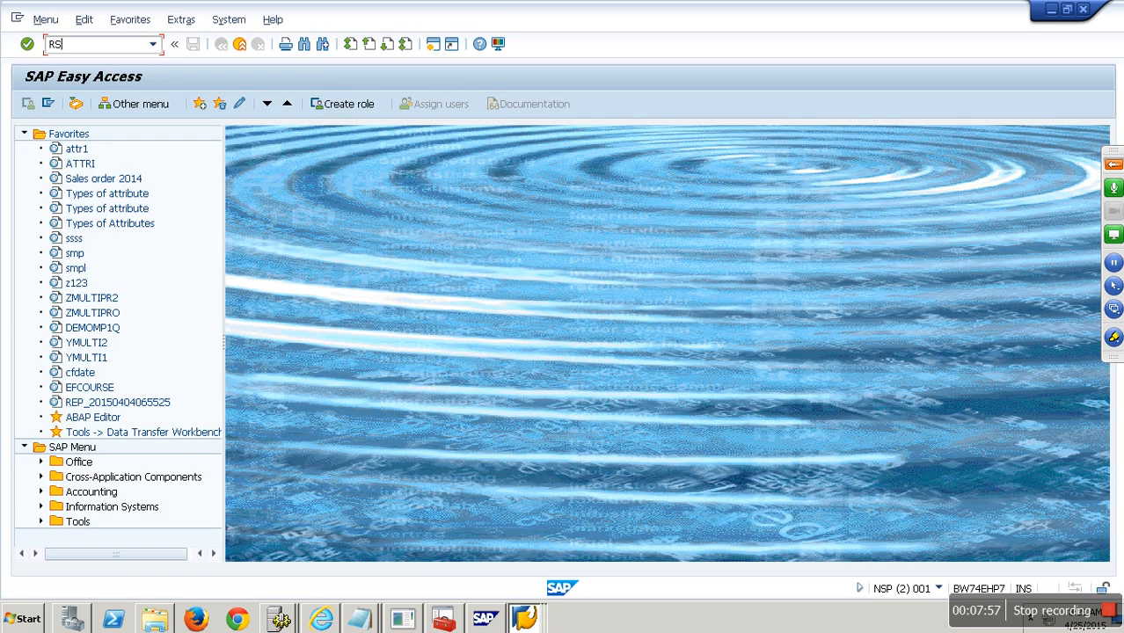
type("INPUT")
key("Return")
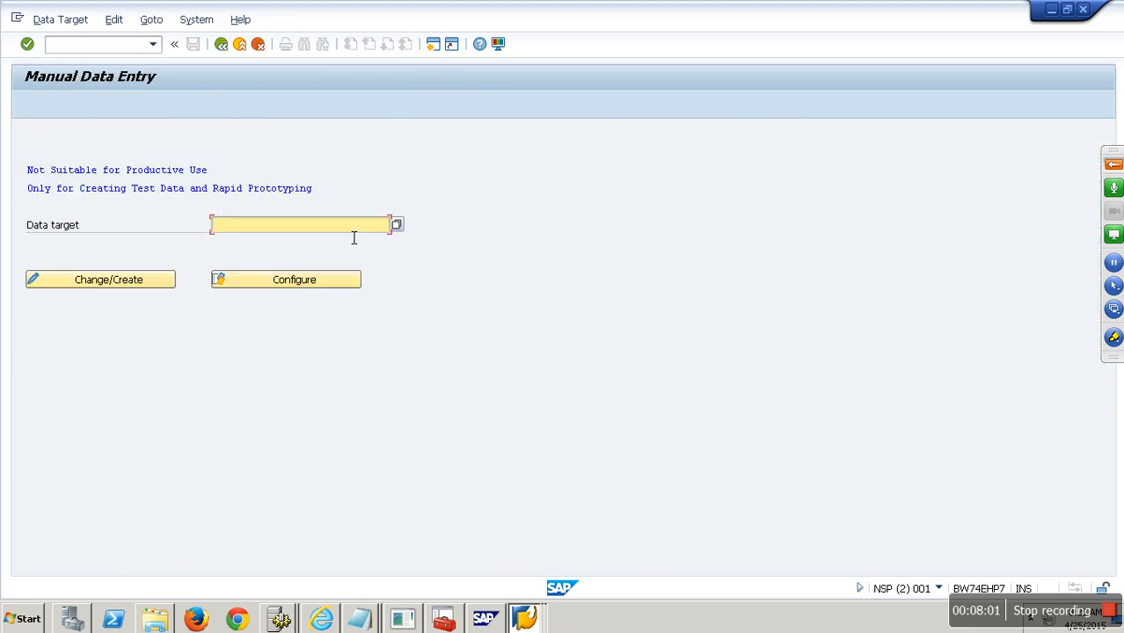
type("ZPLAN")
left_click(146, 284)
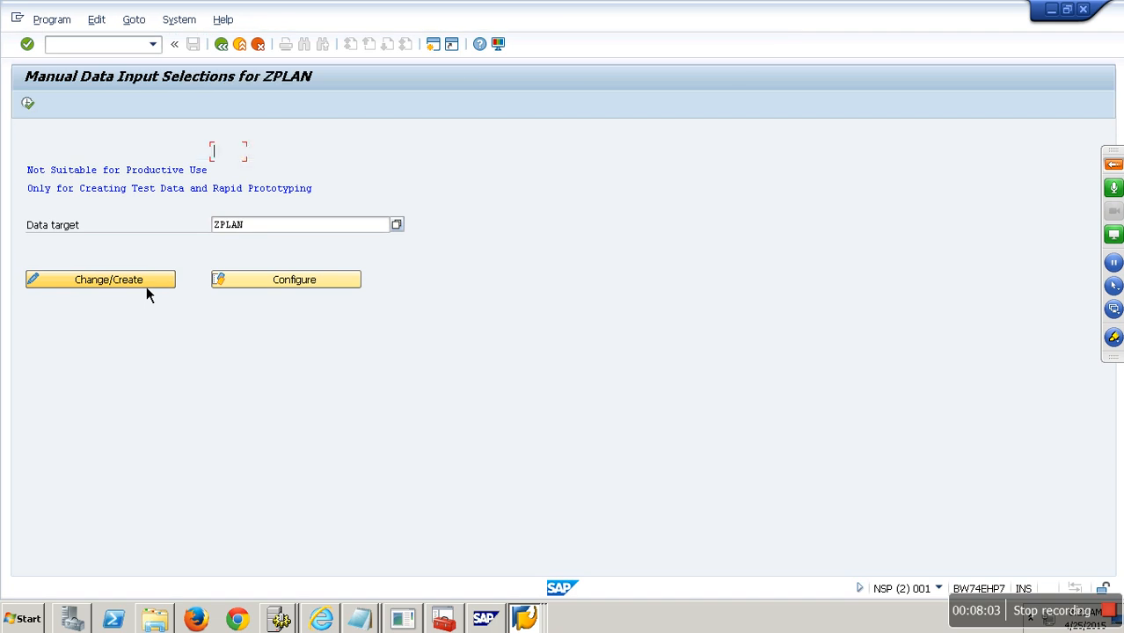
left_click(30, 106)
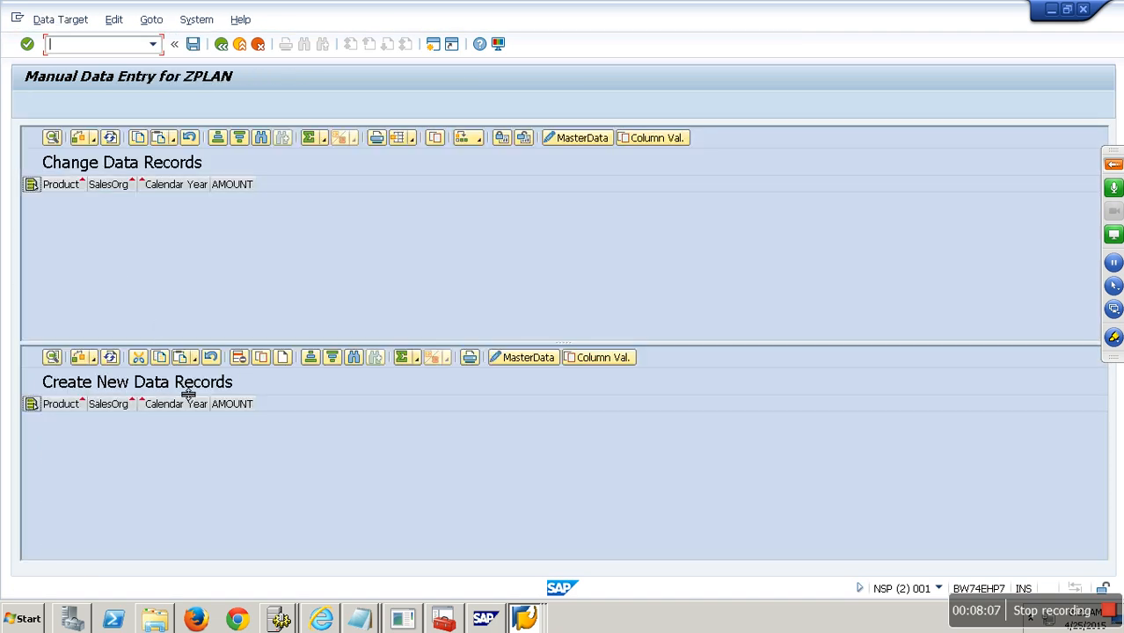
left_click(311, 358)
- Enter and save a ZPLAN record: product P-101, sales org SO1001, year 2017, amount 12000
left_click_drag(313, 342, 291, 264)
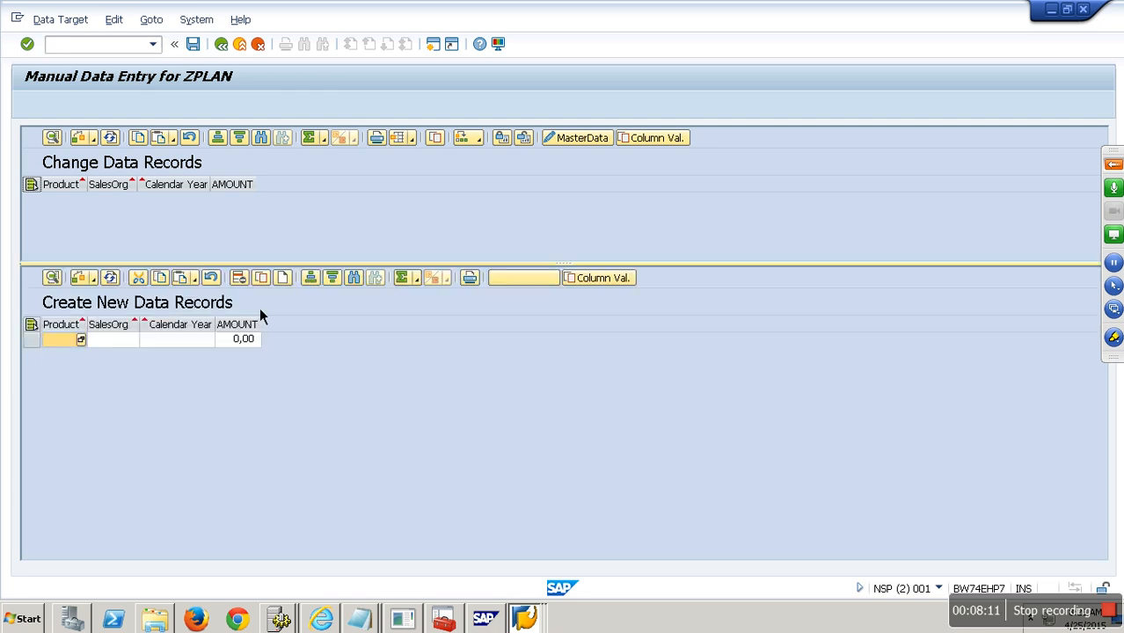
left_click(81, 342)
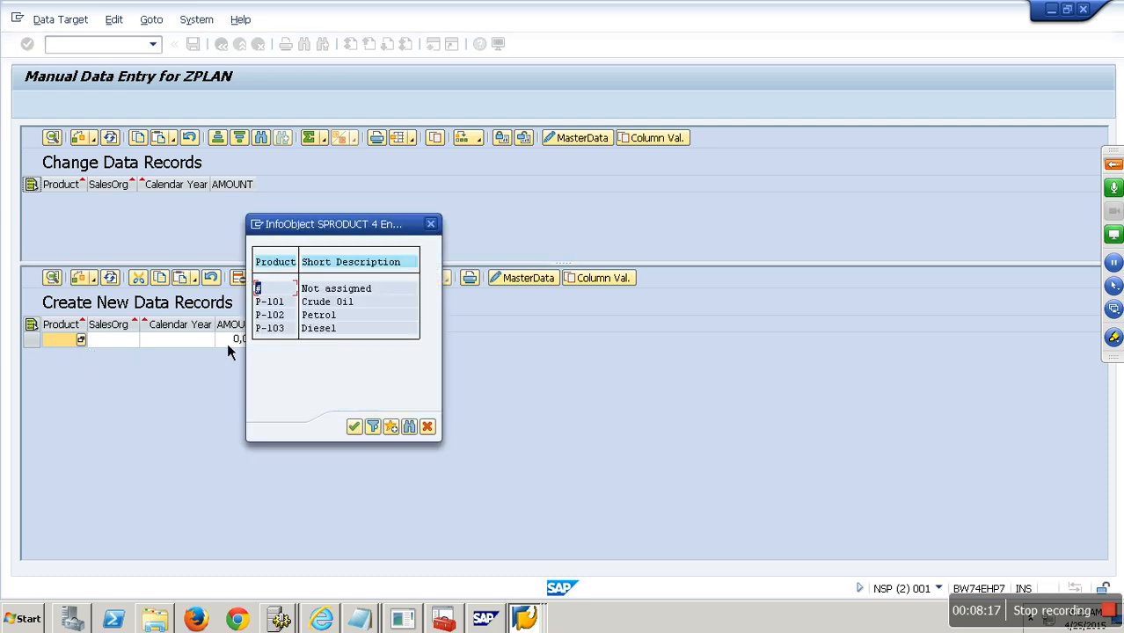
double_click(282, 304)
left_click(117, 341)
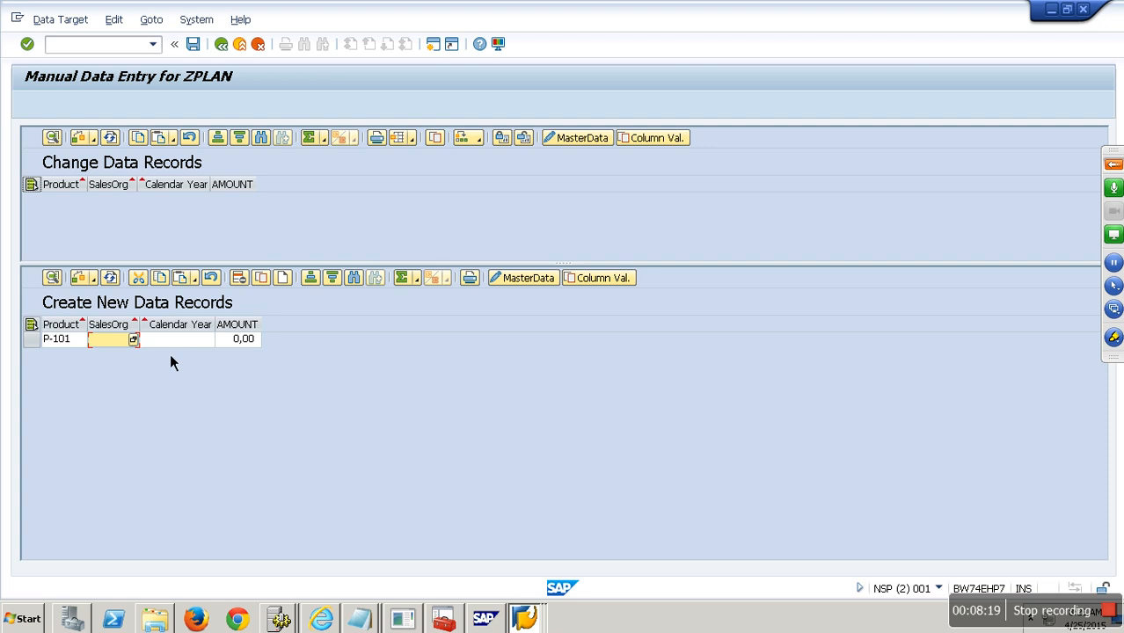
key("F4")
double_click(77, 283)
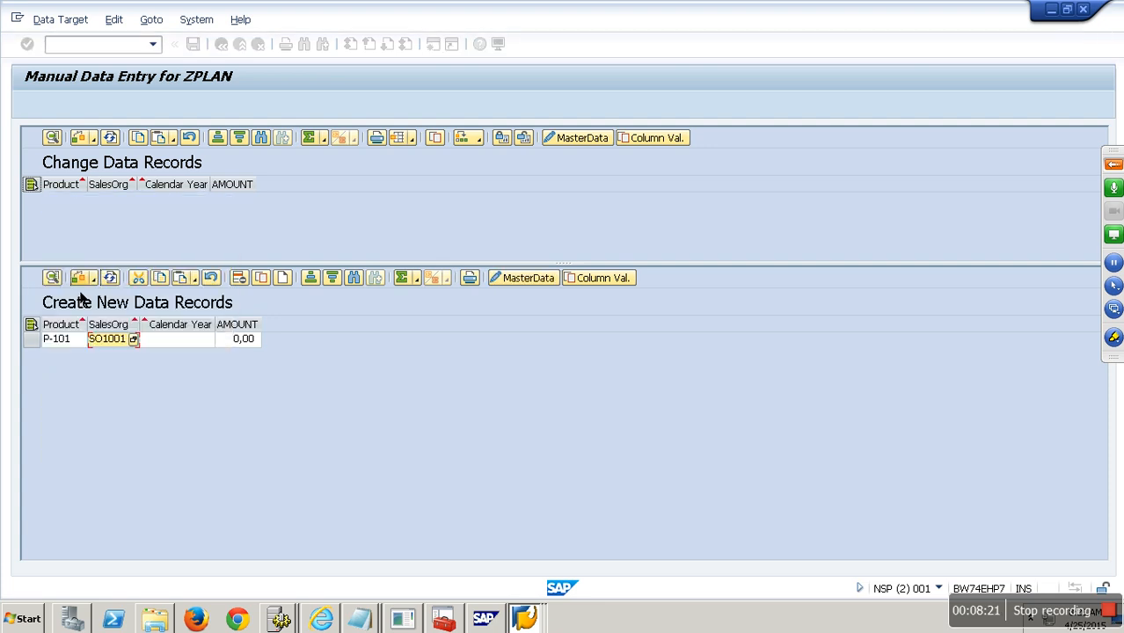
key("Tab")
type("2017")
key("Tab")
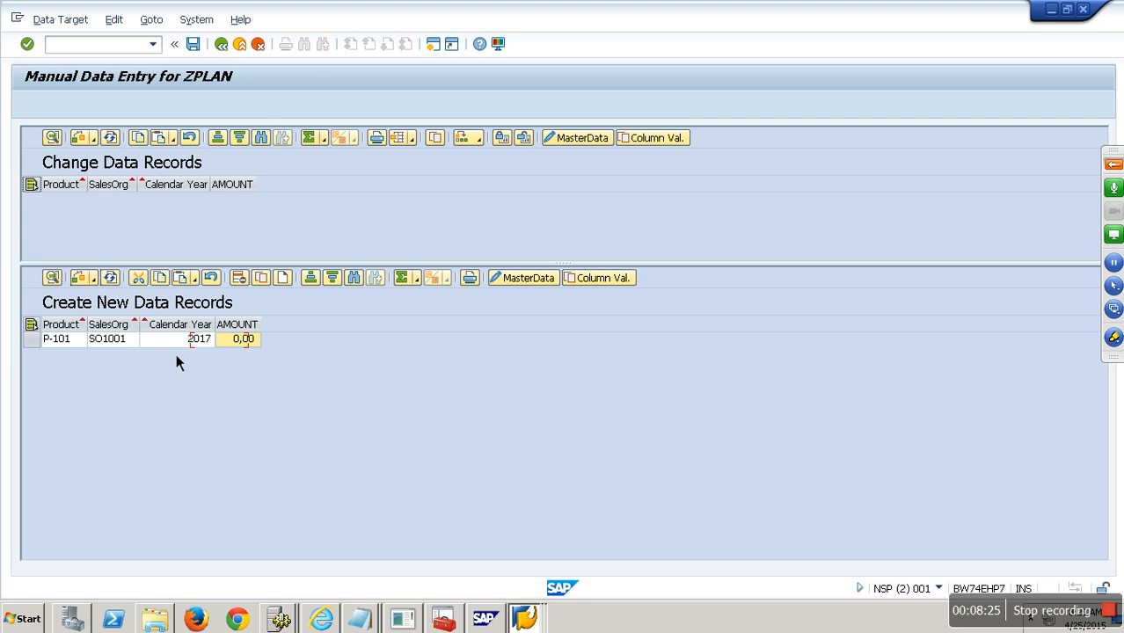
type("12000")
left_click(200, 53)
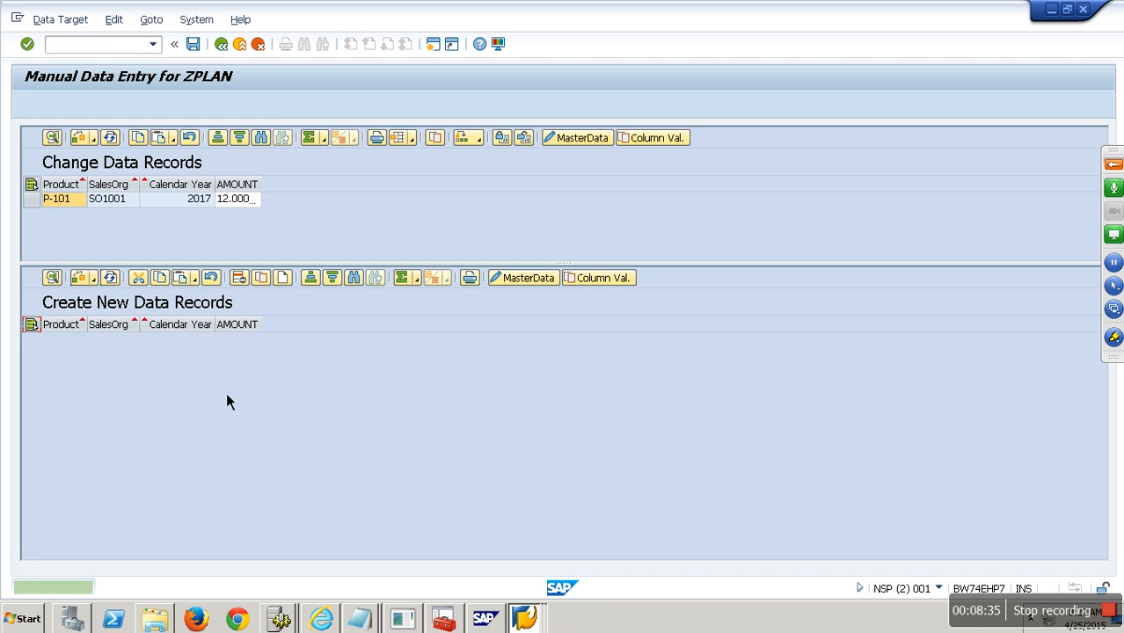
key("alt+Tab")
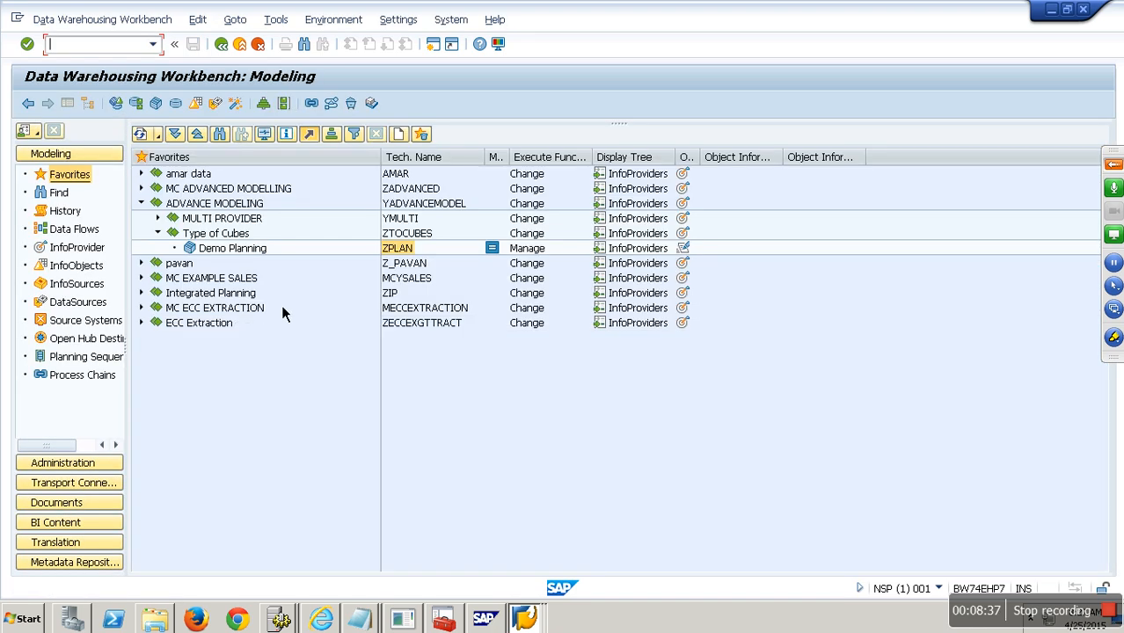
- Open Manage for Demo Planning and display the ZPLAN InfoCube contents
right_click(244, 255)
left_click(297, 418)
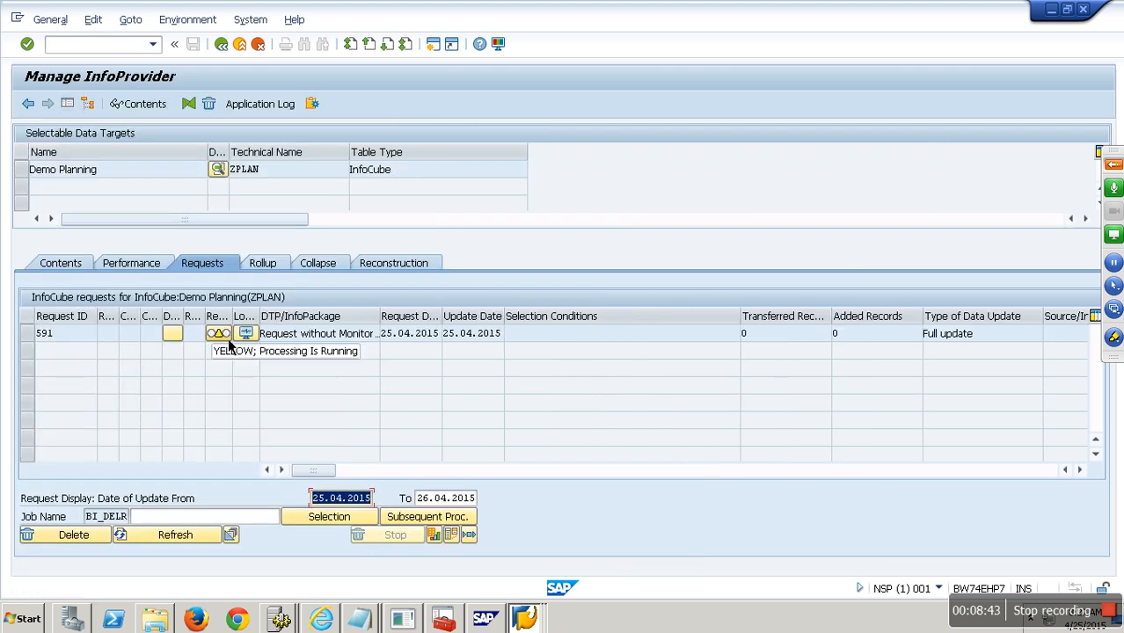
left_click(113, 340)
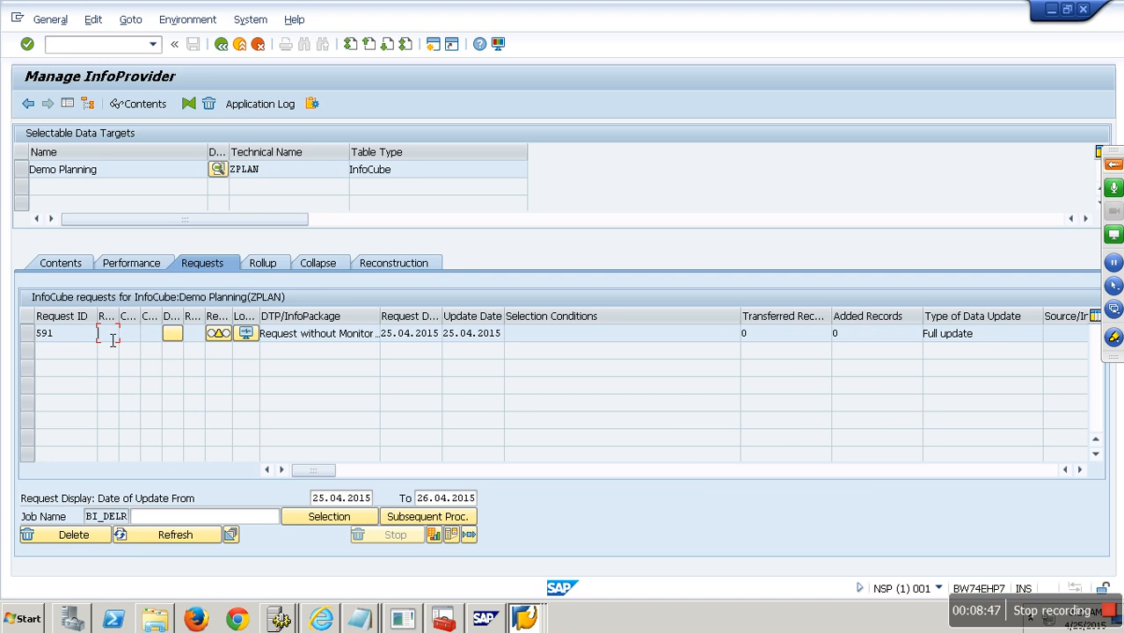
left_click(78, 269)
left_click(118, 506)
left_click(96, 108)
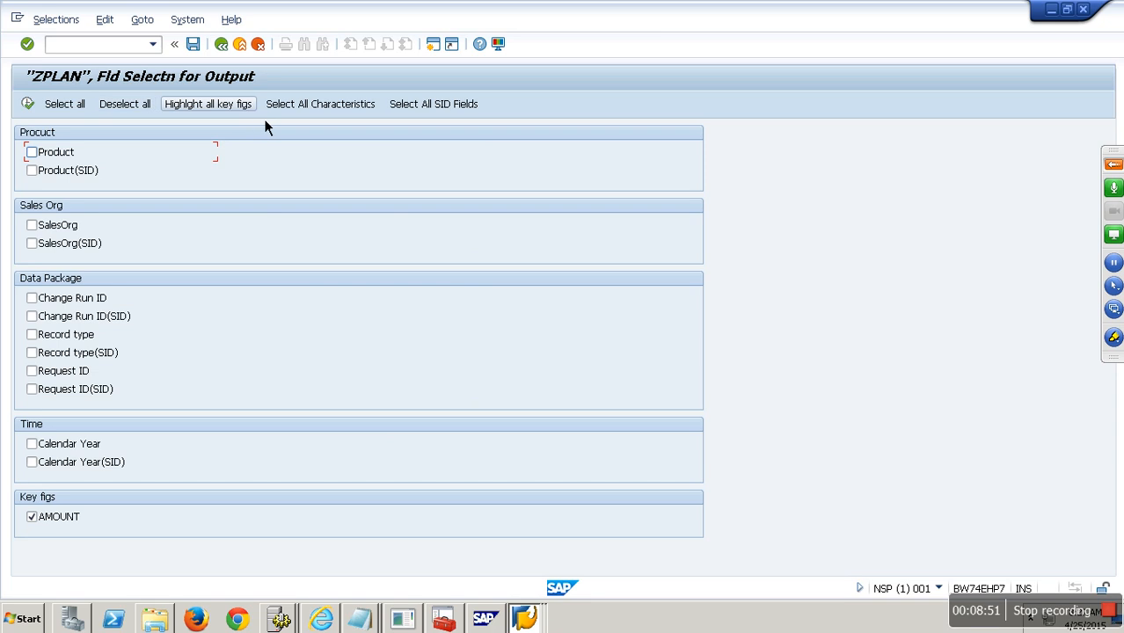
left_click(28, 104)
left_click(28, 104)
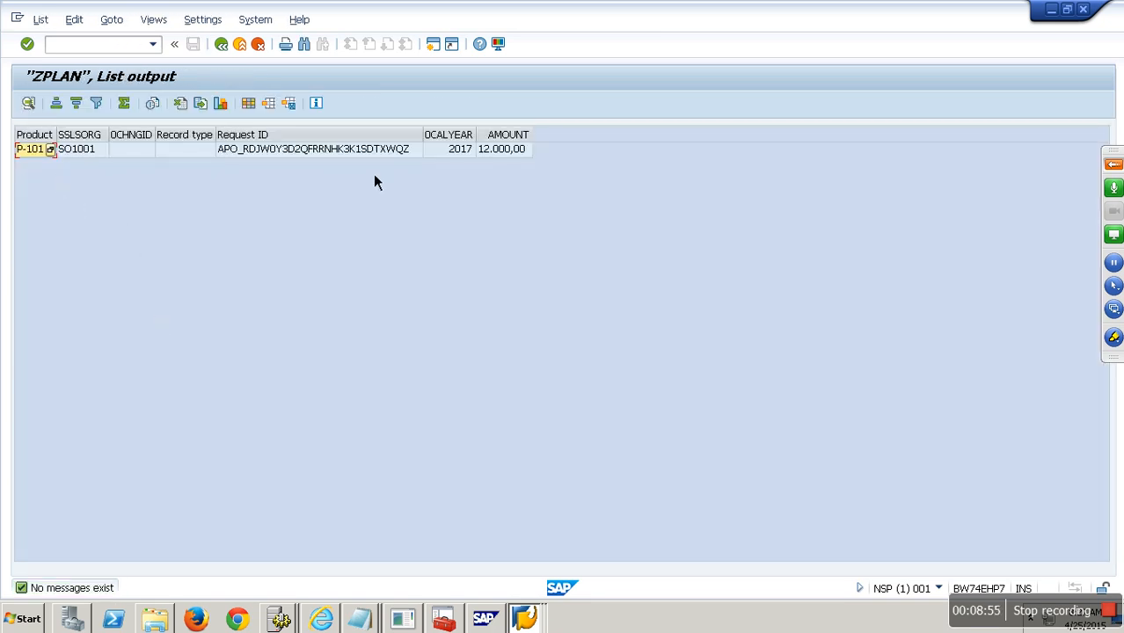
- Hide the 0CHNGID, Record type and Request ID columns to check the P-101 record of 12.000,00
left_click_drag(243, 152, 156, 141)
right_click(156, 139)
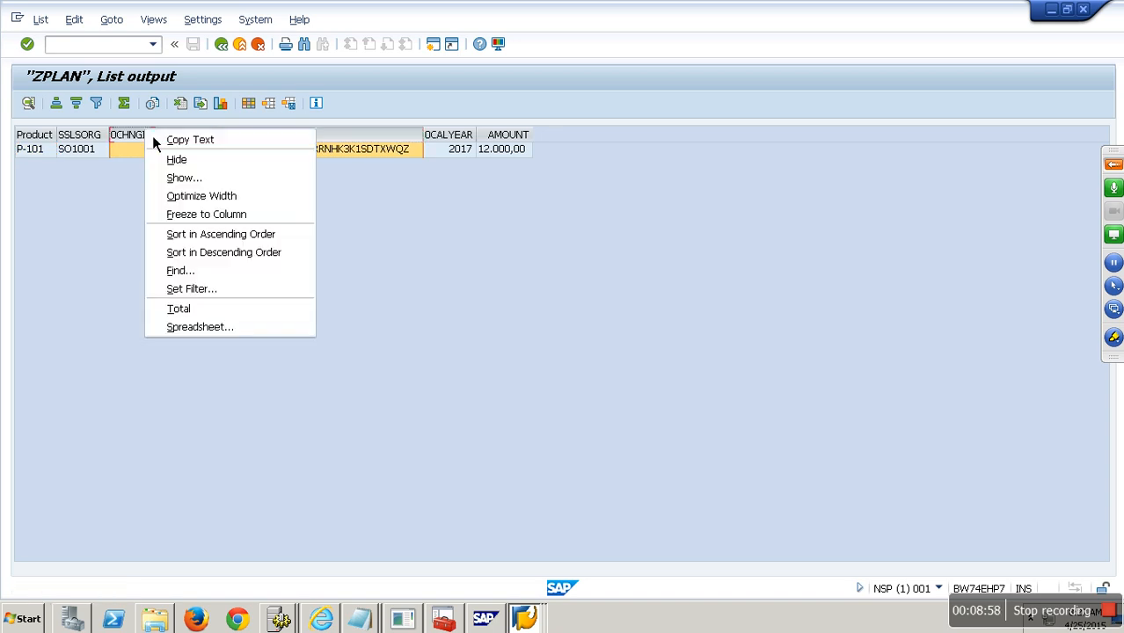
left_click(200, 162)
left_click(206, 156)
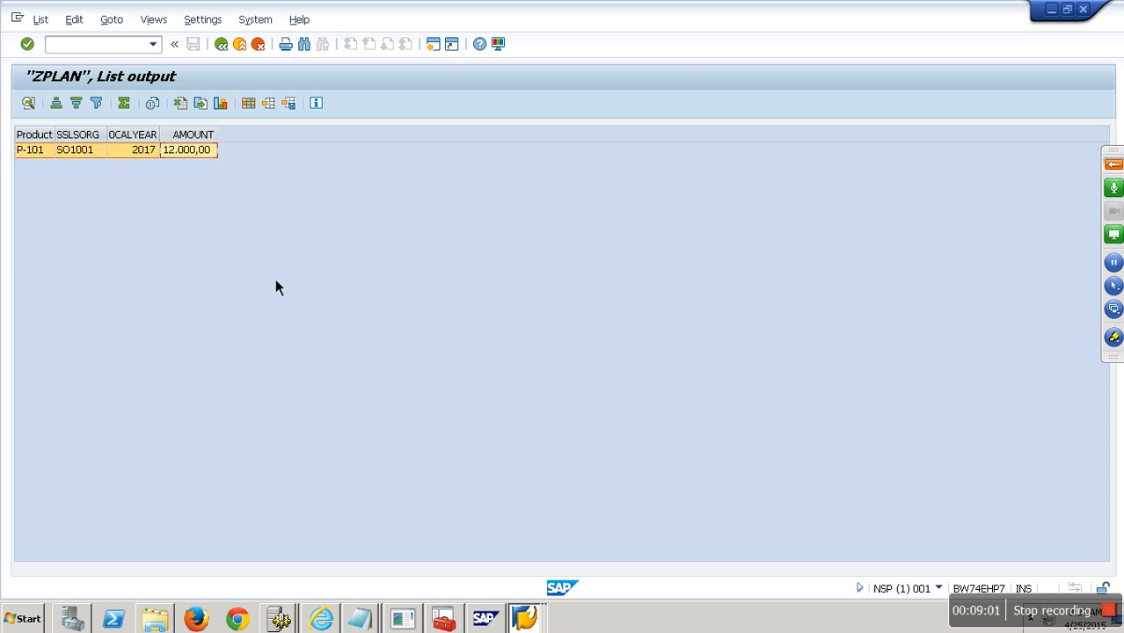
key("F3")
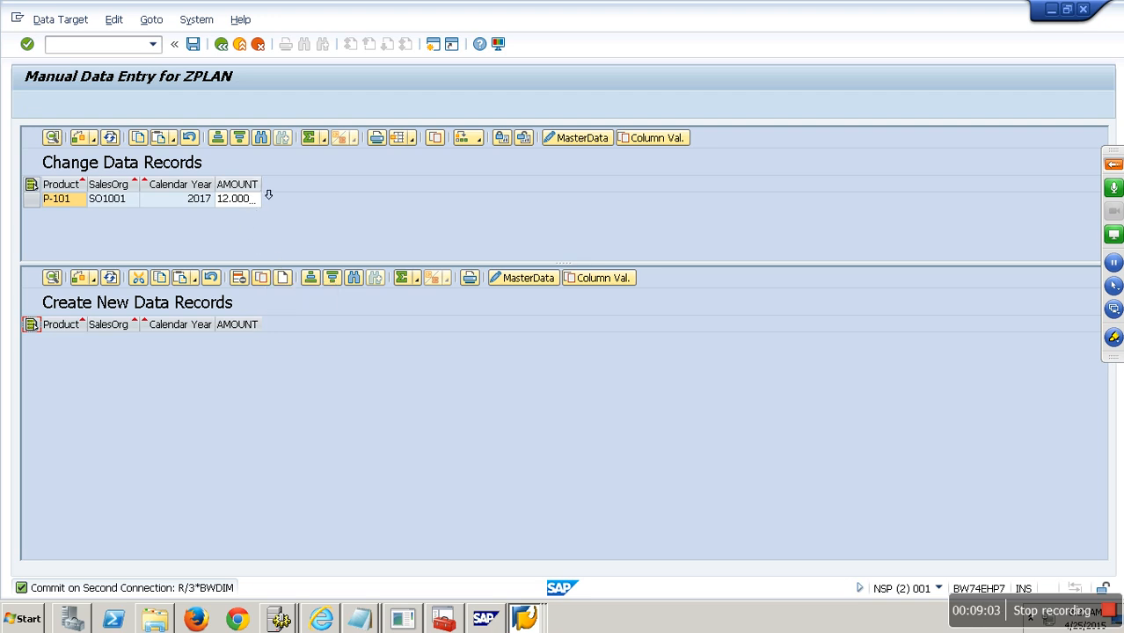
- Change the P-101 amount from 12.000,00 to 14.000,00 and save
left_click_drag(261, 184, 292, 184)
left_click(261, 200)
left_click(278, 200)
type("140")
key("BackSpace")
key("BackSpace")
key("BackSpace")
key("BackSpace")
key("BackSpace")
key("BackSpace")
key("BackSpace")
key("BackSpace")
key("BackSpace")
key("BackSpace")
key("BackSpace")
key("BackSpace")
type("14.000")
key("Return")
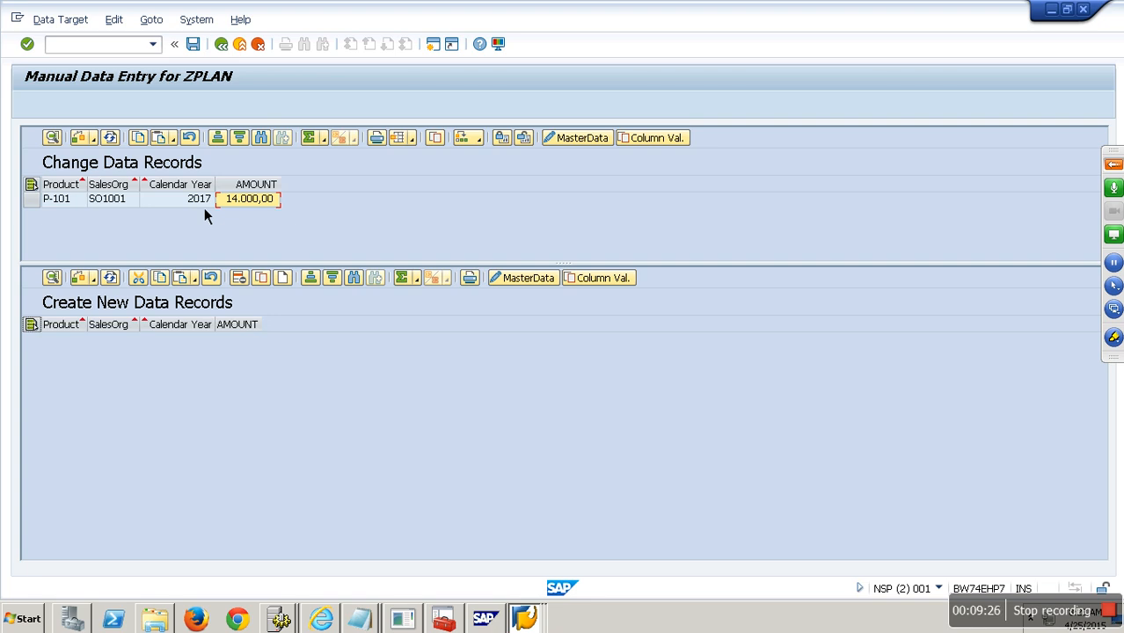
left_click(193, 44)
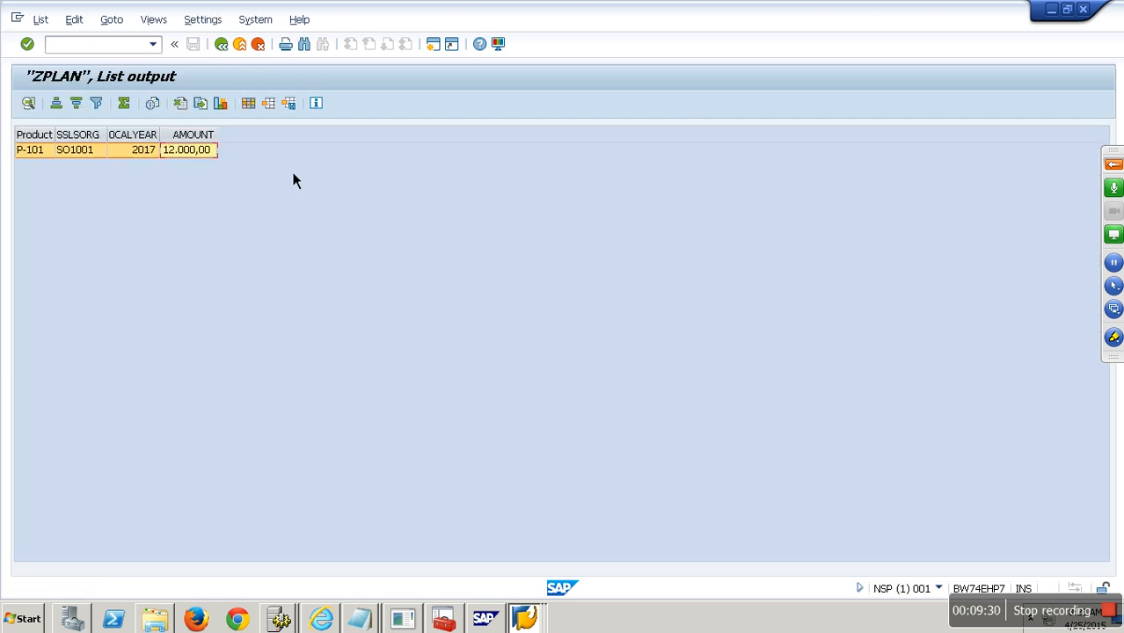
- Rerun the ZPLAN content display without technical columns to see the 2.000,00 delta record
left_click(224, 45)
left_click(29, 104)
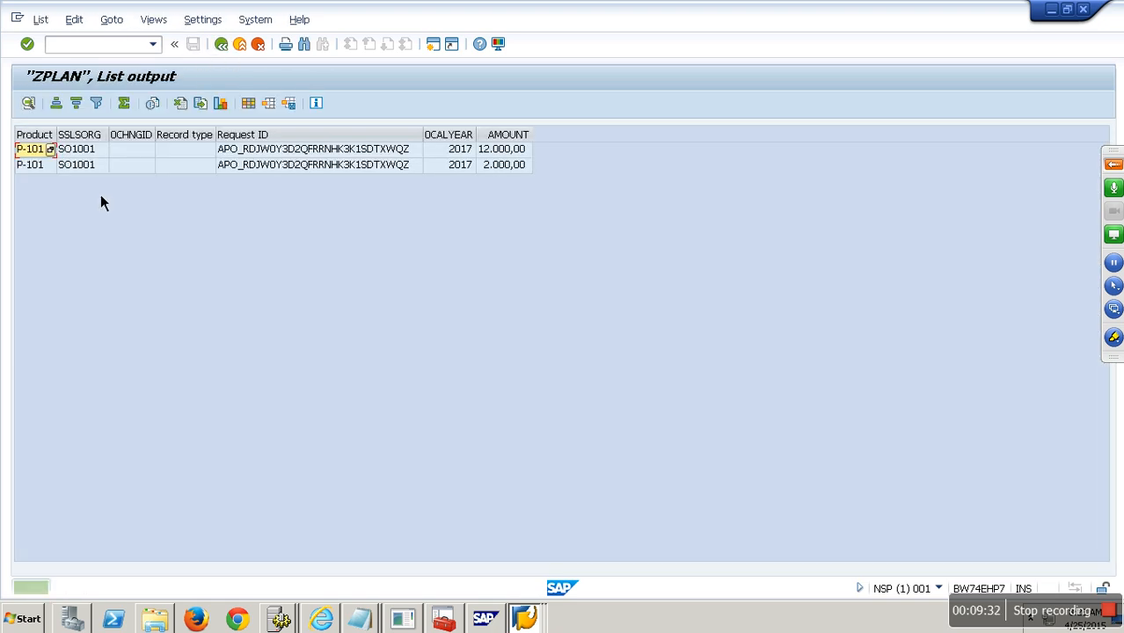
left_click(132, 136)
left_click(244, 136, "shift")
right_click(324, 138)
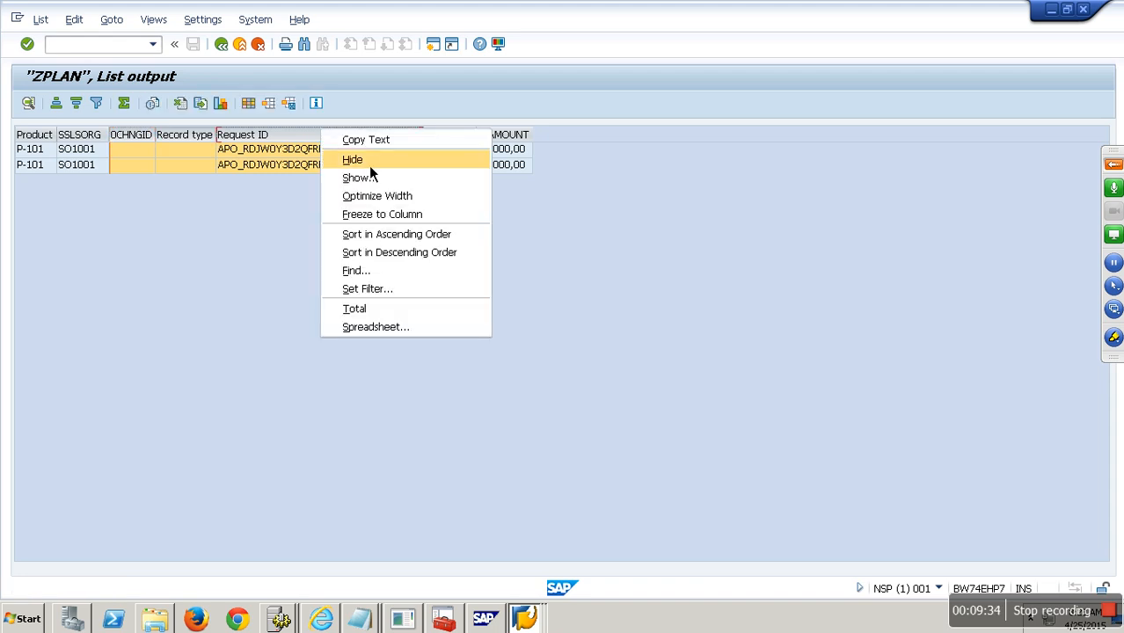
left_click(367, 161)
left_click(210, 151)
left_click(210, 167)
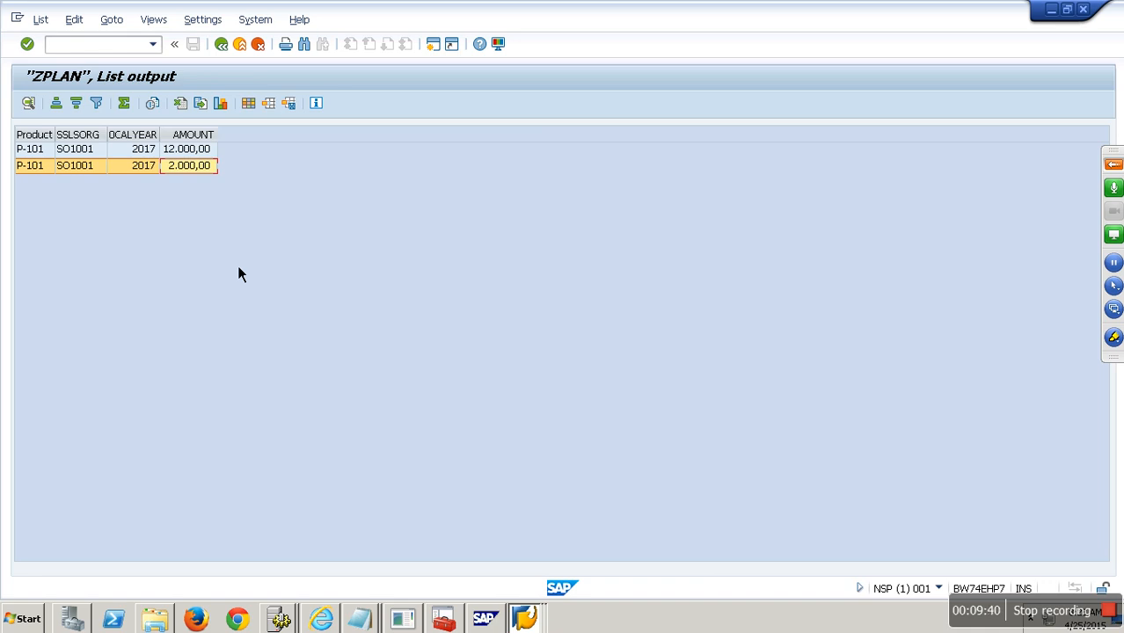
key("F3")
left_click(234, 204)
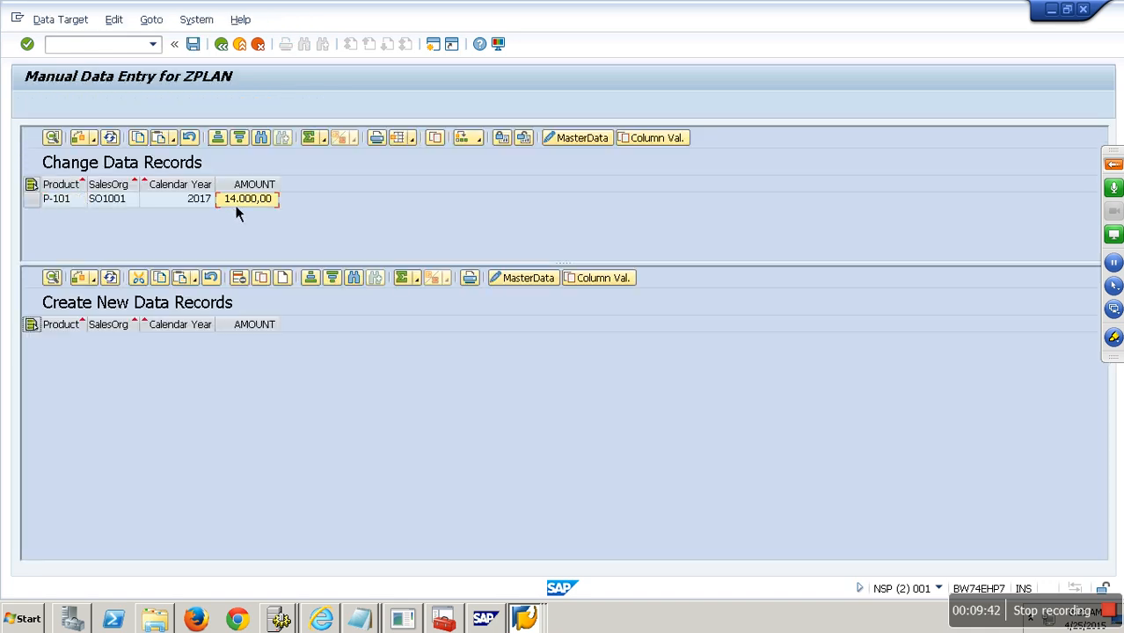
- Change the P-101 amount to 10.000,00 and save
key("Delete")
key("Delete")
key("Delete")
key("Delete")
key("Delete")
key("Delete")
key("BackSpace")
key("BackSpace")
key("BackSpace")
type("10000")
key("Return")
left_click(199, 47)
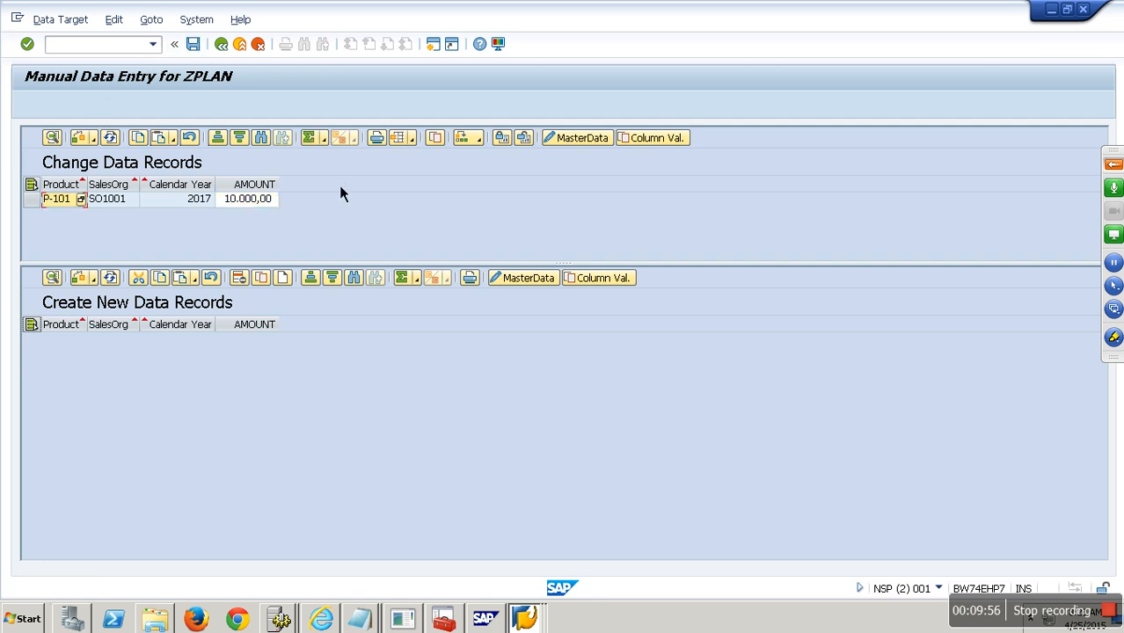
- Redisplay ZPLAN contents without technical columns, total AMOUNT to 10.000,00 including the 4.000,00- delta
left_click(239, 46)
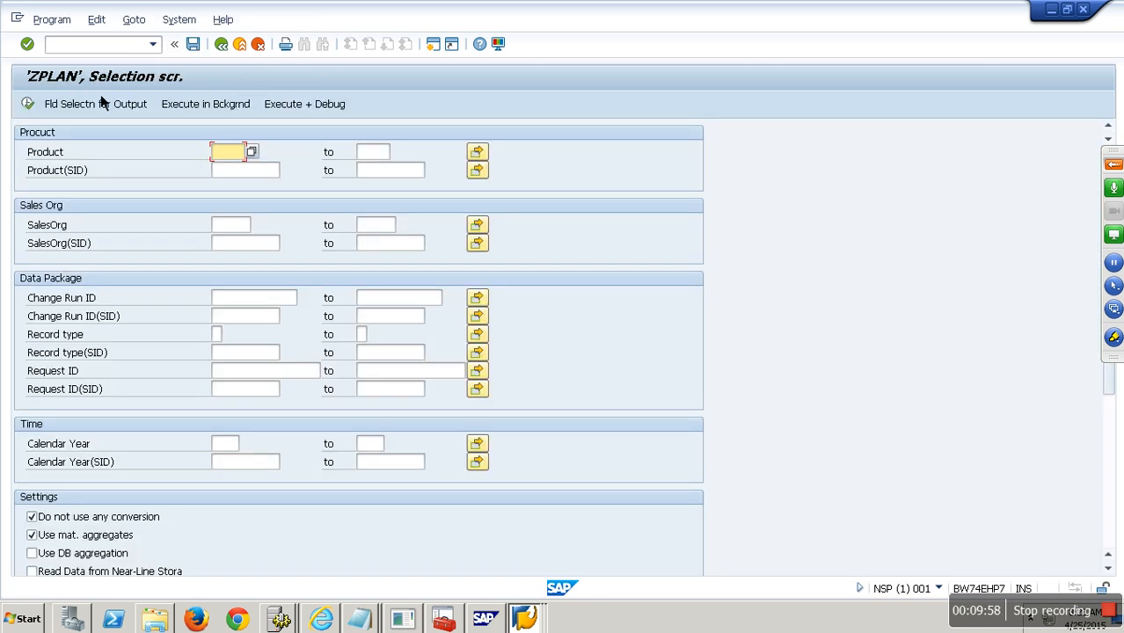
left_click(31, 111)
left_click_drag(130, 134, 319, 138)
left_click(354, 166)
left_click(215, 187)
left_click(204, 135)
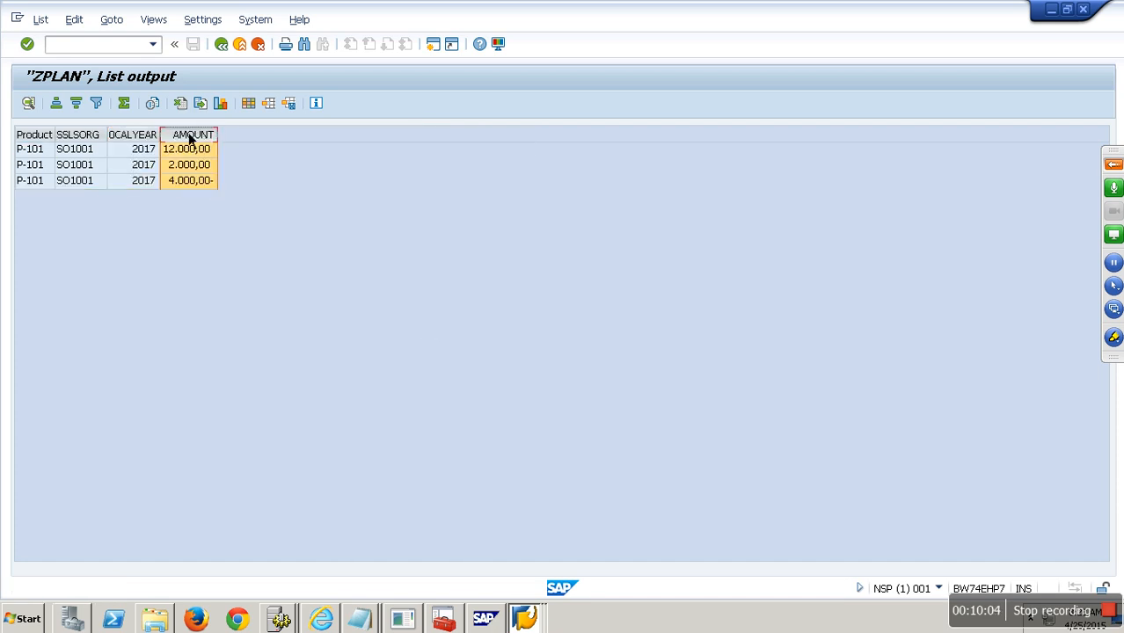
left_click(124, 103)
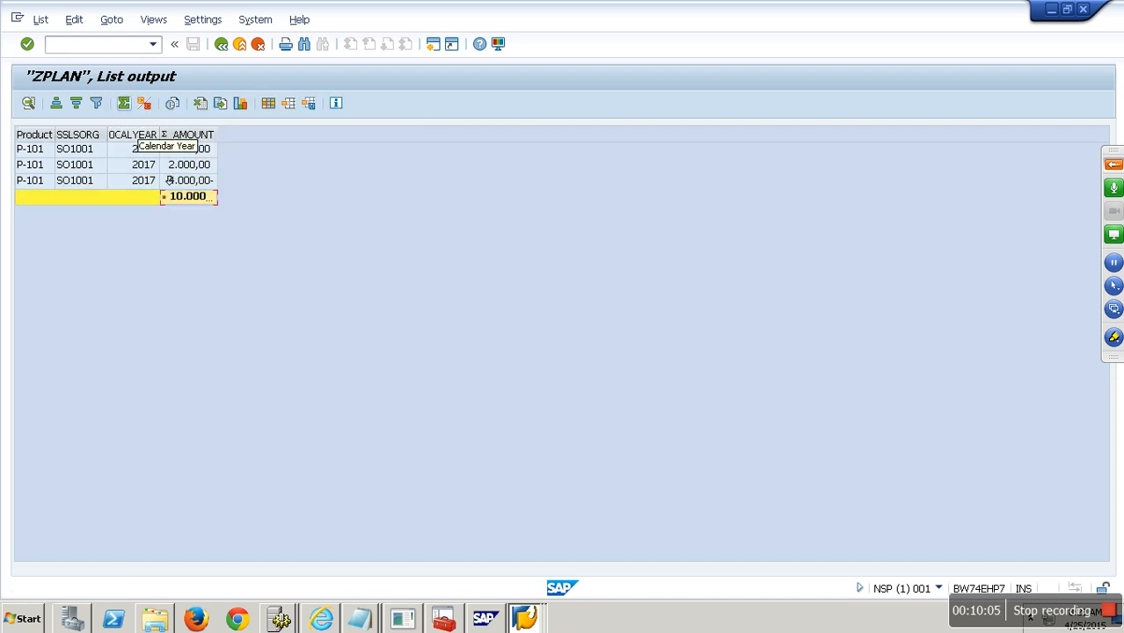
double_click(216, 135)
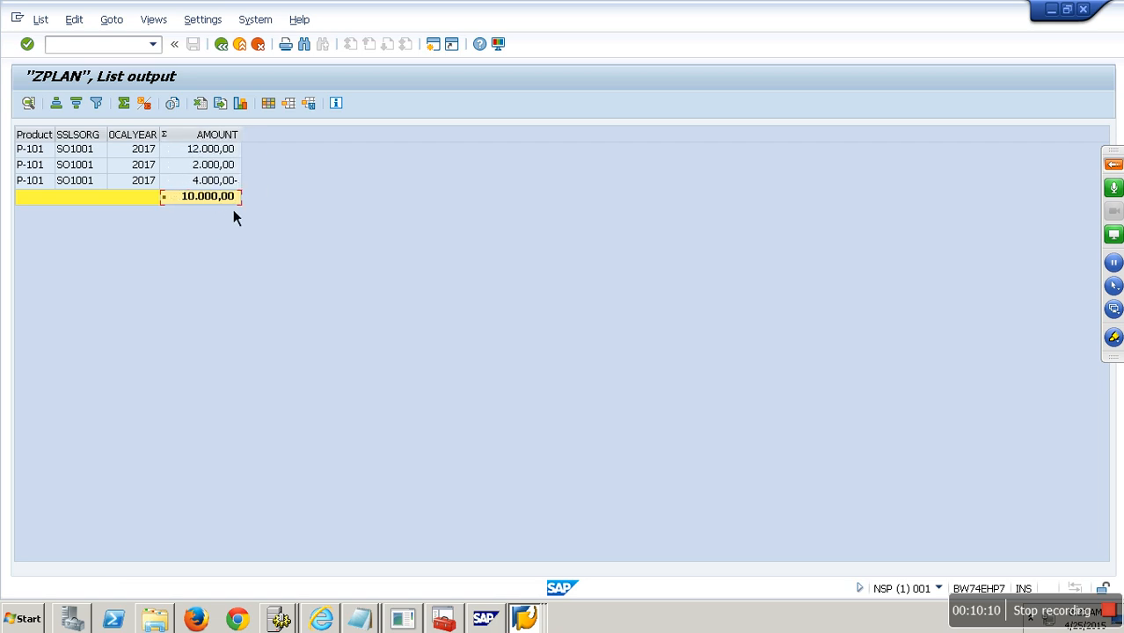
left_click(221, 44)
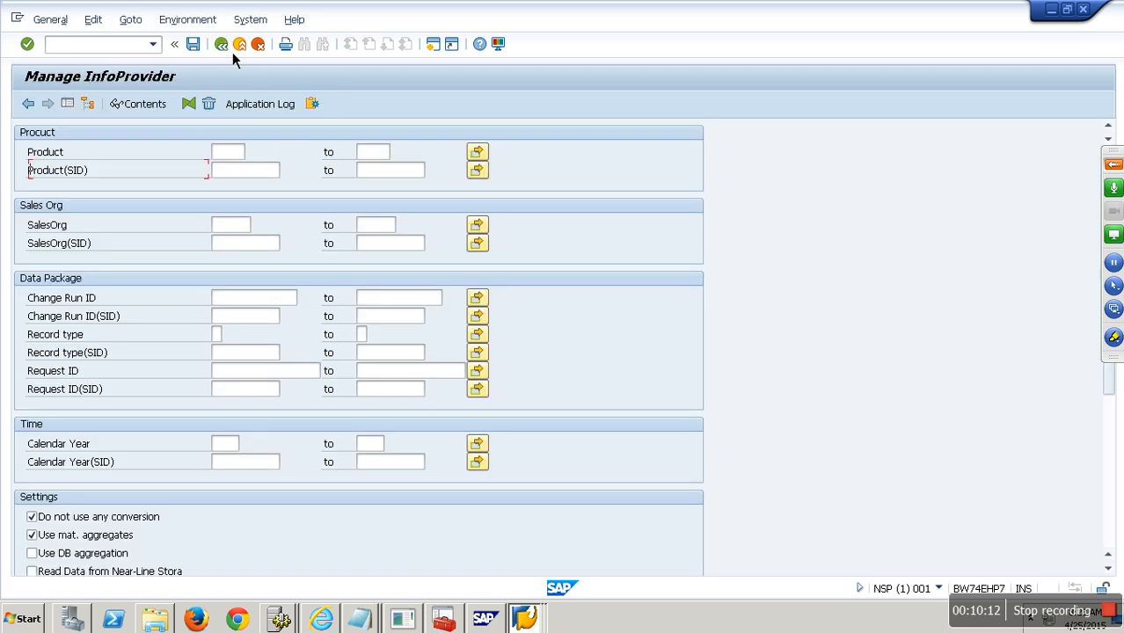
- Return to Manage InfoProvider for Demo Planning and list its requests, including request 591
left_click(227, 47)
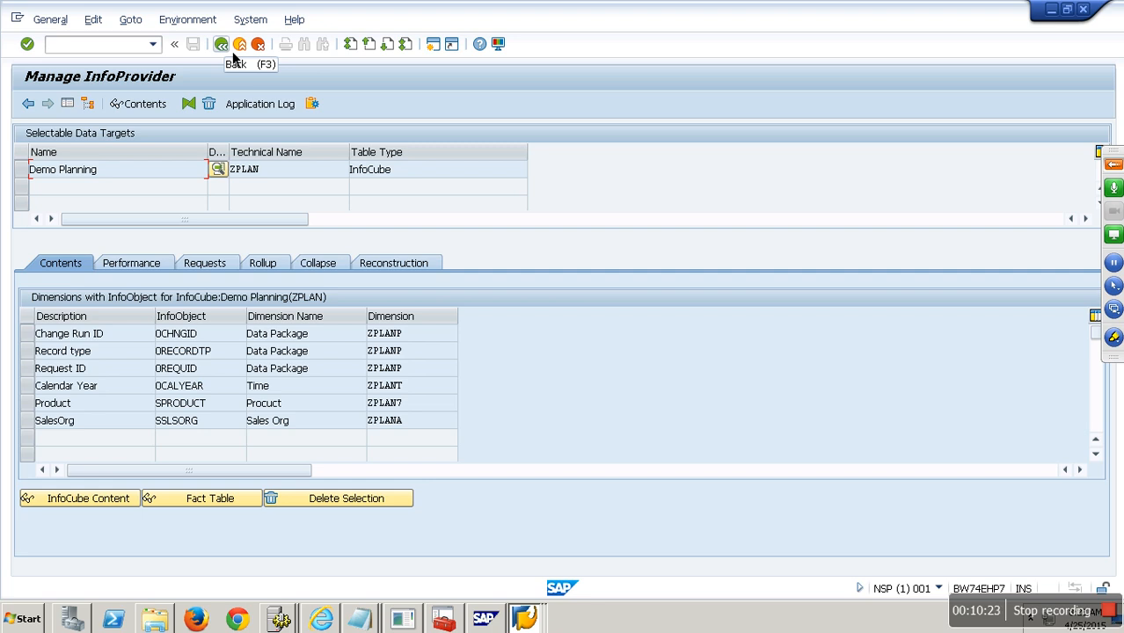
left_click(227, 268)
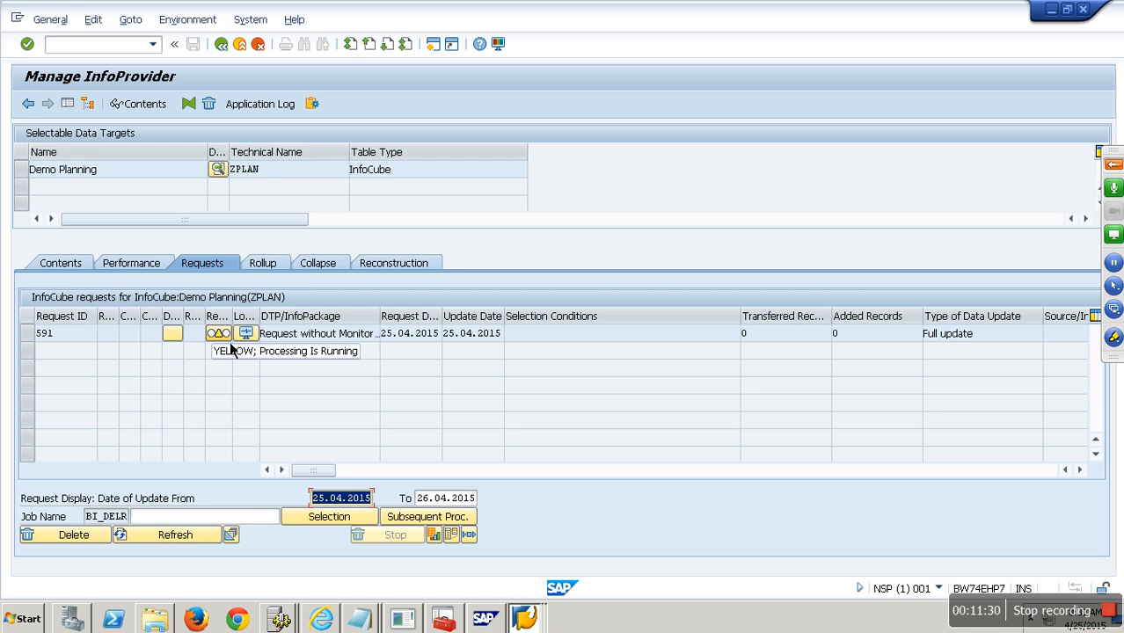
- Check that request 591 is still yellow with processing running, then go back to Modeling
left_click(116, 340)
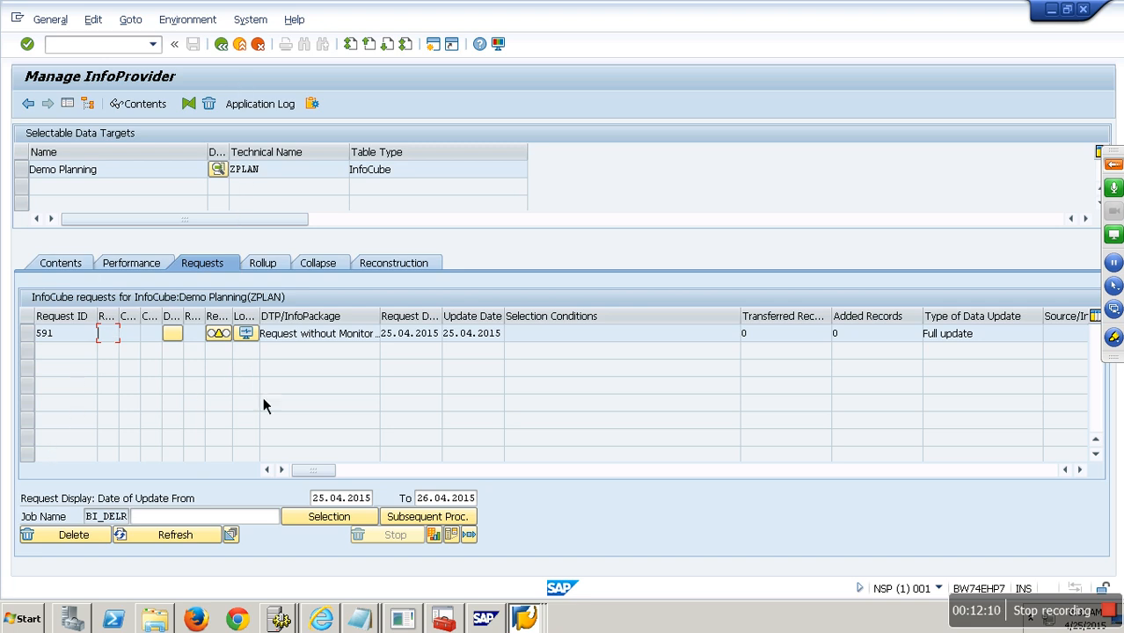
mouse_move(230, 341)
left_click(221, 44)
right_click(252, 249)
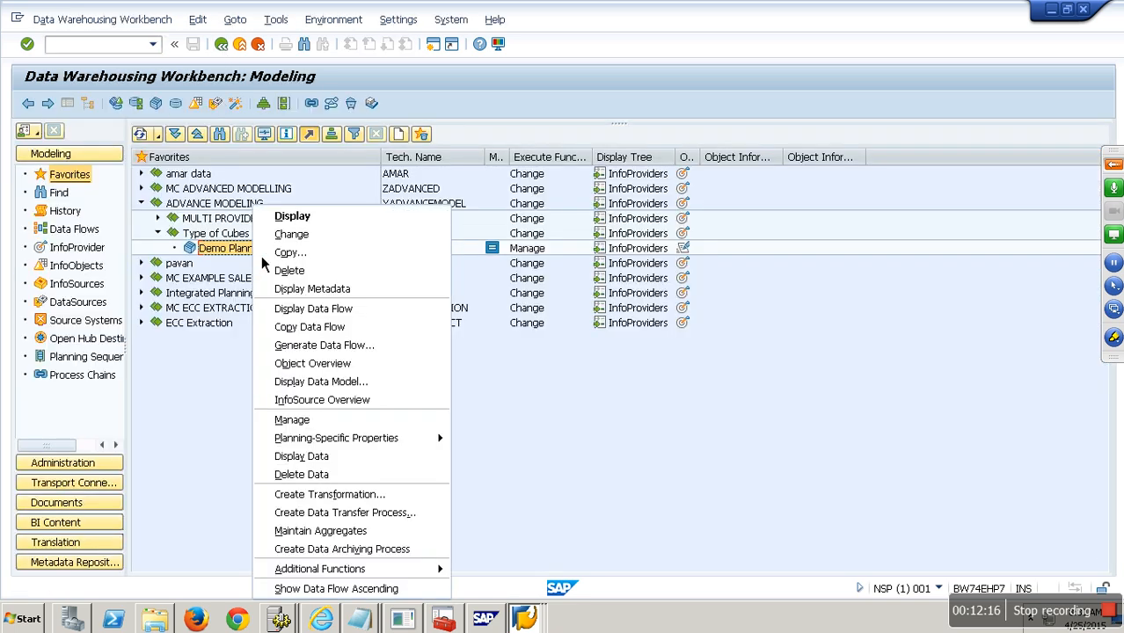
mouse_move(388, 439)
left_click(489, 457)
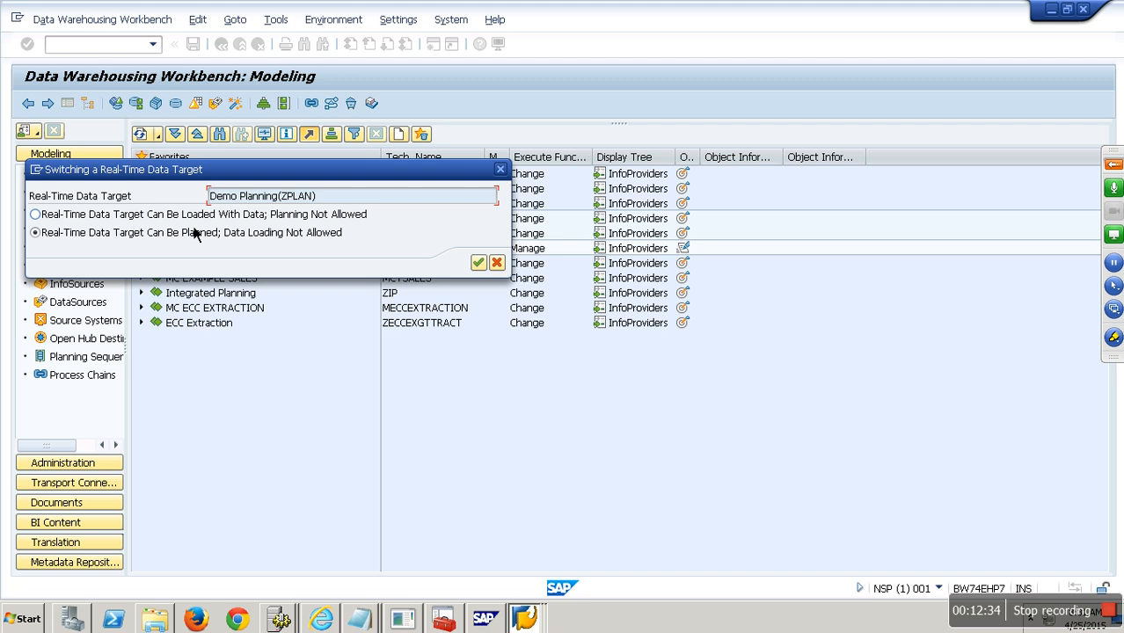
left_click(499, 266)
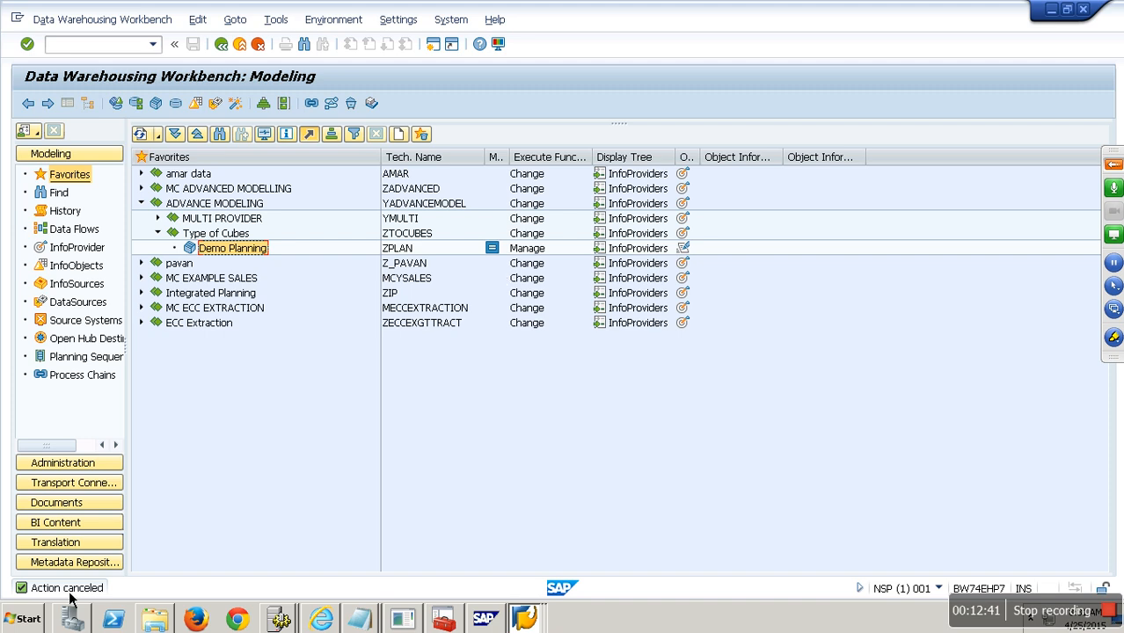
- Launch BEx Query Designer and log on to the BW74SR2_SQL system with the password
left_click(22, 619)
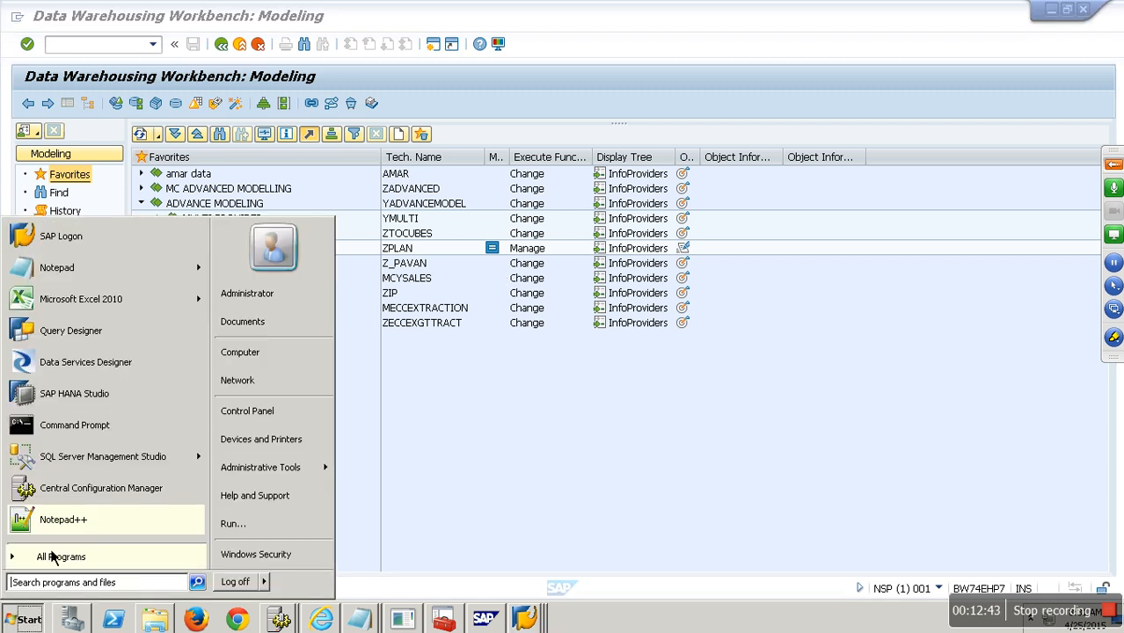
left_click(53, 328)
left_click(538, 313)
left_click(588, 393)
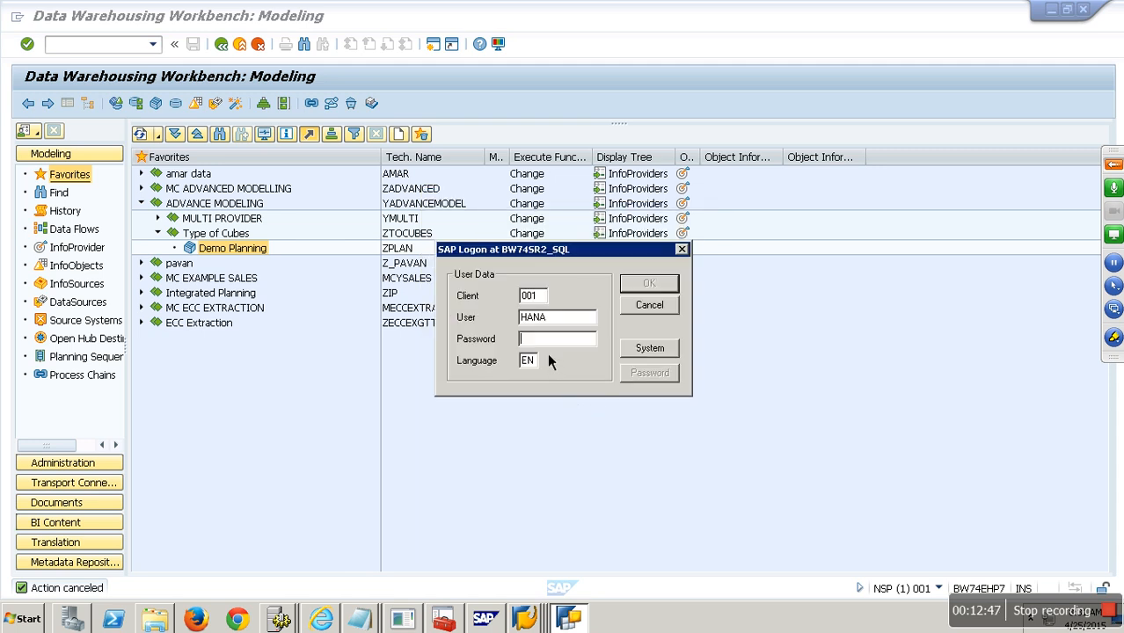
type("********")
left_click(643, 285)
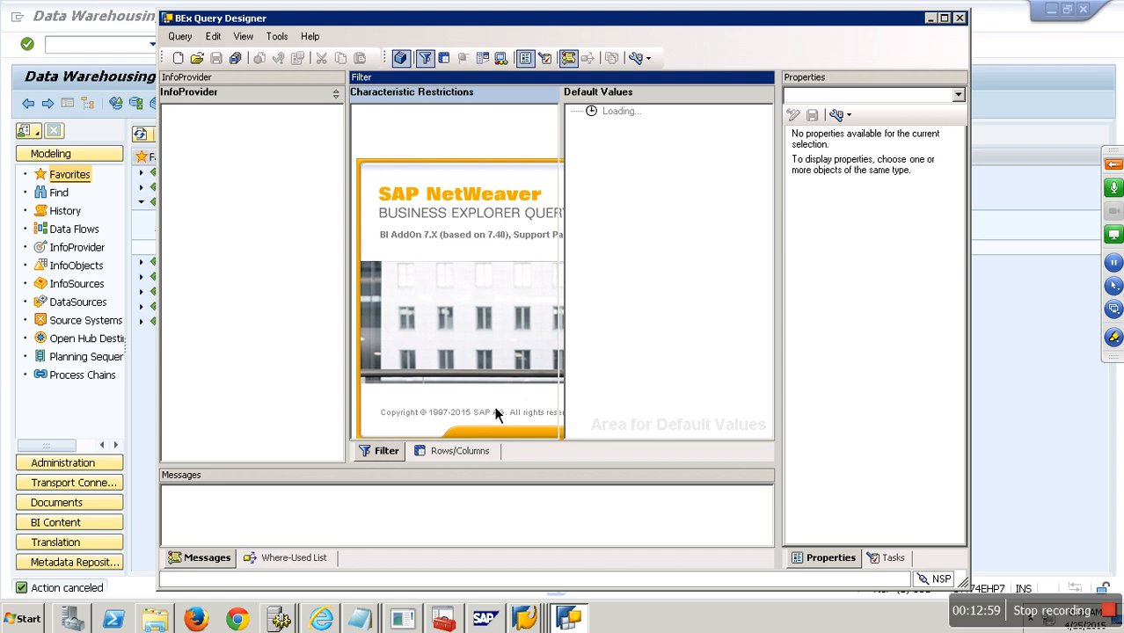
- Create a new query on the ZPLAN Demo Planning InfoCube found by searching 'zplan'
left_click(176, 58)
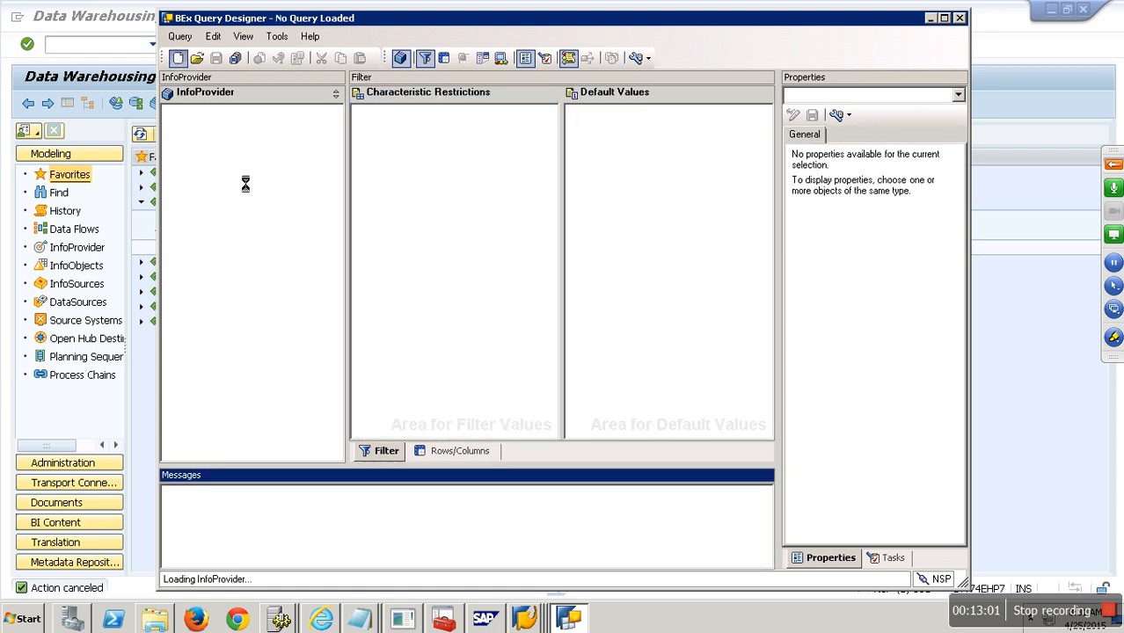
left_click(365, 209)
type("zplan")
key("Return")
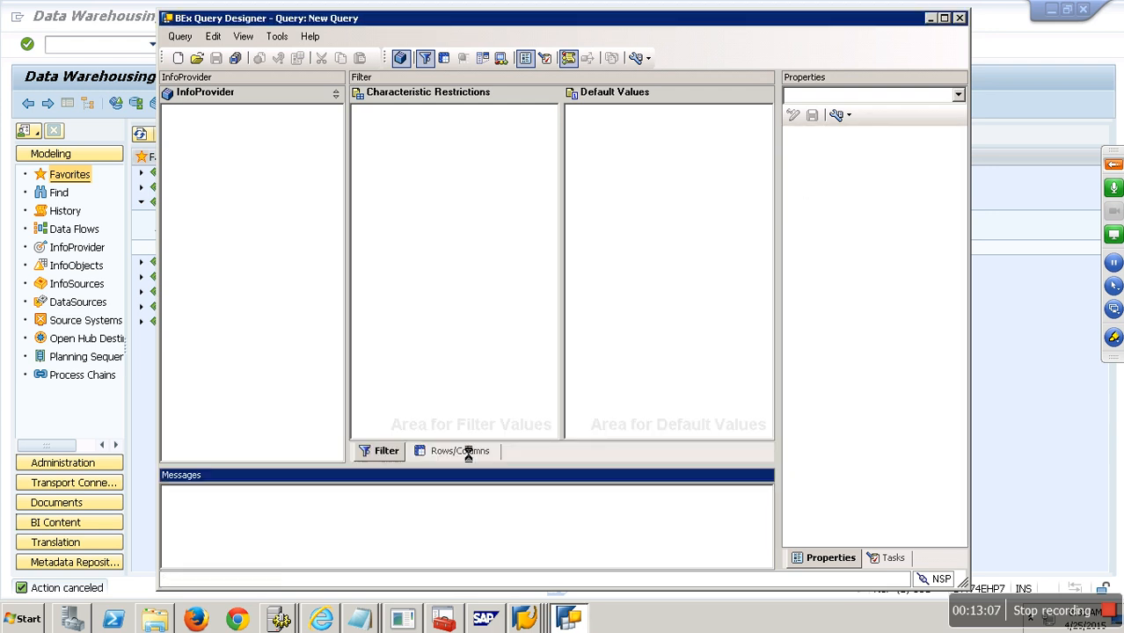
left_click(464, 453)
- Place SalesOrg and Calendar Year in the query rows and AMOUNT in the columns
double_click(197, 165)
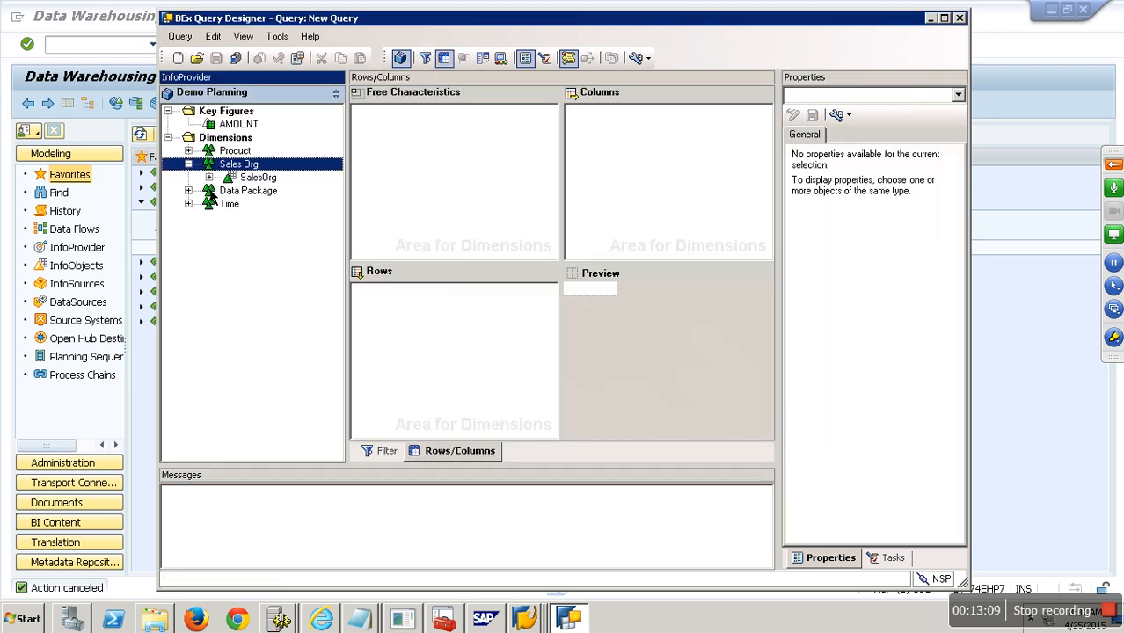
left_click_drag(255, 177, 409, 308)
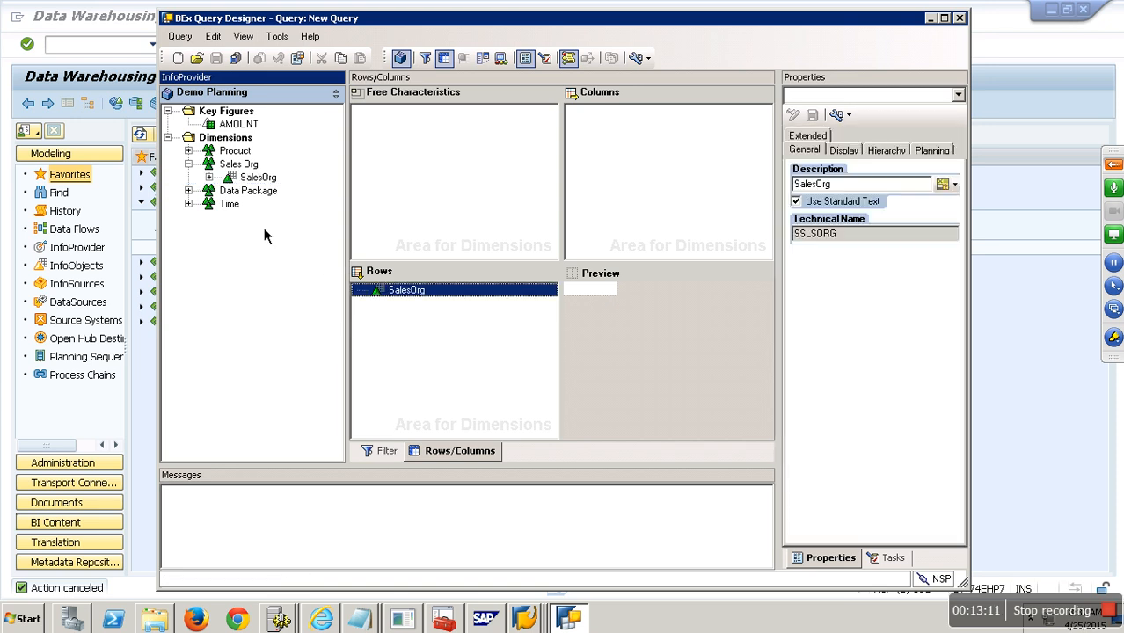
double_click(211, 204)
left_click_drag(264, 217, 419, 301)
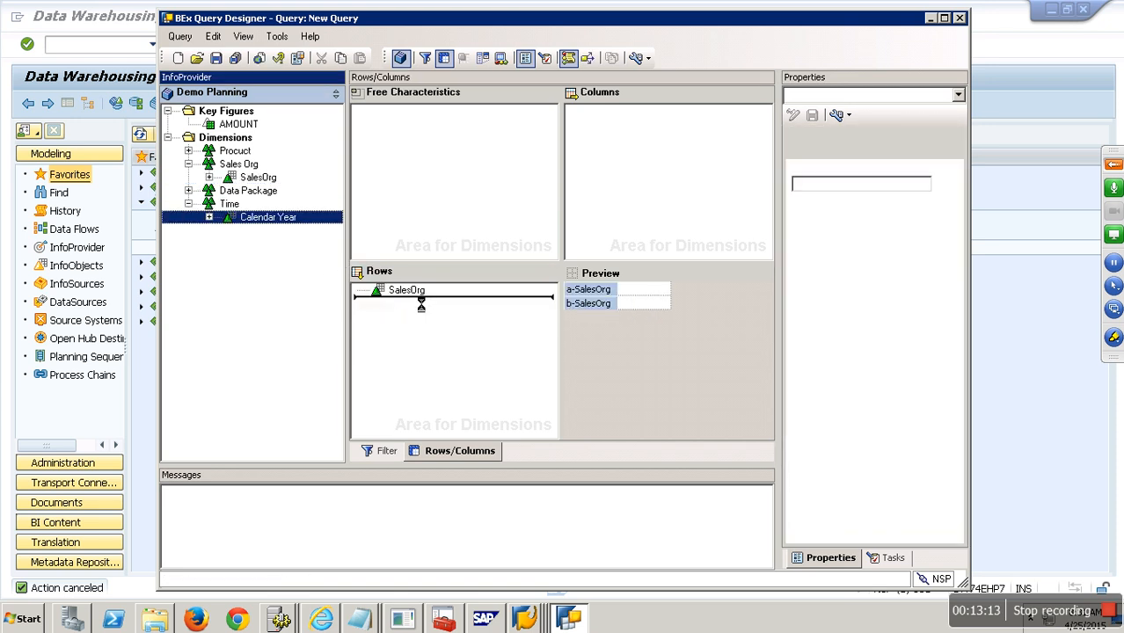
left_click(238, 124)
left_click_drag(394, 162, 622, 145)
- Add Request ID to the default filter values, list its restriction variables, then go to Workbench BI Content
left_click(386, 451)
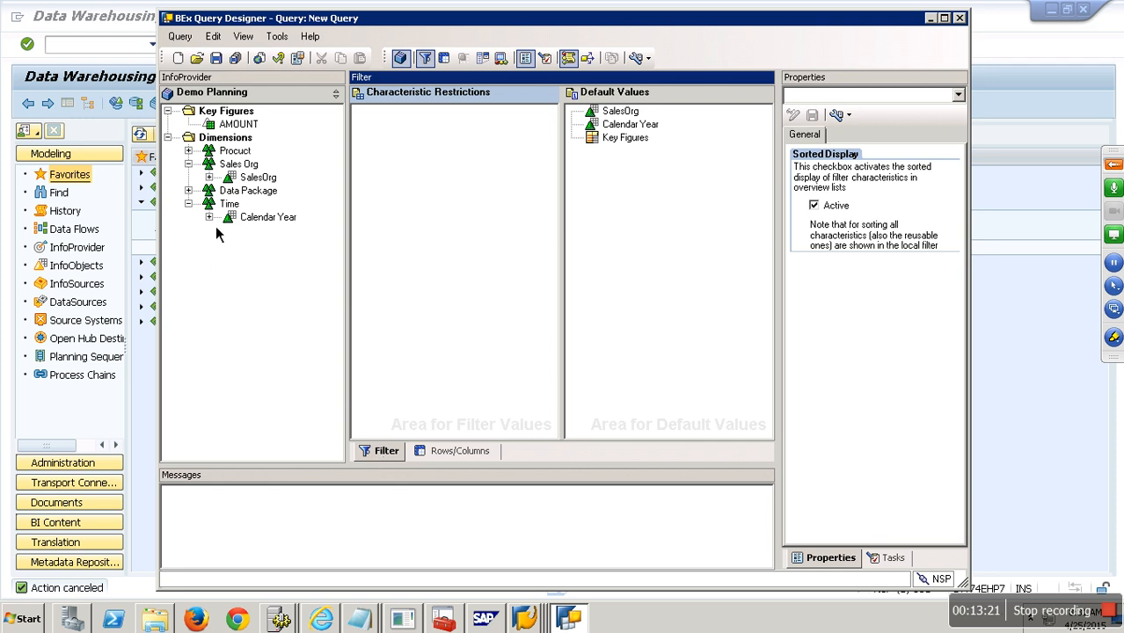
double_click(204, 192)
left_click_drag(264, 205, 665, 172)
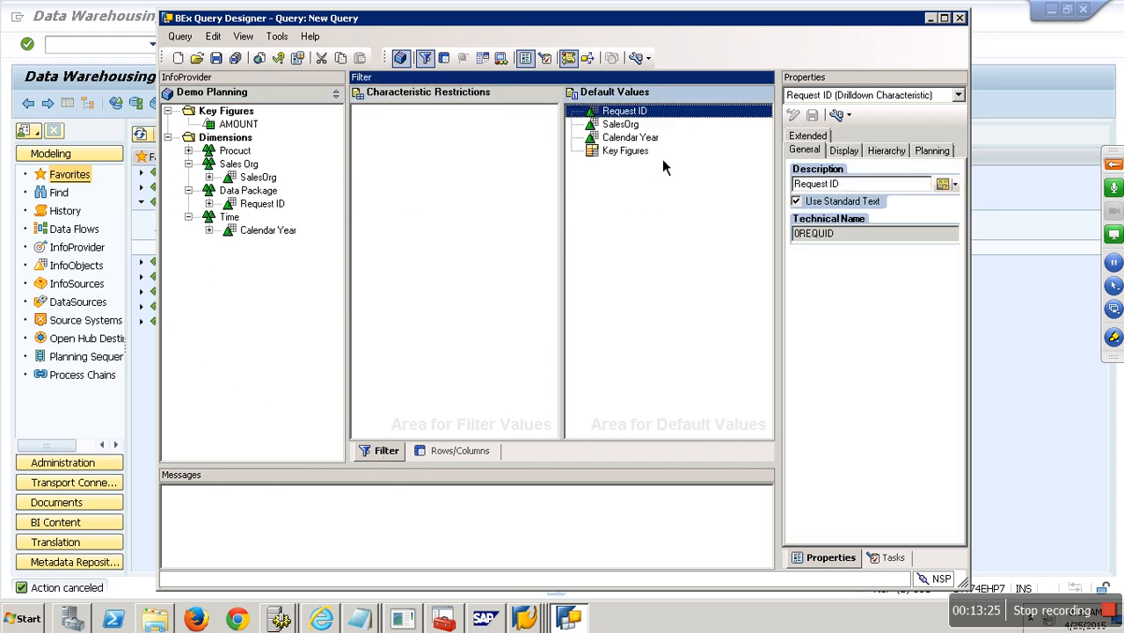
right_click(640, 113)
left_click(667, 116)
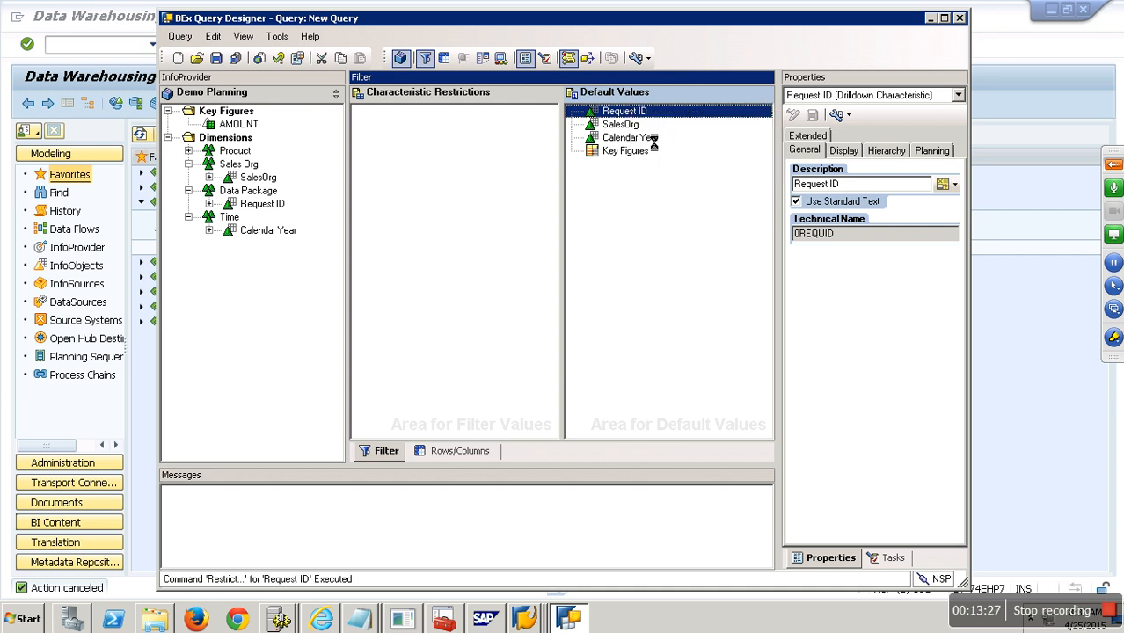
left_click(469, 175)
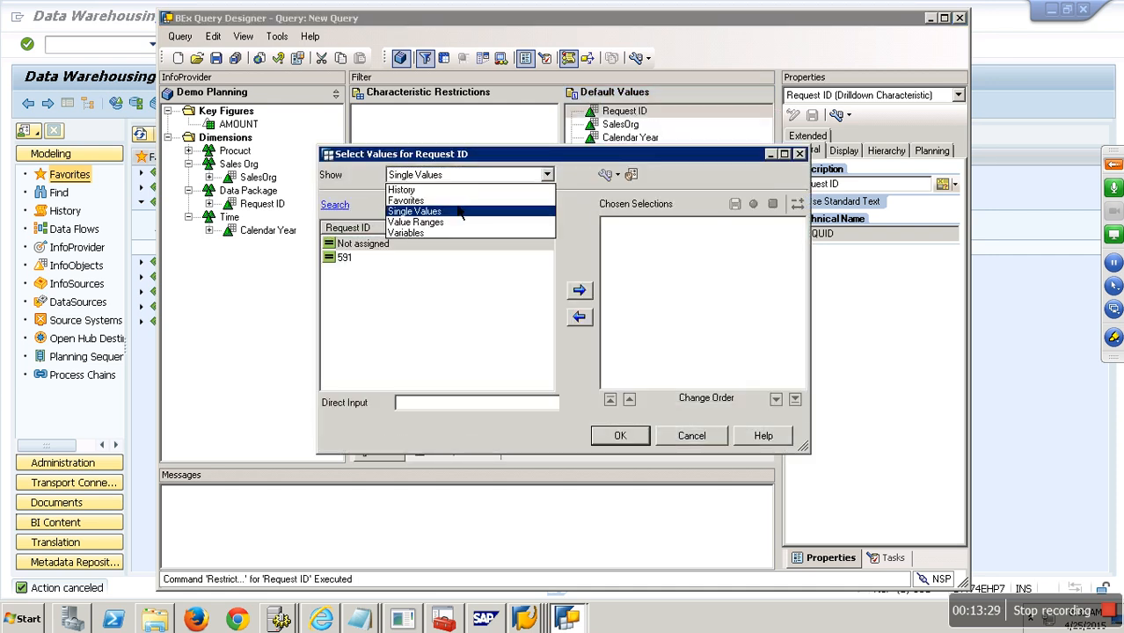
left_click(424, 238)
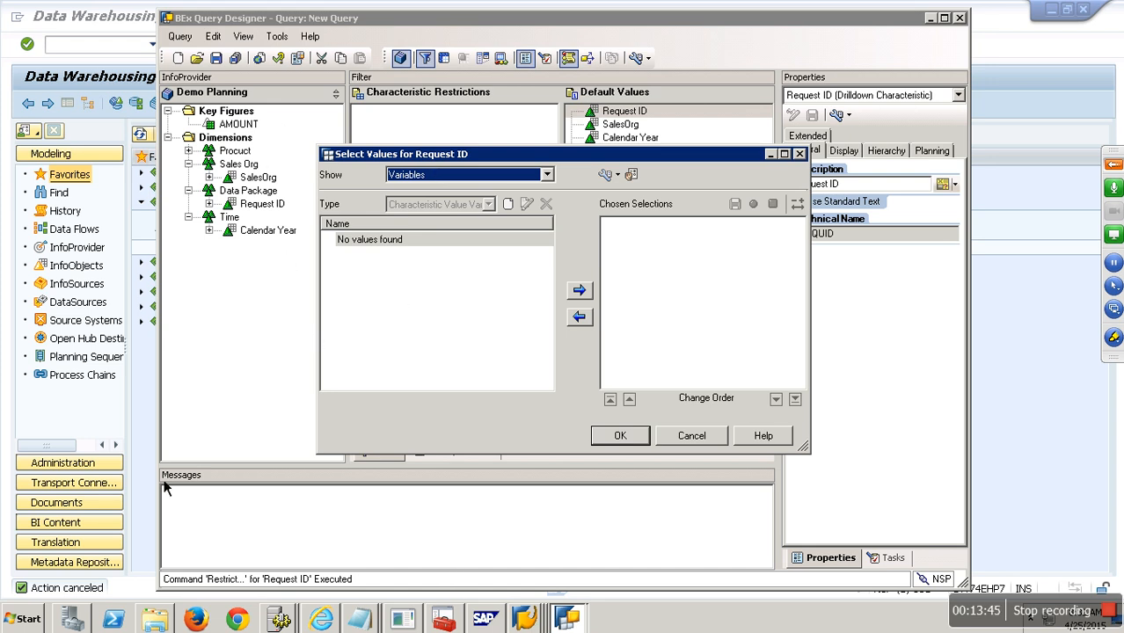
left_click(98, 413)
left_click(97, 525)
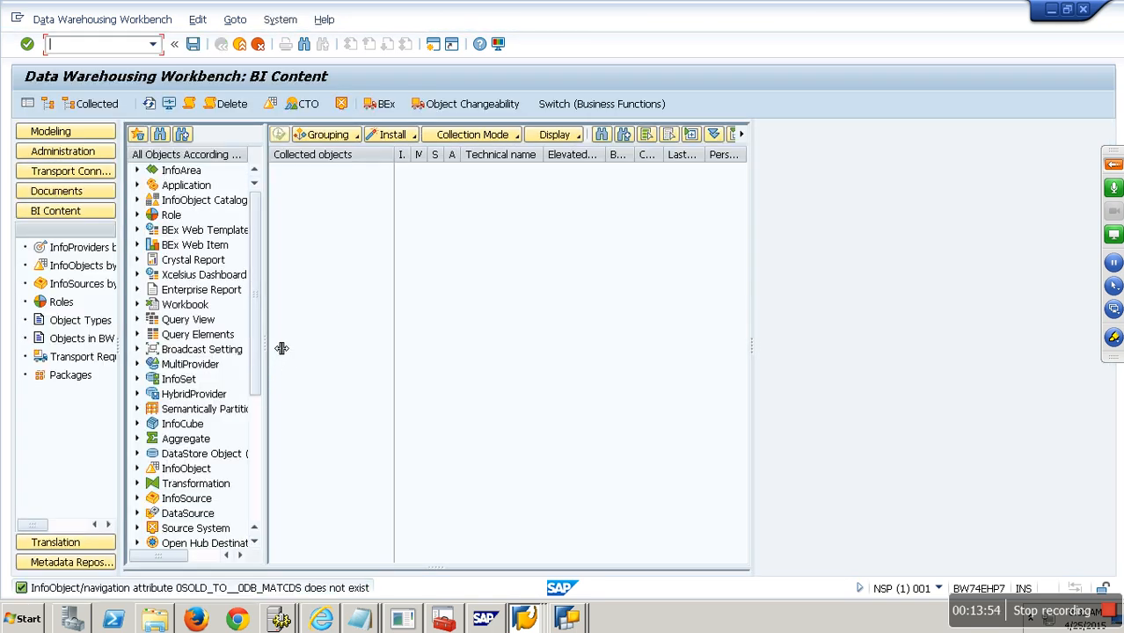
- Check the BI Content grouping and collection mode options, then open Query Elements > Variable > Select Objects
left_click(343, 137)
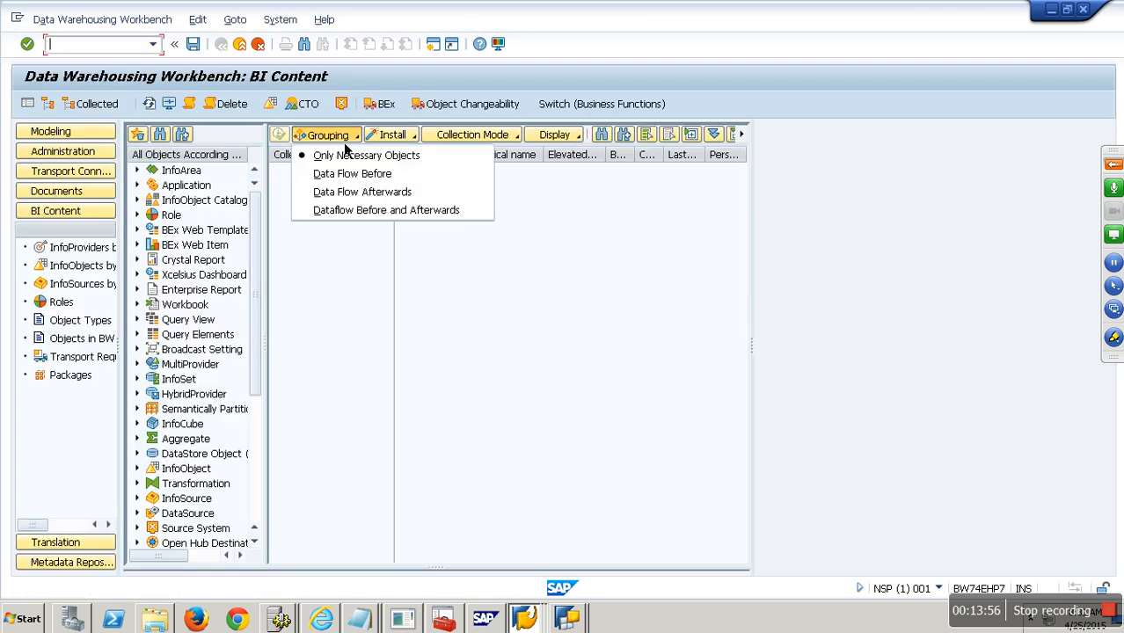
left_click(473, 134)
left_click(414, 296)
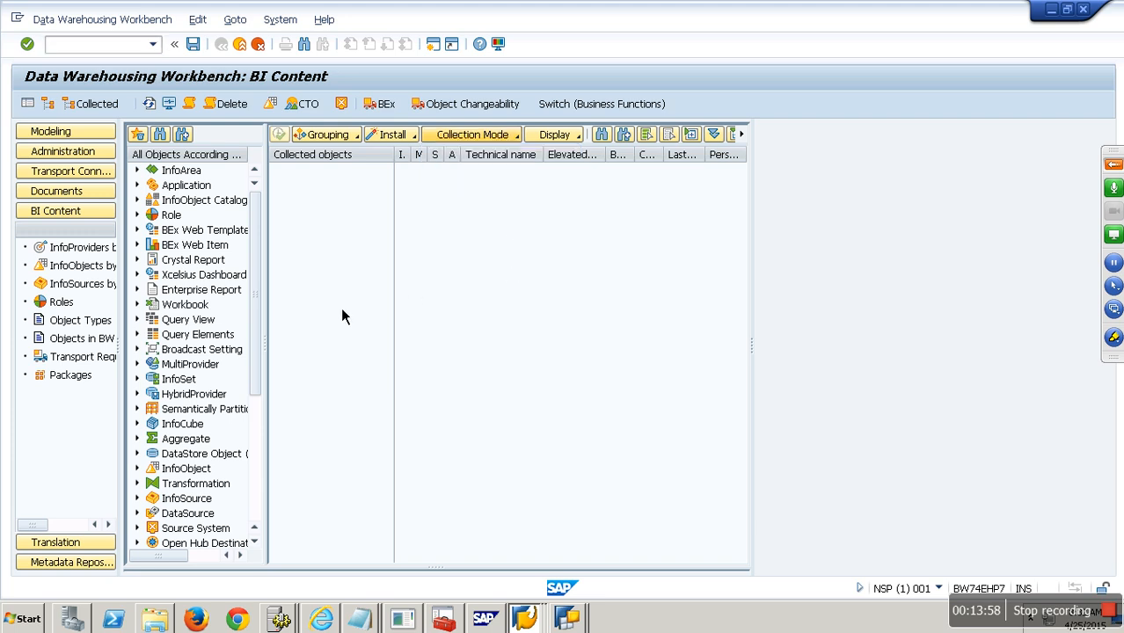
left_click(138, 334)
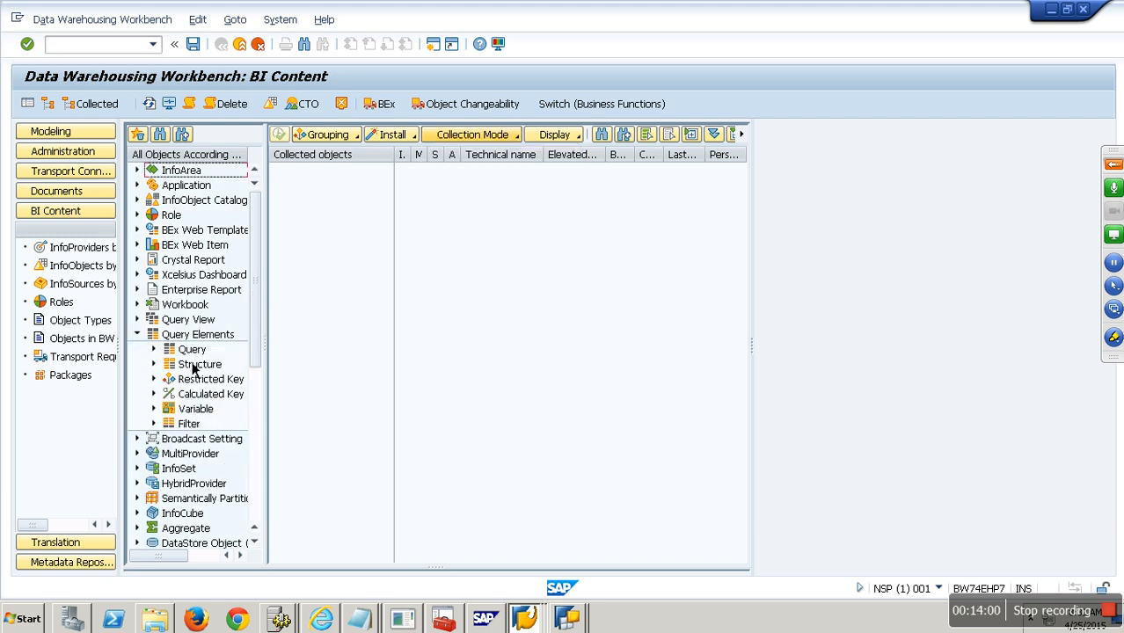
left_click_drag(258, 323, 261, 363)
left_click(155, 335)
double_click(220, 350)
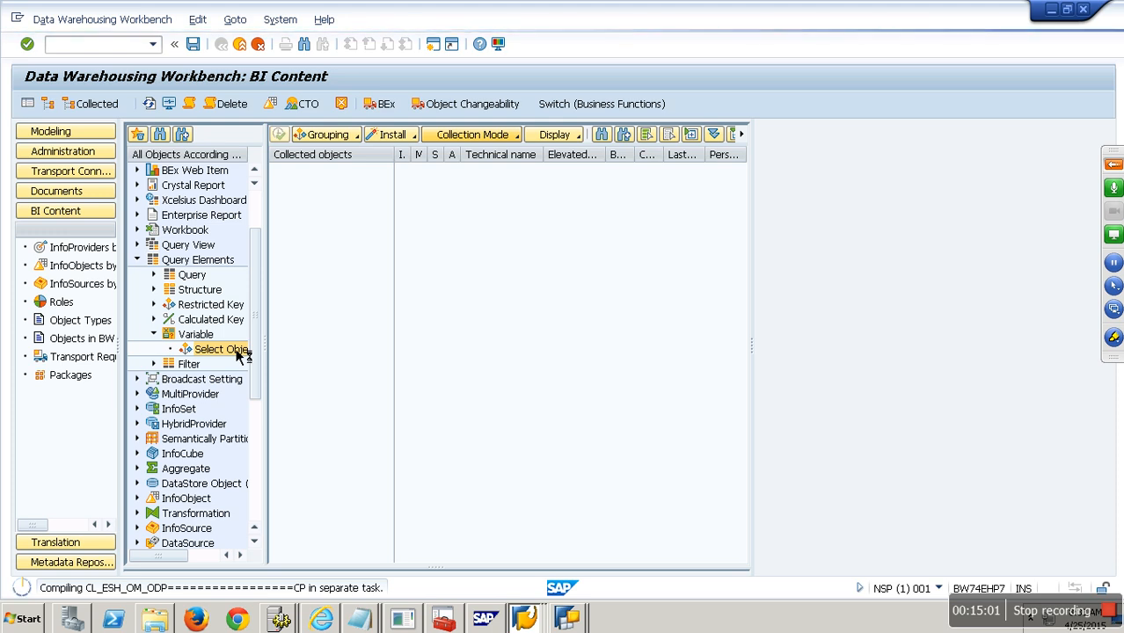
- Search for the Most Current Data variable and transfer it to the collected objects
left_click(570, 620)
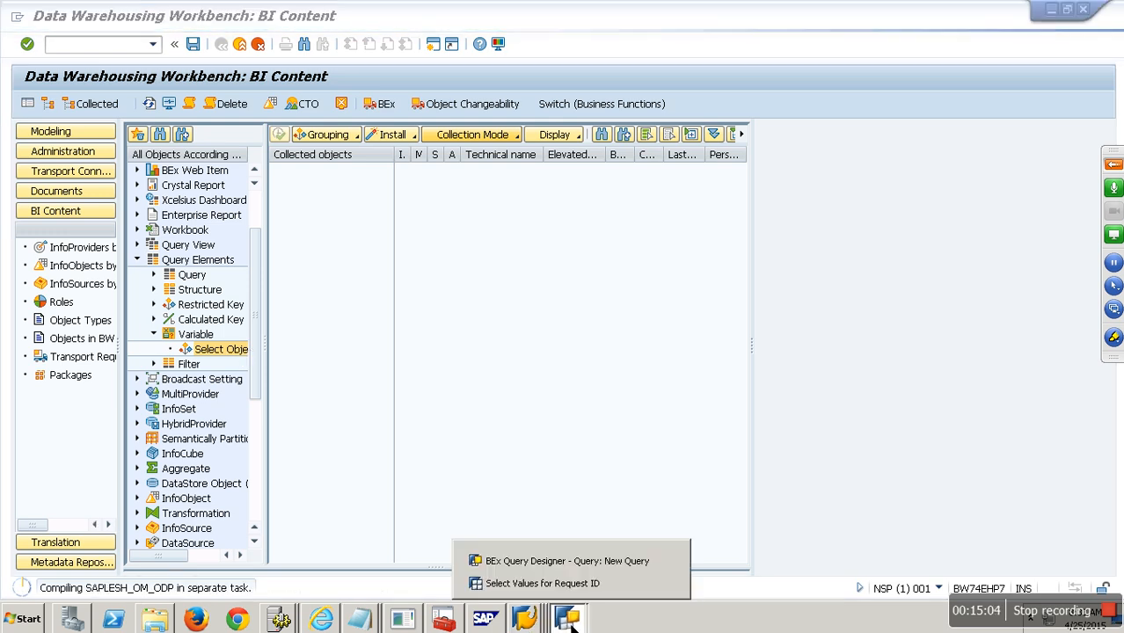
left_click(511, 350)
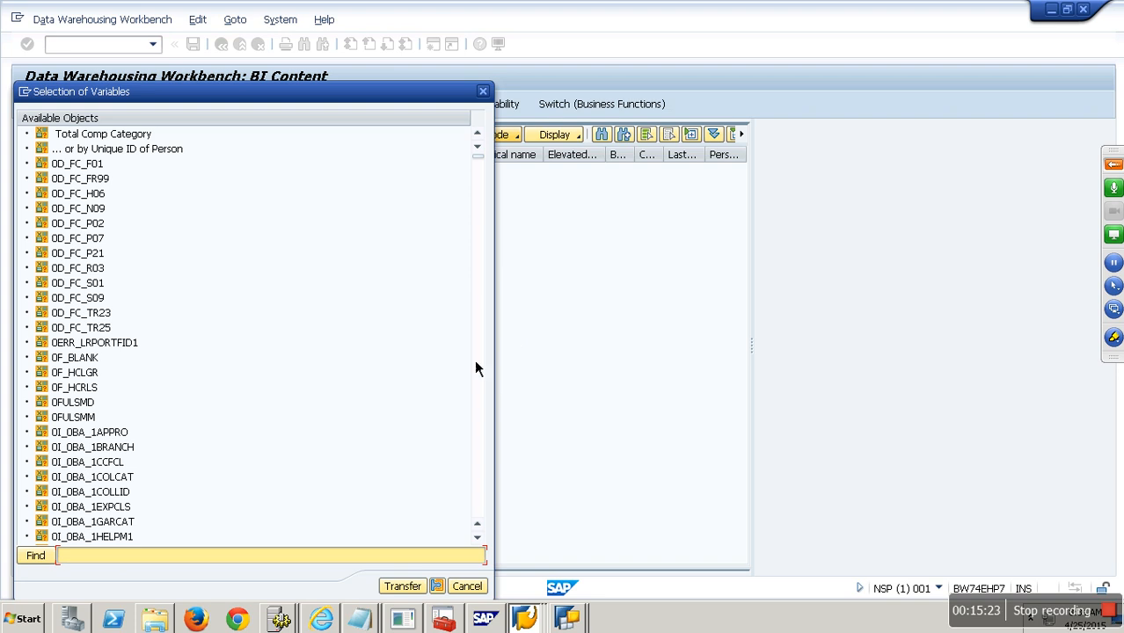
type("Most Recent Data")
key("Return")
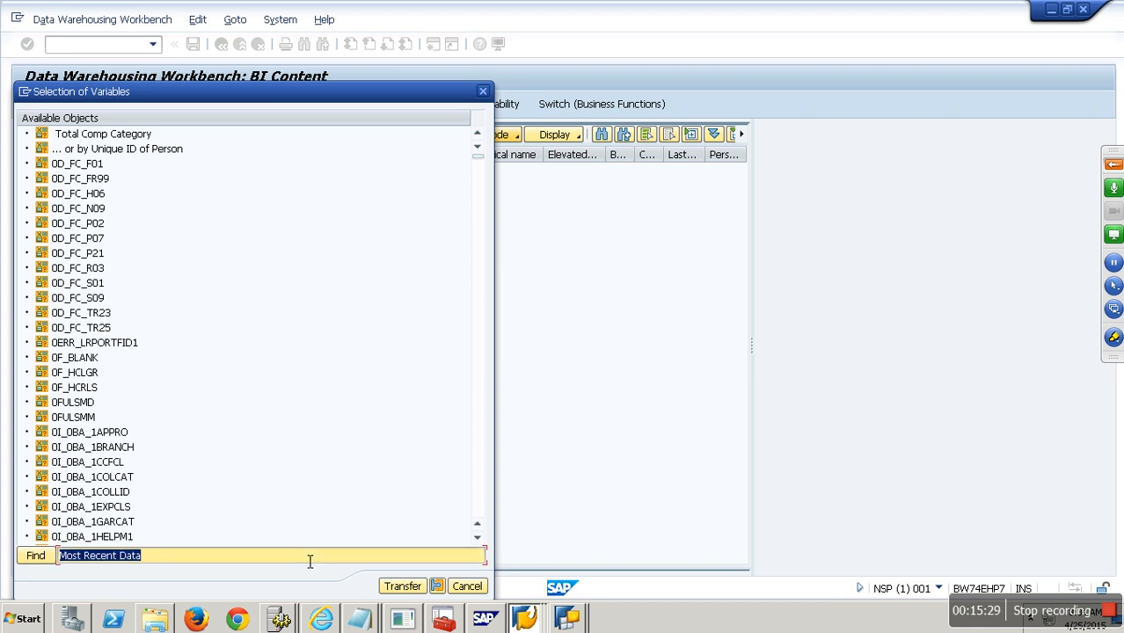
type("Moset Current Data")
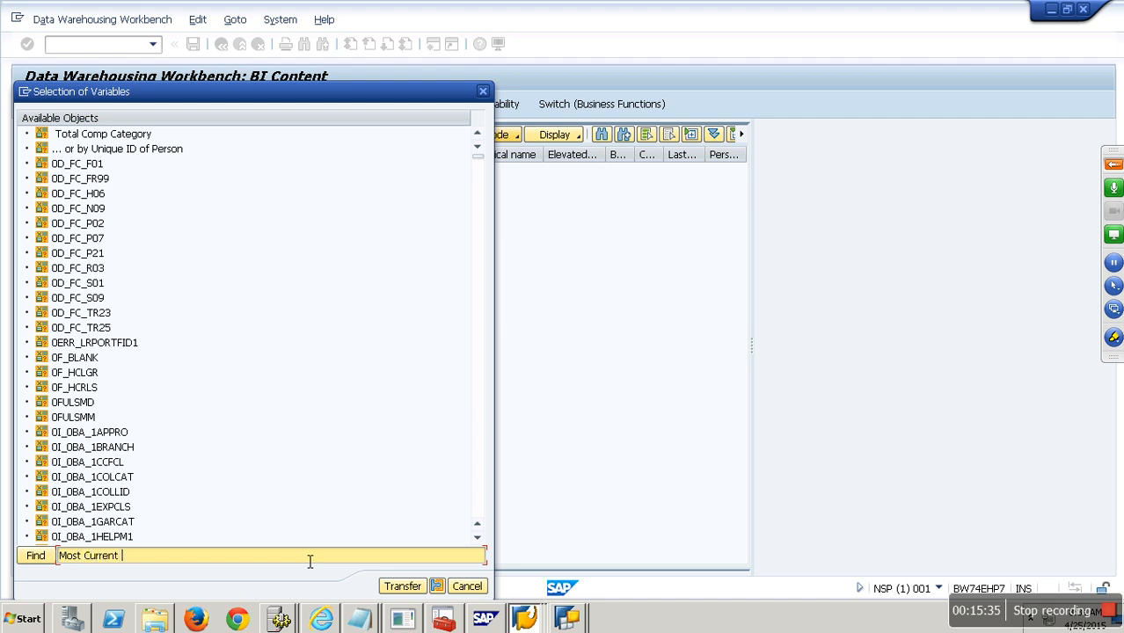
key("Return")
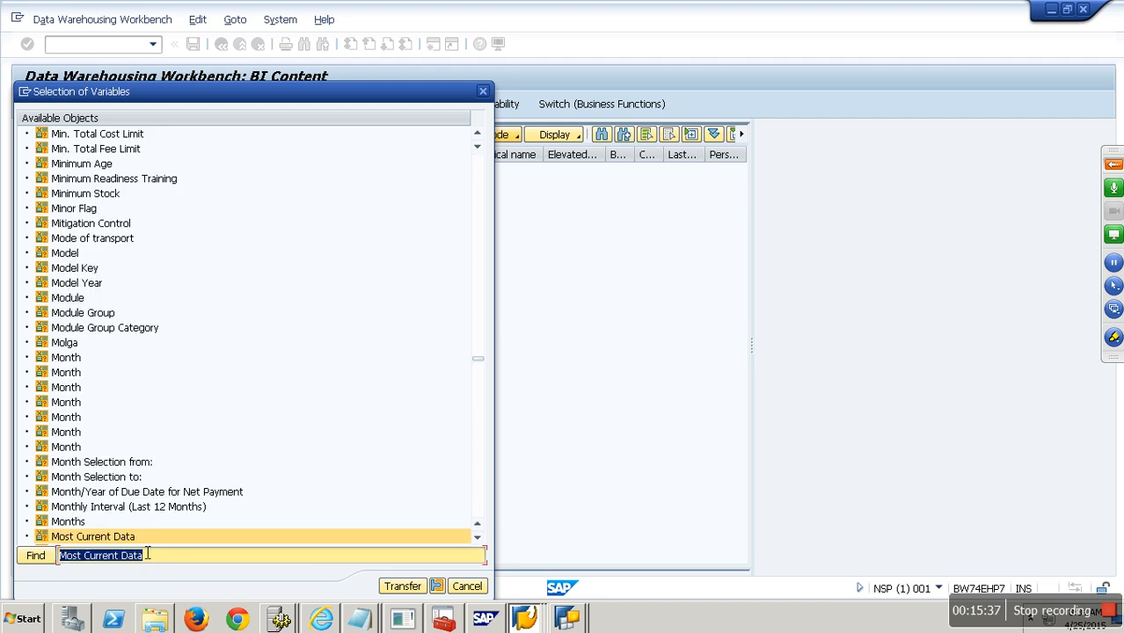
left_click(130, 539)
left_click(402, 587)
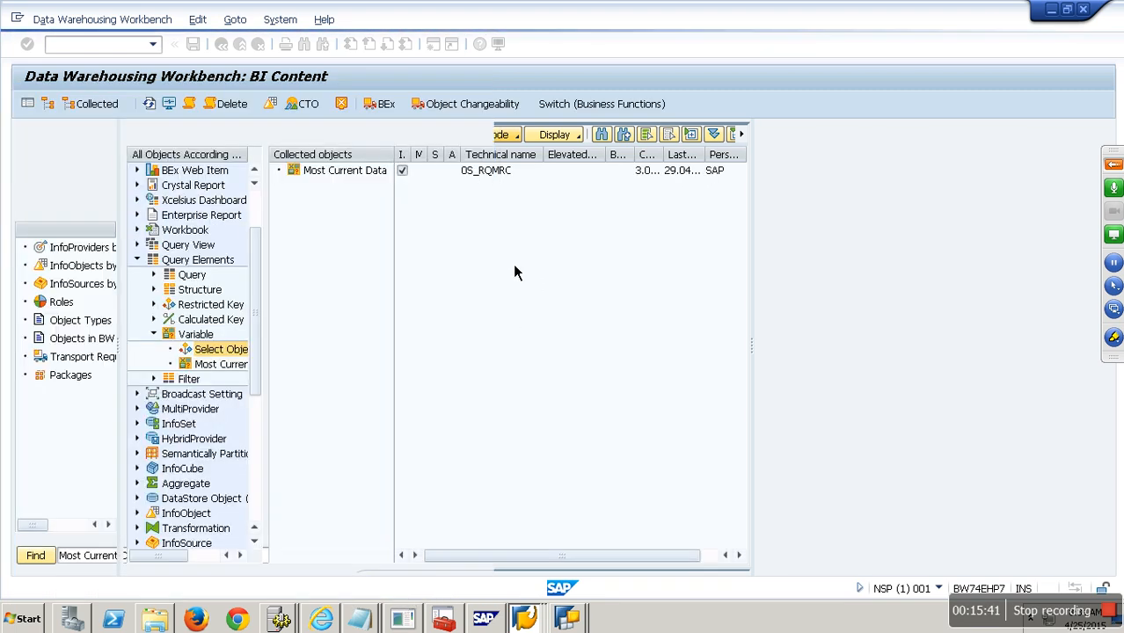
- Install the collected Most Current Data variable (0S_RQMRC) in the background
left_click(392, 133)
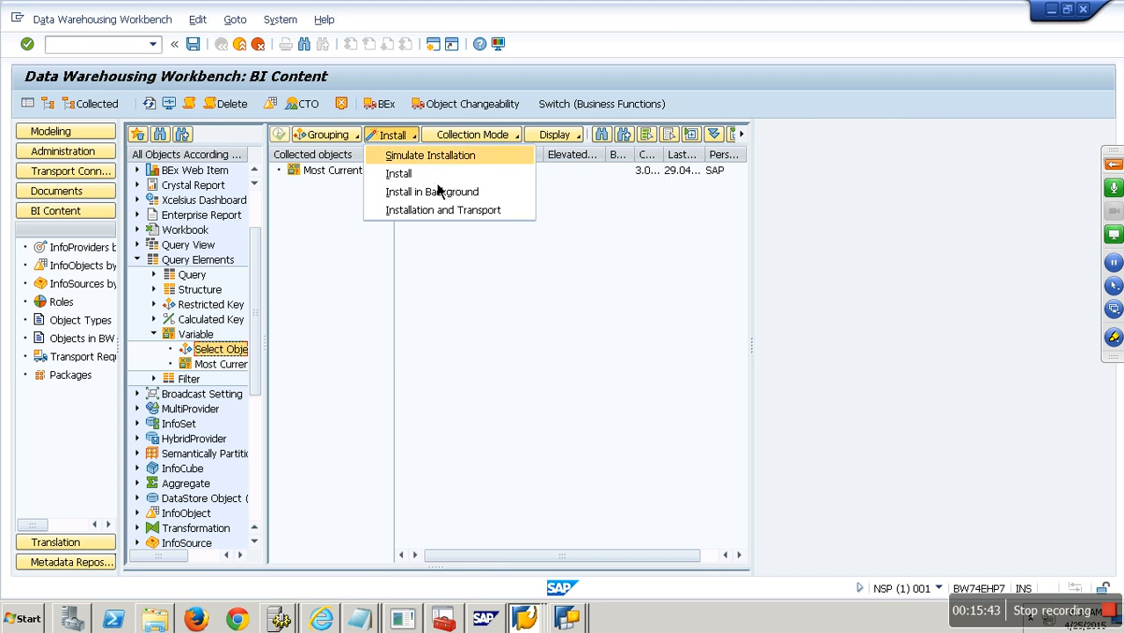
left_click(434, 190)
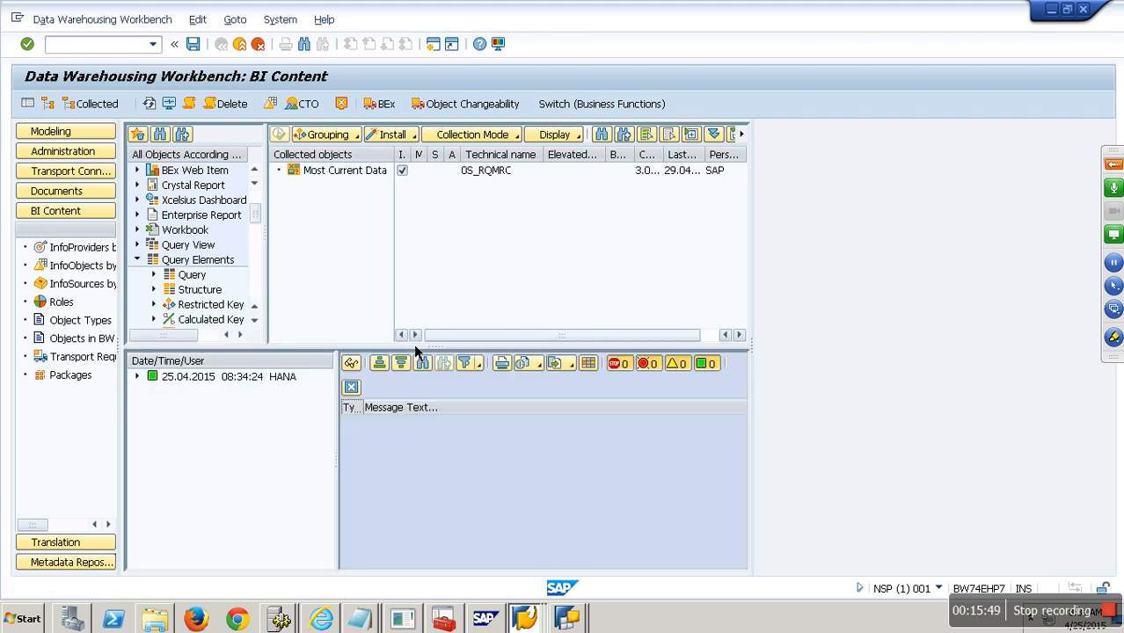
left_click(571, 621)
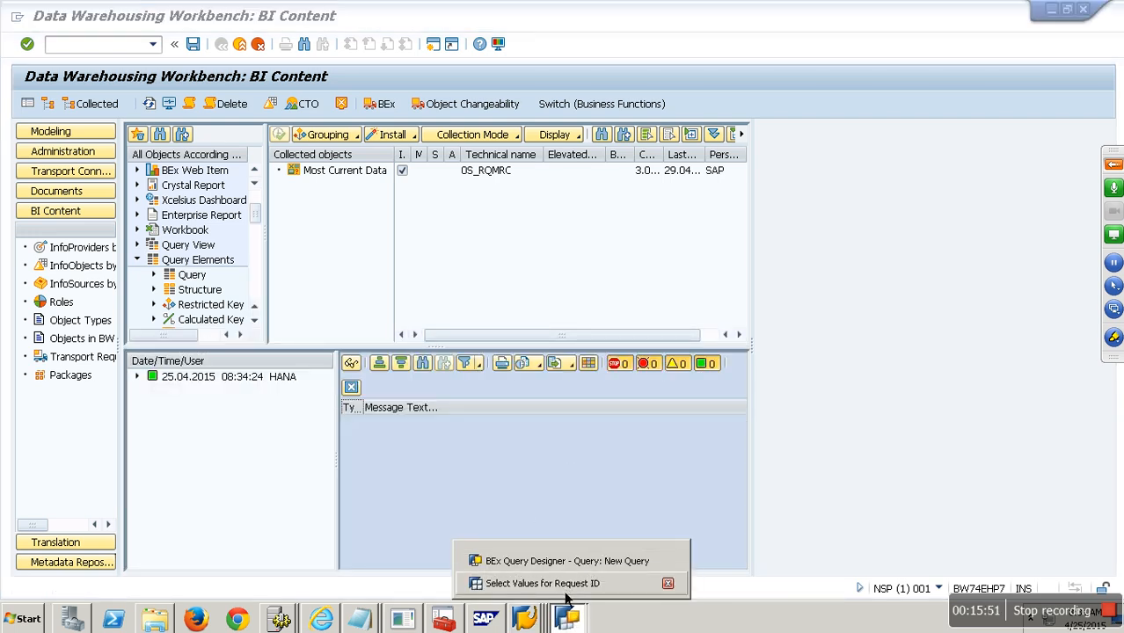
- Restrict Request ID to the Most Current Data variable
left_click(576, 583)
left_click(697, 438)
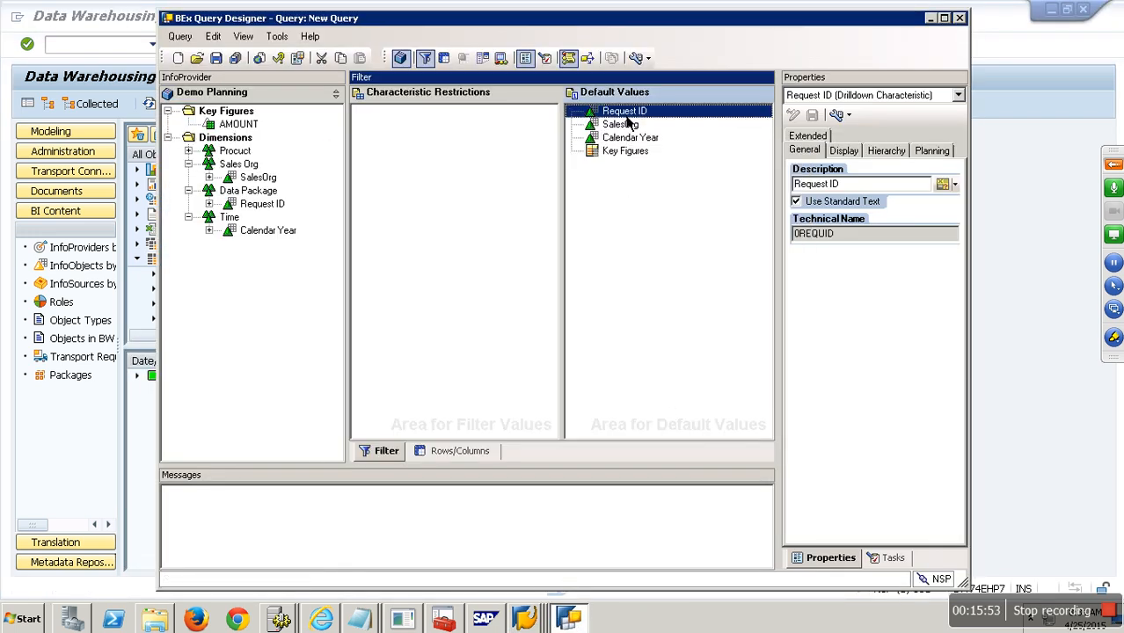
right_click(653, 124)
left_click(657, 116)
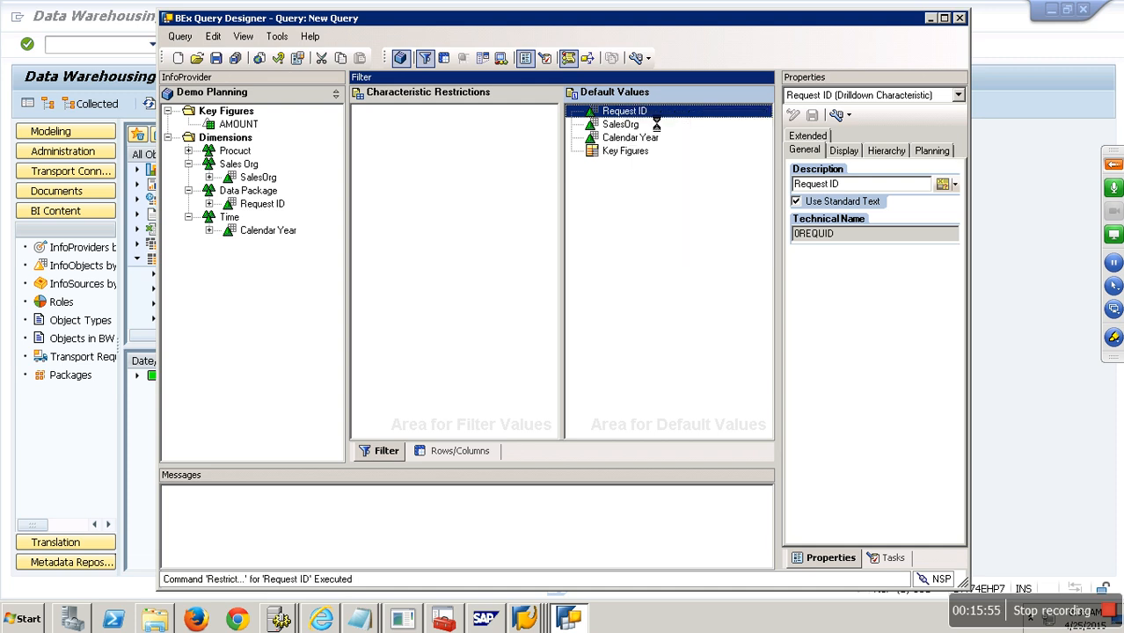
left_click(431, 179)
left_click(441, 242)
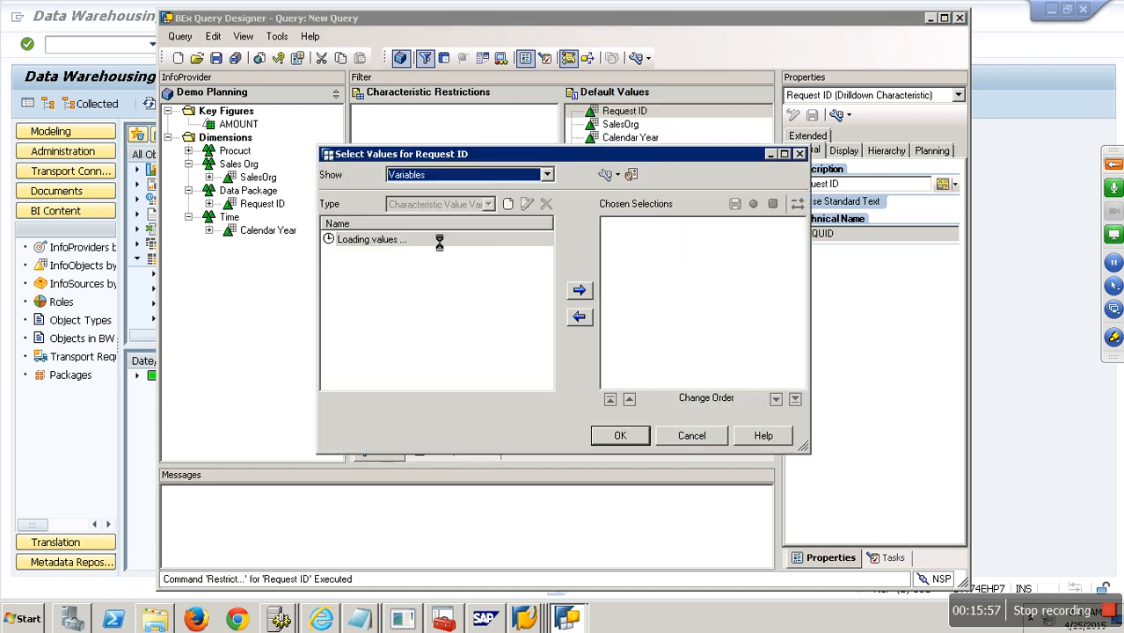
left_click(366, 247)
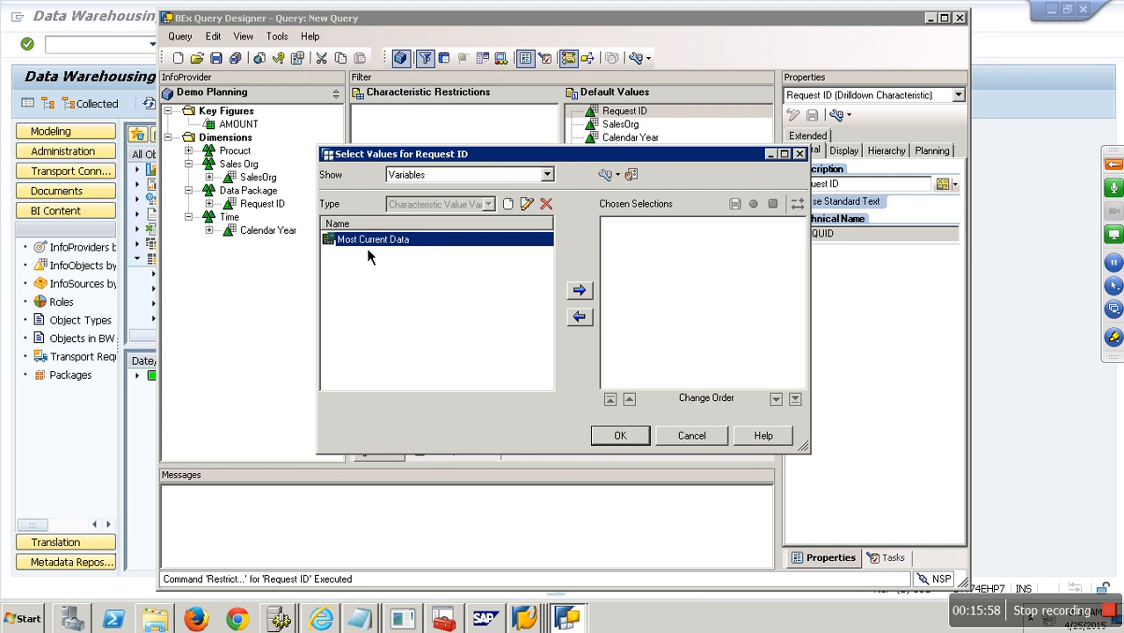
left_click(580, 291)
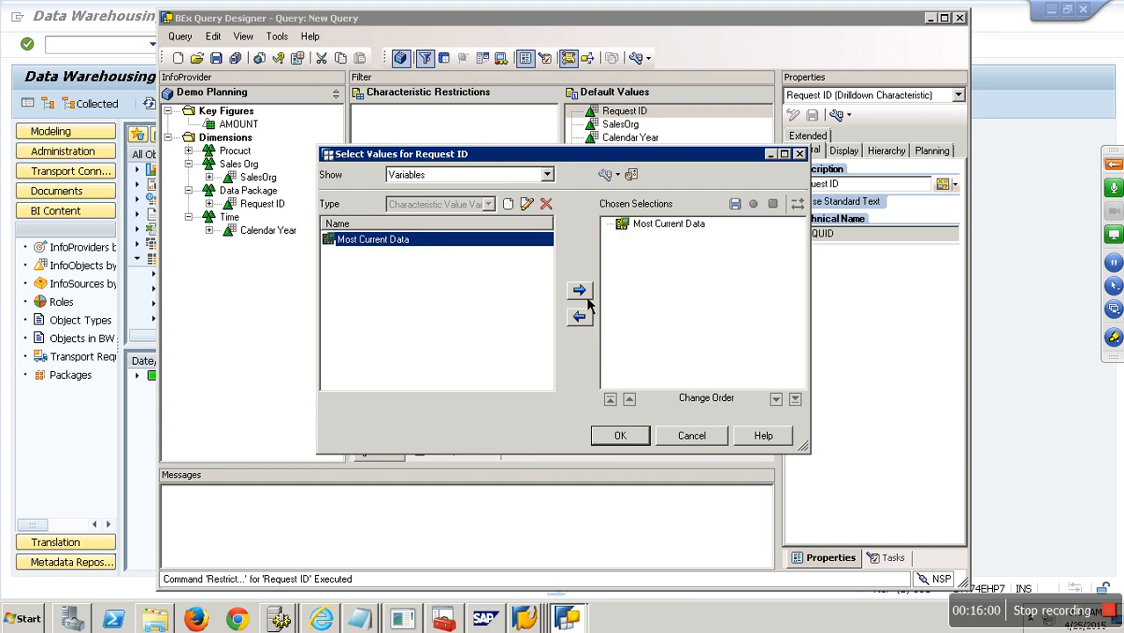
left_click(620, 436)
- Save the query with description and technical name ZPLAN
left_click(223, 63)
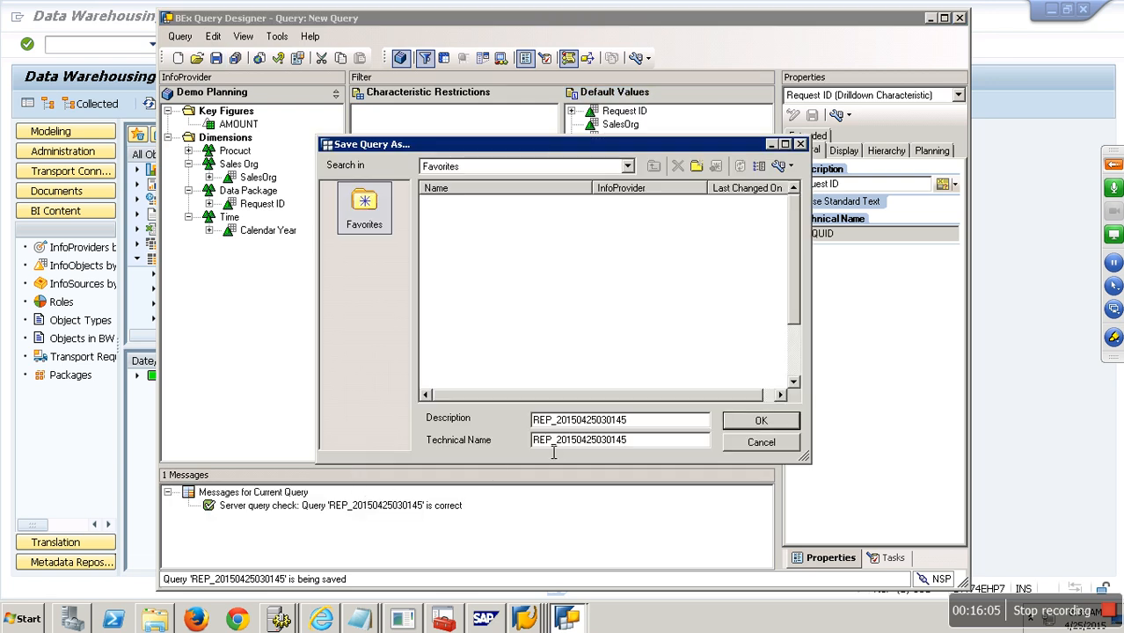
left_click_drag(655, 426, 466, 417)
type("ZPLAN")
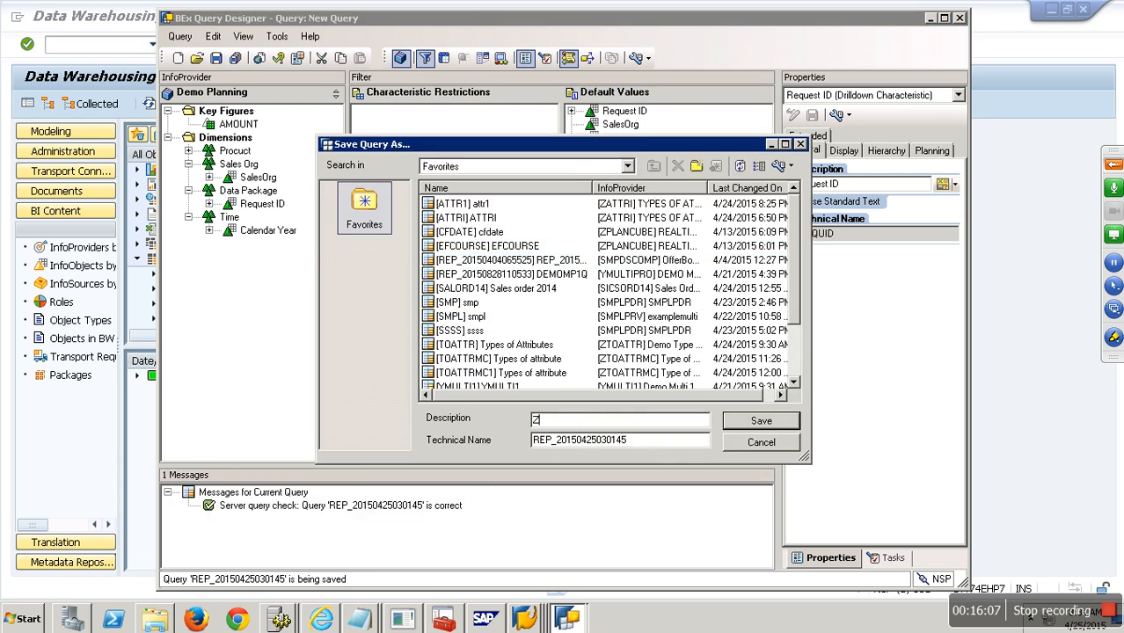
key("Tab")
type("ZPLAN")
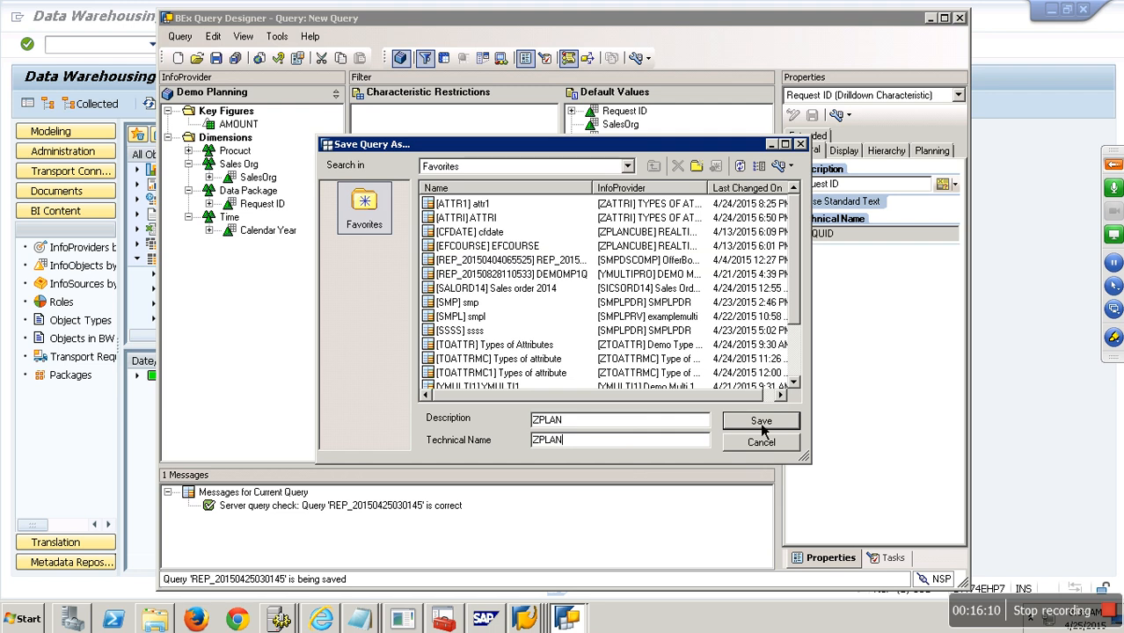
left_click(762, 426)
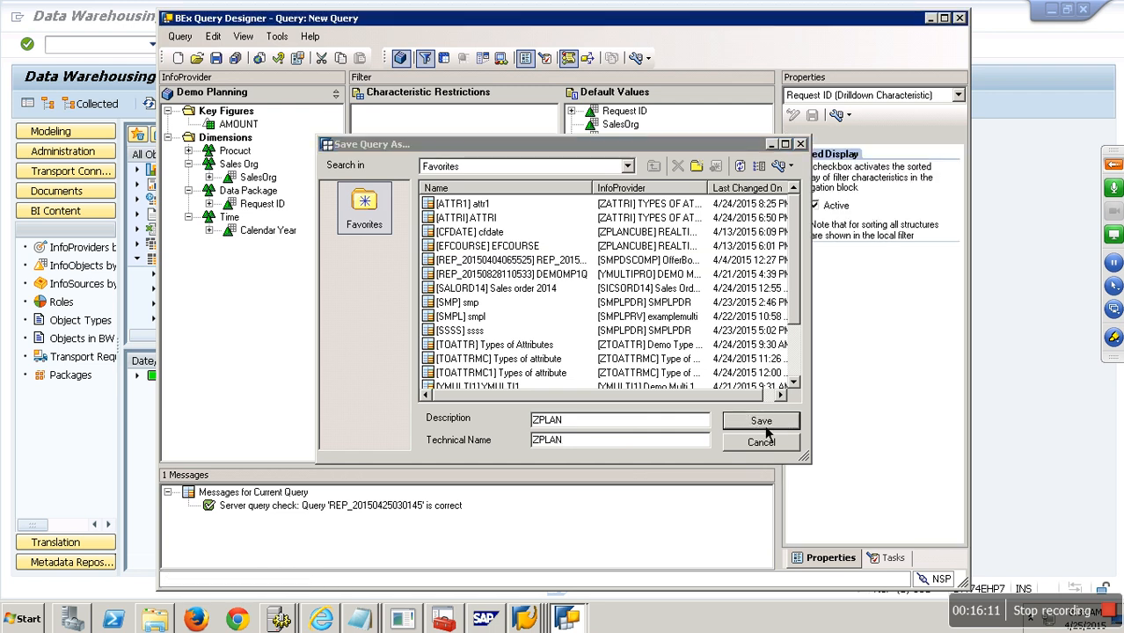
- Execute query ZPLAN in RSRT as HTML, returning SO1001, 2017, 10.000,00 INR
left_click(102, 52)
type("/ORSRT")
key("Return")
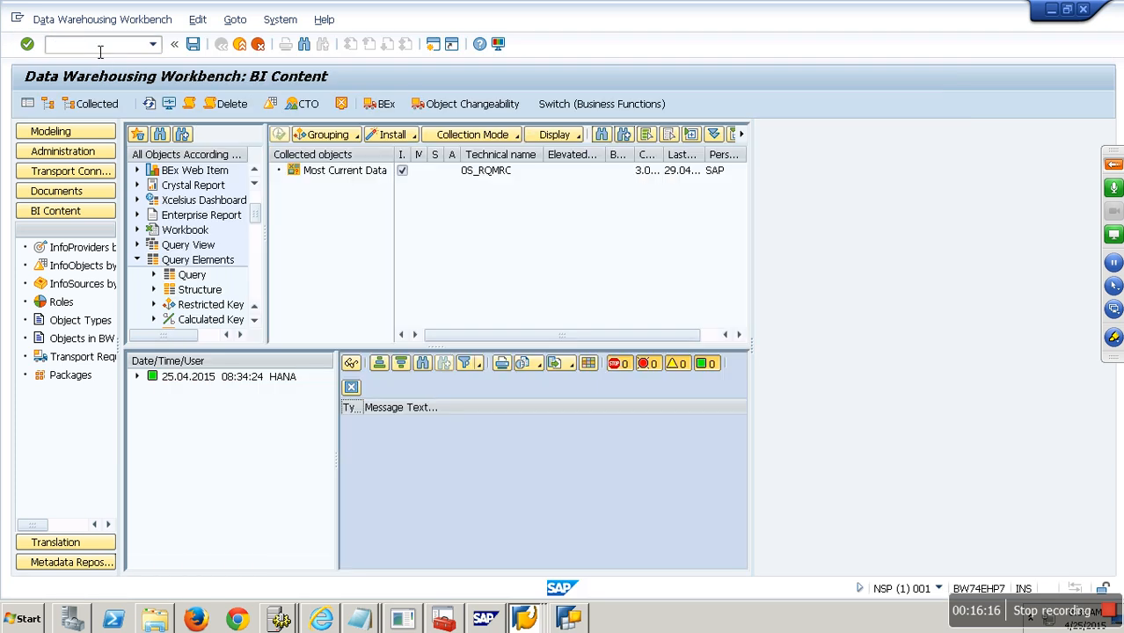
type("ZPLAN")
key("Return")
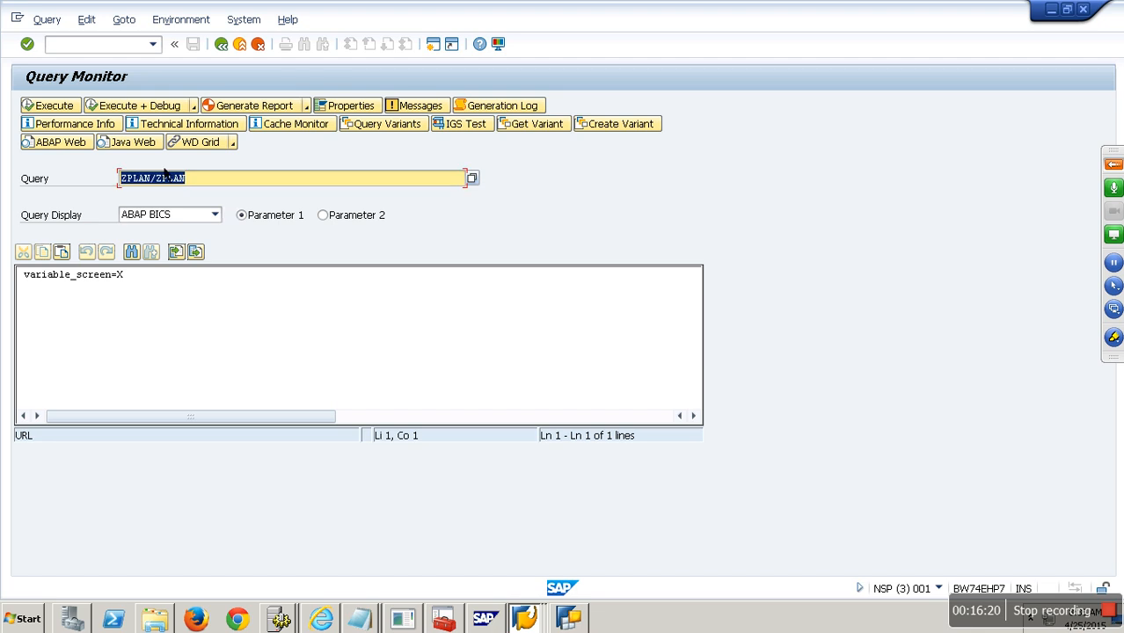
left_click(141, 216)
left_click(168, 256)
left_click(55, 111)
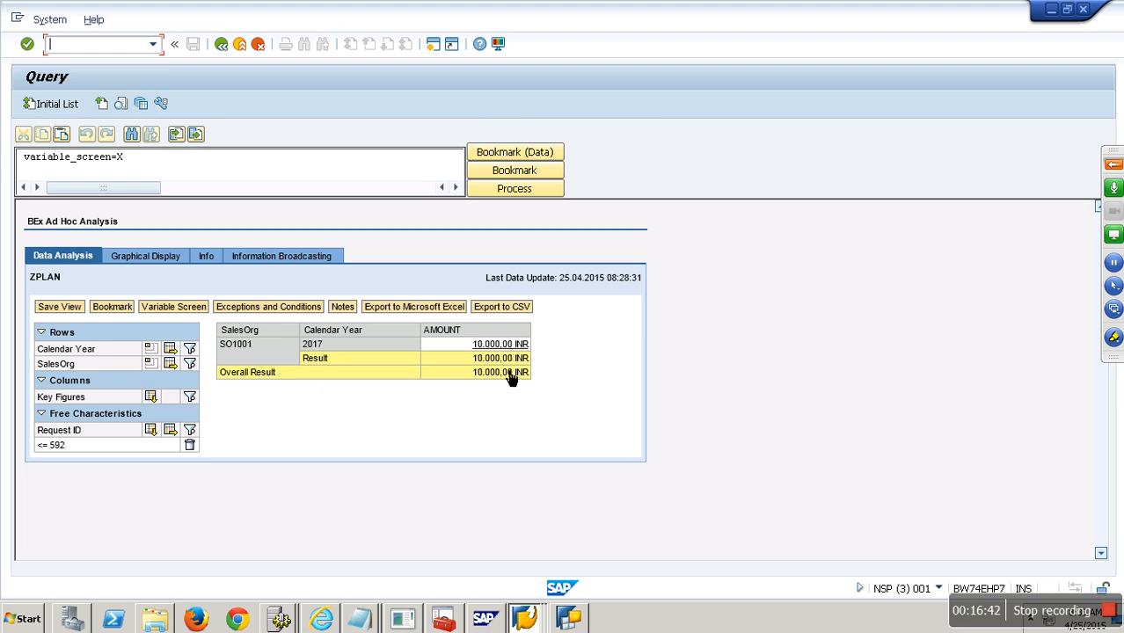
left_click(370, 622)
- Add '- Each request - 50000' and '- Most Current Data (Variable)' lines to the Real-Time Cube notes
left_click(371, 582)
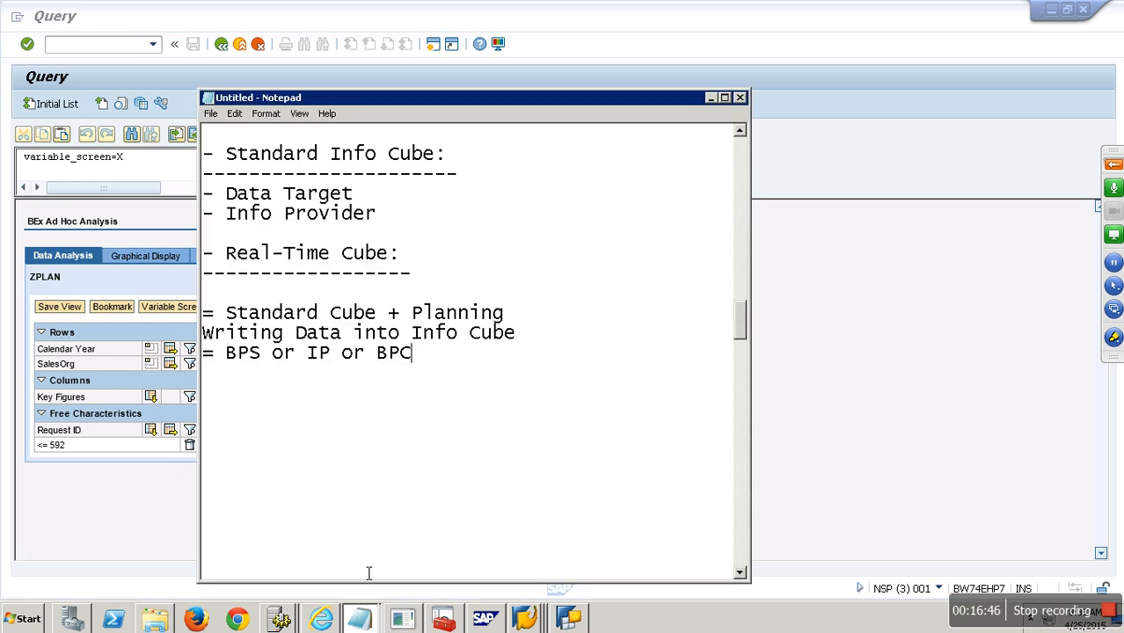
key("Return")
type("- Each r")
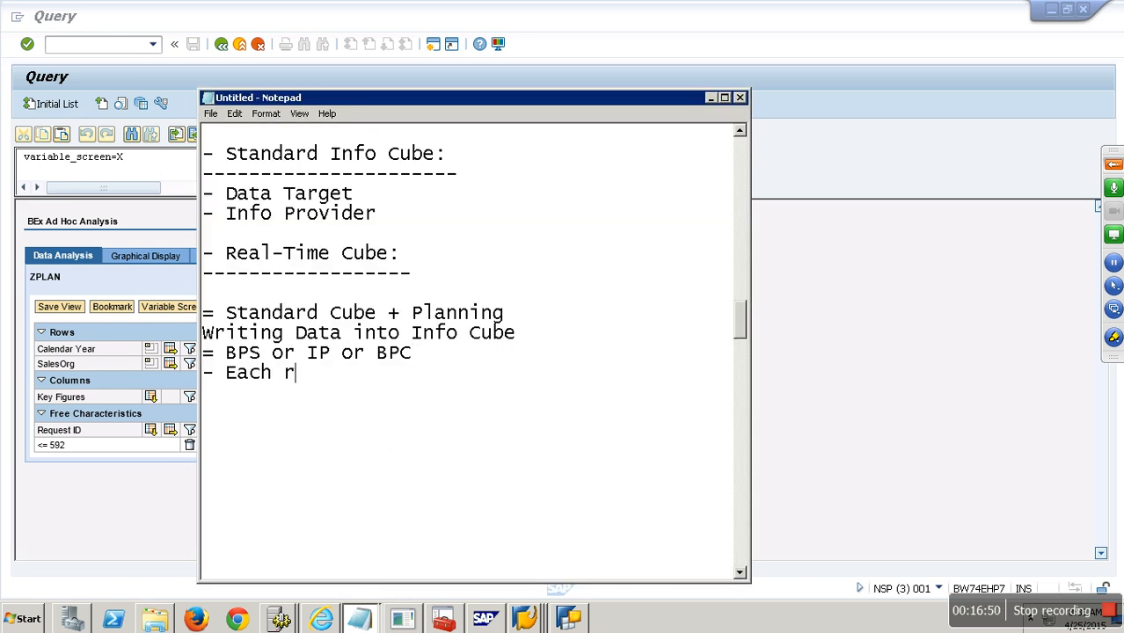
type("equest - ")
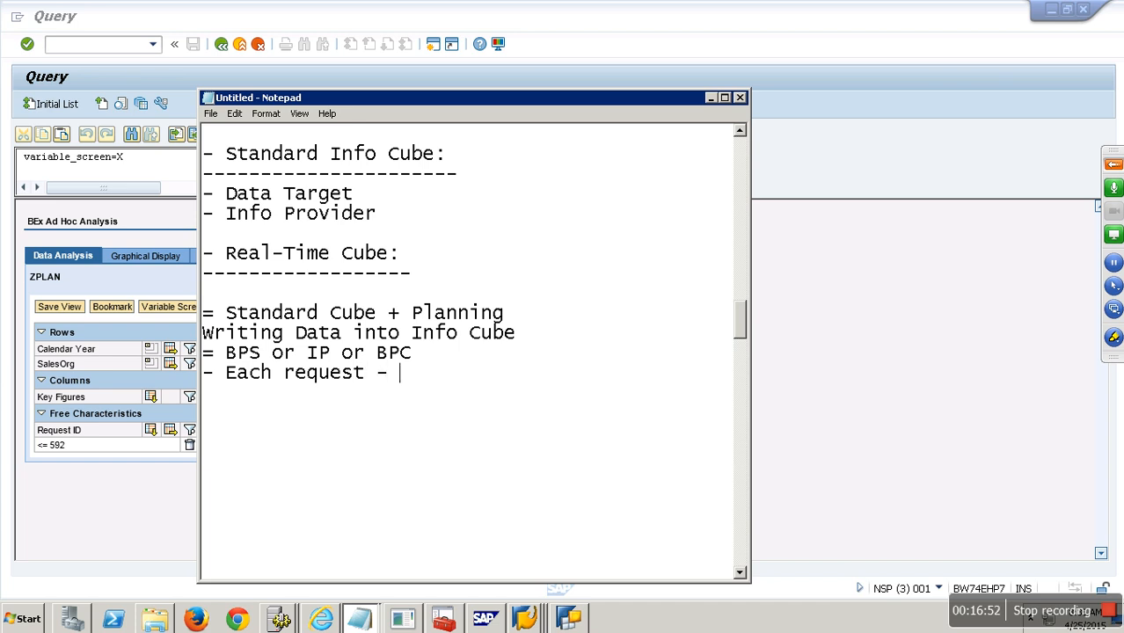
type("50000")
key("Return")
type("- Most Current Data")
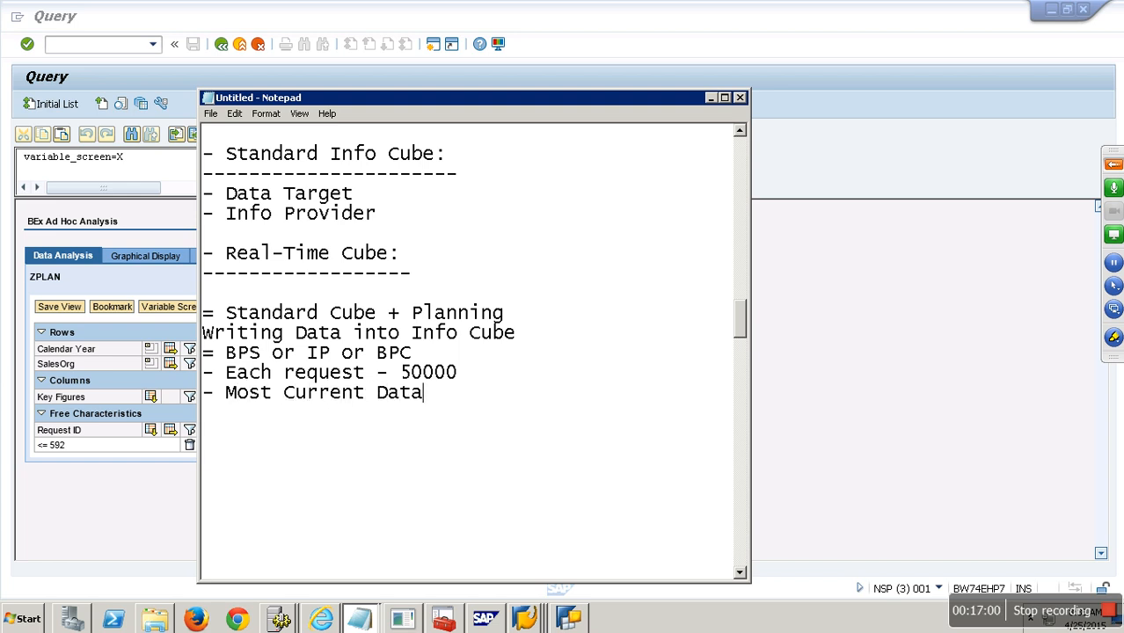
type(" (Varuia")
key("BackSpace")
key("BackSpace")
key("BackSpace")
type("iable)")
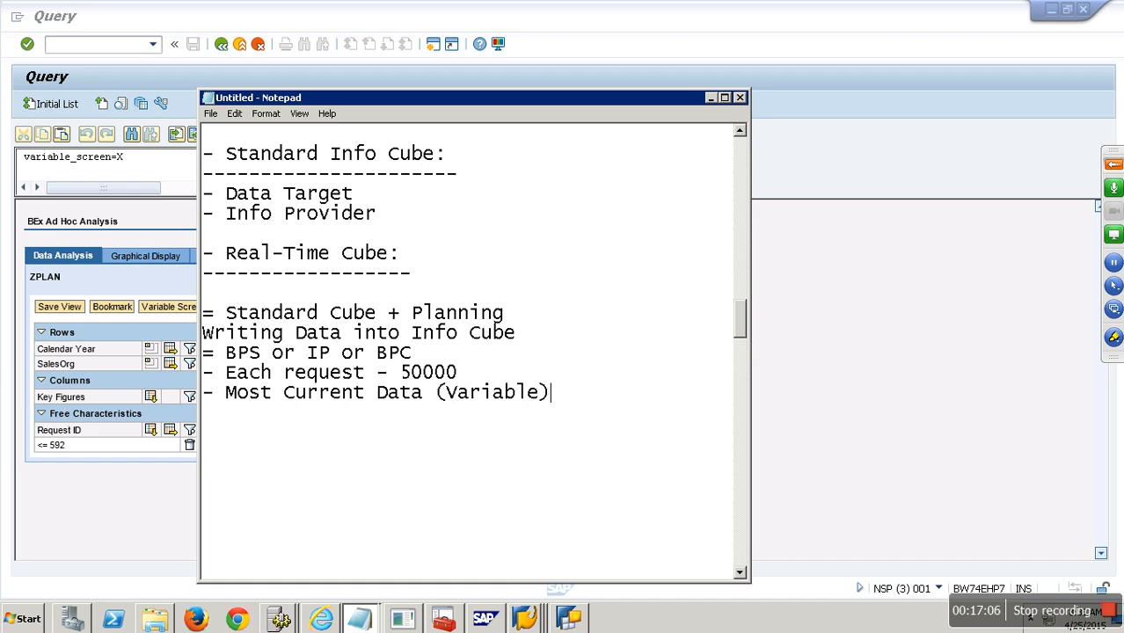
left_click(145, 504)
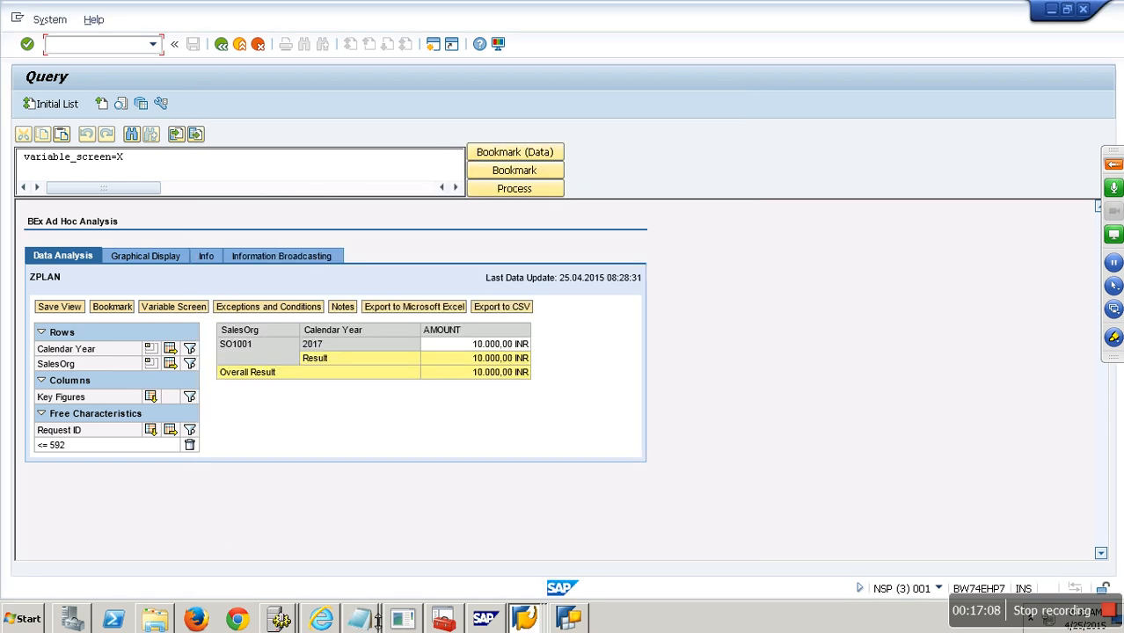
- In Modeling, expand MULTI PROVIDER and open DEMO MP1 in change mode
left_click(523, 621)
left_click(525, 538)
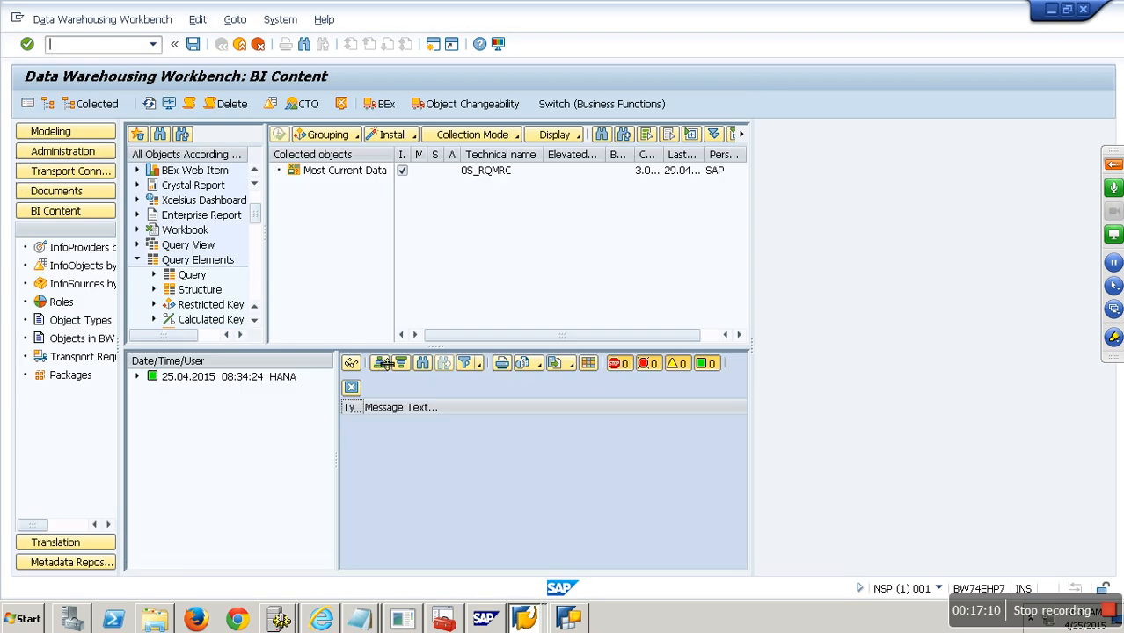
left_click(88, 134)
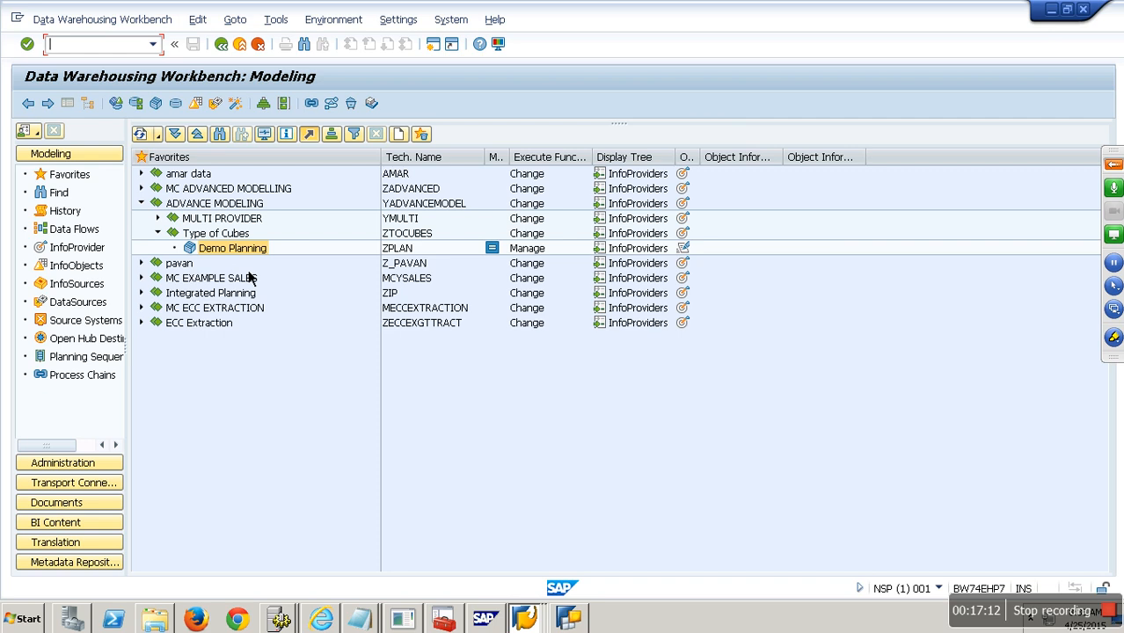
right_click(251, 266)
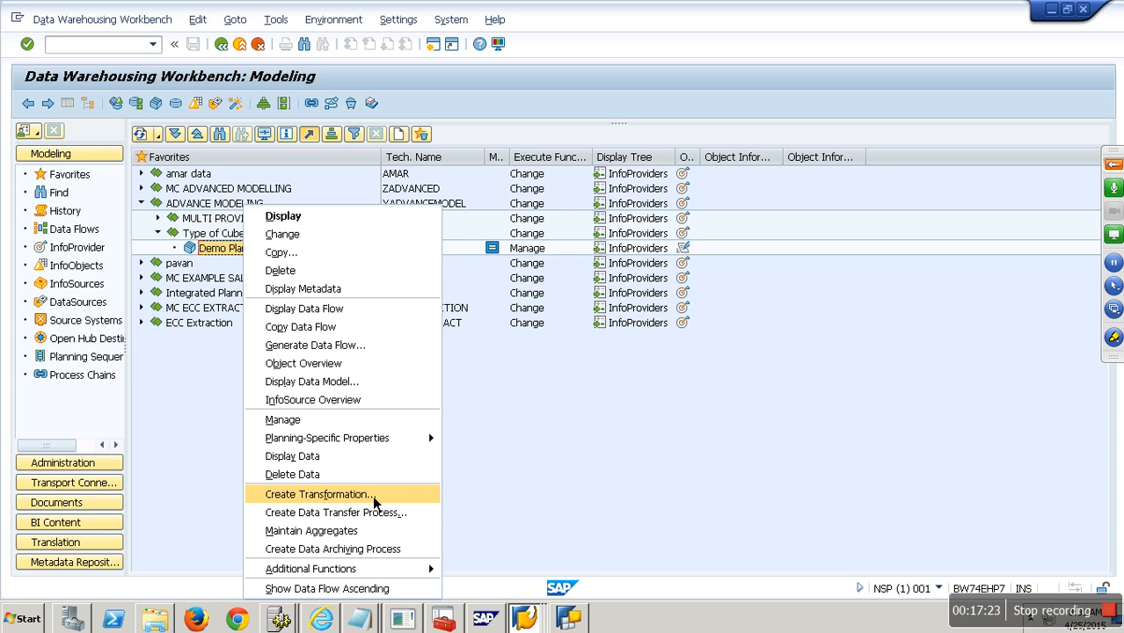
left_click(463, 426)
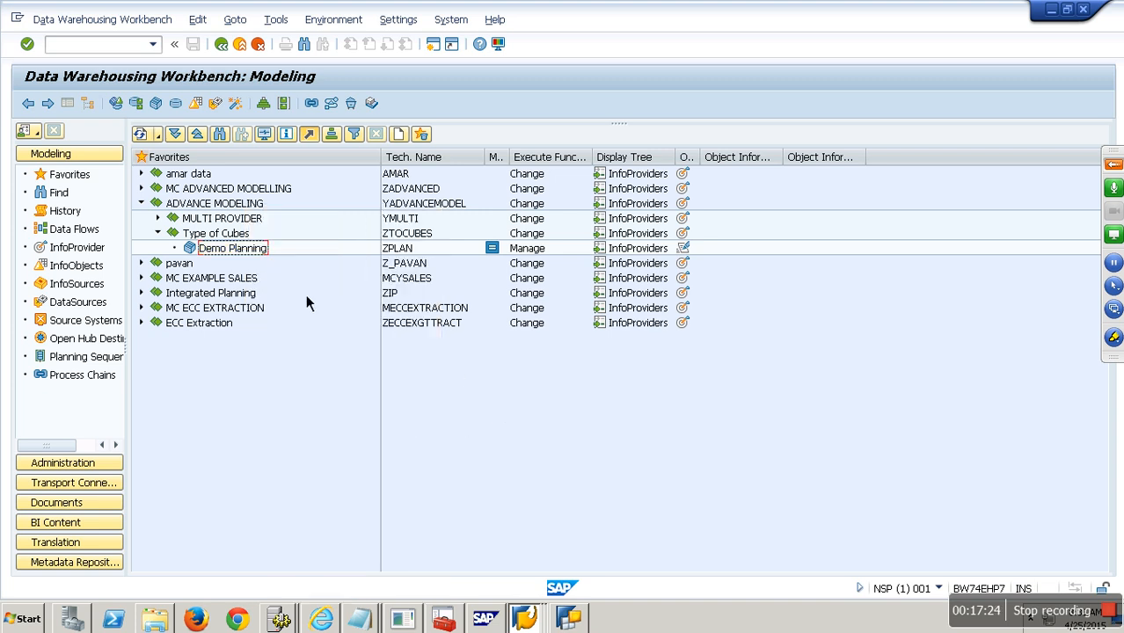
left_click(158, 219)
right_click(224, 234)
left_click(267, 263)
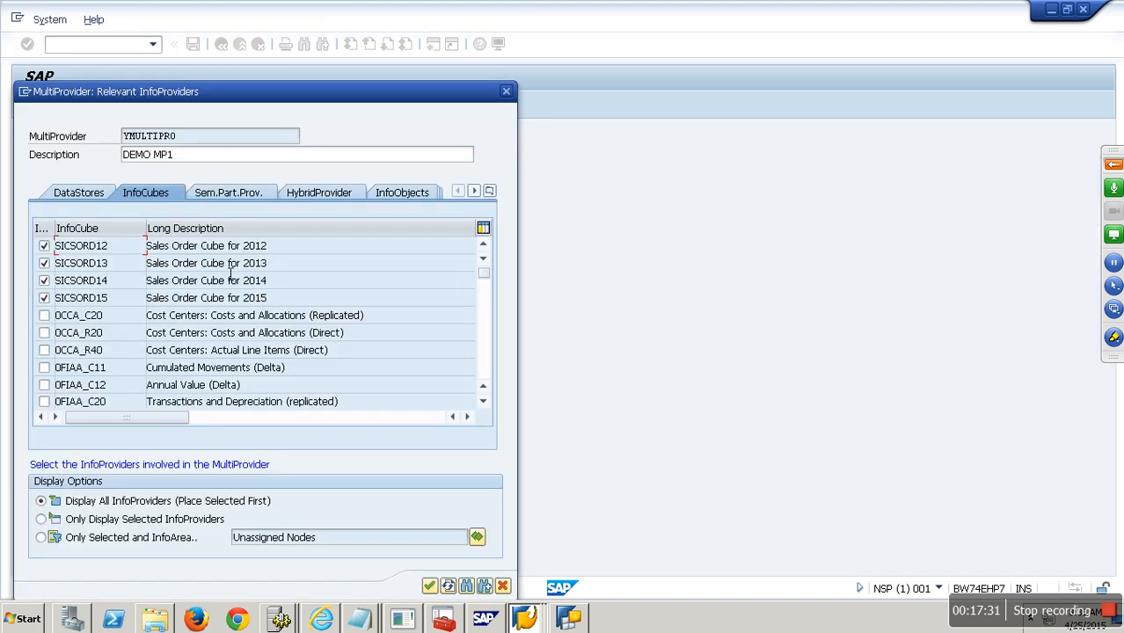
- Scroll the InfoCubes list to ZPLAN, then cancel the DEMO MP1 InfoProvider dialog without changes
left_click_drag(484, 273, 490, 394)
scroll(490, 402, "up", 6)
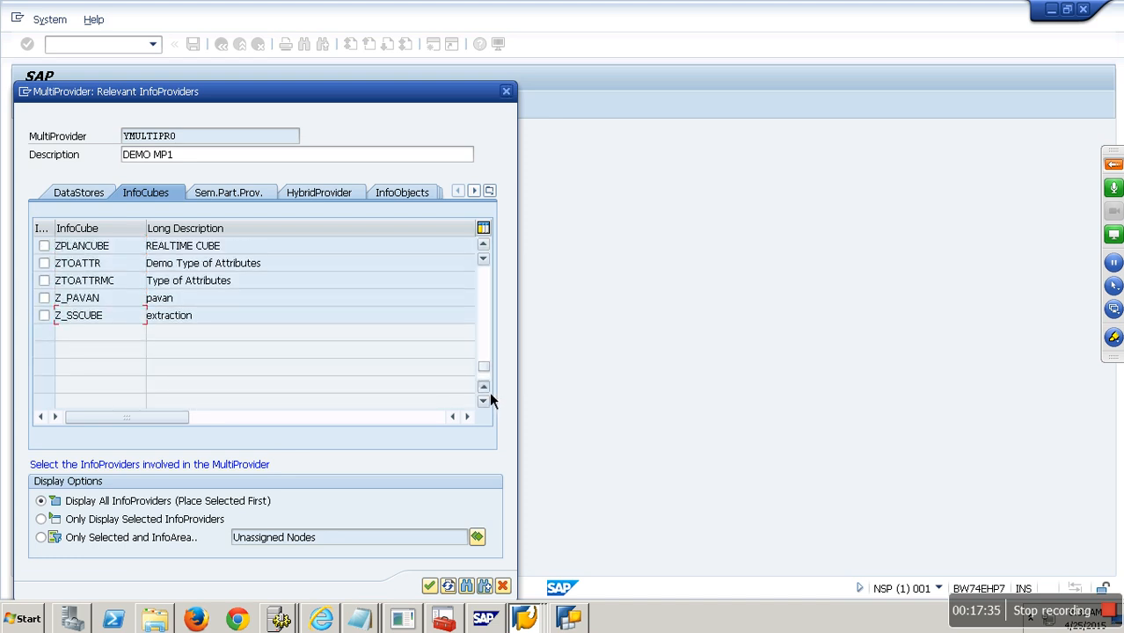
double_click(71, 263)
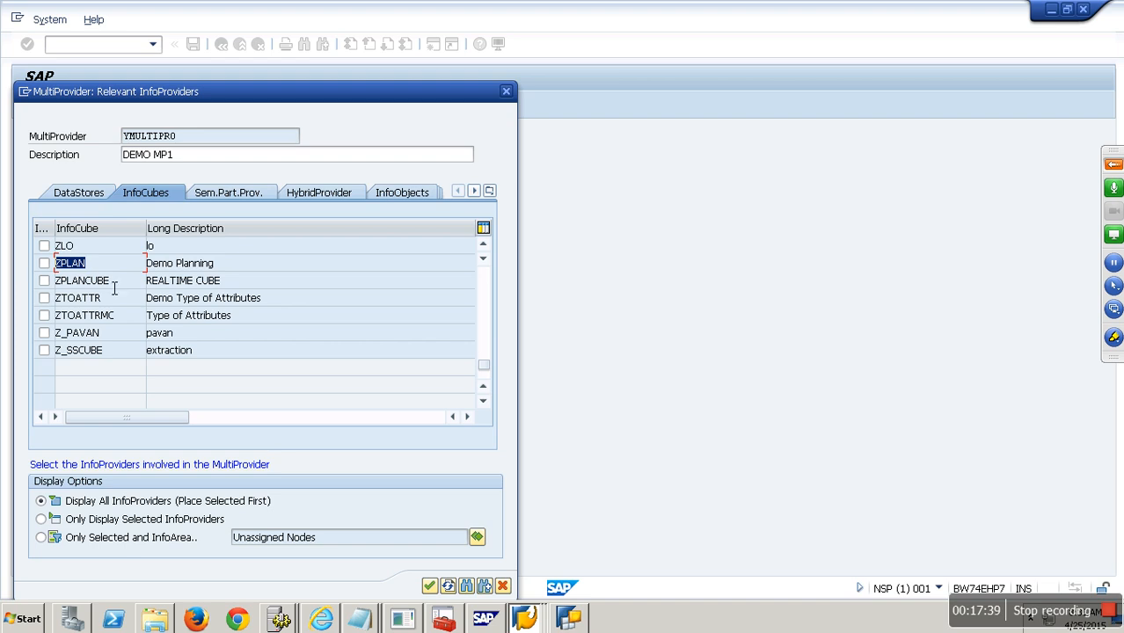
left_click(502, 586)
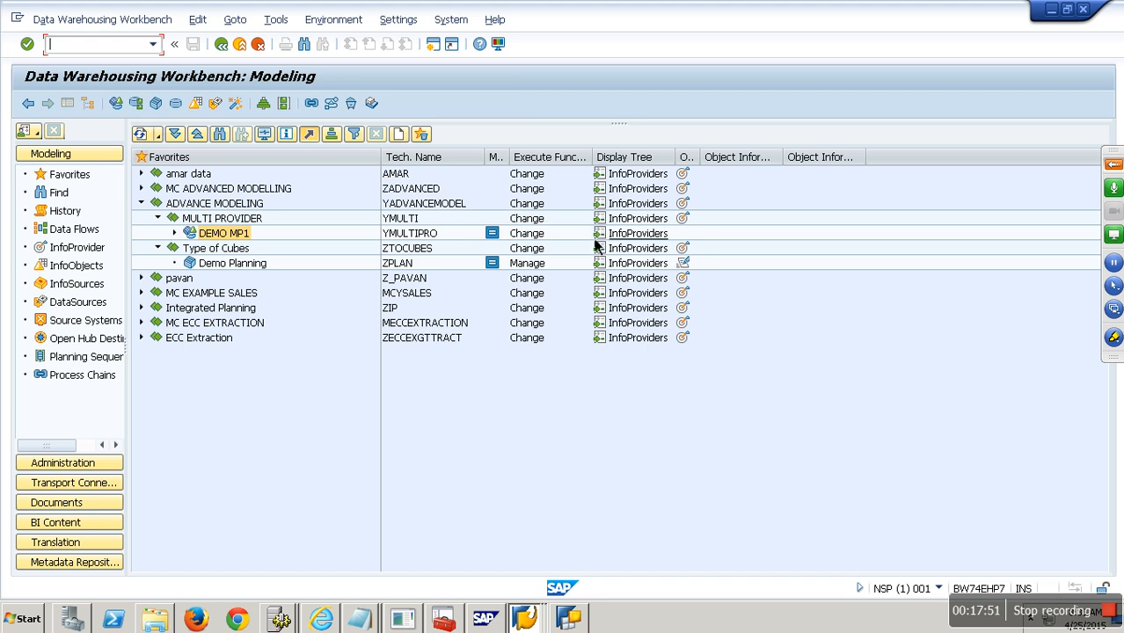
- In the cube notes, add a new '-' bullet line below 'Most Current Data (Variable)'
left_click(359, 620)
left_click(387, 580)
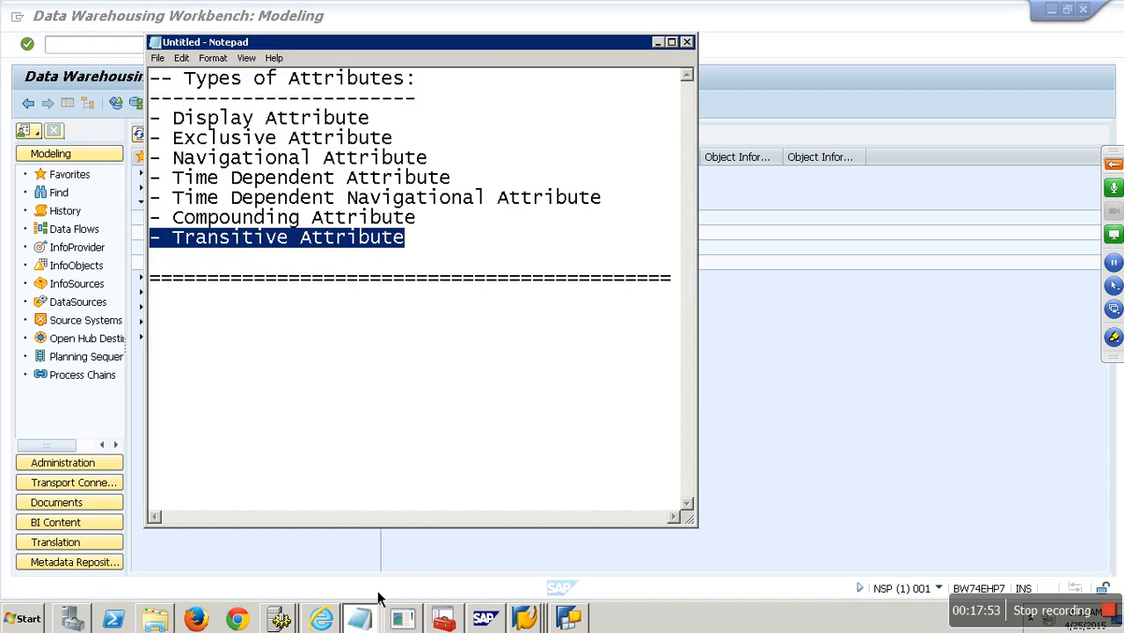
left_click(362, 619)
left_click(359, 568)
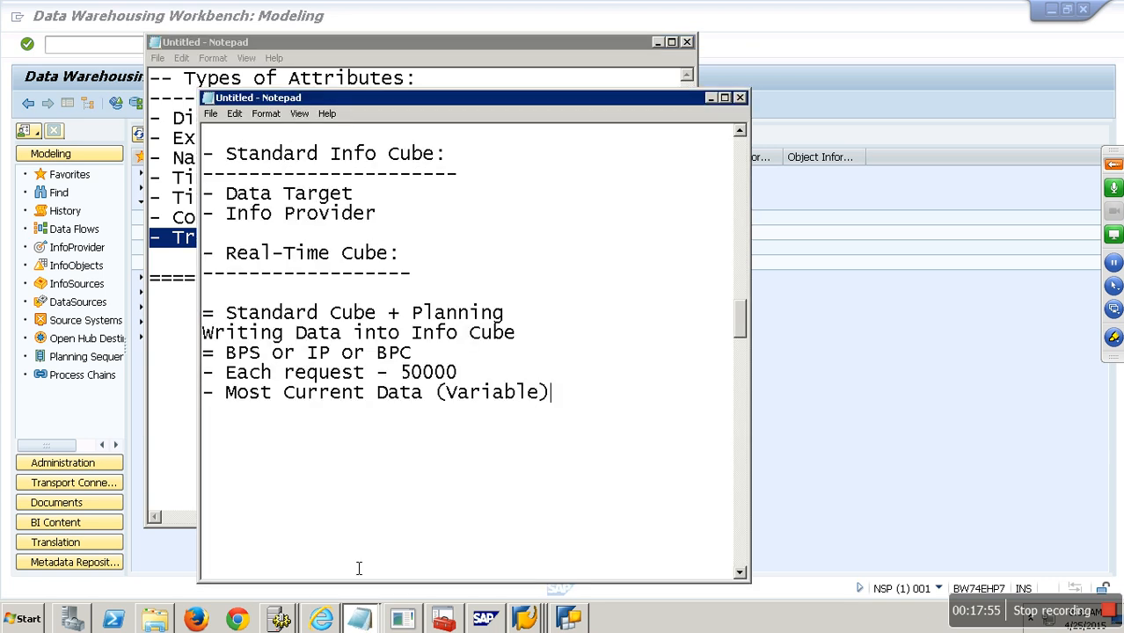
left_click(444, 264)
scroll(459, 342, "up", 4)
scroll(459, 342, "down", 4)
left_click_drag(226, 357, 432, 363)
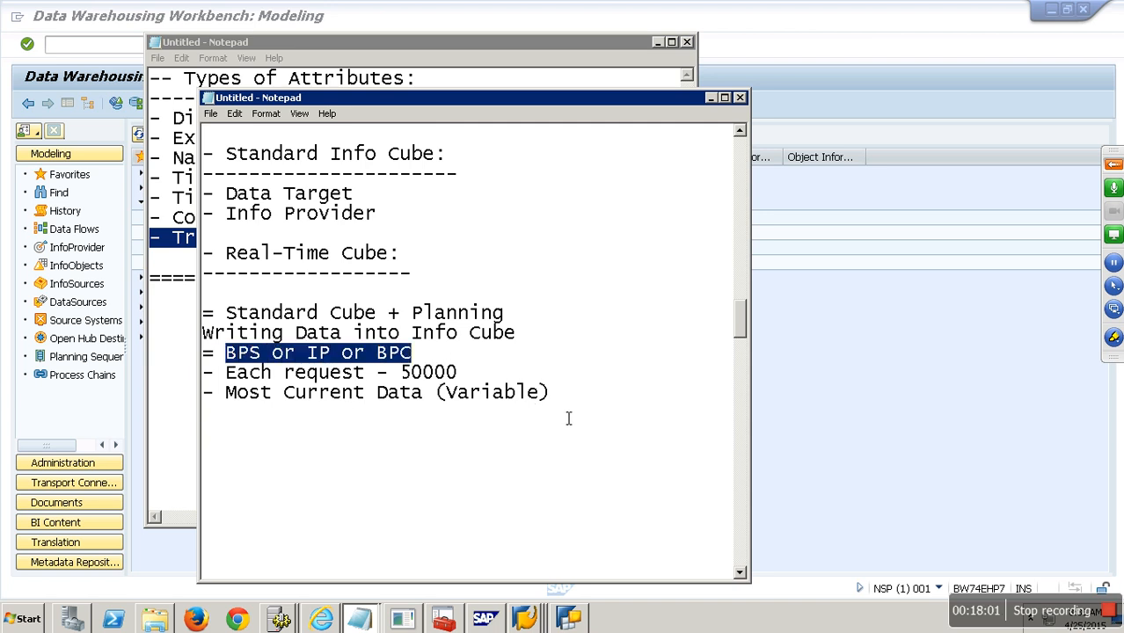
left_click(585, 400)
key("Return")
key("Return")
type("-")
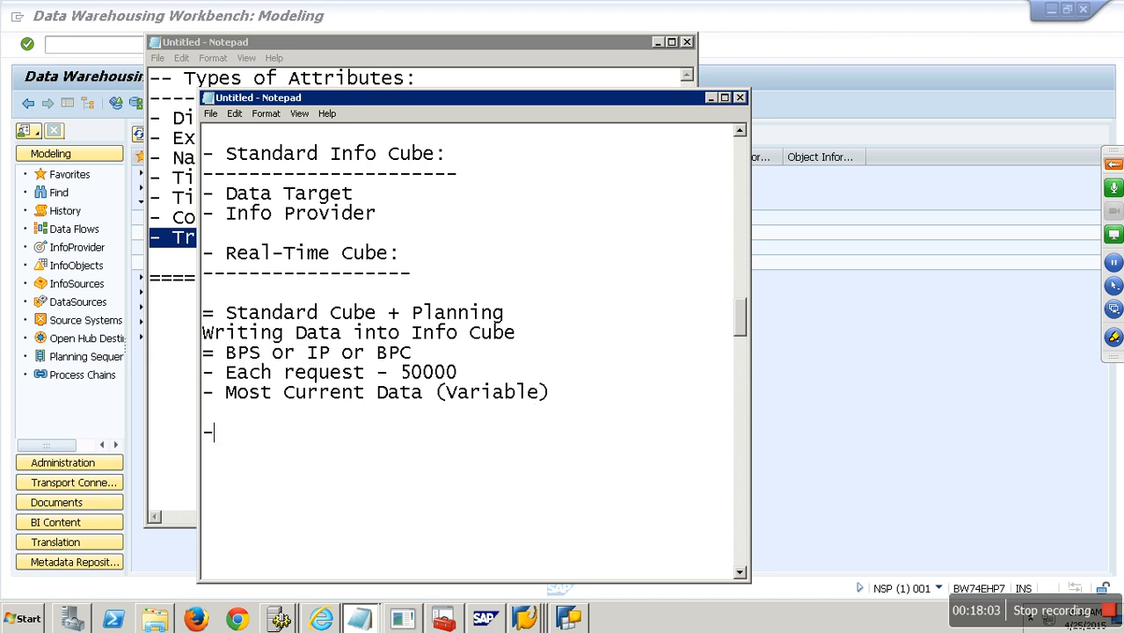
- Highlight 'BPS or IP', then just 'IP', in the planning tools line, and clear the selection
left_click_drag(331, 356, 226, 363)
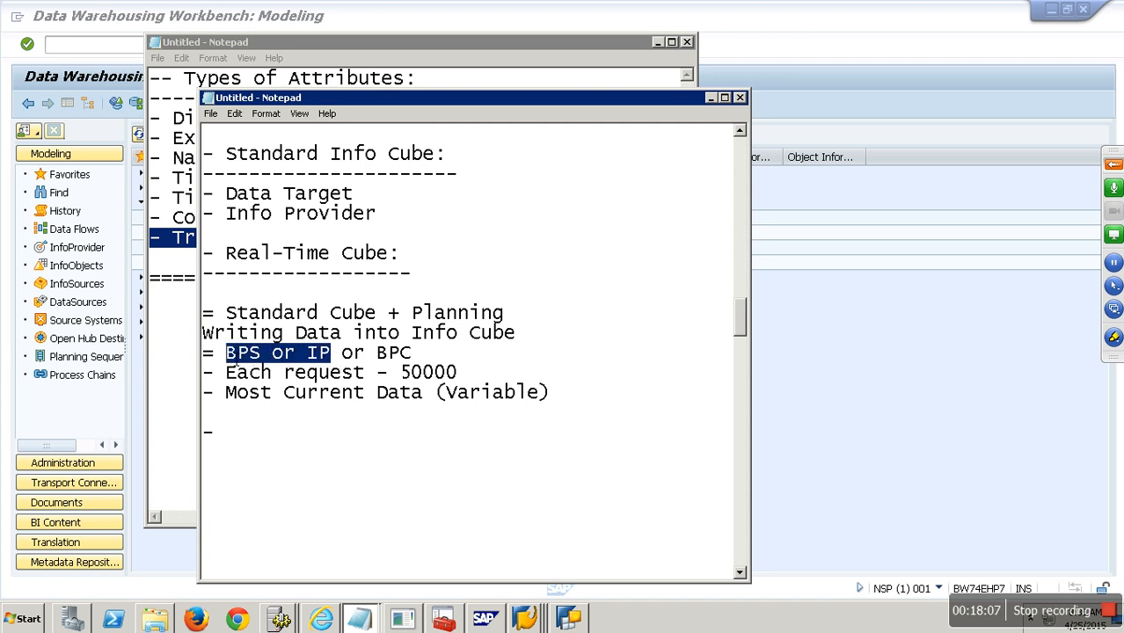
left_click(248, 431)
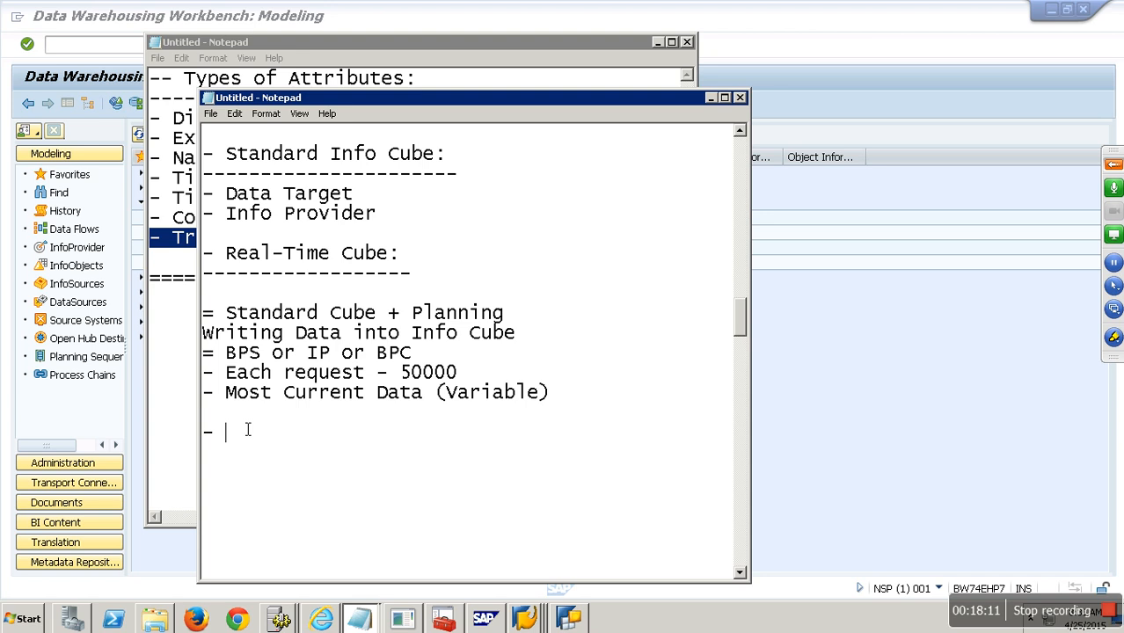
left_click(313, 354)
left_click_drag(308, 354, 332, 355)
left_click(327, 257)
- Copy the 'Direct Access DTP Cube' line to the end of the notes as a dash-underlined heading
scroll(327, 257, "up", 4)
left_click_drag(482, 313, 154, 325)
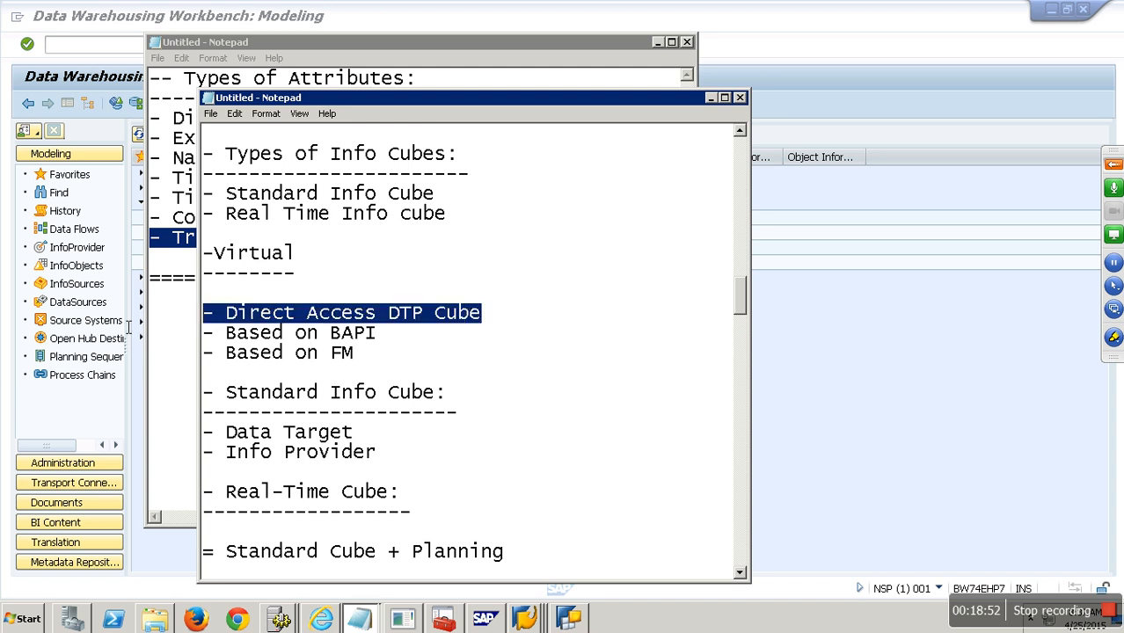
key("ctrl+c")
scroll(312, 465, "down", 7)
left_click(243, 255)
key("ctrl+v")
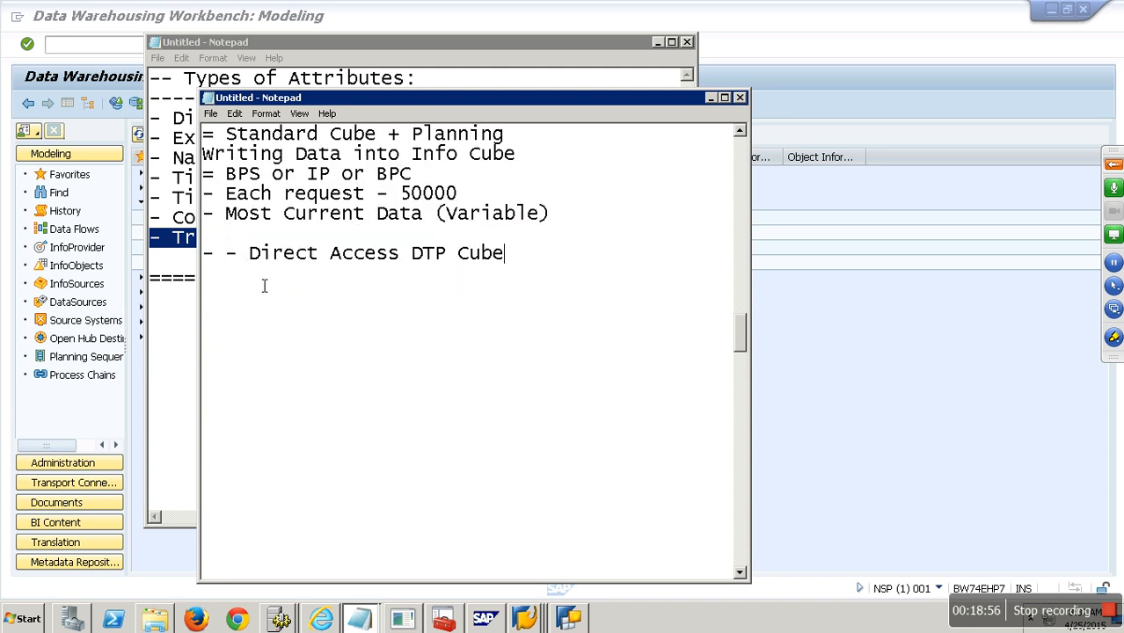
left_click_drag(230, 261, 139, 268)
key("Delete")
key("End")
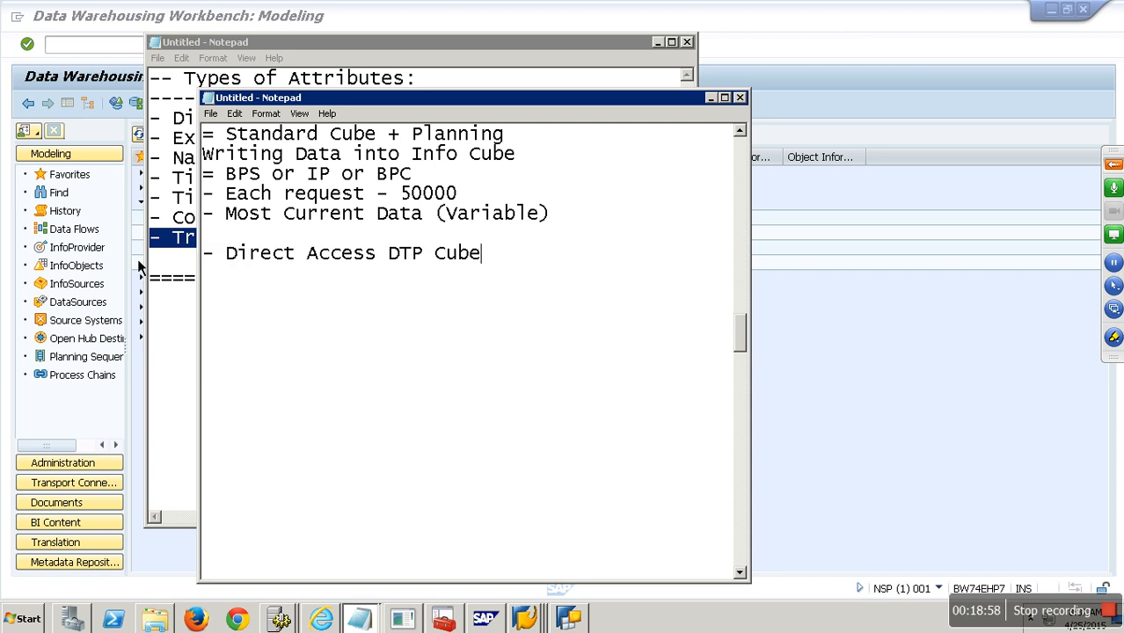
key("Return")
type("-------------------------")
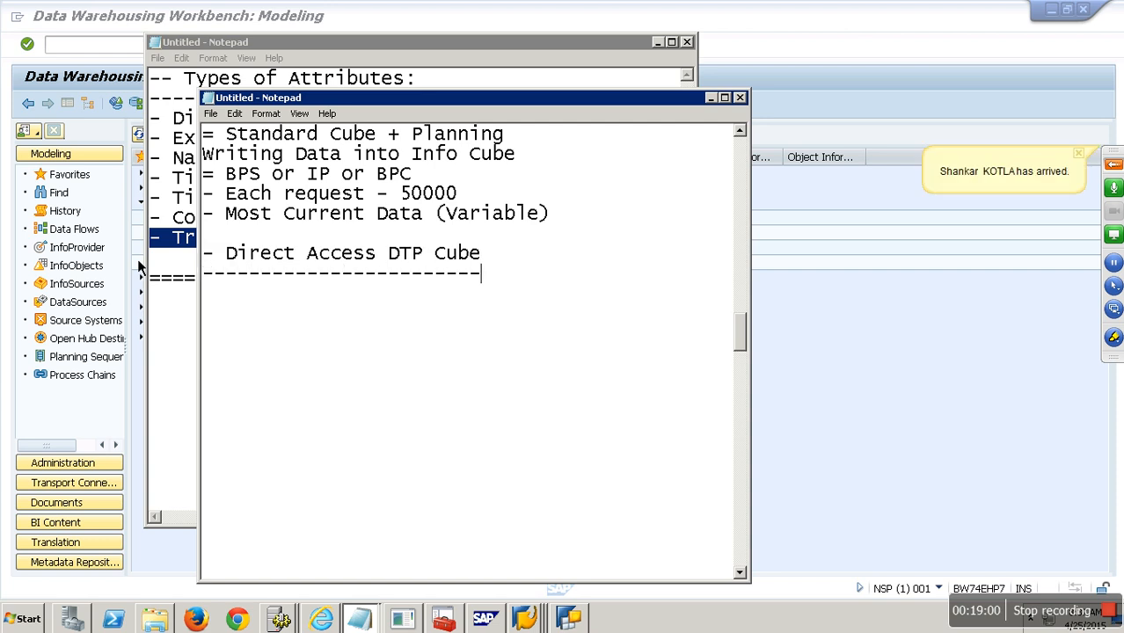
- Add bullets 'Not a Data Target' and 'Info Provider' under it, then return to the Workbench
key("Return")
type("- Not a Dtaa")
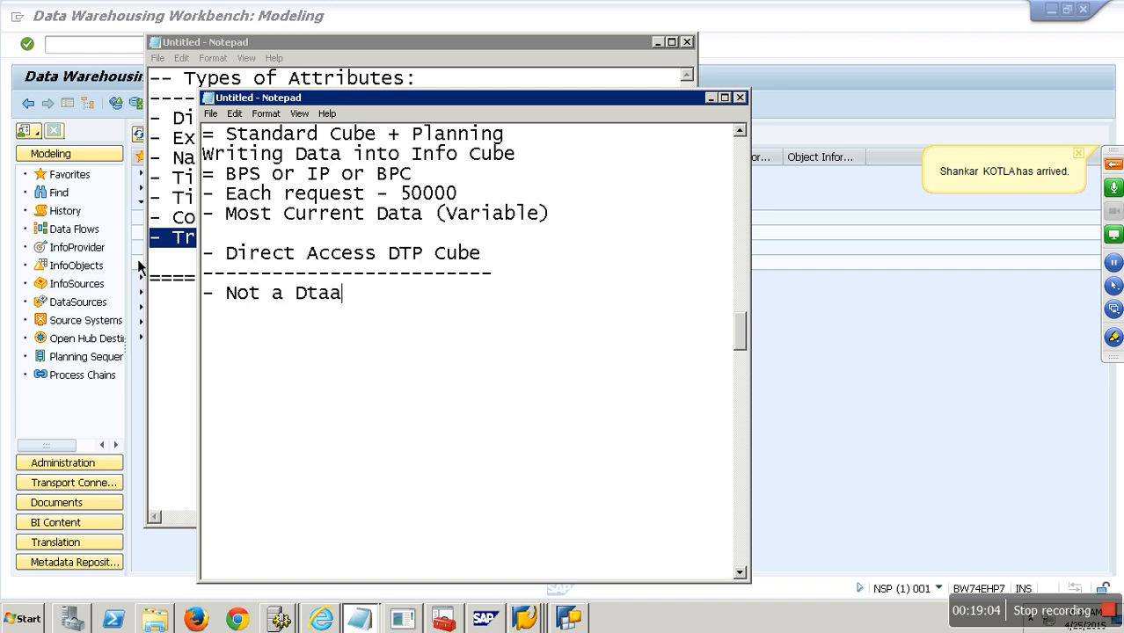
key("BackSpace")
key("BackSpace")
key("BackSpace")
type("ata ")
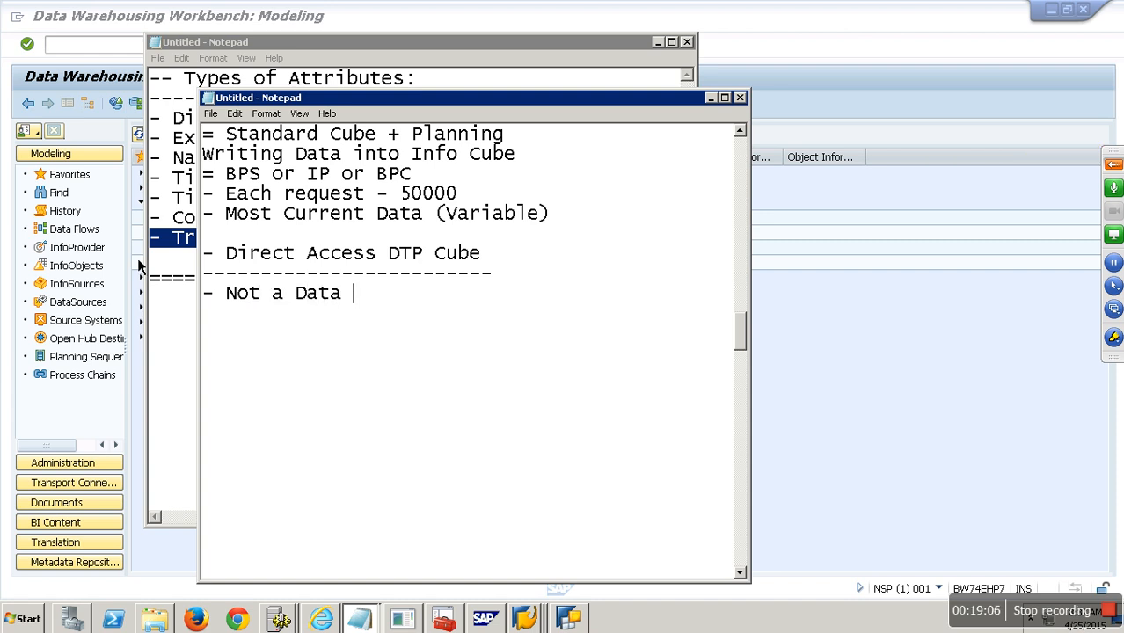
type("Target")
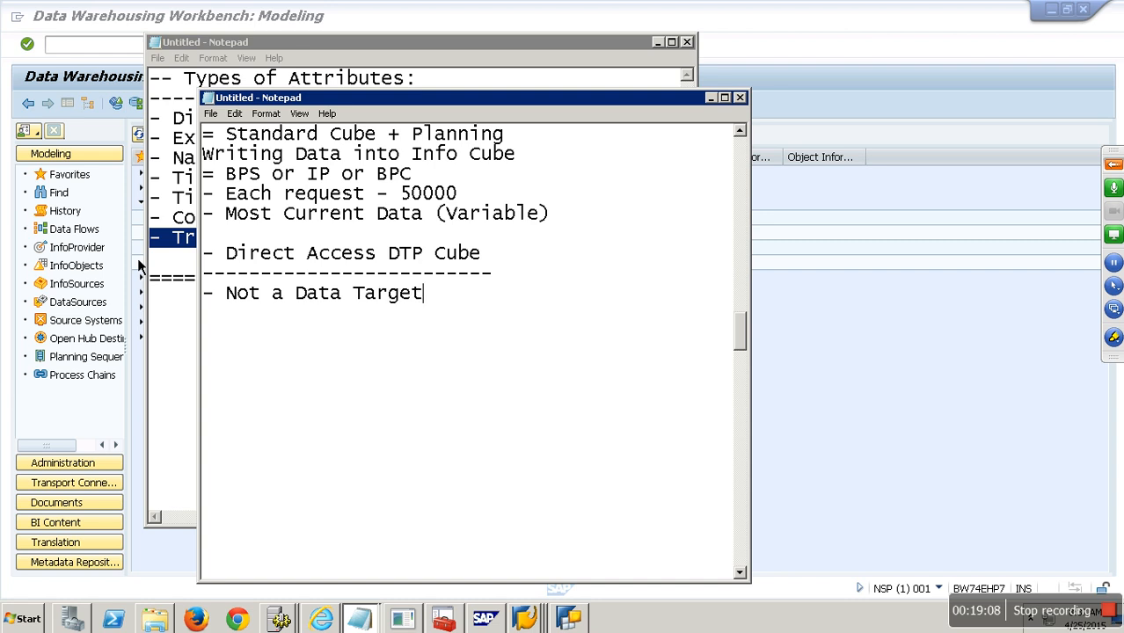
key("Return")
type("- Info")
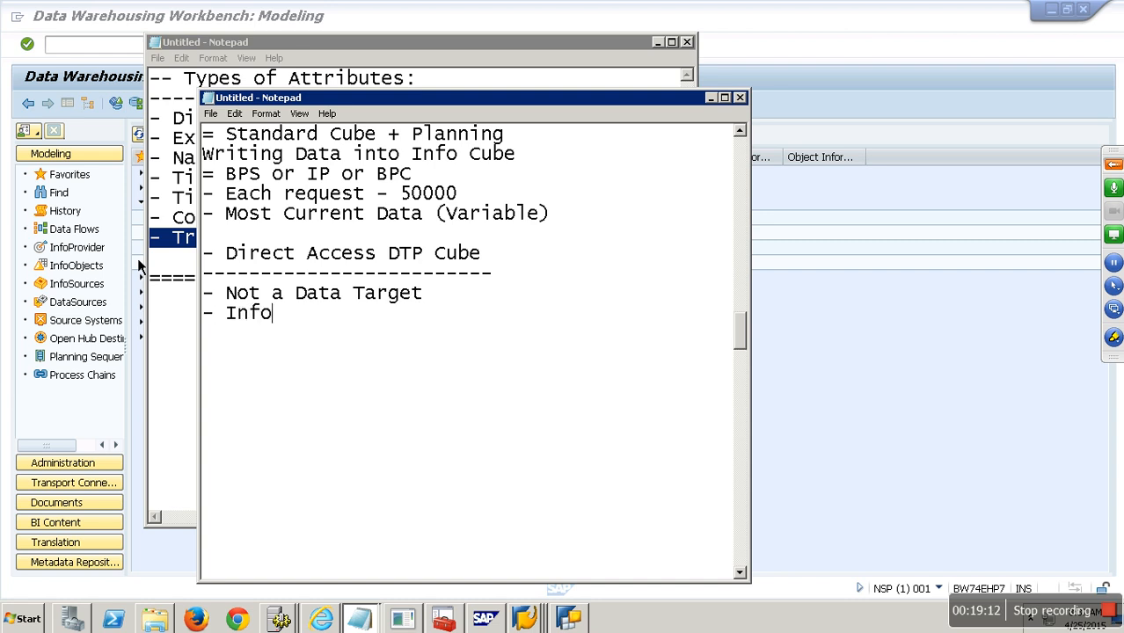
type(" Provider")
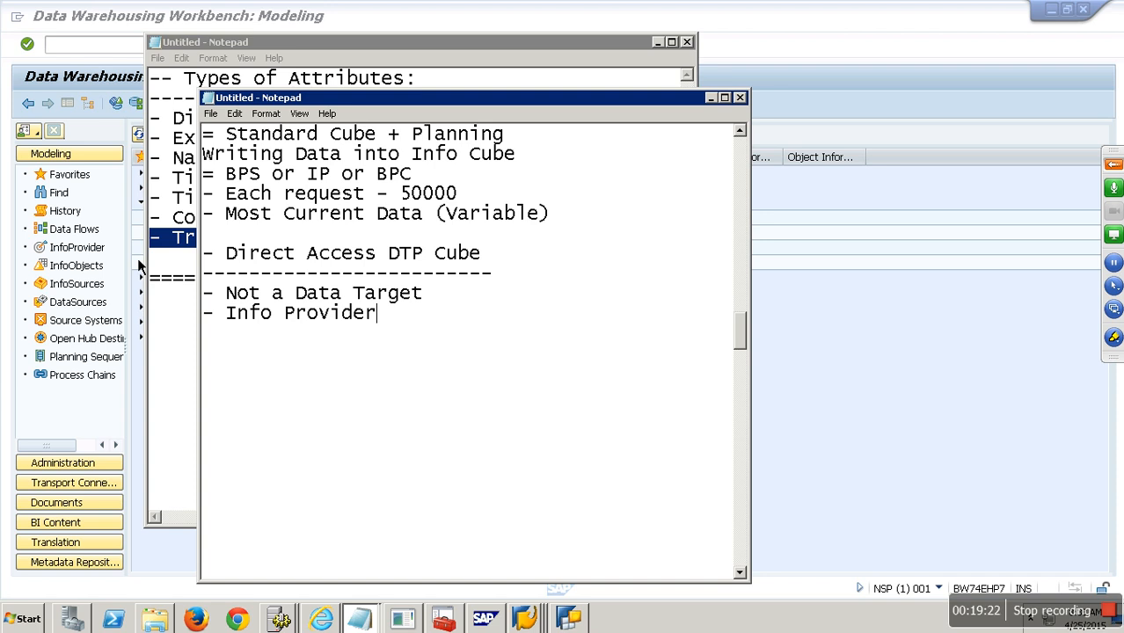
left_click(823, 354)
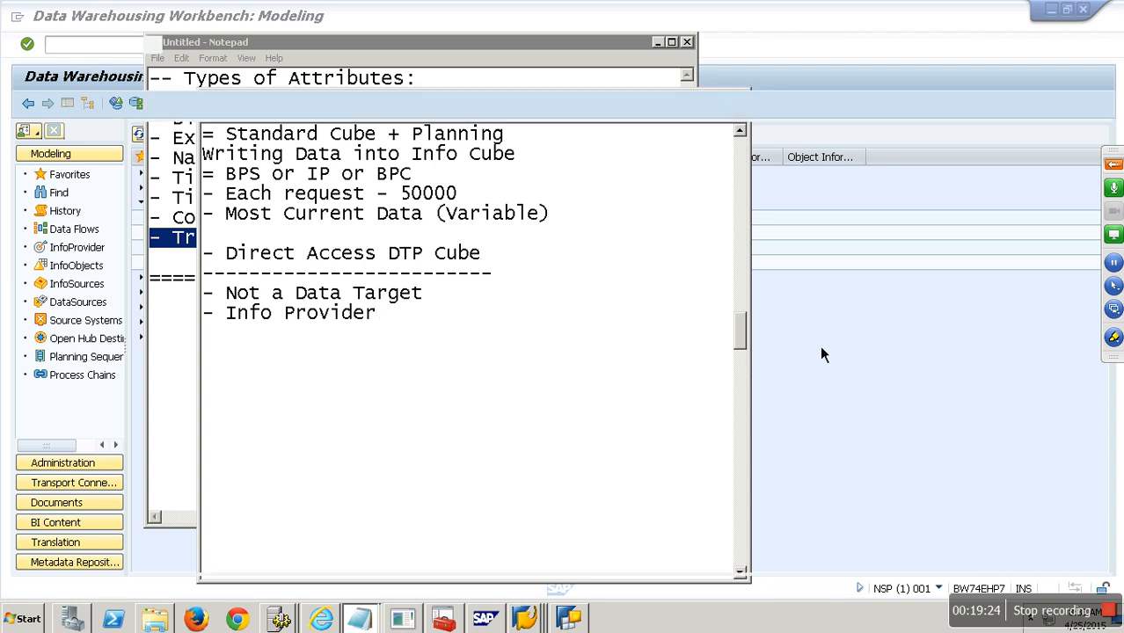
- Start a logon to the EHP7 system from SAP Logon 740
left_click(525, 618)
left_click(475, 516)
left_click(465, 187)
left_click(437, 73)
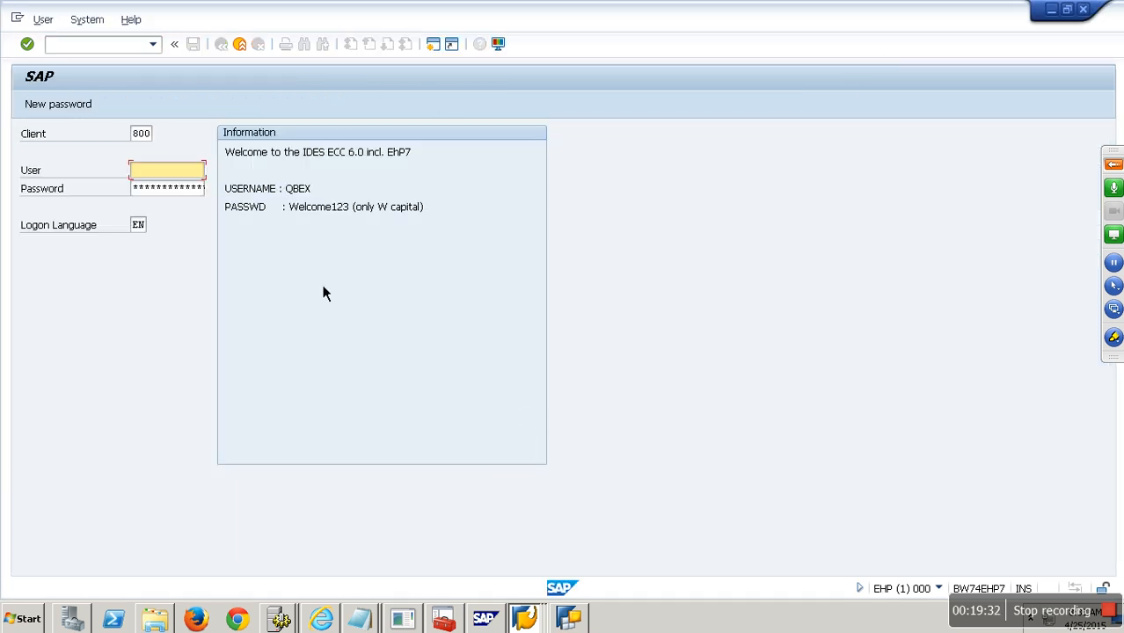
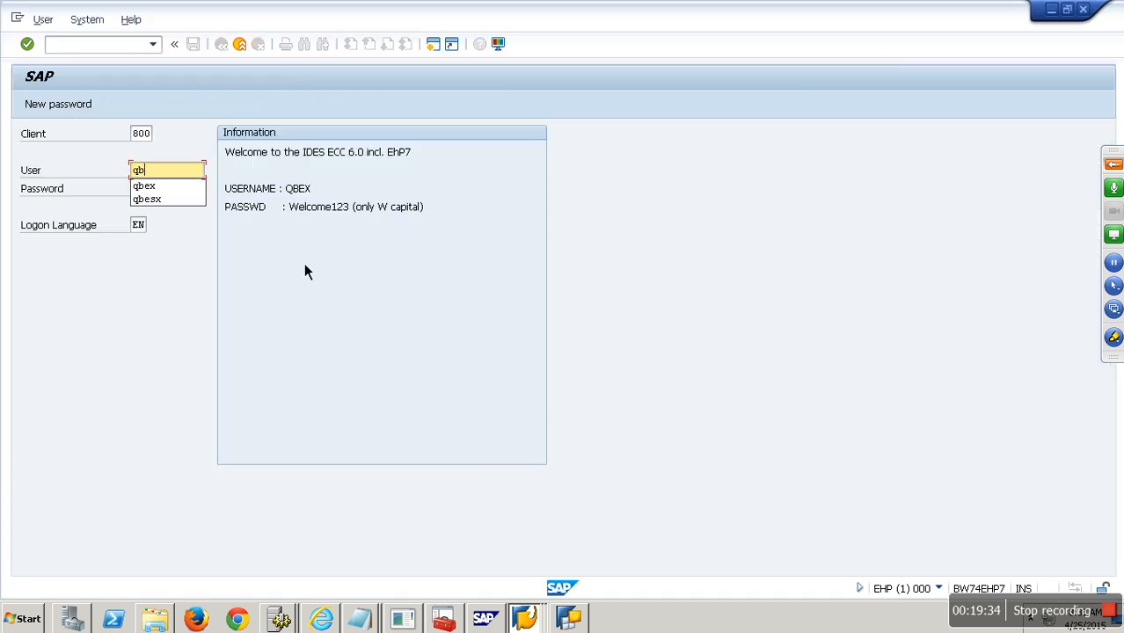
- Enter the user name and password to log on to client 800
key("Tab")
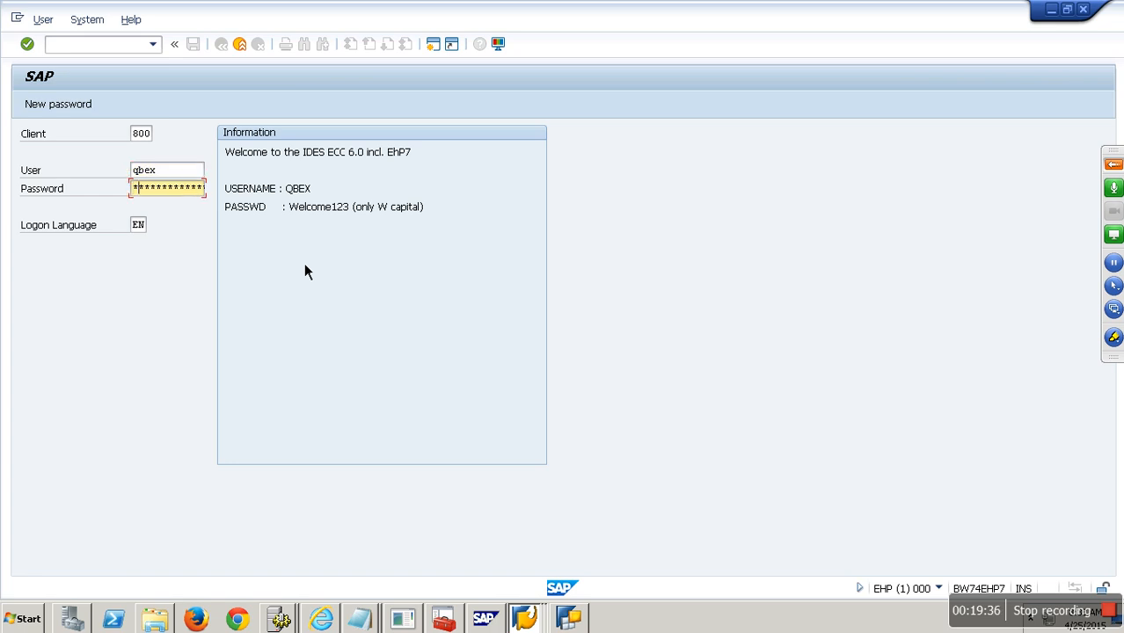
key("Return")
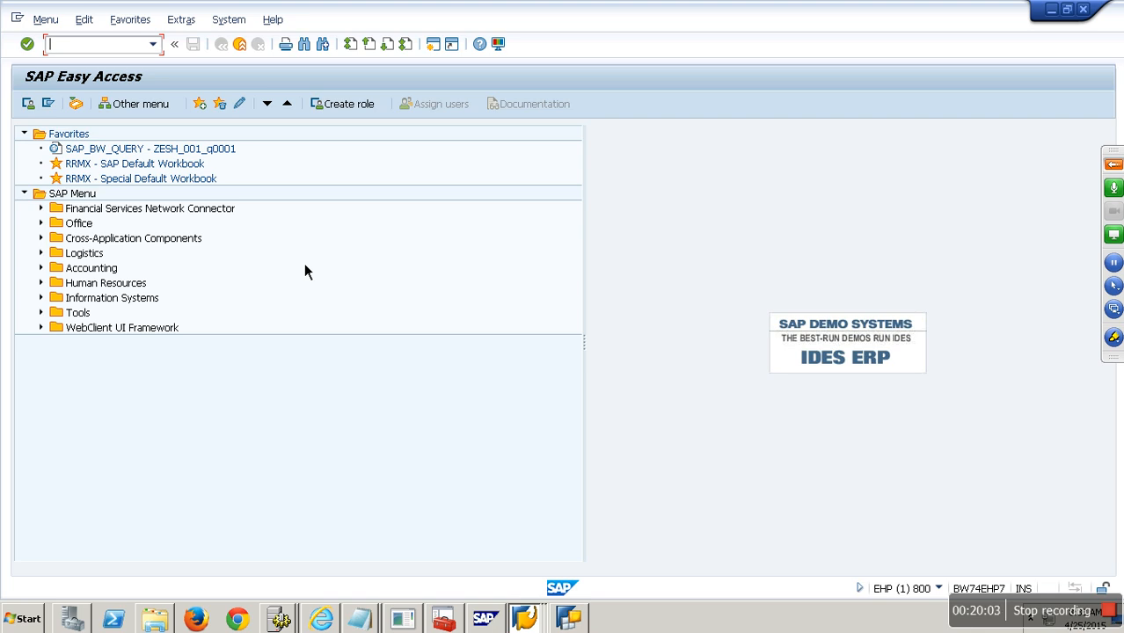
- Display table VBAK in SE11 and review its short description and VBELN field
type("se11")
key("Return")
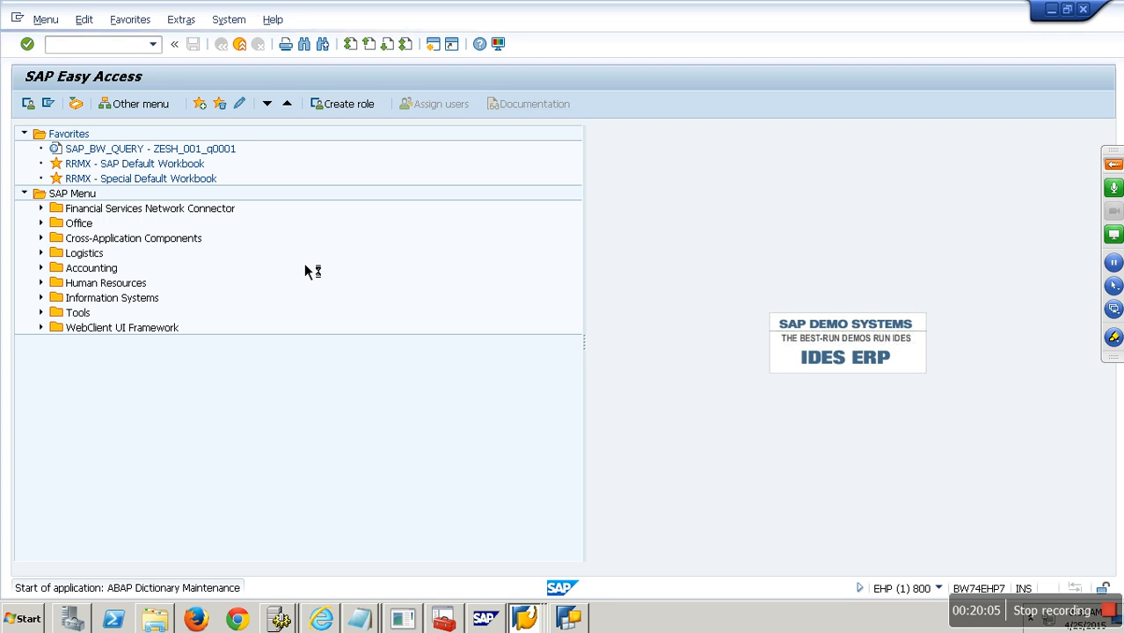
type("vbak")
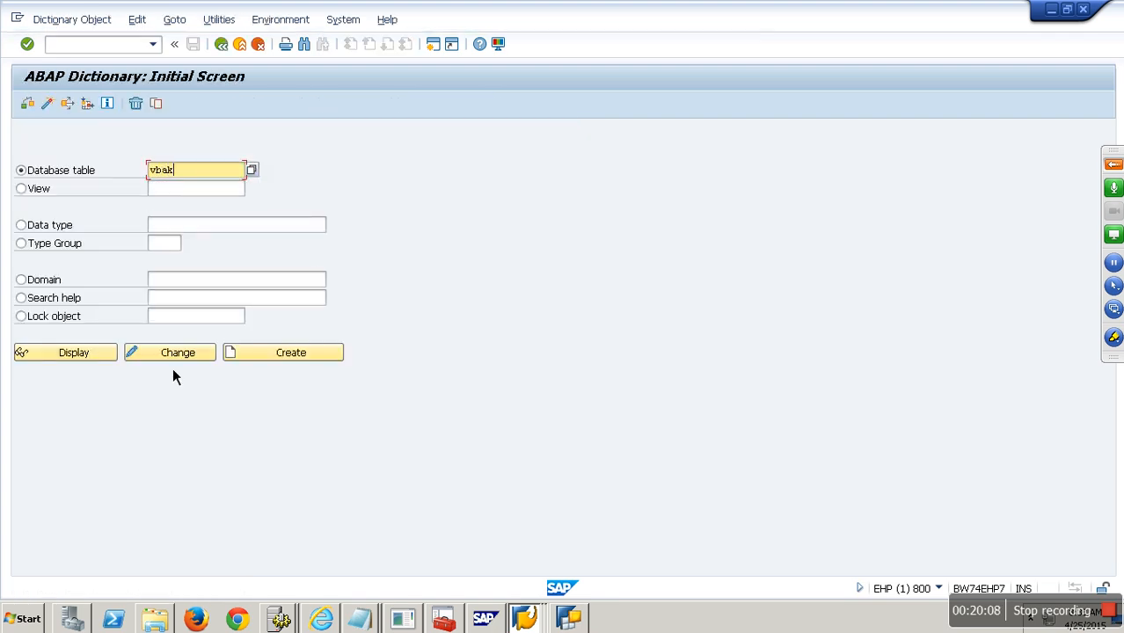
left_click(109, 357)
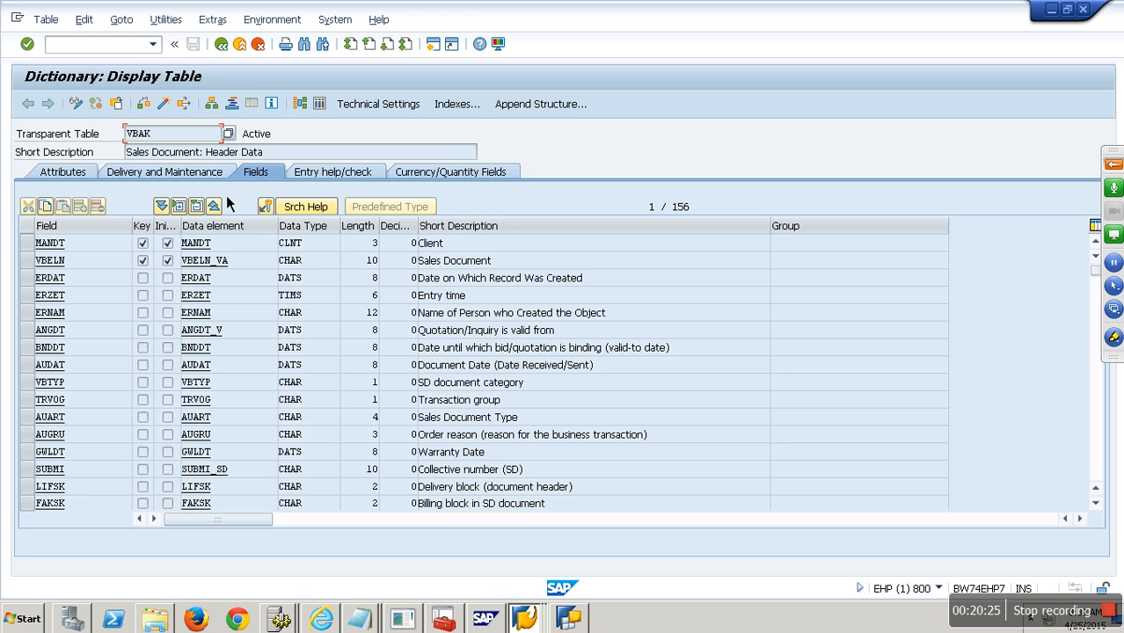
left_click_drag(183, 151, 49, 148)
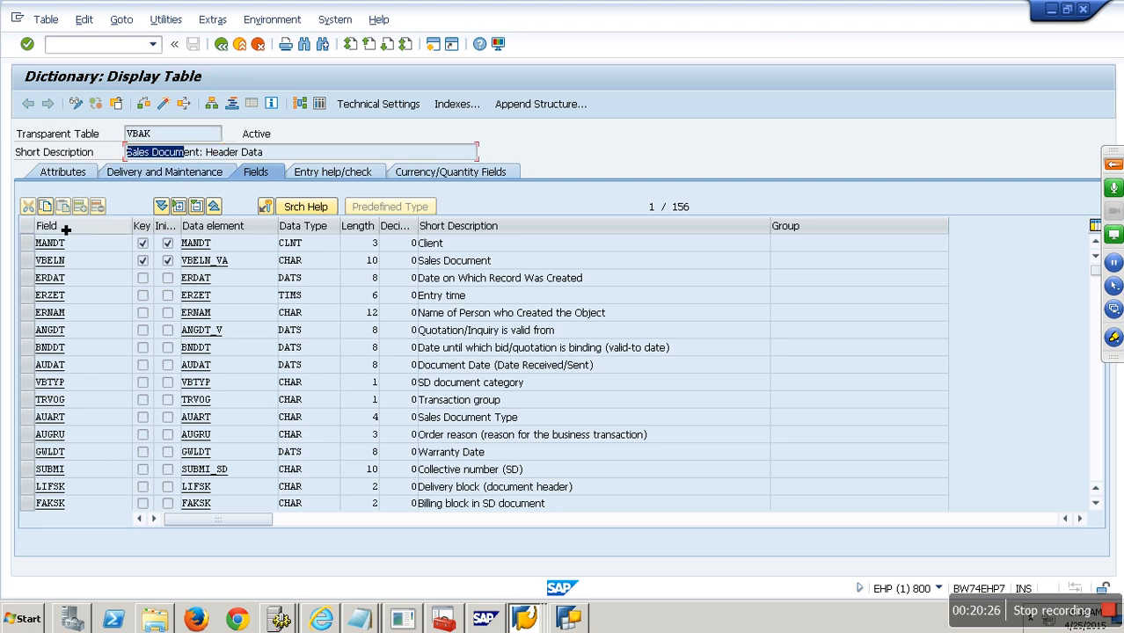
left_click(32, 260)
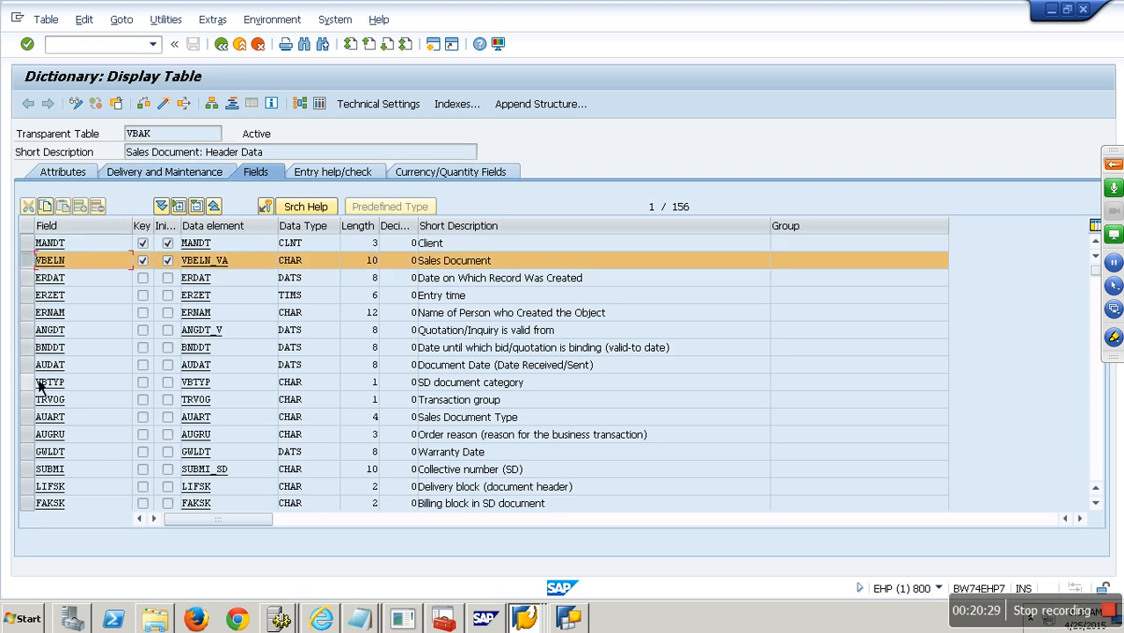
left_click(243, 51)
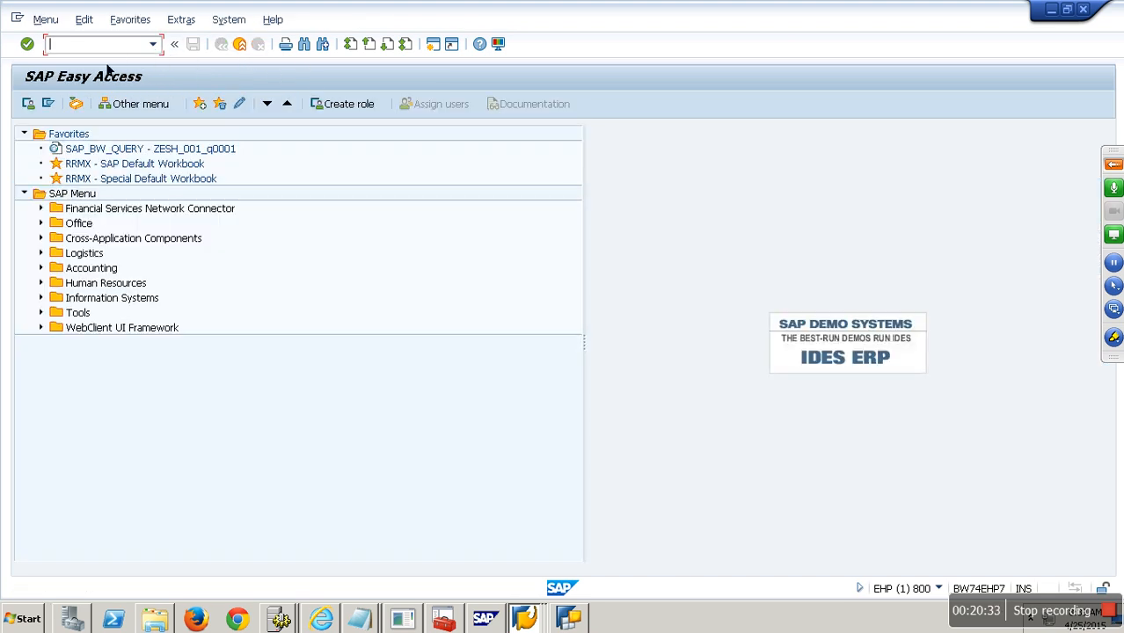
- In RSO2, start creating transaction-data DataSource YDIRECT_DS
type("RSO2")
key("Return")
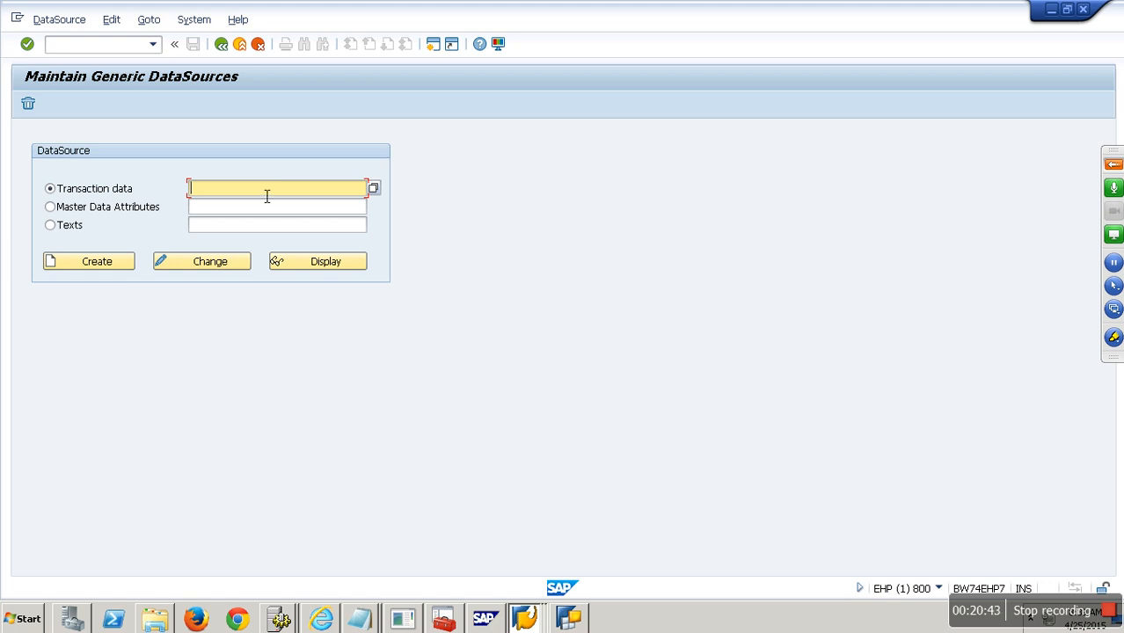
type("YDIRECT_DS")
left_click_drag(279, 195, 126, 204)
key("ctrl+c")
left_click(122, 266)
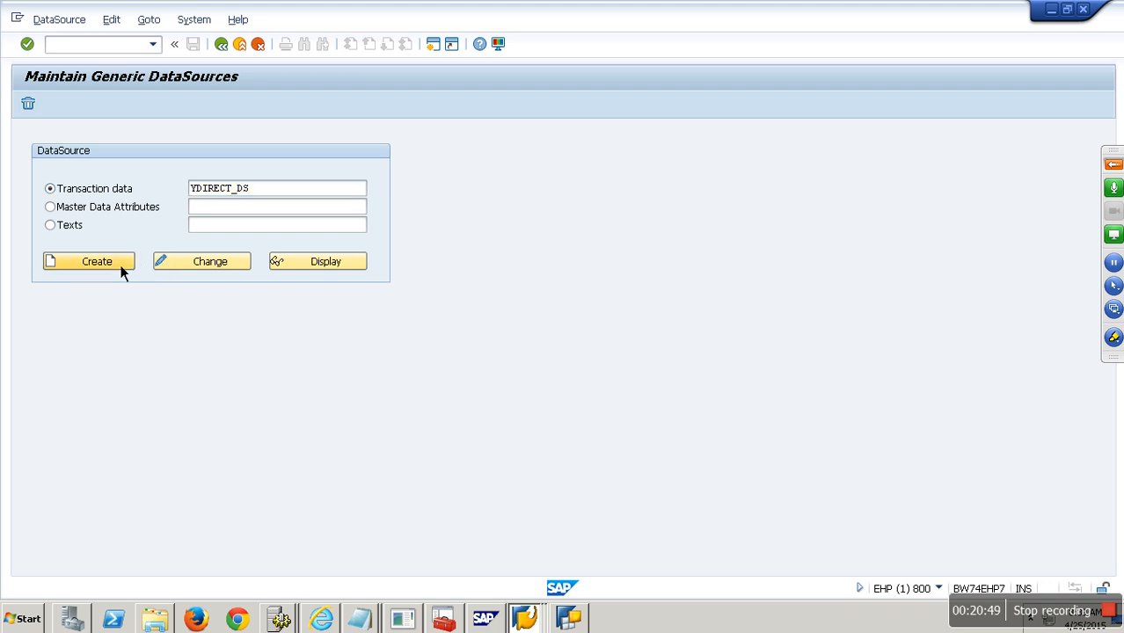
- Enter component SD, all three descriptions YDIRECT_DS and table VBAK, then save
type("SD")
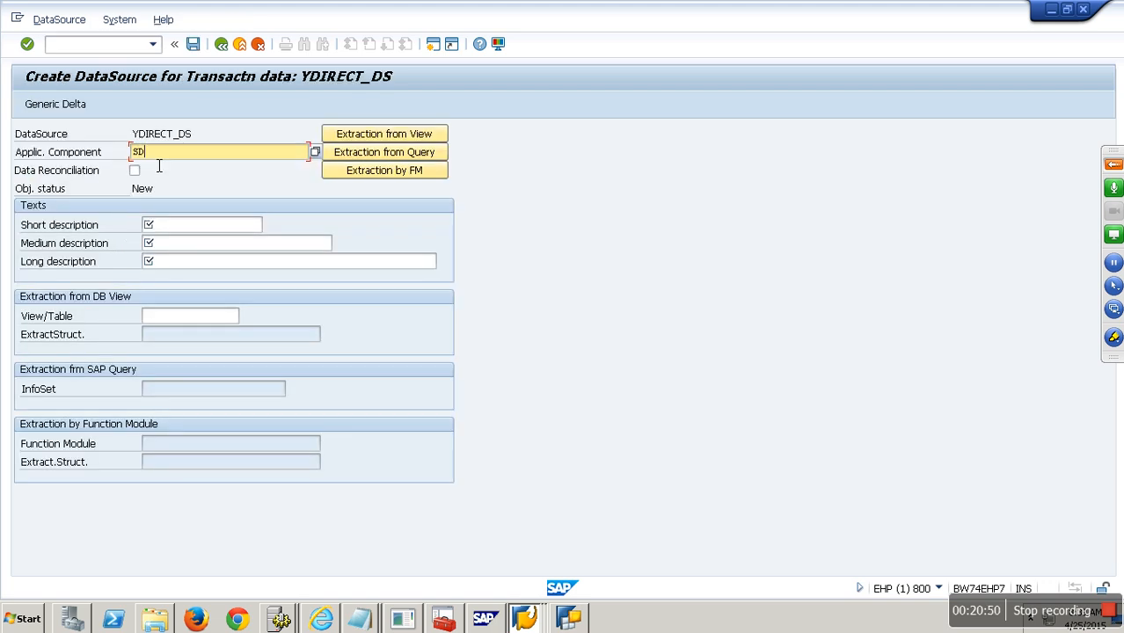
left_click(189, 226)
key("ctrl+v")
left_click(195, 246)
key("ctrl+v")
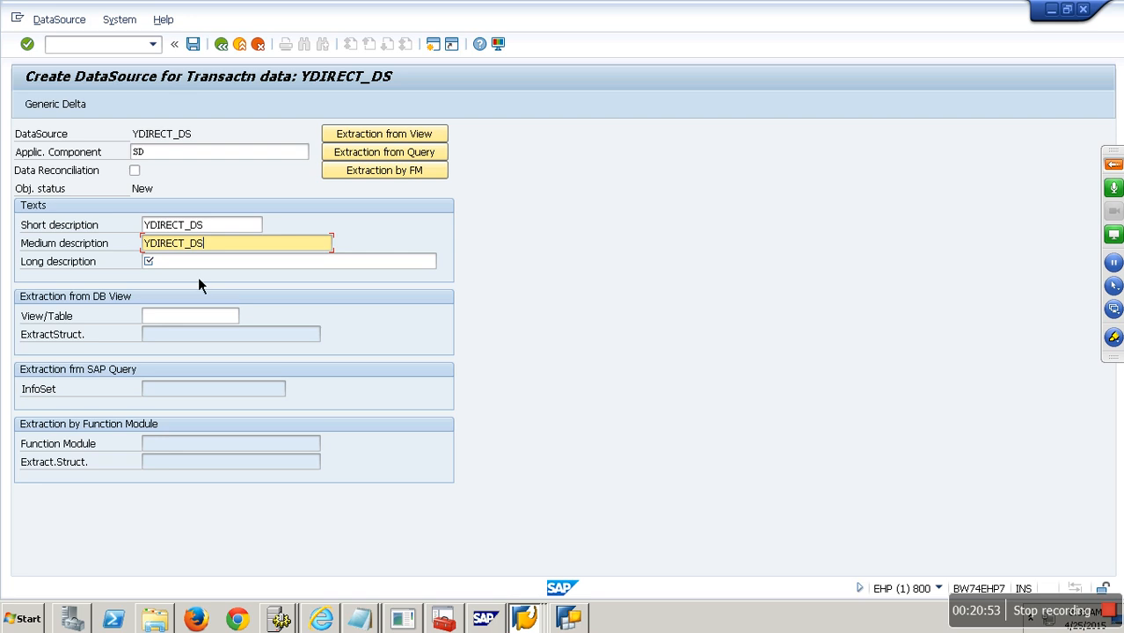
left_click(189, 264)
key("ctrl+v")
left_click(175, 321)
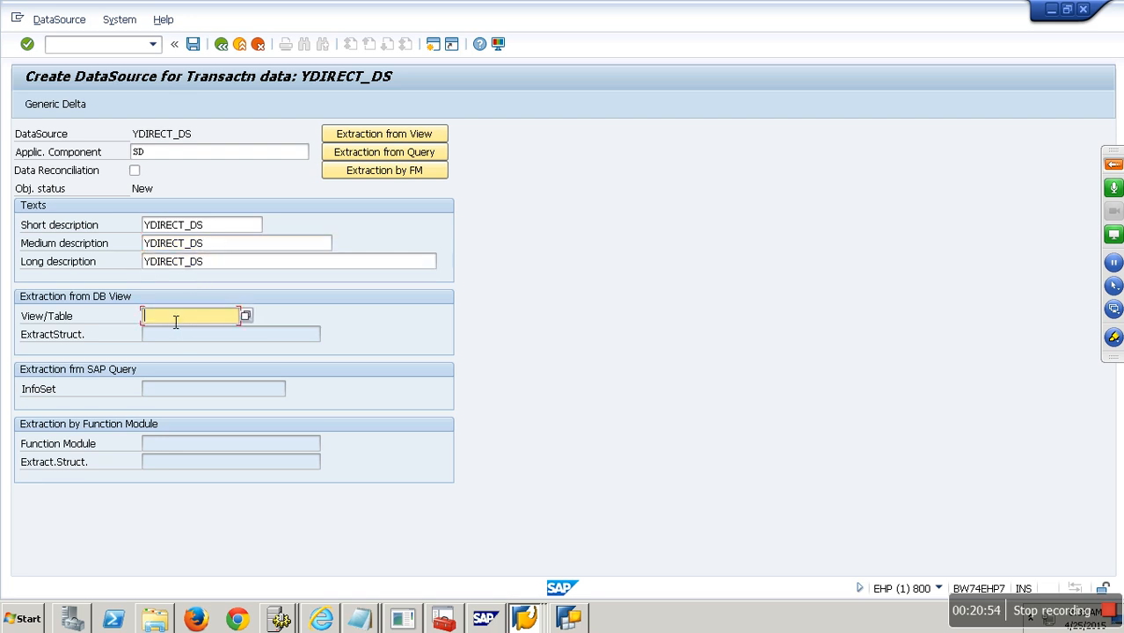
type("VBAK")
left_click(203, 53)
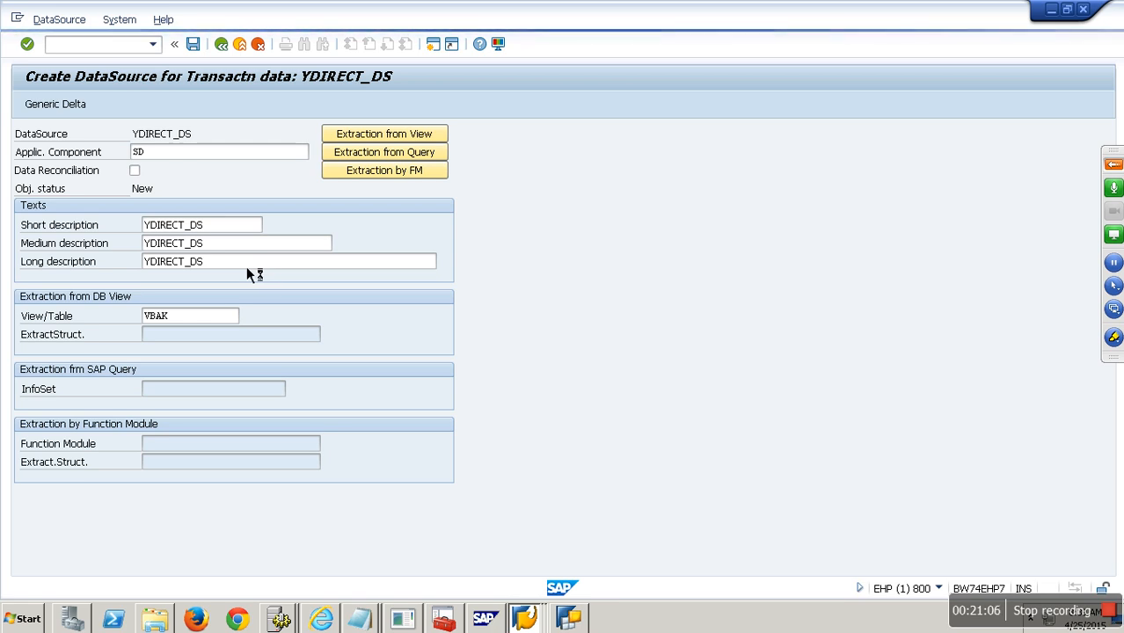
- Save YDIRECT_DS as a local object and review its name, description, package and extract structure
left_click(314, 395)
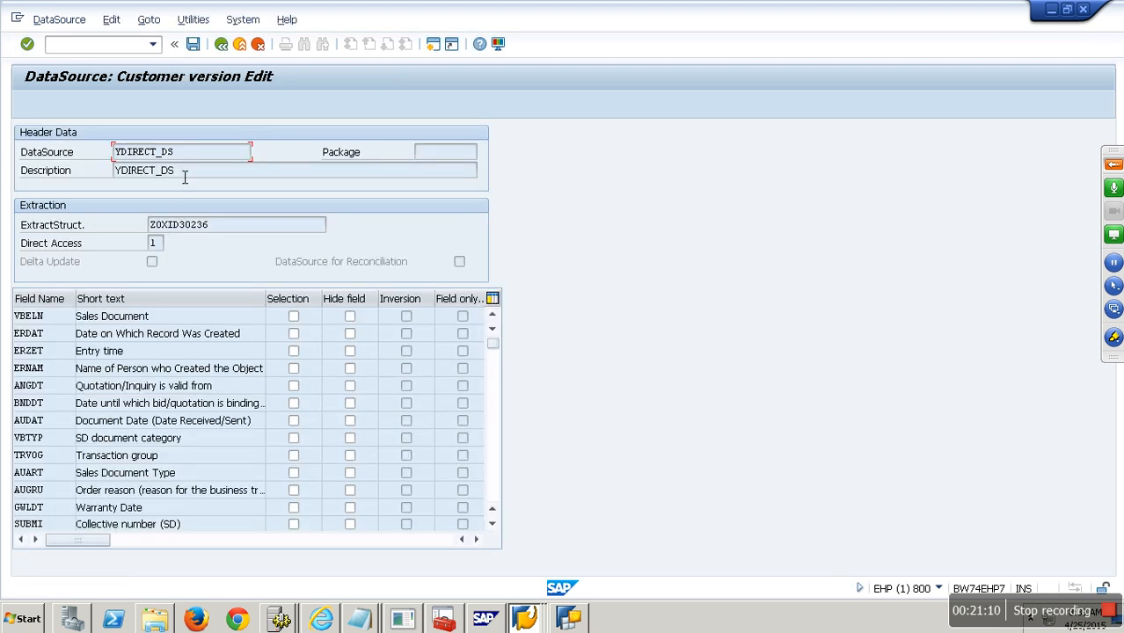
left_click_drag(191, 151, 92, 151)
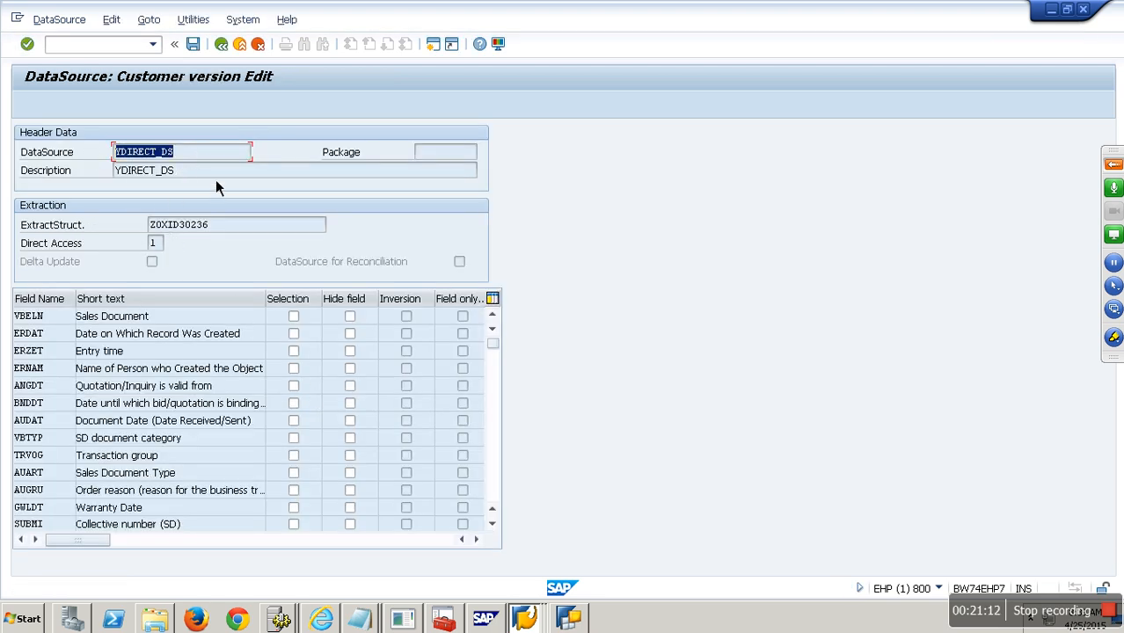
left_click_drag(180, 171, 118, 171)
left_click(449, 155)
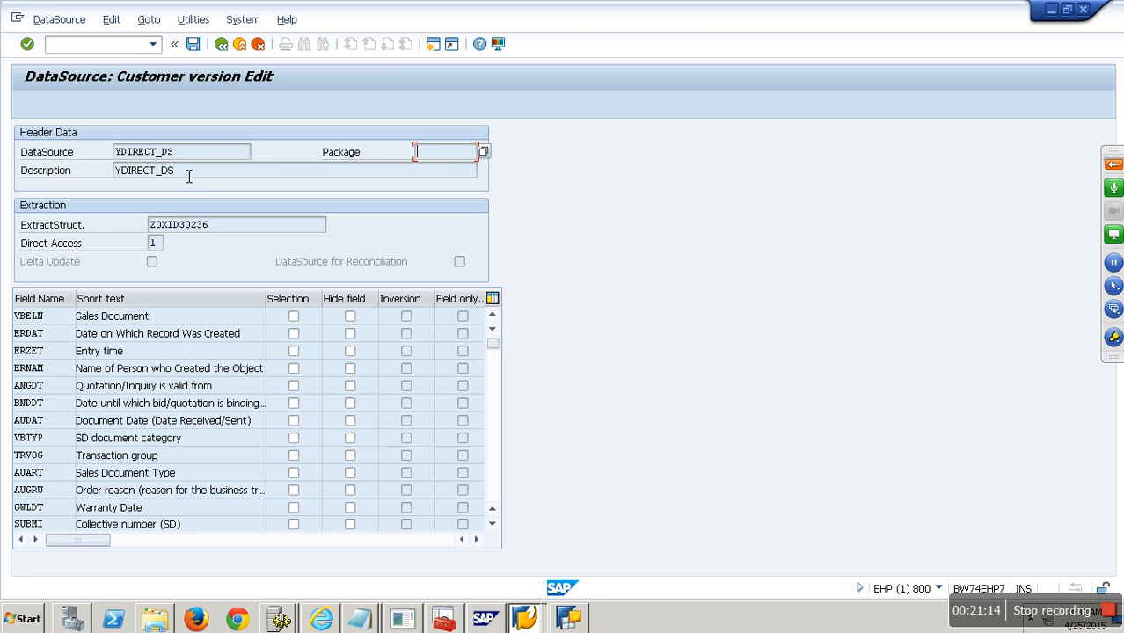
left_click_drag(211, 226, 100, 222)
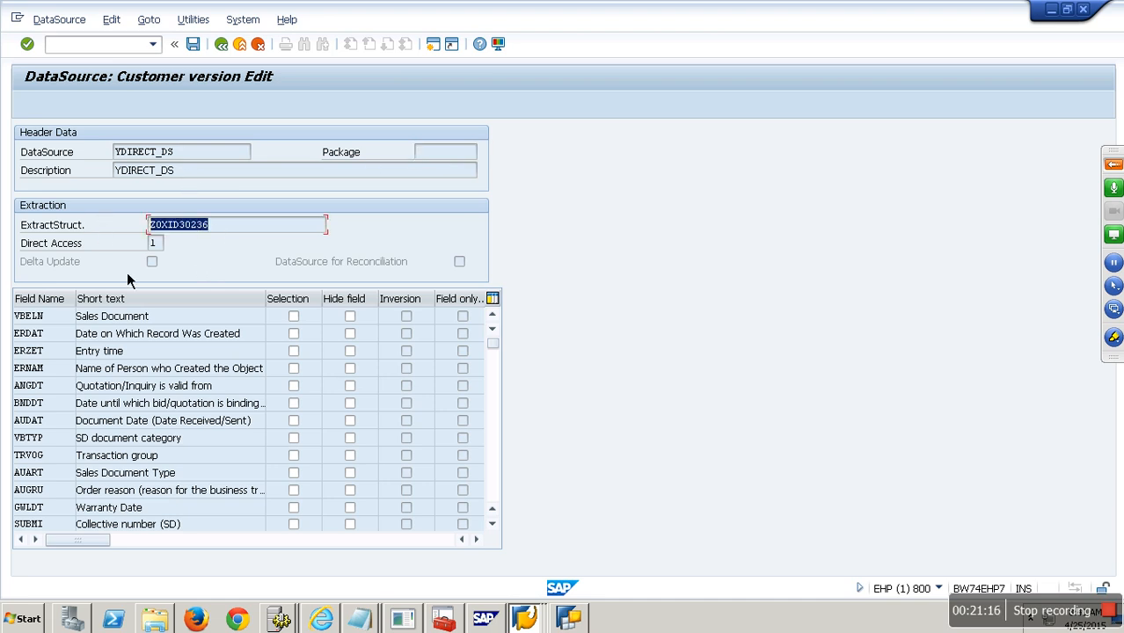
left_click(51, 250)
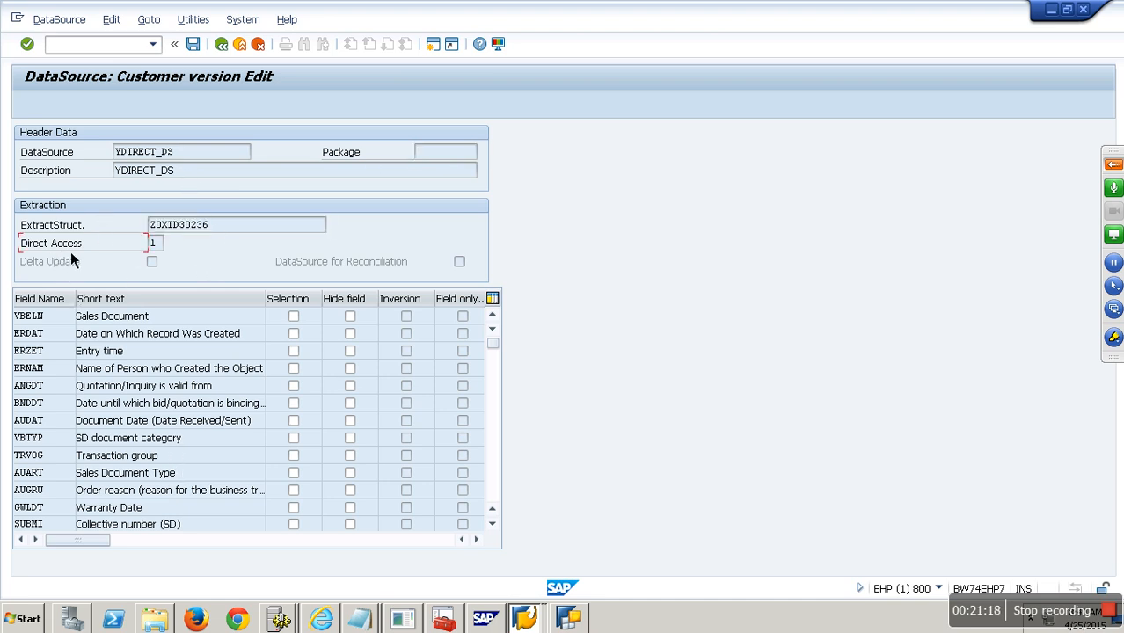
- Set Direct Access to 1 (supported without preaggregation) and hide field ERZET
left_click(161, 245)
left_click(169, 245)
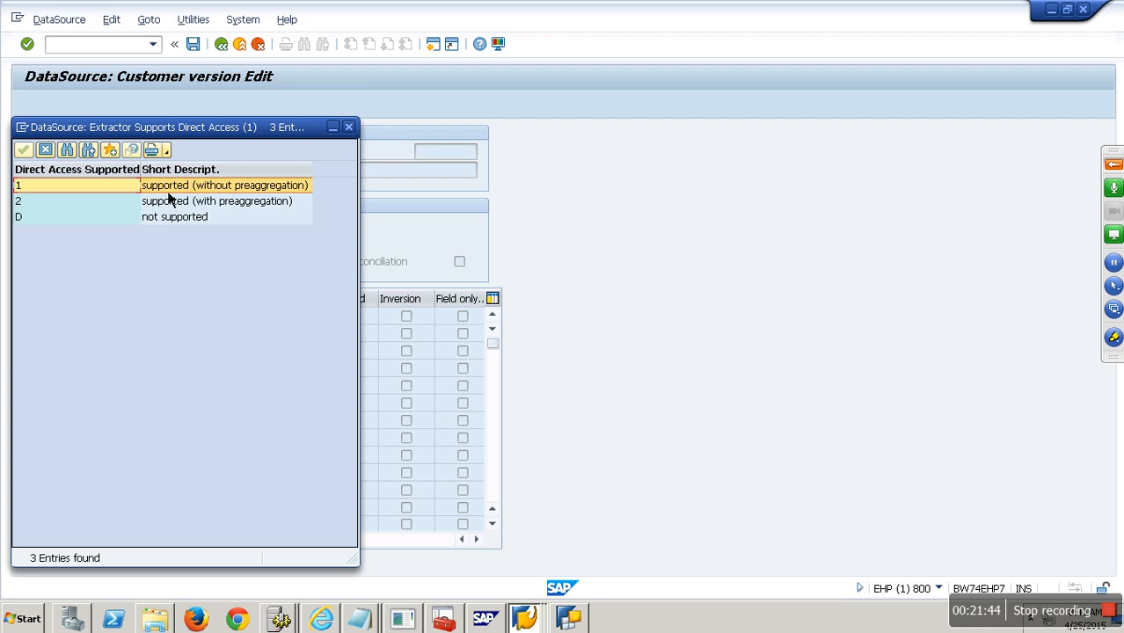
left_click(46, 152)
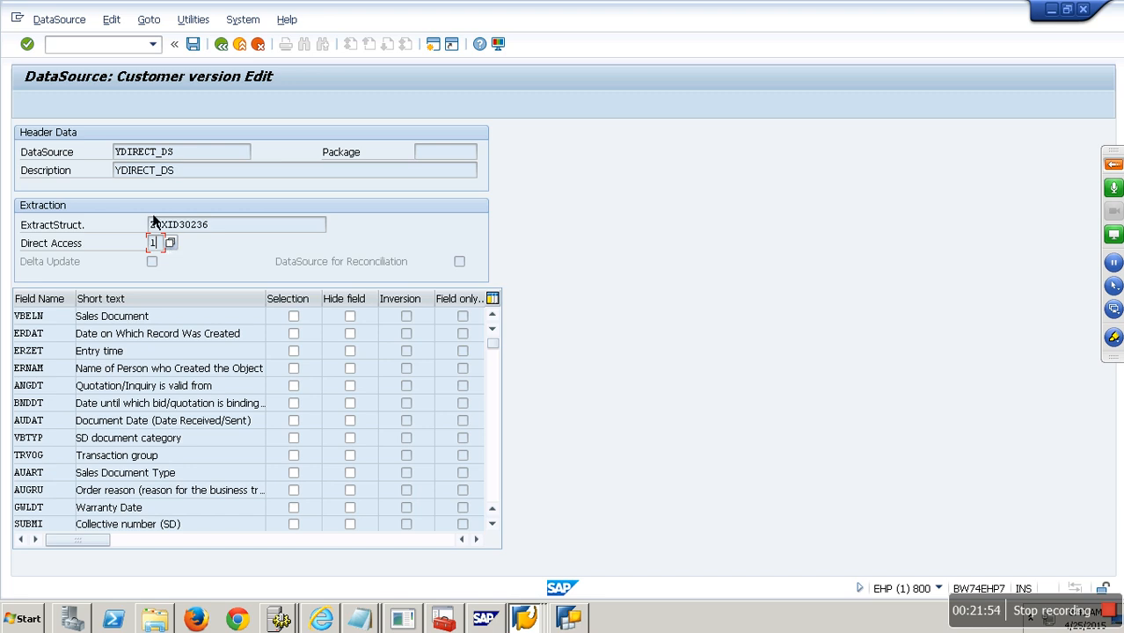
left_click(351, 351)
- Hide fields ERNAM, AUGRU, GWLDT, LIFSK, VKORG, KNUMV, VDATU, KALSM, VSBED and FKARA
left_click(350, 368)
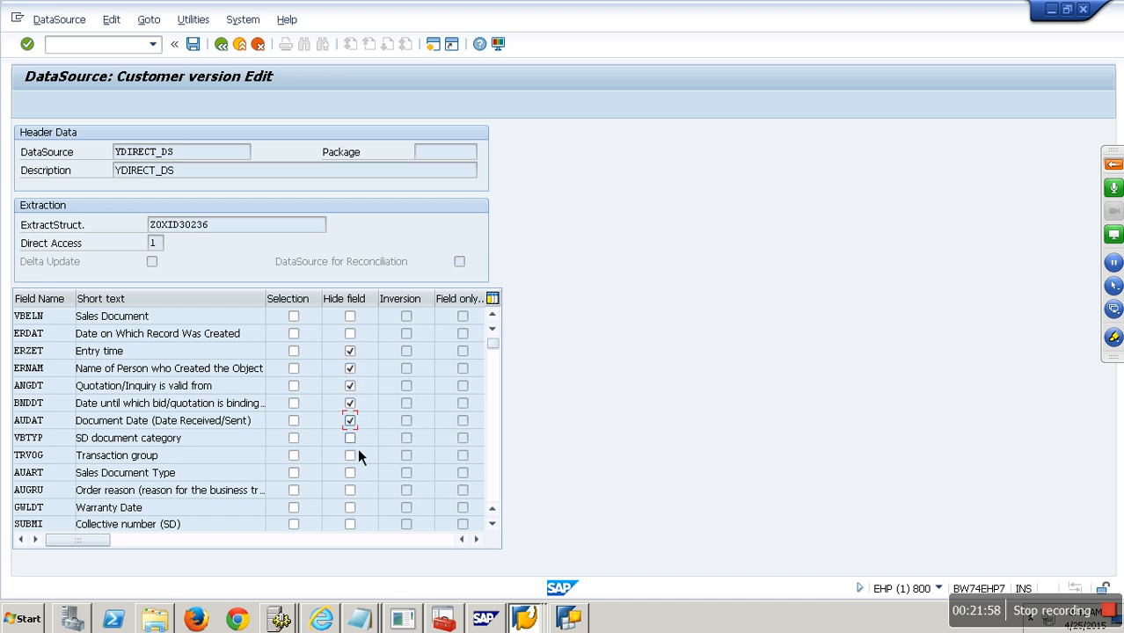
left_click(350, 490)
left_click(360, 510)
scroll(373, 397, "down", 3)
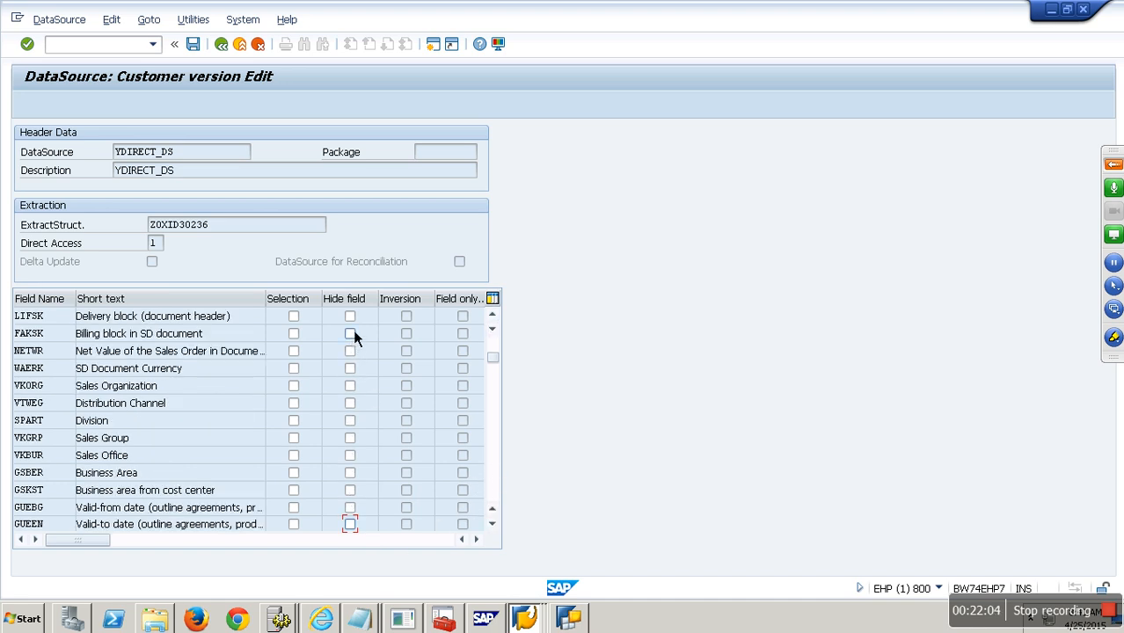
left_click(355, 318)
left_click(355, 388)
scroll(502, 497, "down", 3)
left_click(356, 319)
left_click(352, 335)
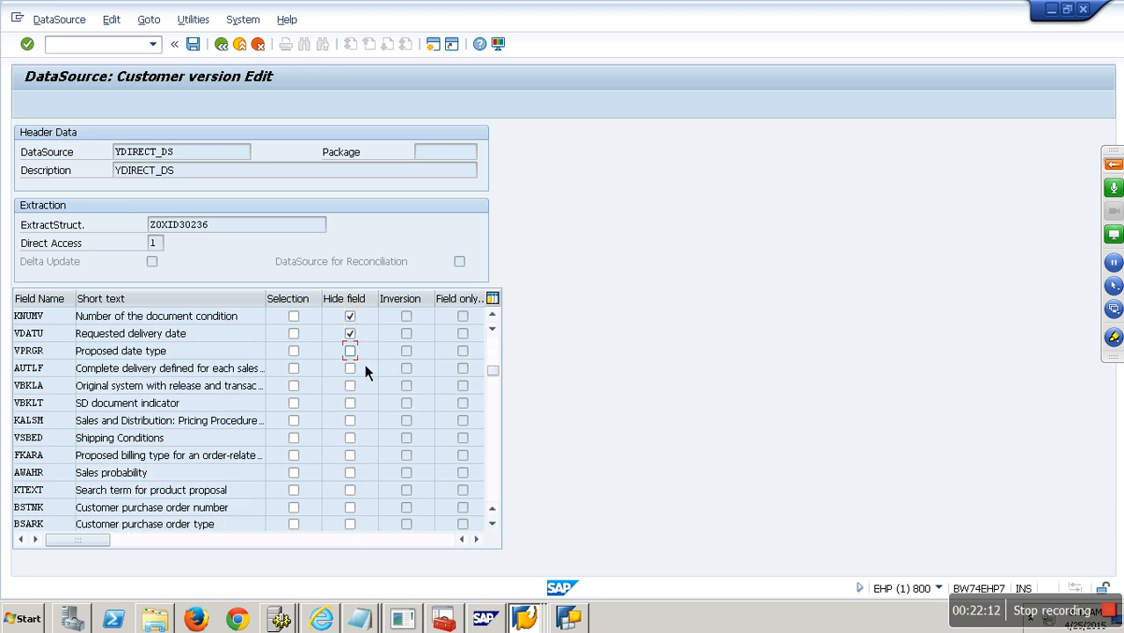
left_click(356, 422)
left_click(360, 440)
left_click(362, 456)
- Hide fields BSTDK, IHREZ, BNAME, TELF1, MAHZA, MAHDT, KUNNR, KOSTL, STWAE, AEDAT and KVGR1
scroll(499, 491, "down", 3)
left_click(351, 317)
left_click(372, 351)
left_click(373, 368)
left_click(374, 385)
left_click(375, 403)
left_click(378, 421)
left_click(381, 440)
left_click(377, 456)
left_click(376, 490)
left_click(377, 510)
left_click(378, 526)
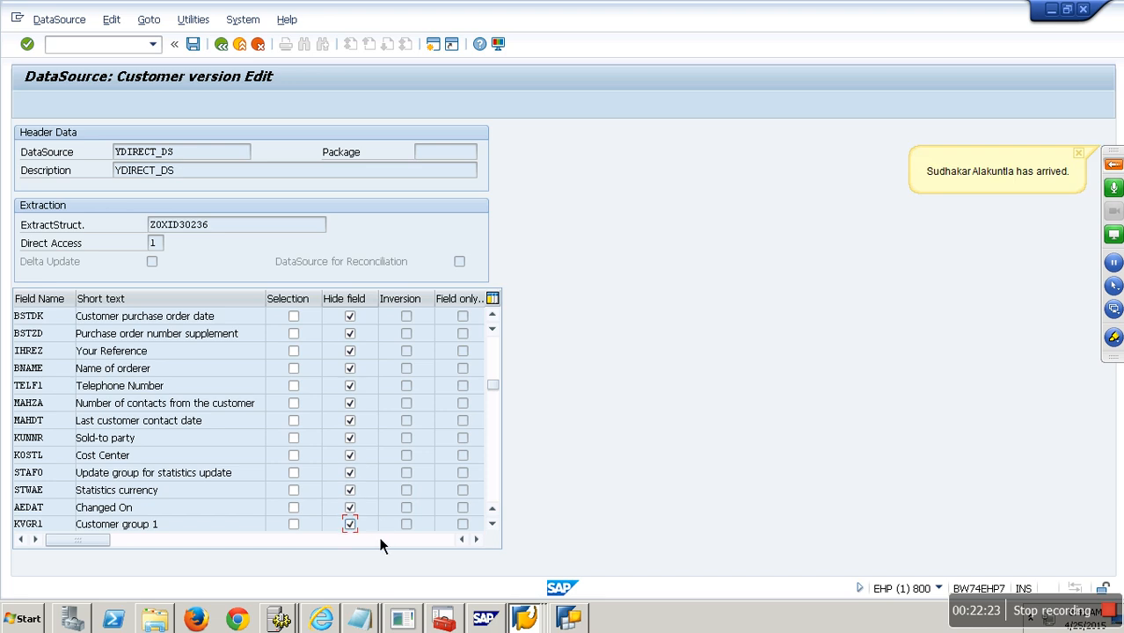
- Hide fields KVGR2 through KKBER and CMWAE through AMTBL
left_click(497, 485)
left_click(366, 322)
key("space")
key("Down")
key("space")
key("Down")
key("space")
key("Down")
key("space")
key("Down")
key("space")
key("Down")
key("space")
key("Down")
key("space")
key("Down")
key("space")
key("Down")
key("space")
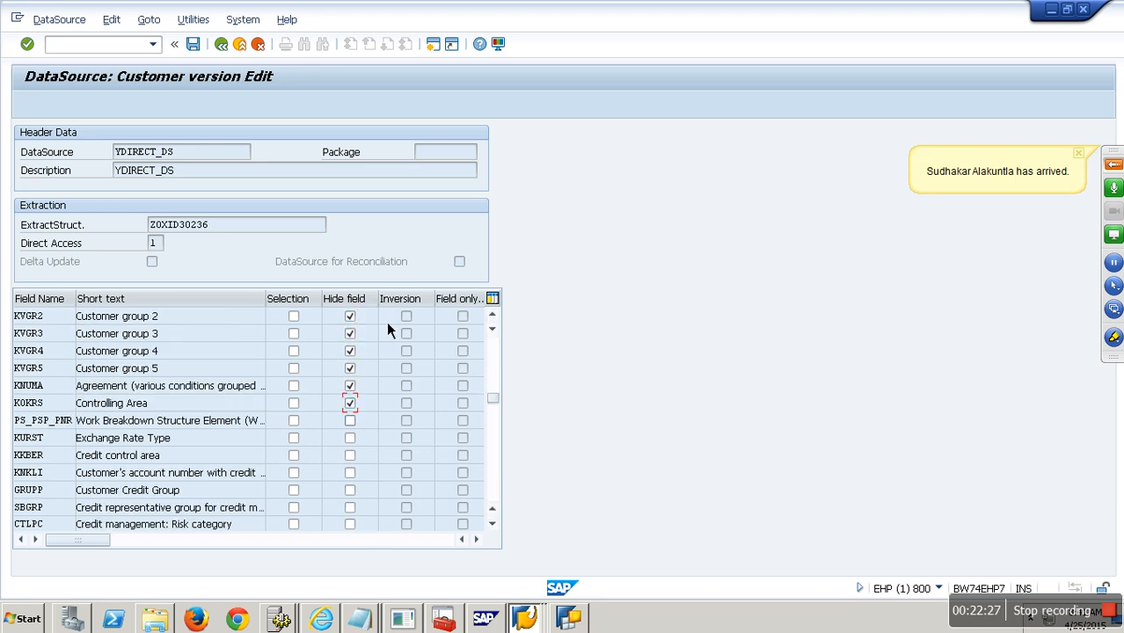
key("Down")
key("space")
key("Down")
key("space")
key("Down")
key("space")
key("Down")
key("space")
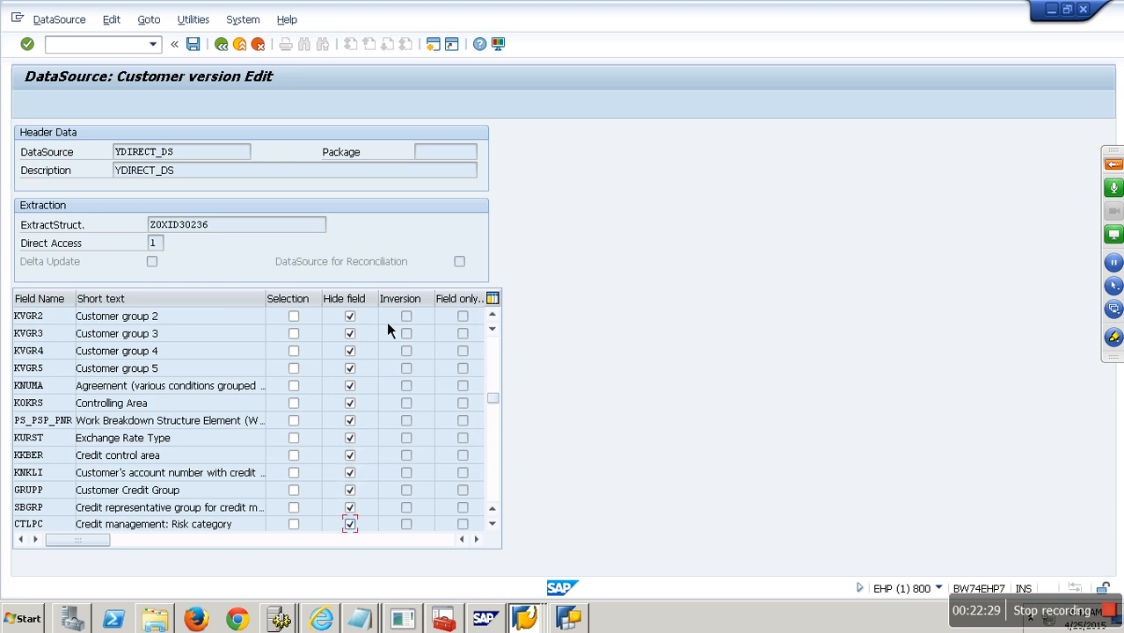
left_click(496, 472)
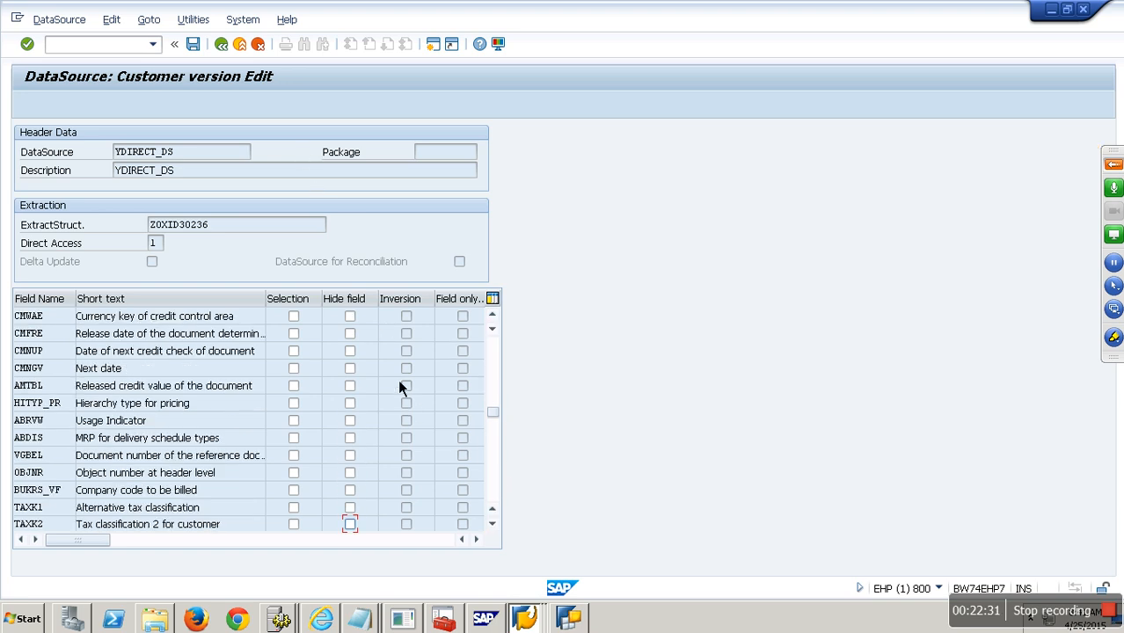
key("Down")
key("space")
key("Down")
key("space")
key("Down")
key("space")
- Hide fields HITYP_PR, ABRVW, ABDIS, VGBEL, the following fields and QMNUM
key("Down")
key("space")
key("Down")
key("space")
key("Down")
key("space")
key("Down")
key("space")
key("Down")
key("space")
key("Down")
key("space")
key("Down")
key("space")
key("Down")
key("space")
key("Down")
key("space")
scroll(478, 455, "down", 4)
key("Down")
key("space")
key("Down")
key("space")
key("Down")
key("space")
key("Down")
key("space")
key("Down")
key("space")
key("Down")
key("space")
key("Down")
key("space")
key("Down")
key("space")
key("Down")
key("space")
key("Down")
key("space")
key("Down")
key("space")
key("Down")
key("space")
key("Down")
key("space")
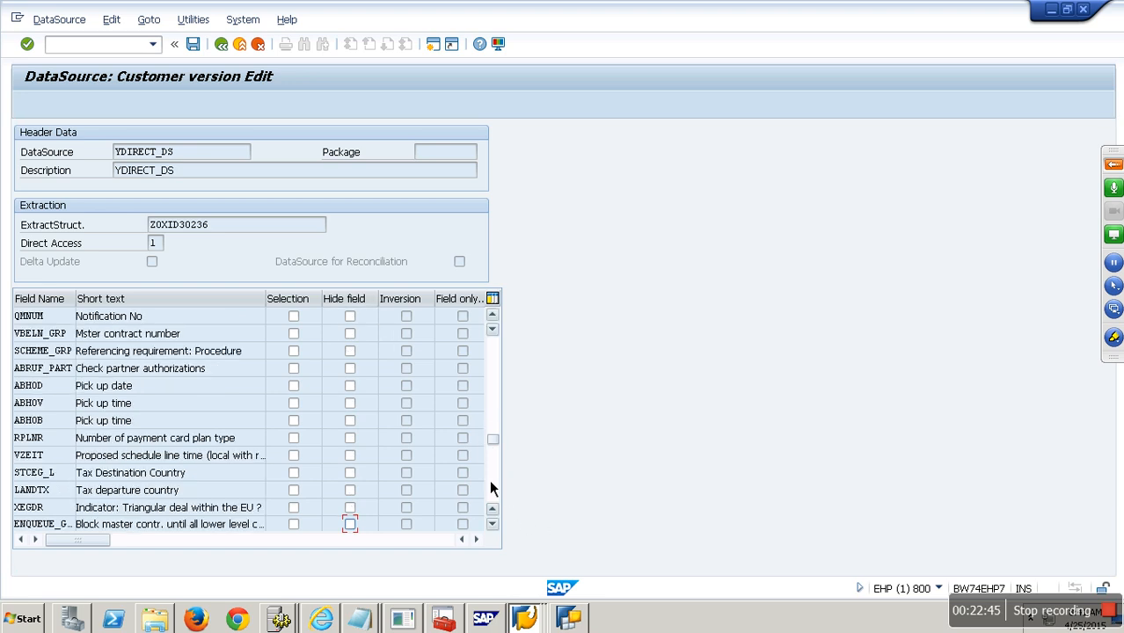
key("Down")
key("space")
key("Down")
key("space")
key("Down")
key("space")
key("Down")
key("space")
key("Down")
key("space")
key("Down")
key("space")
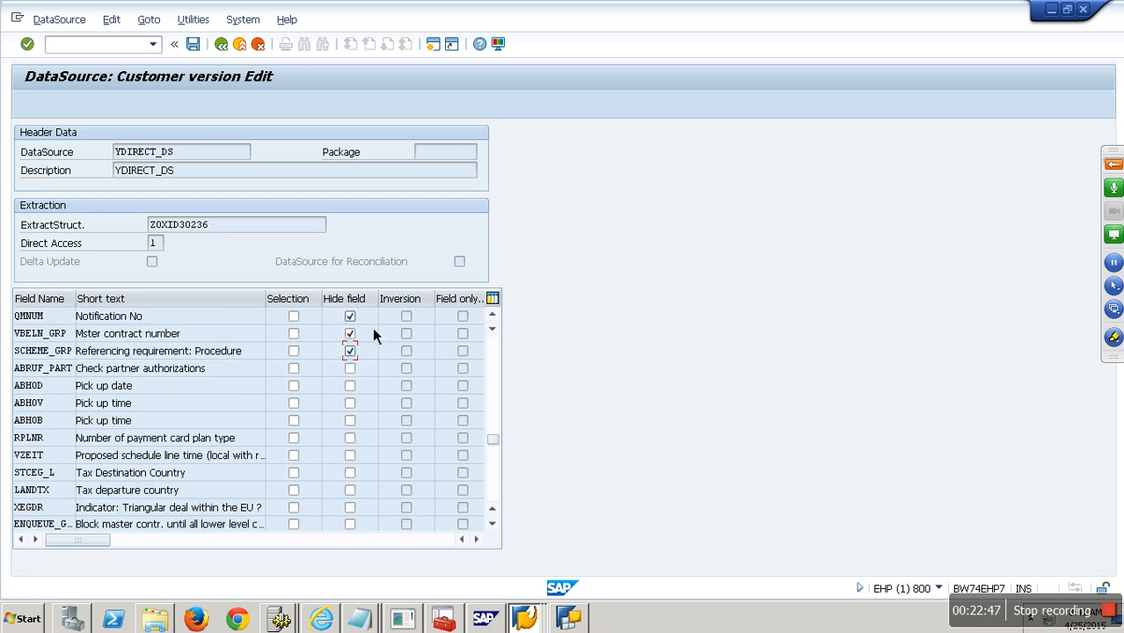
key("Down")
key("space")
key("Down")
key("space")
key("Down")
key("space")
key("Down")
key("space")
key("Down")
key("space")
key("Down")
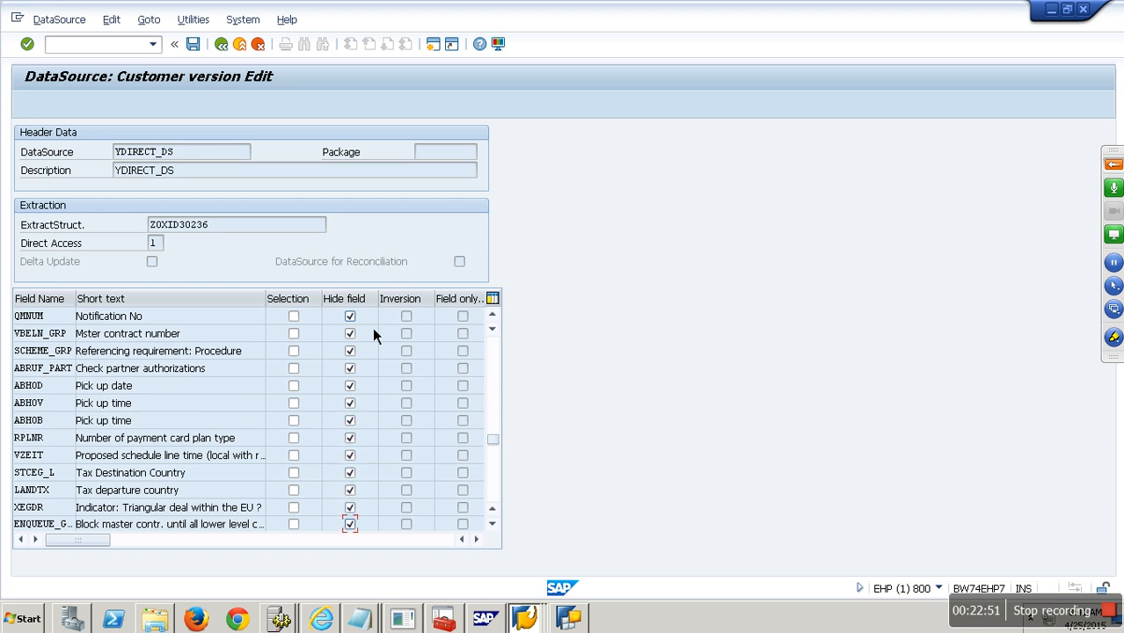
- Hide fields FMBDAT through CRM_GUID, Transaction Context GUID through REP_FREQ
left_click(495, 492)
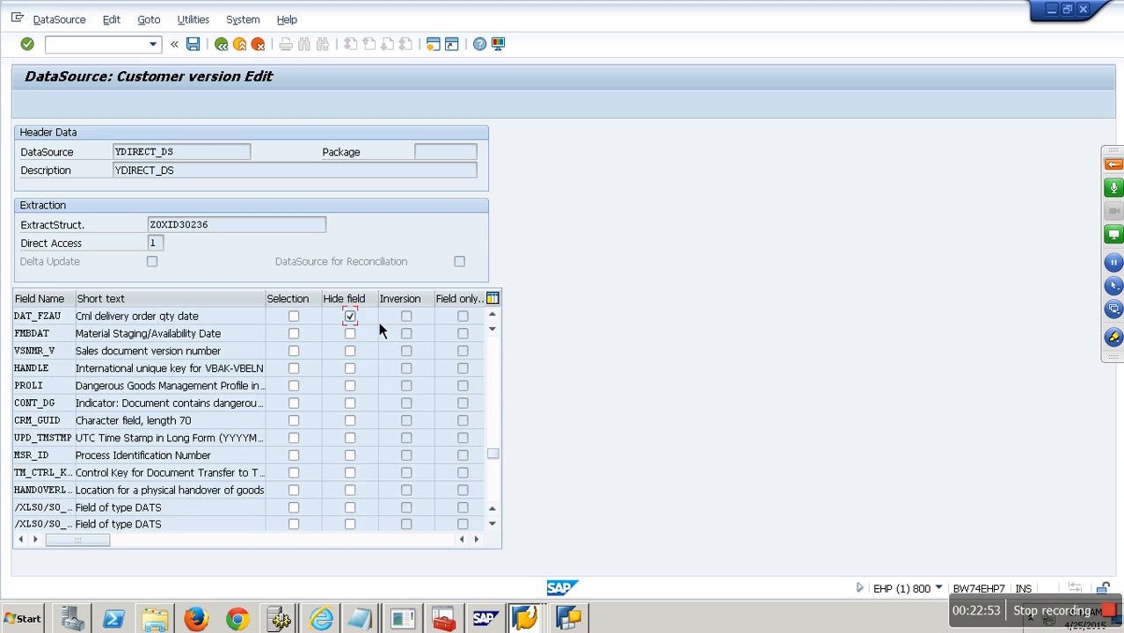
key("Down")
key("space")
key("Down")
key("space")
key("Down")
key("space")
key("Down")
key("space")
key("Down")
key("space")
key("Down")
key("space")
key("Down")
key("space")
key("Down")
key("space")
key("Down")
key("space")
key("Down")
key("space")
key("Down")
key("space")
key("Down")
key("space")
left_click(494, 490)
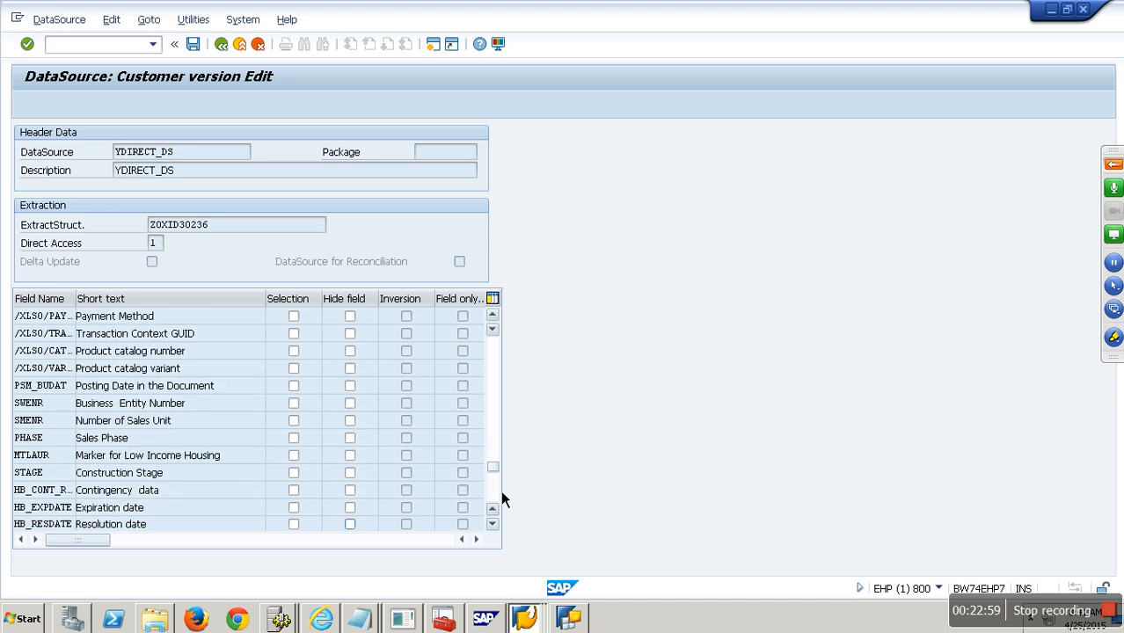
key("Down")
key("space")
key("Down")
key("space")
key("Down")
key("space")
key("Down")
key("space")
key("Down")
key("space")
key("Down")
key("space")
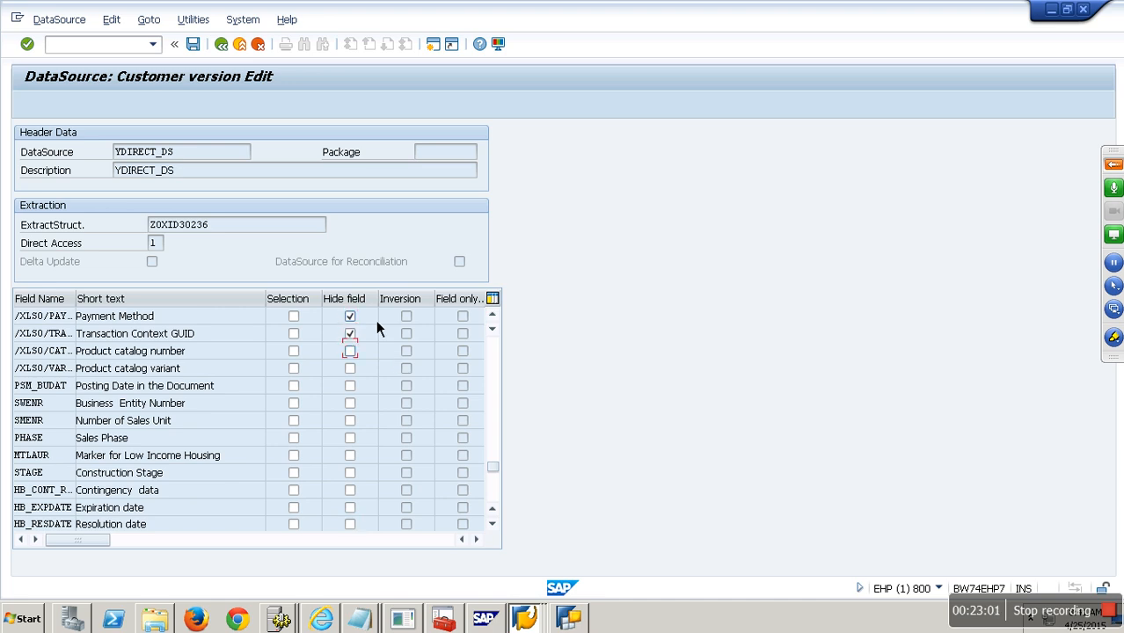
key("Down")
key("space")
key("Down")
key("space")
key("Down")
key("space")
key("Down")
key("space")
key("Down")
key("space")
key("Down")
key("space")
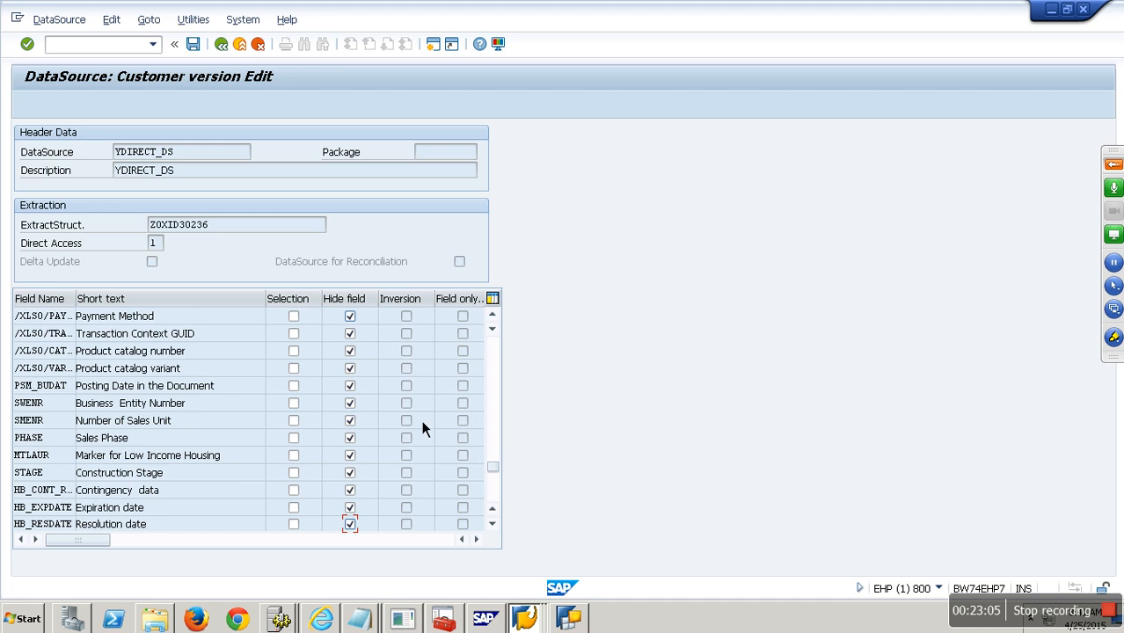
left_click(495, 493)
left_click(350, 317)
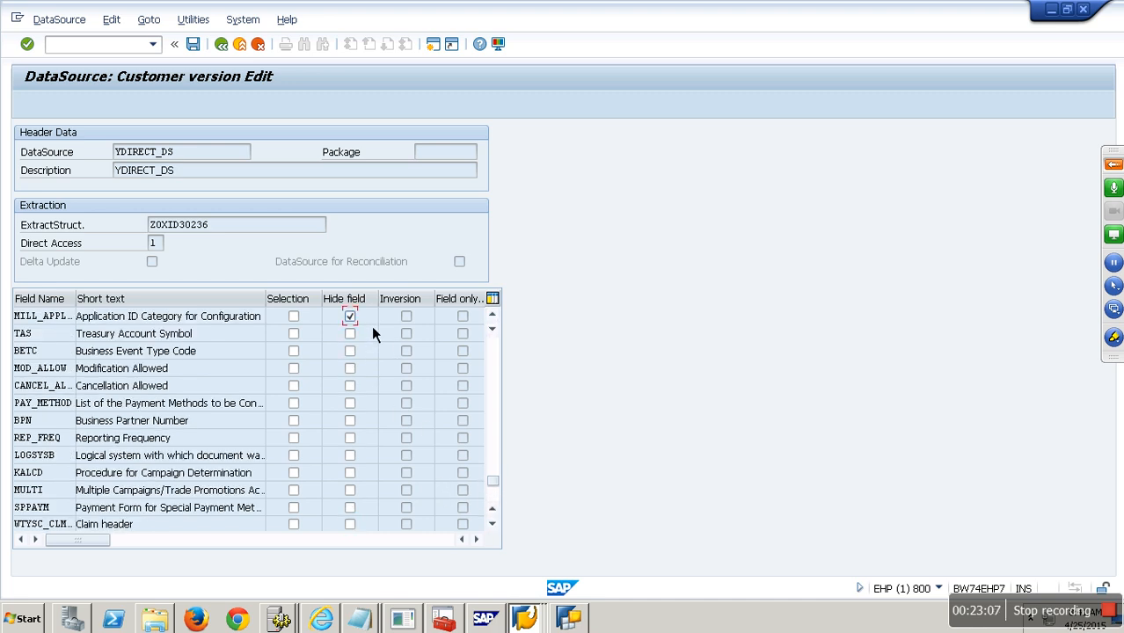
key("Down")
key("space")
key("Down")
key("space")
key("Down")
key("space")
key("Down")
key("space")
key("Down")
key("space")
key("Down")
key("space")
key("Down")
key("space")
key("Down")
key("space")
key("Down")
key("space")
key("Down")
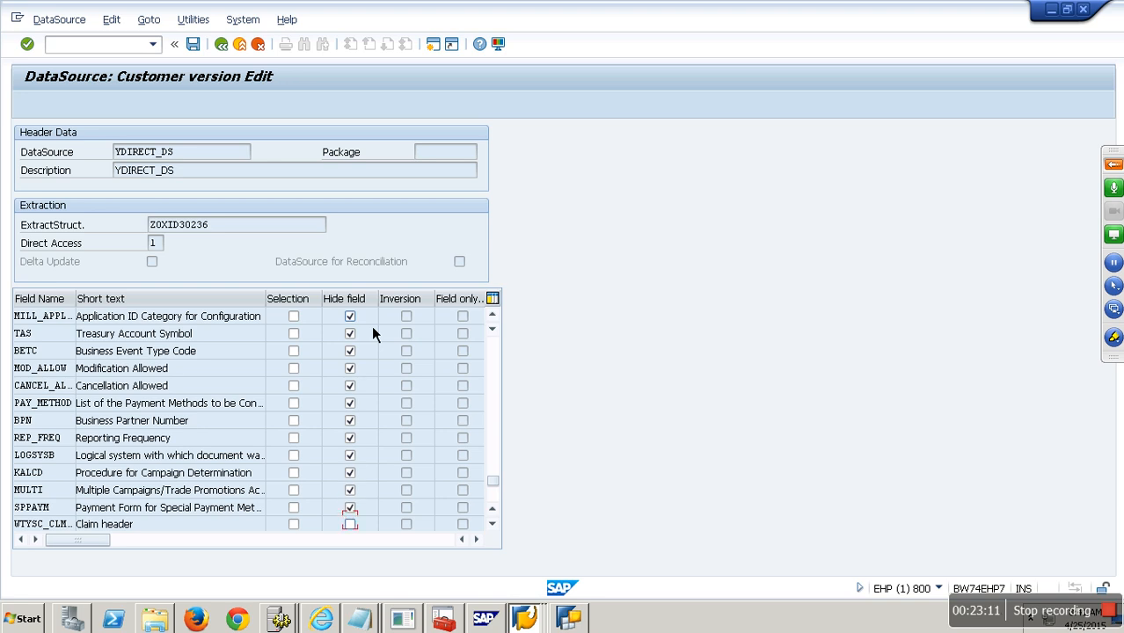
- Save the DataSource YDIRECT_DS with its fields hidden
left_click(493, 498)
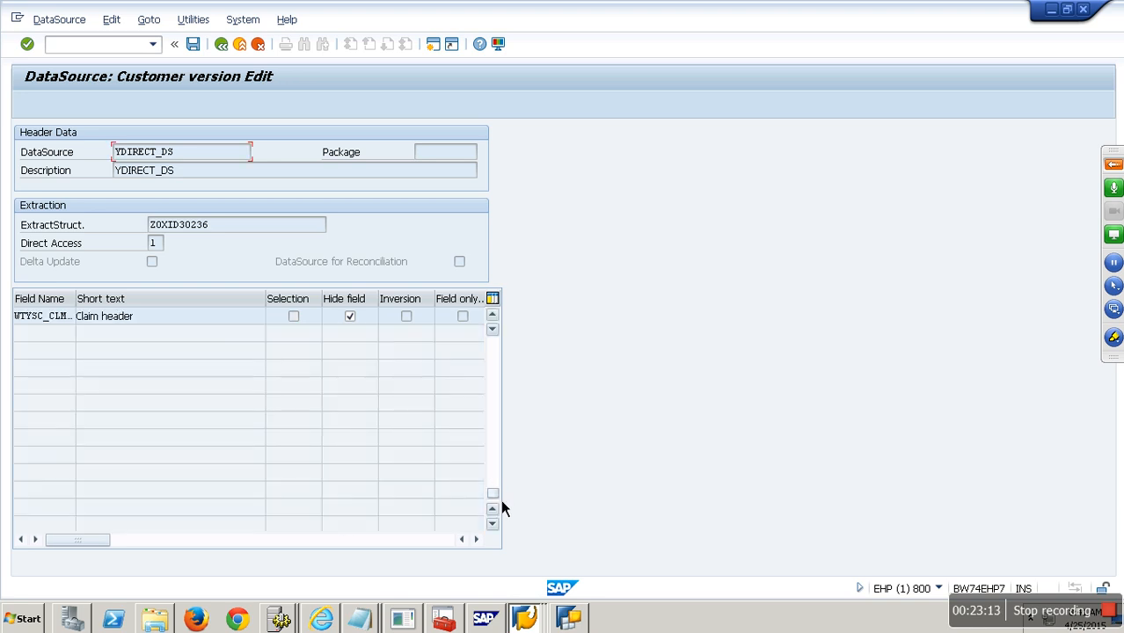
left_click(198, 47)
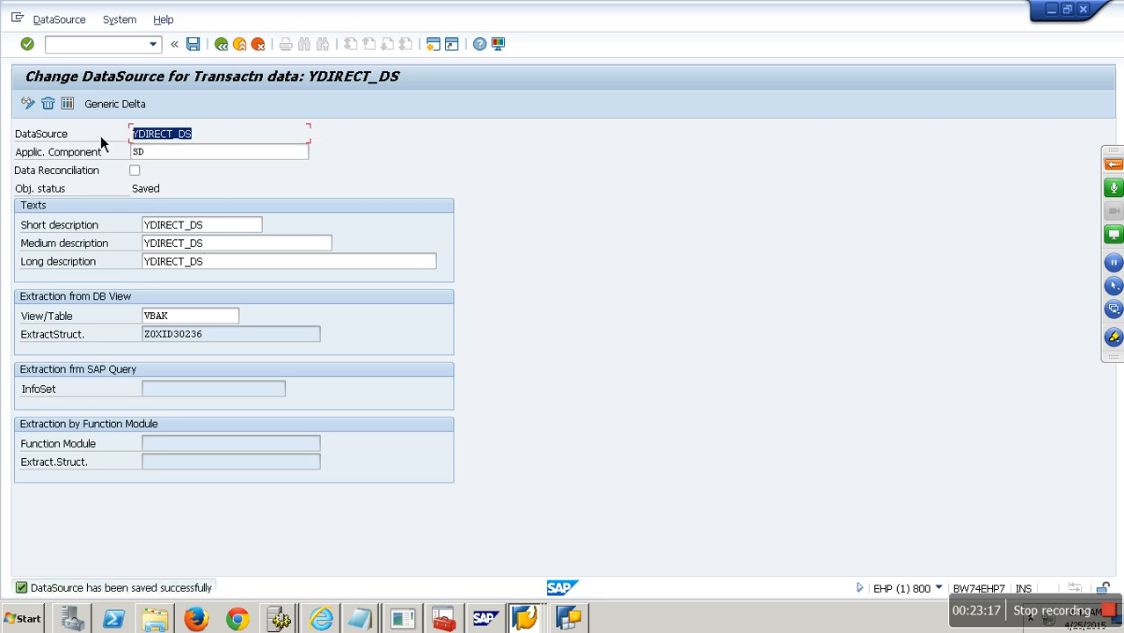
left_click(525, 619)
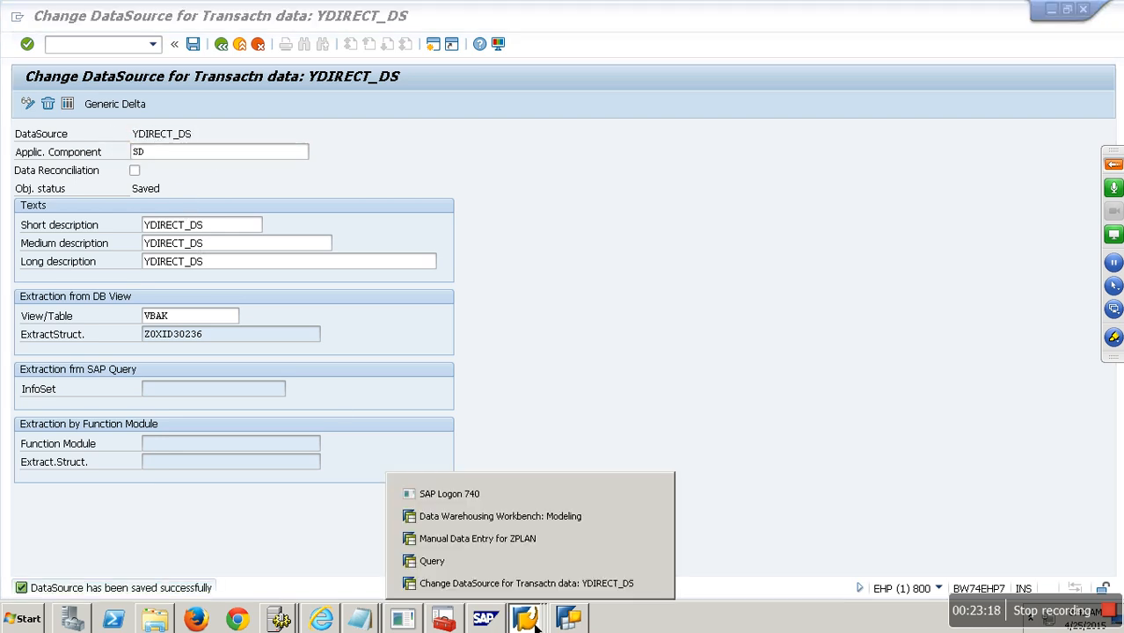
- In BW, replicate YDIRECT_DS from source system ECW_00_800 via RSDS, then open RSA1
left_click(511, 539)
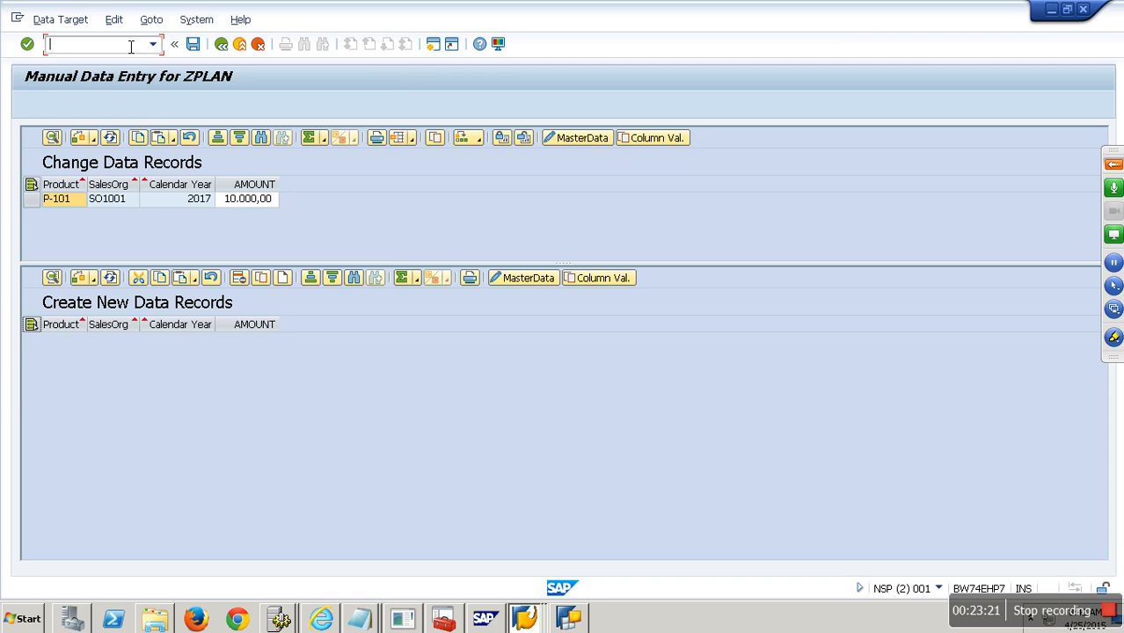
key("Return")
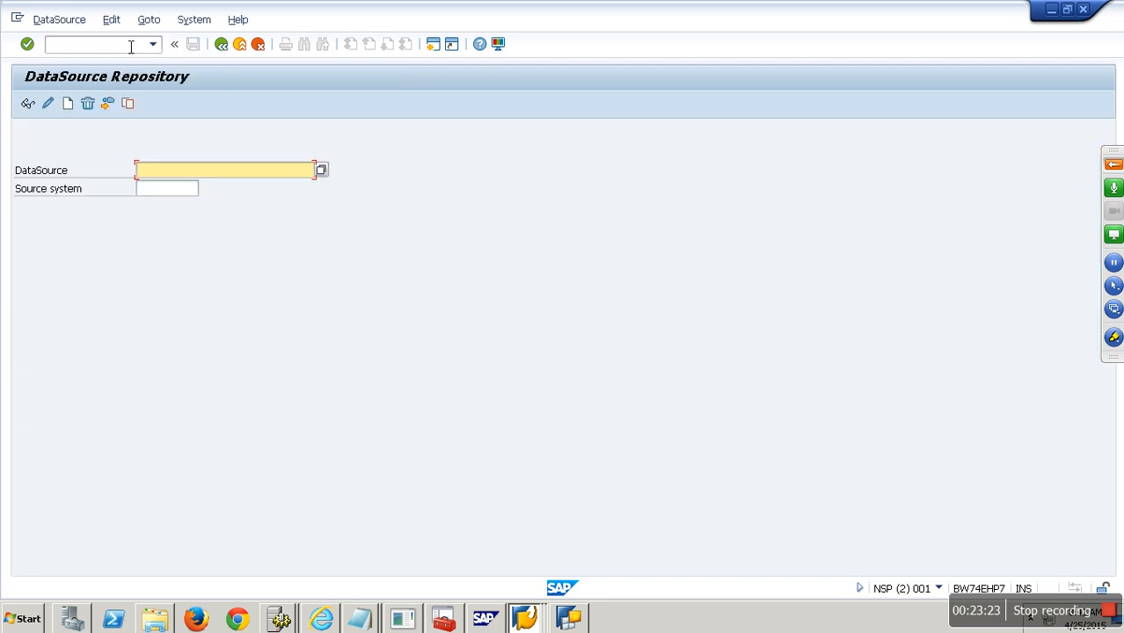
left_click(185, 193)
left_click(181, 203)
left_click(72, 21)
left_click(95, 133)
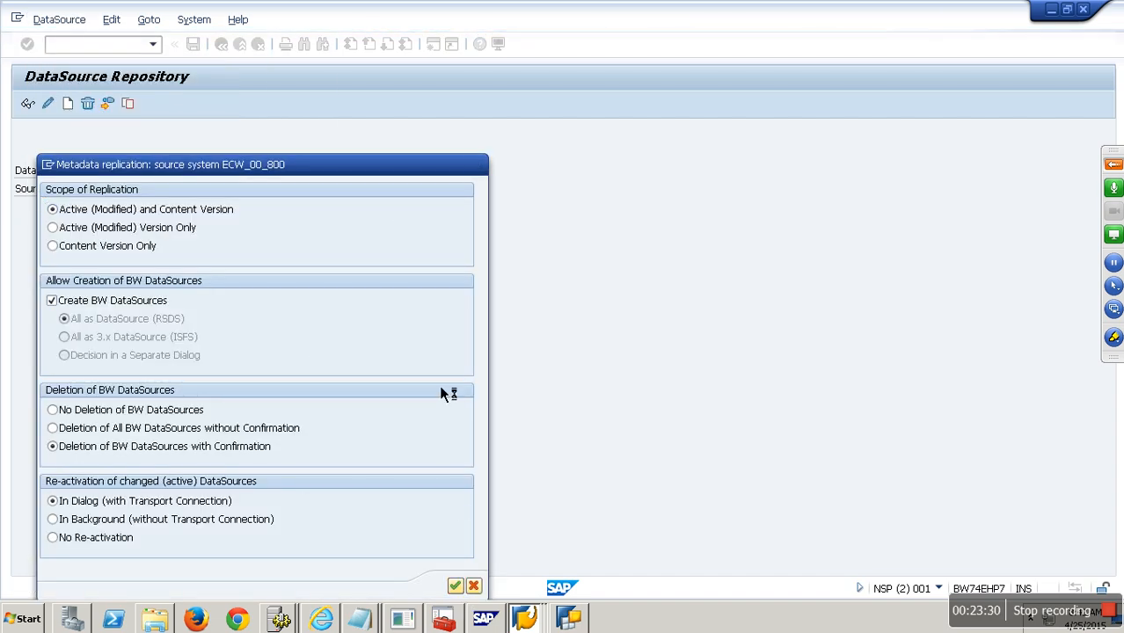
left_click(640, 587)
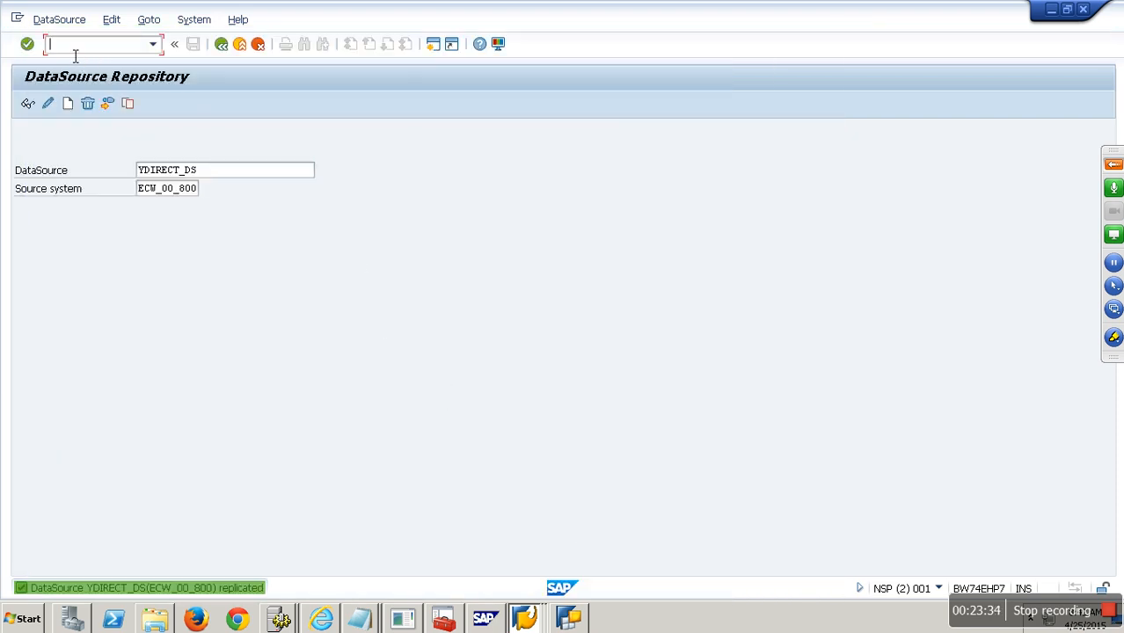
key("Return")
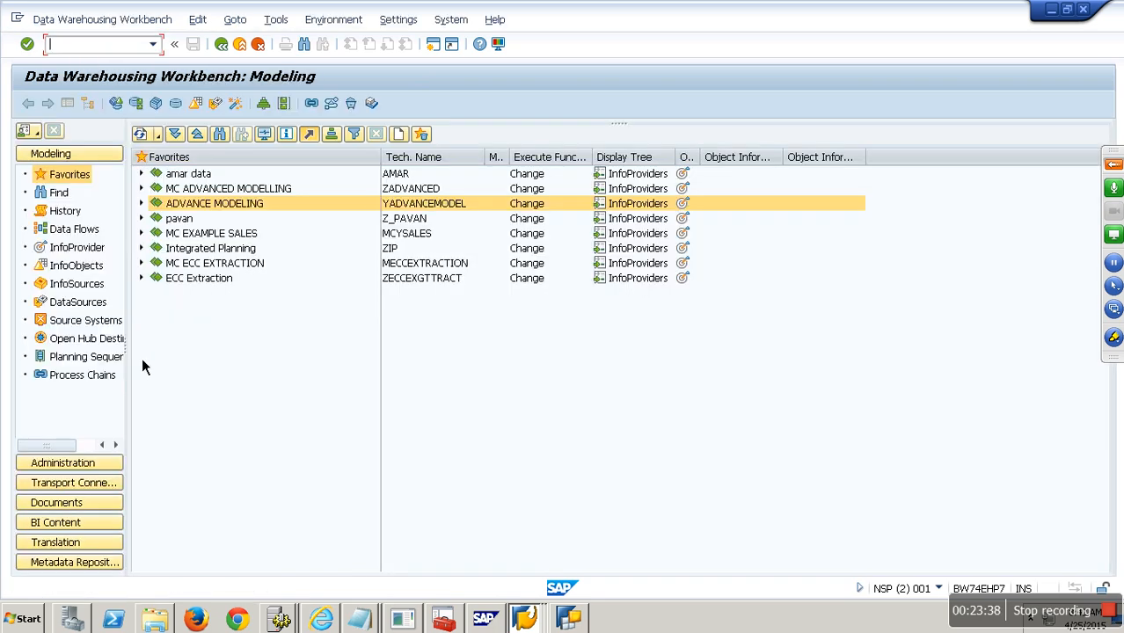
- List ECW_00_800's DataSources, find YDIRECT_DS and open it for change
left_click(79, 303)
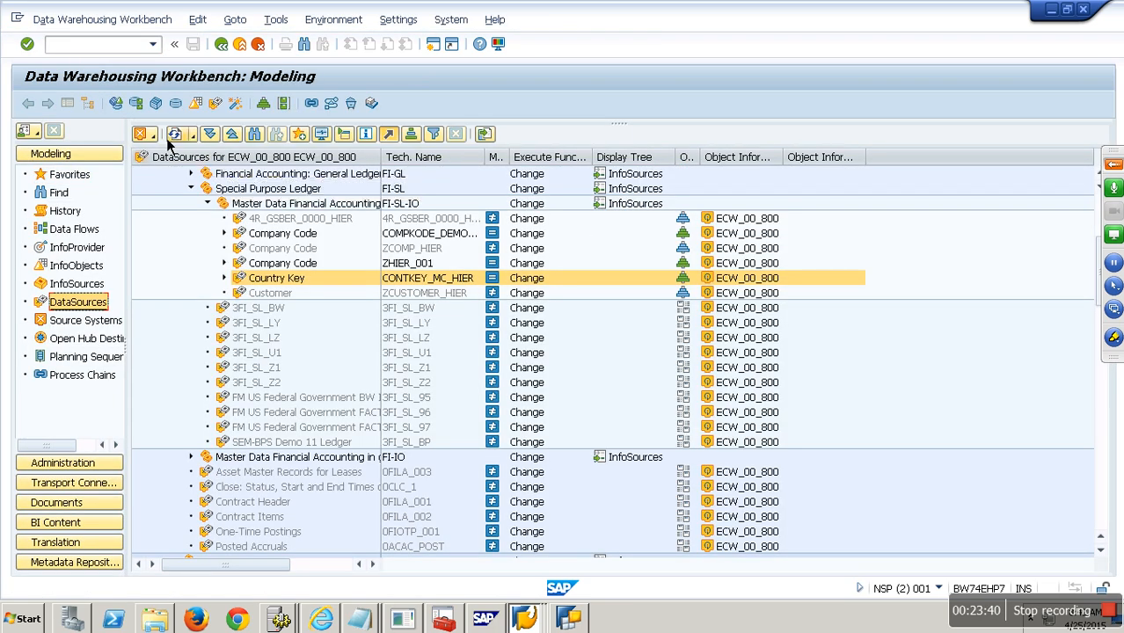
left_click(145, 133)
mouse_move(195, 164)
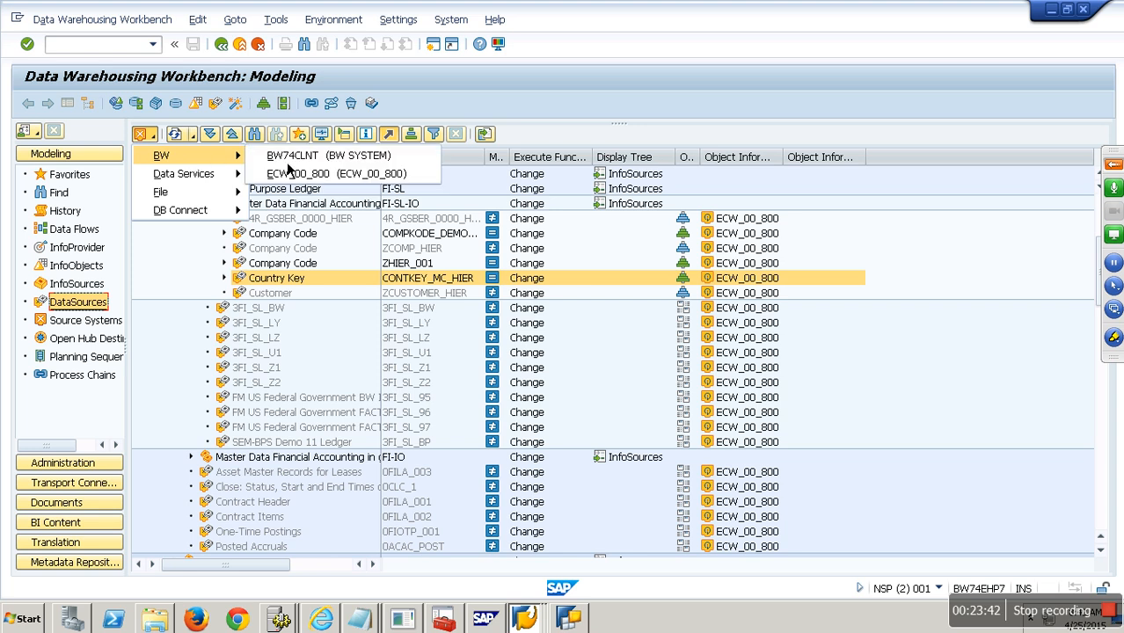
left_click(319, 174)
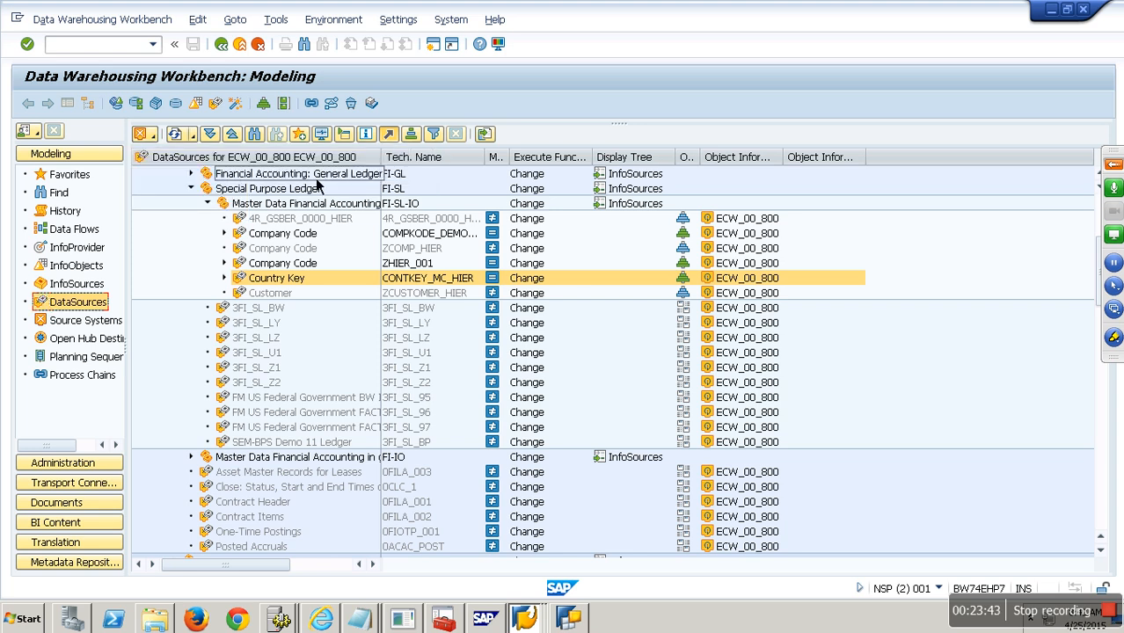
left_click(258, 136)
type("YDIRECT_DS")
key("Return")
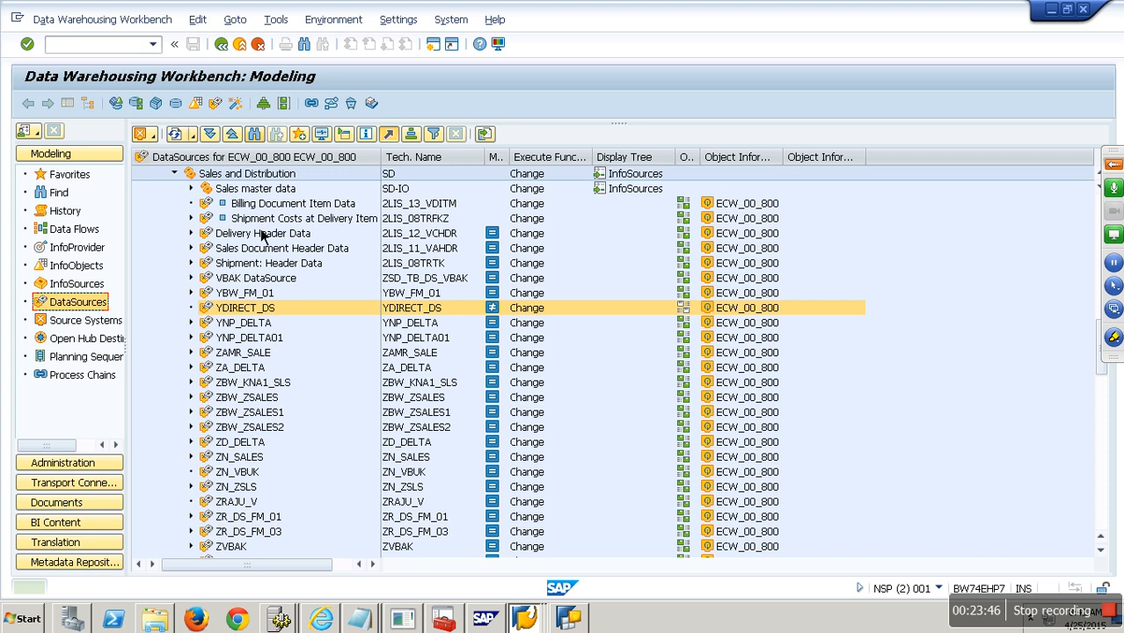
right_click(250, 308)
left_click(310, 337)
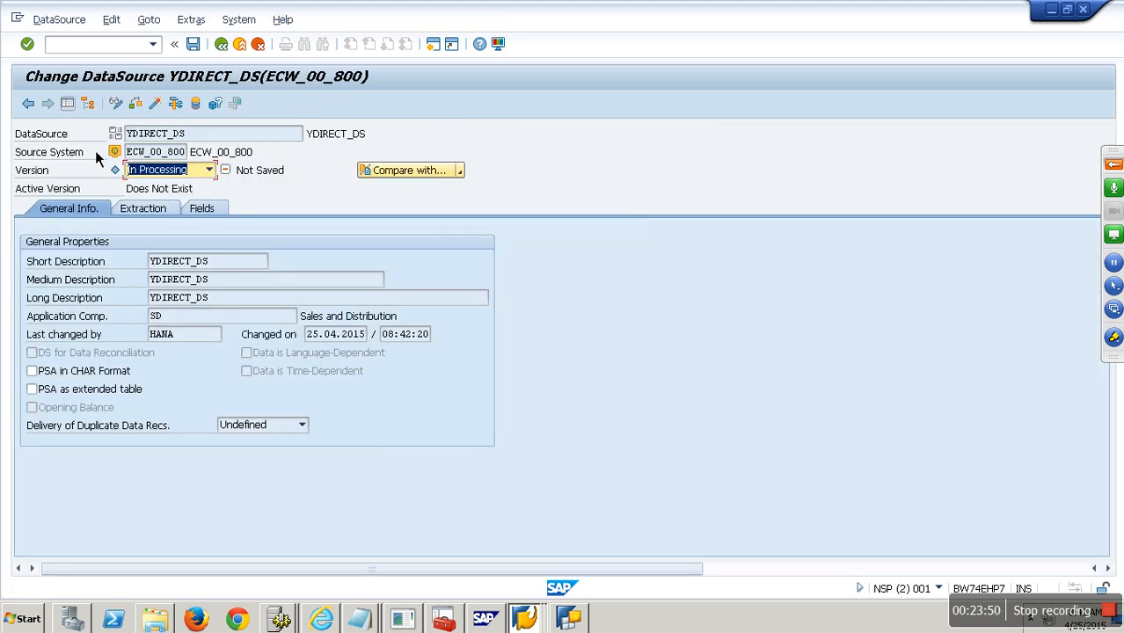
- Confirm Direct Access is Allowed on the Extraction tab, activate, and return to the tree
left_click(156, 211)
left_click(56, 273)
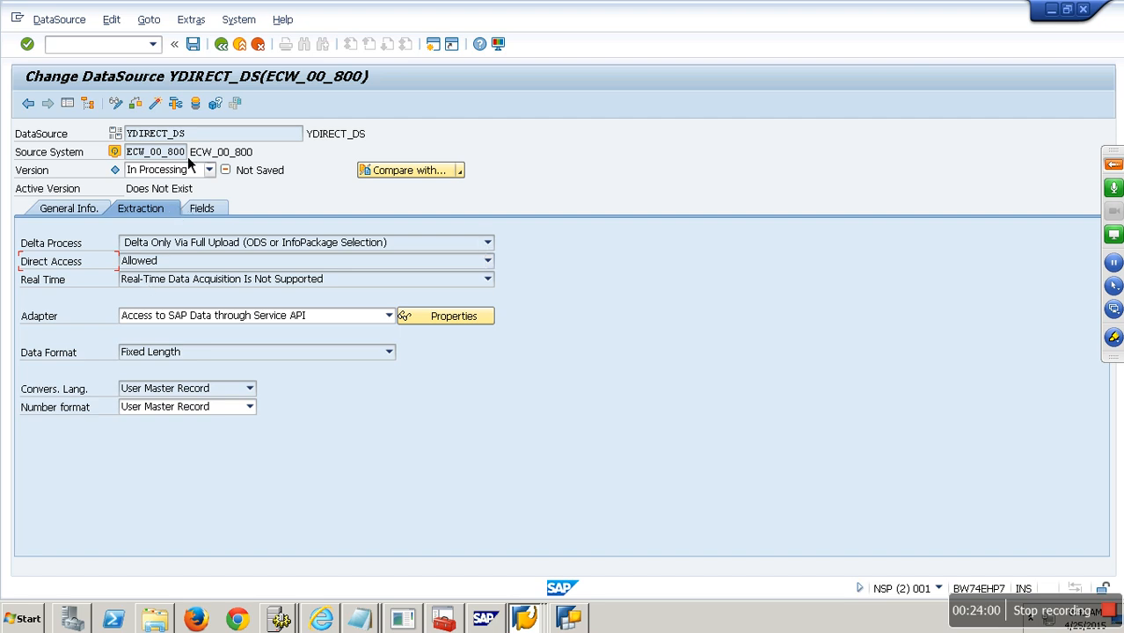
left_click(159, 109)
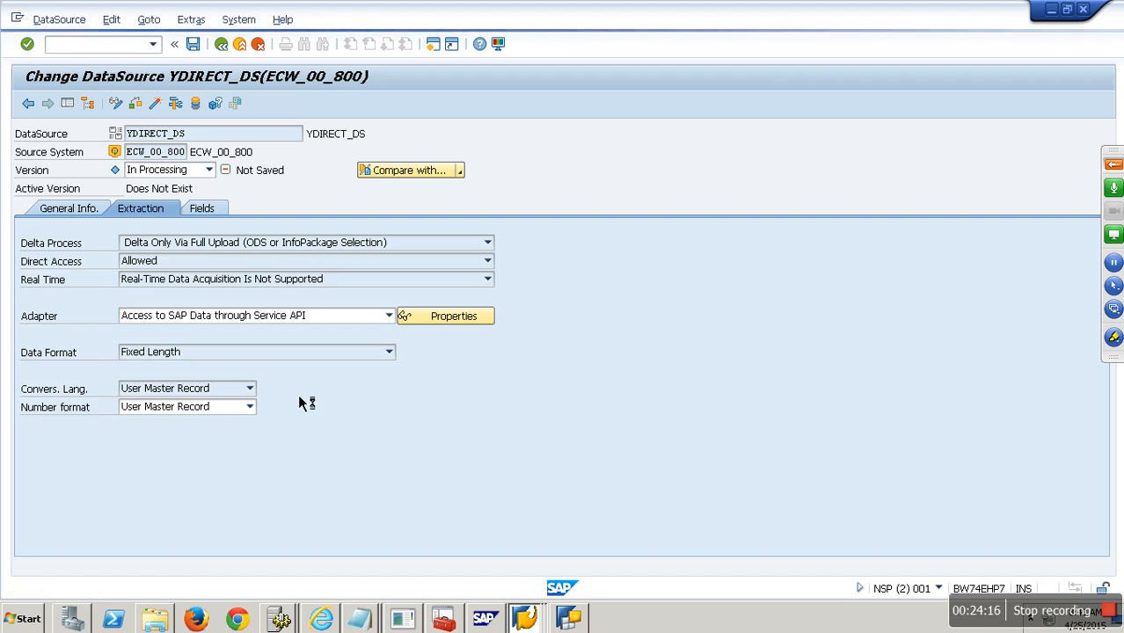
left_click(233, 51)
left_click(439, 314)
left_click(71, 175)
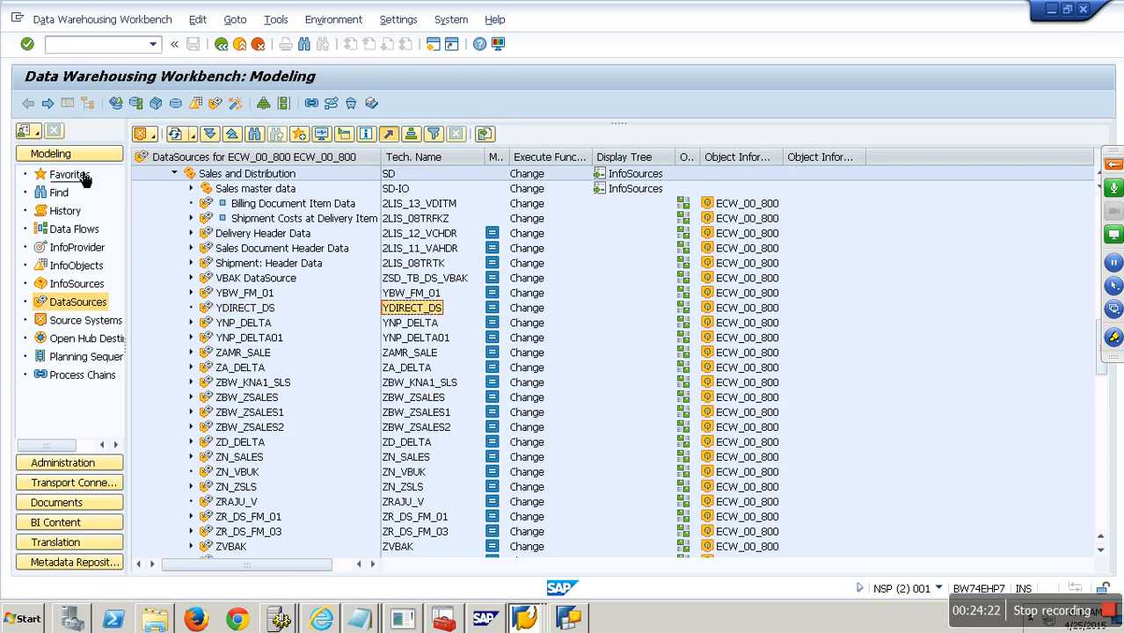
- Start a new InfoCube YDIRECT, described 'Direct Access', under Type of Cubes in ADVANCE MODELING
left_click(143, 204)
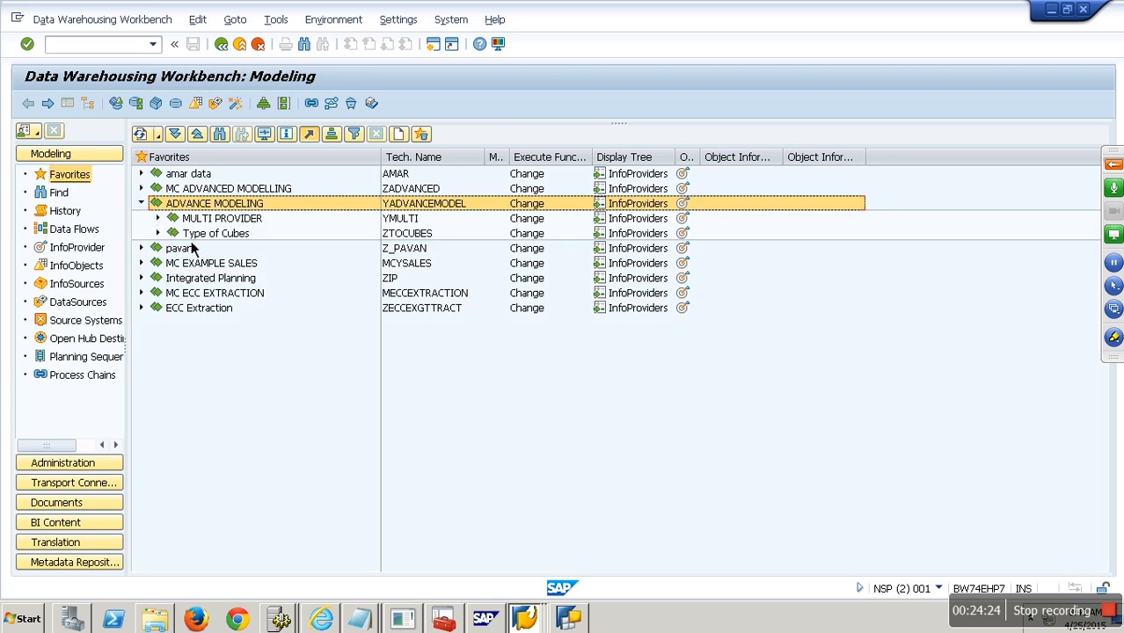
right_click(216, 236)
left_click(297, 342)
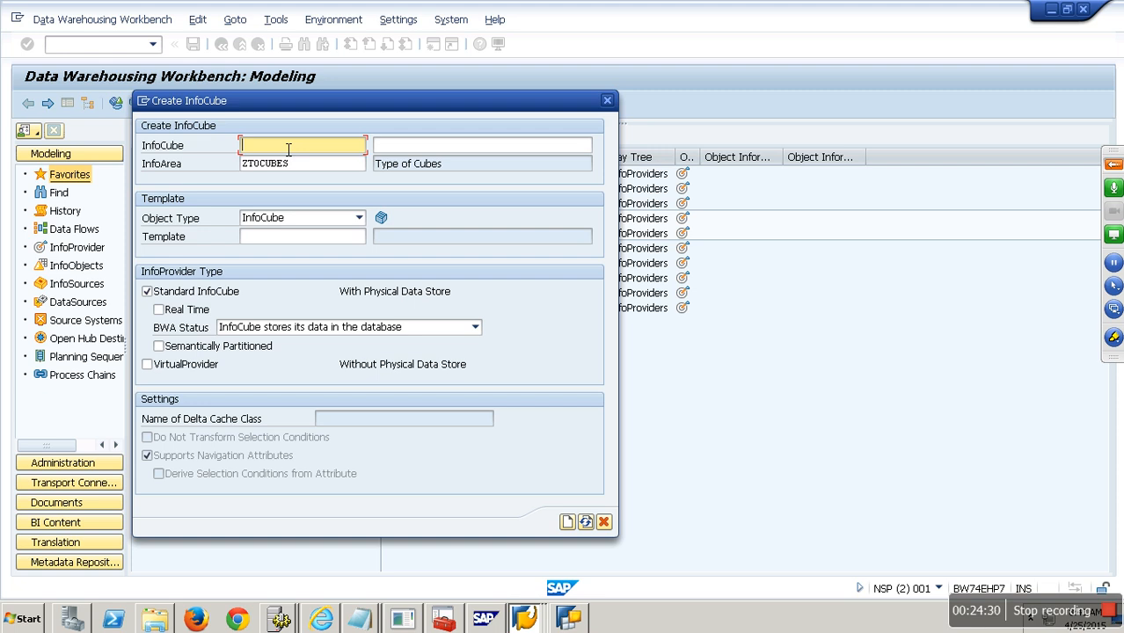
type("YDIRECT")
left_click(422, 147)
type("Dir")
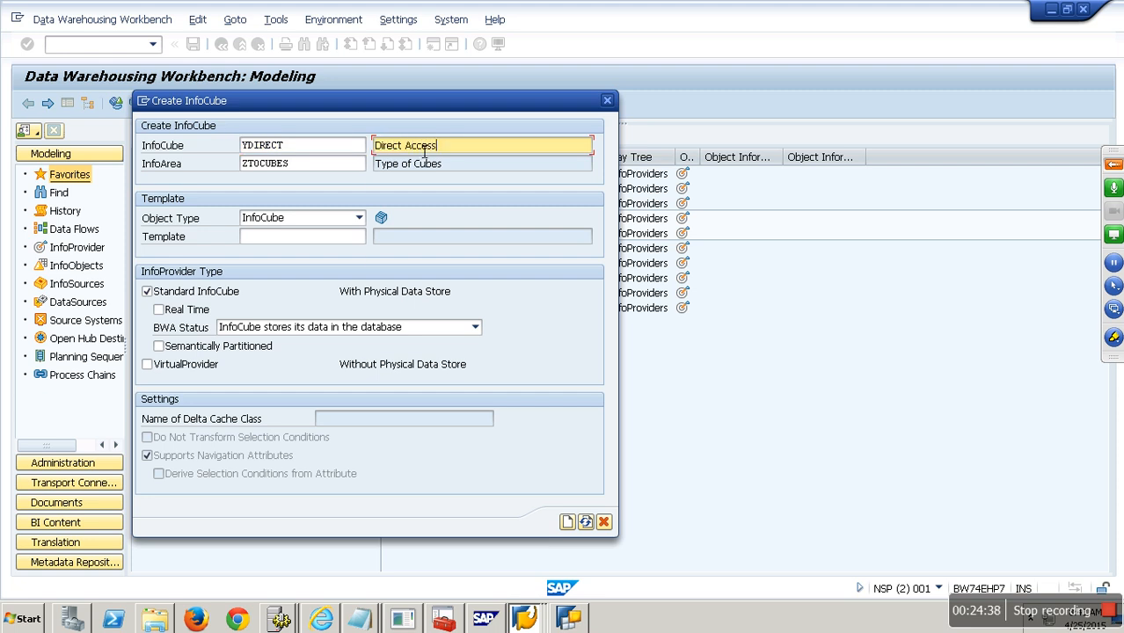
key("Return")
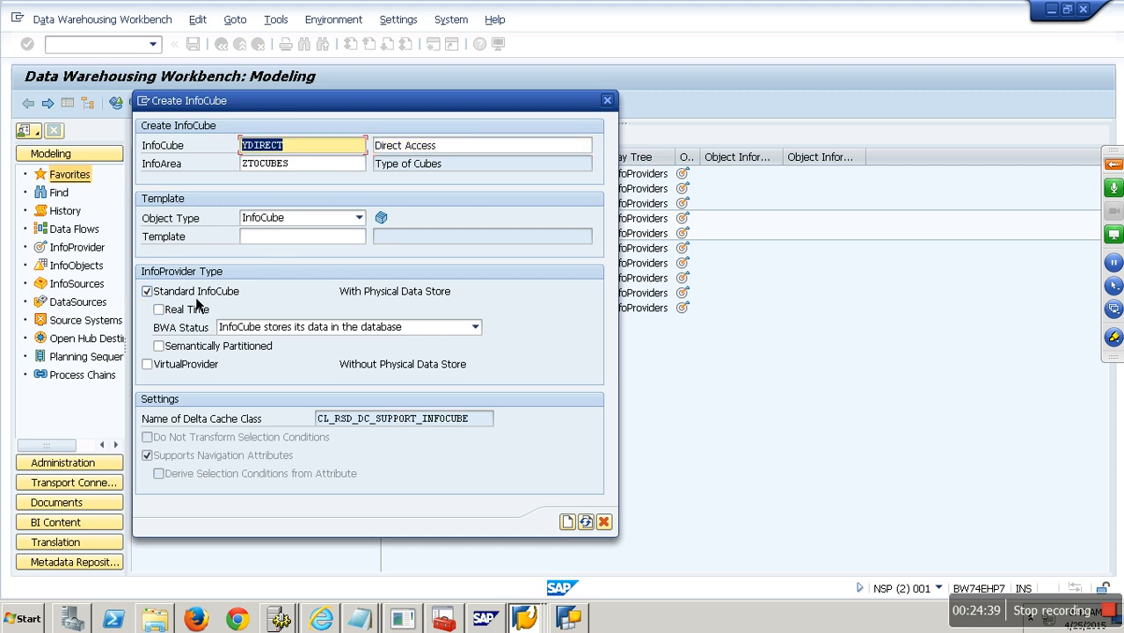
- Make YDIRECT a VirtualProvider based on a data transfer process for direct access, and create it
left_click(198, 374)
left_click_drag(431, 126, 573, 39)
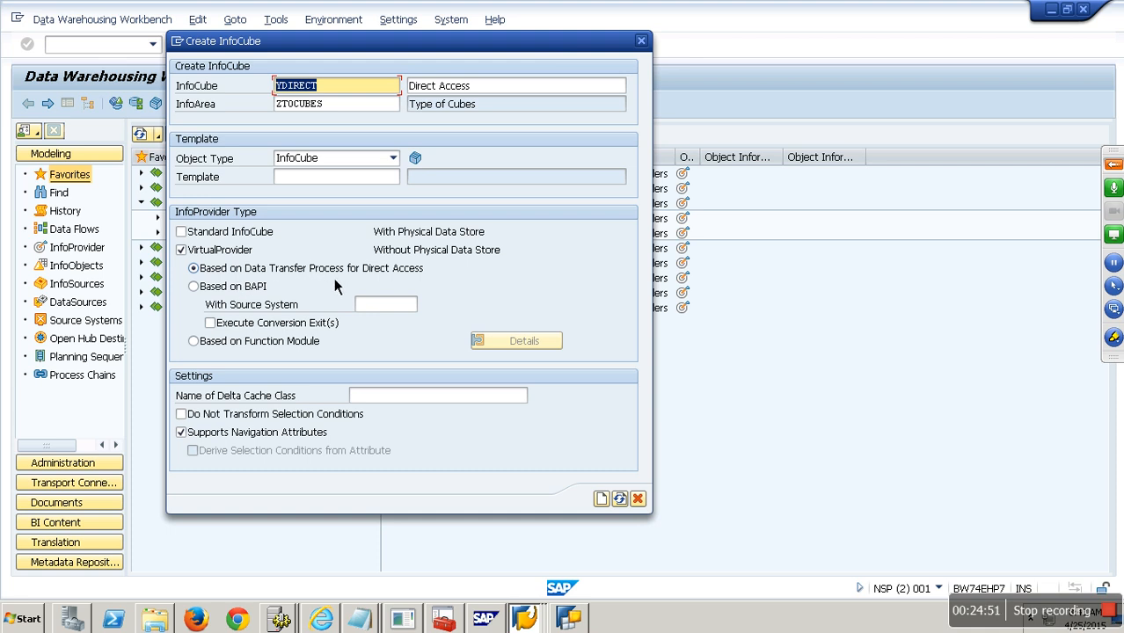
left_click(601, 500)
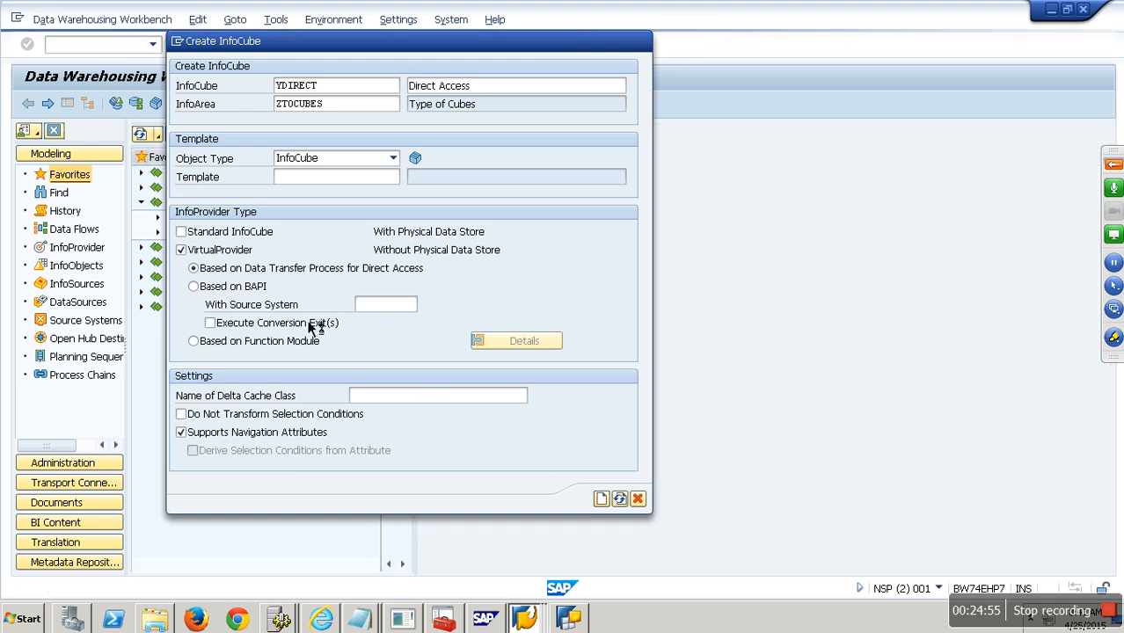
left_click(70, 106)
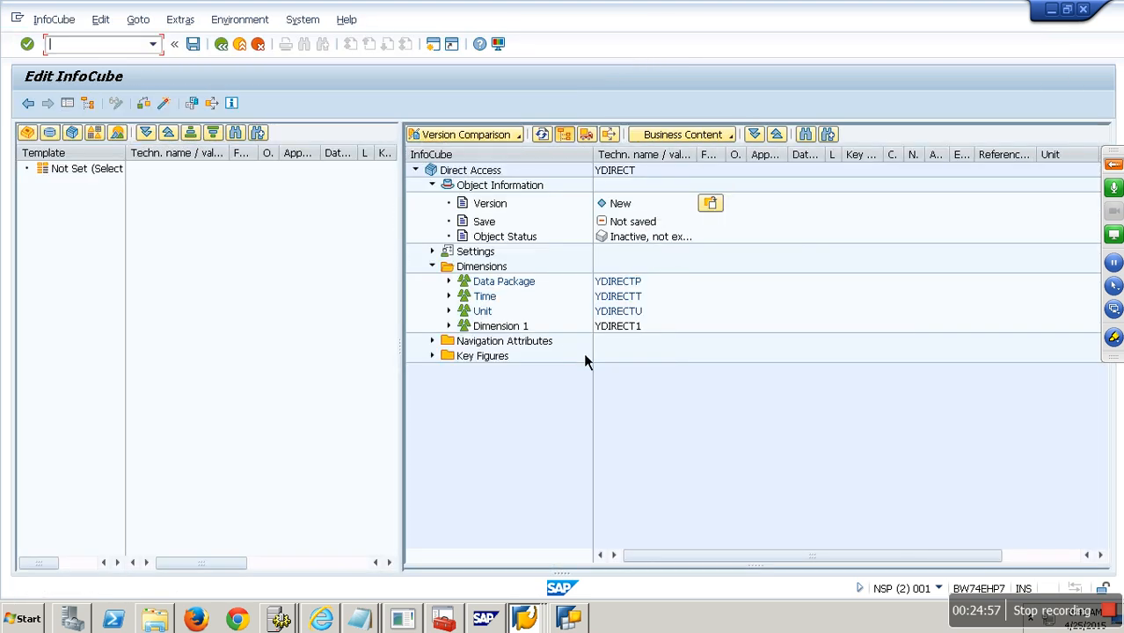
- Add characteristic VBELN to Dimension 1 via InfoObject Direct Input
right_click(510, 326)
left_click(603, 416)
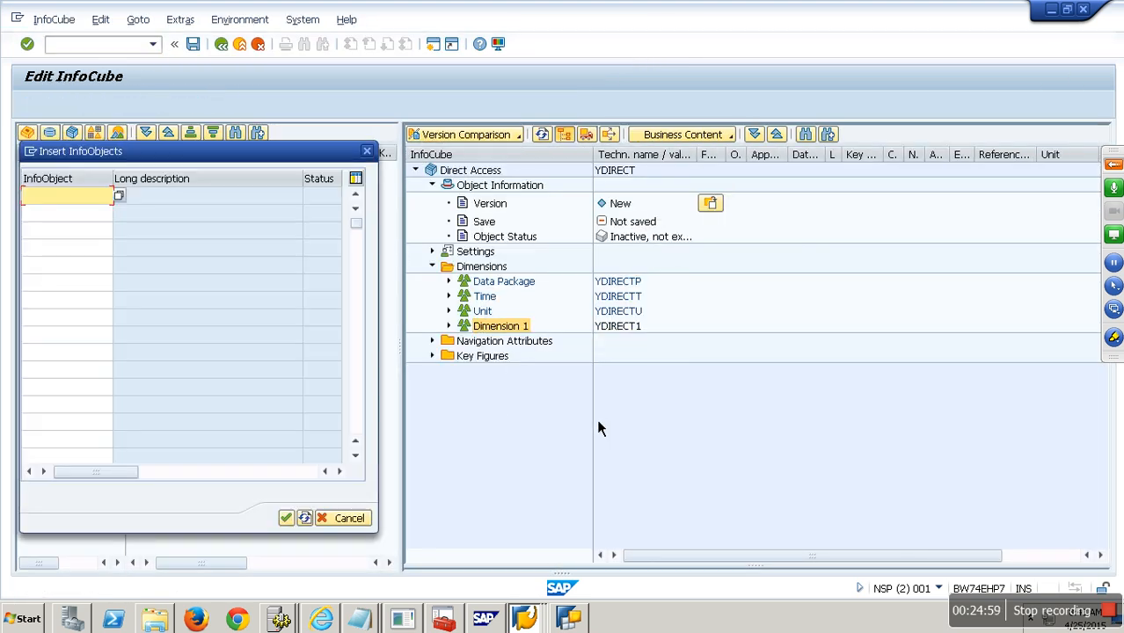
type("VBELN")
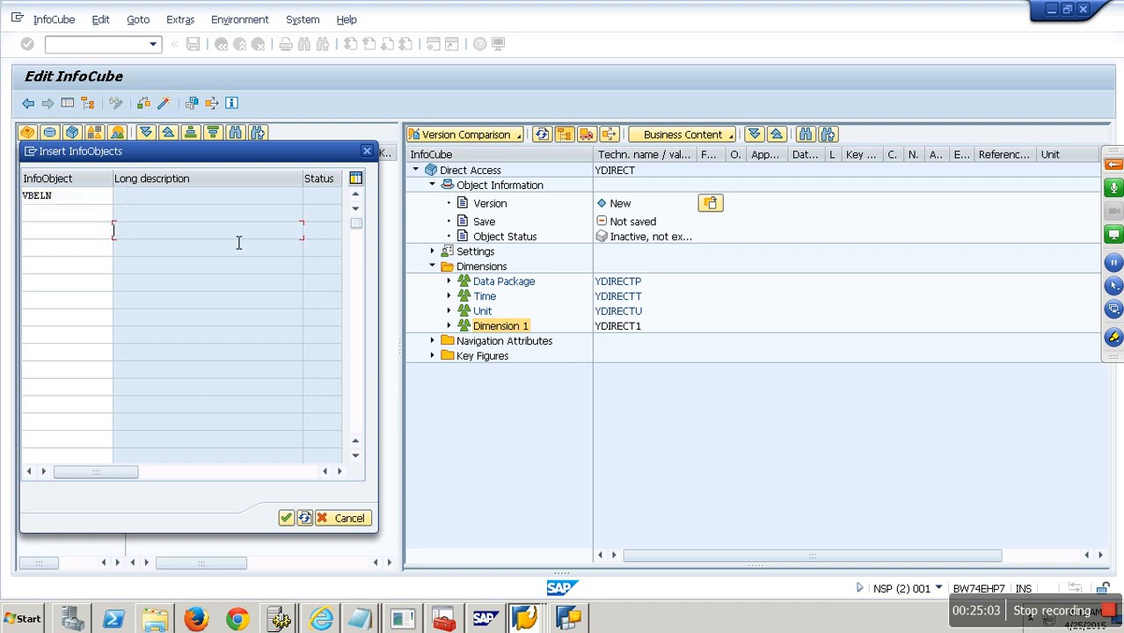
left_click(303, 518)
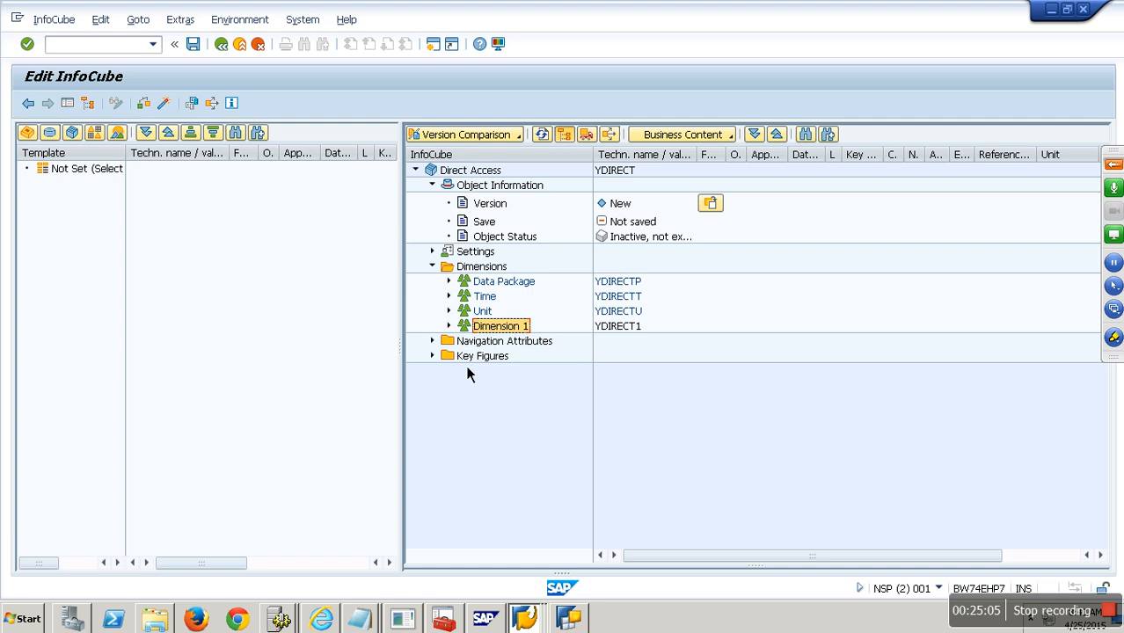
- Add NETWR as a key figure of the cube via InfoObject Direct Input
right_click(474, 361)
left_click(528, 447)
type("NETWR")
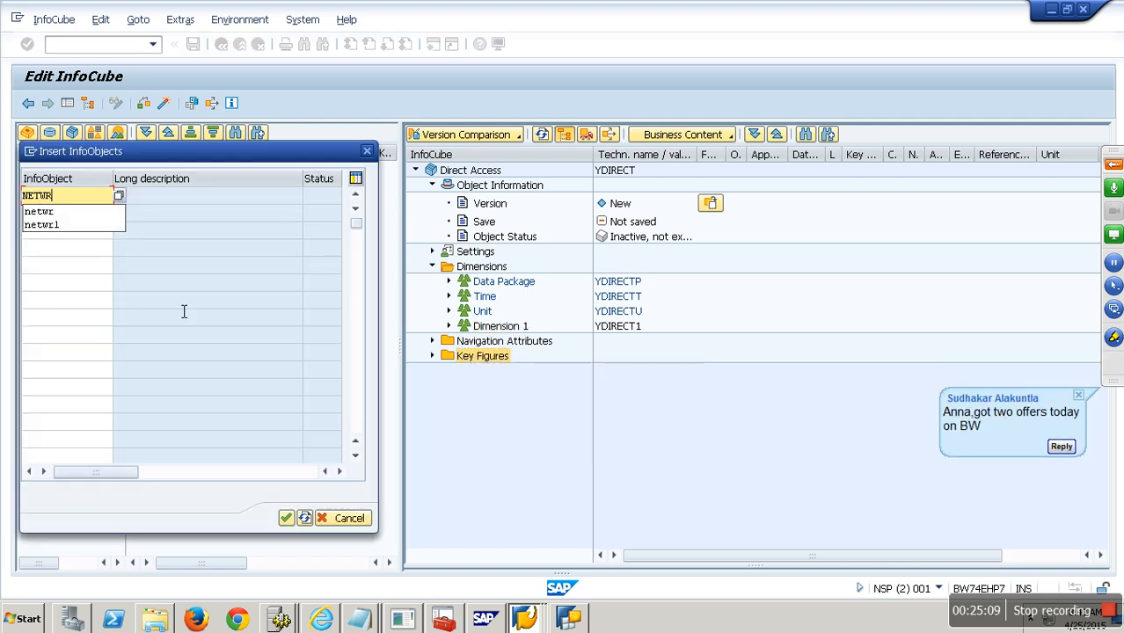
left_click(232, 301)
left_click(303, 518)
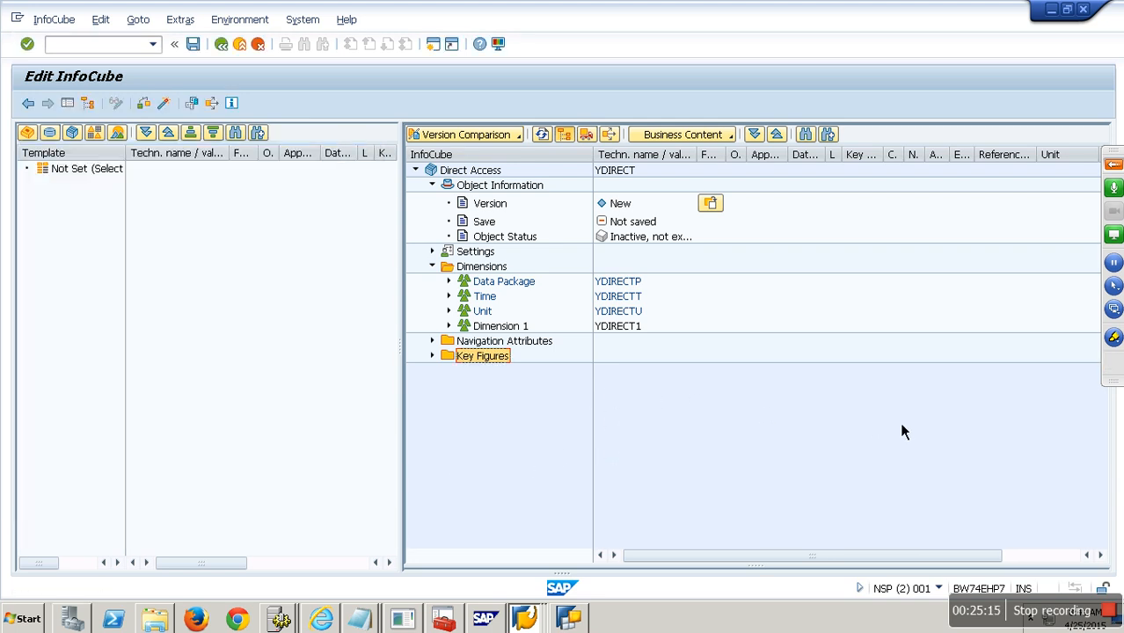
left_click(1113, 363)
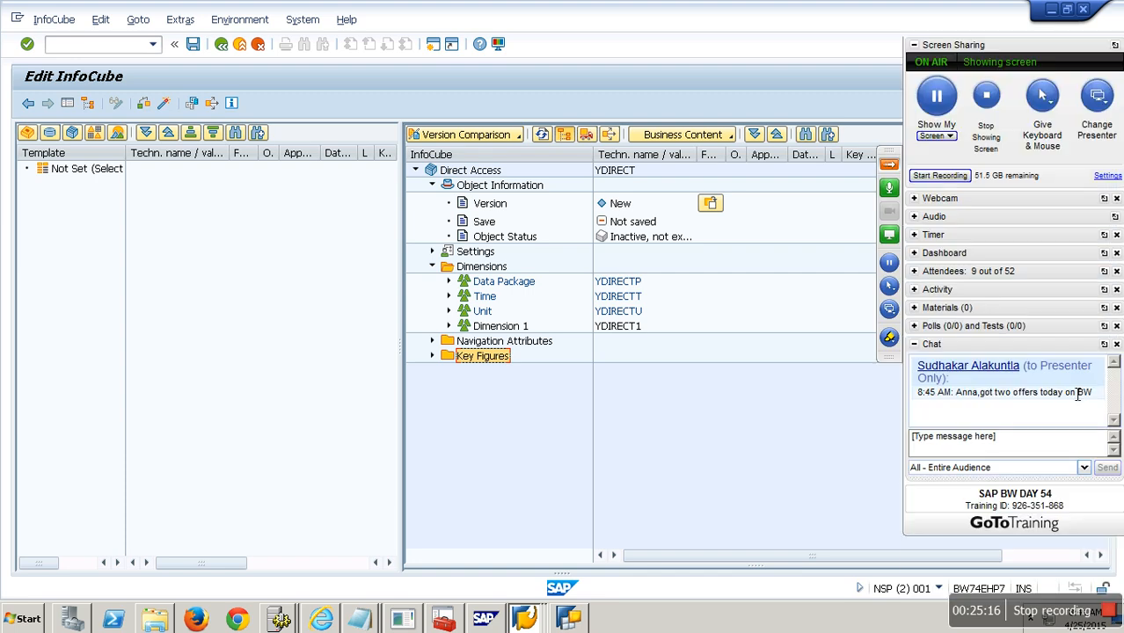
- Send 'VERY GOOD' in the GoToTraining chat and collapse the control panel
left_click(986, 454)
type("VERY GOOD")
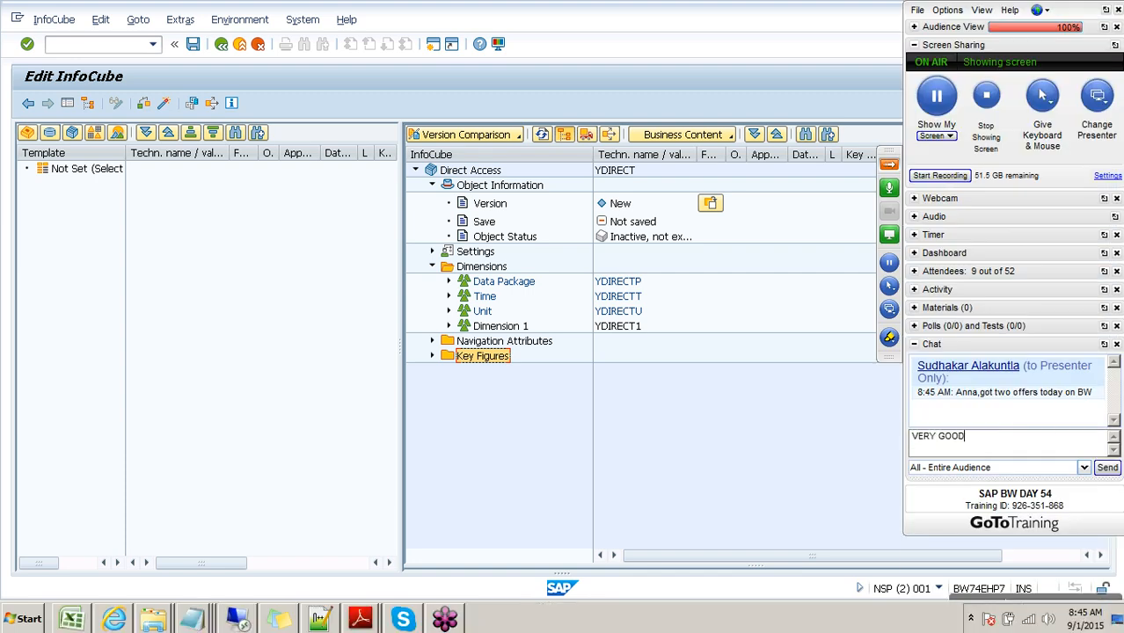
key("Return")
left_click(889, 163)
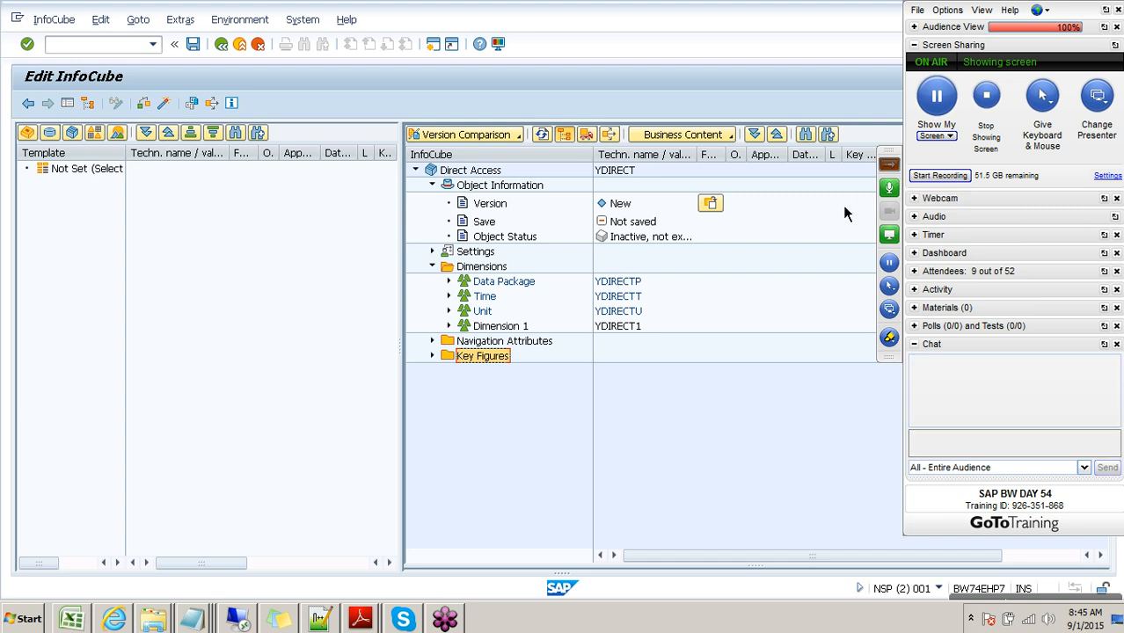
right_click(491, 301)
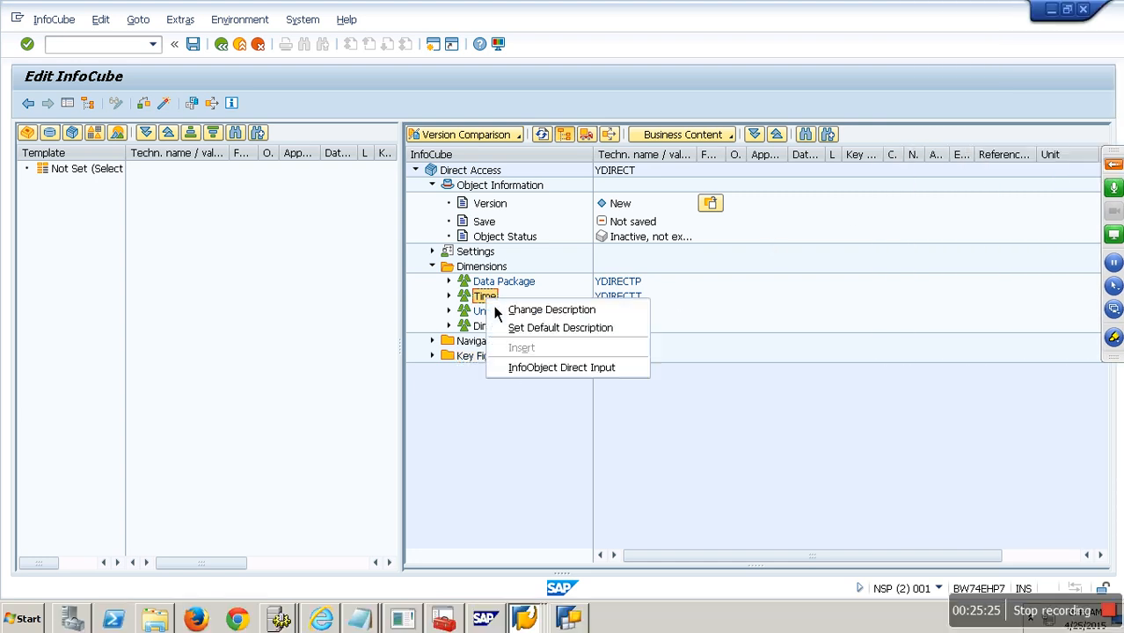
- Add Calendar Day (0CALDAY) to the Time dimension
left_click(562, 369)
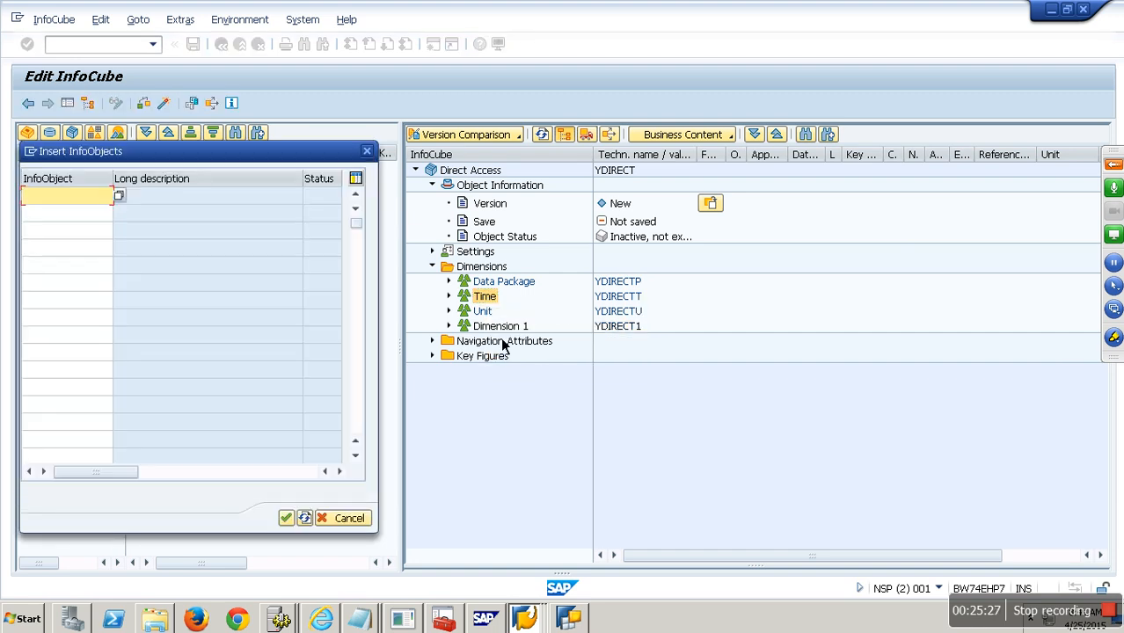
type("0CALDAY")
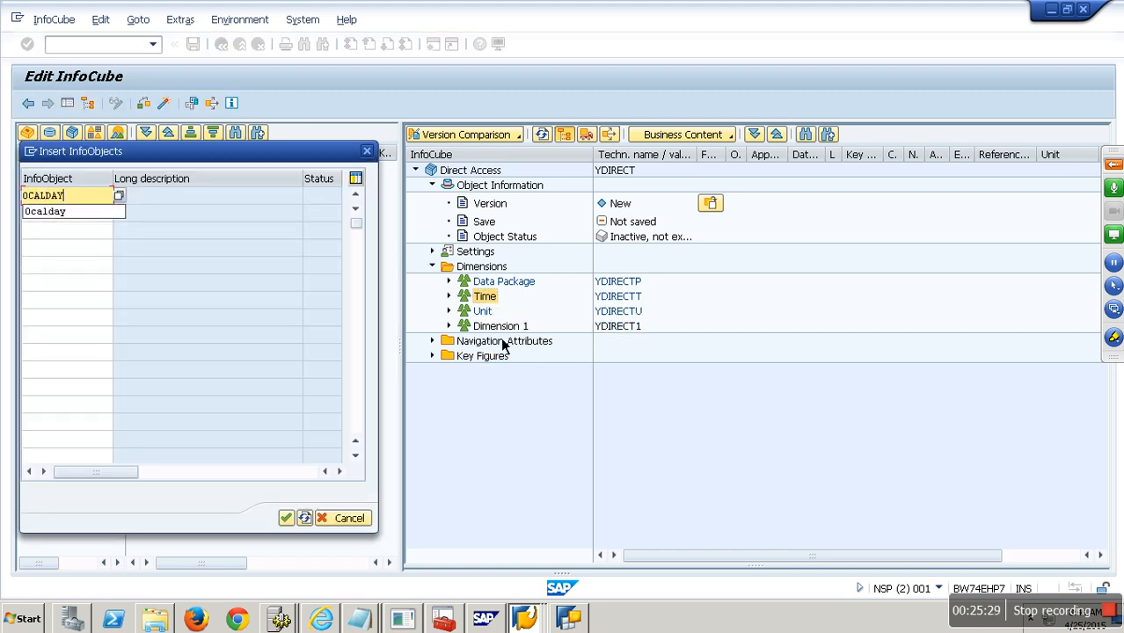
key("Return")
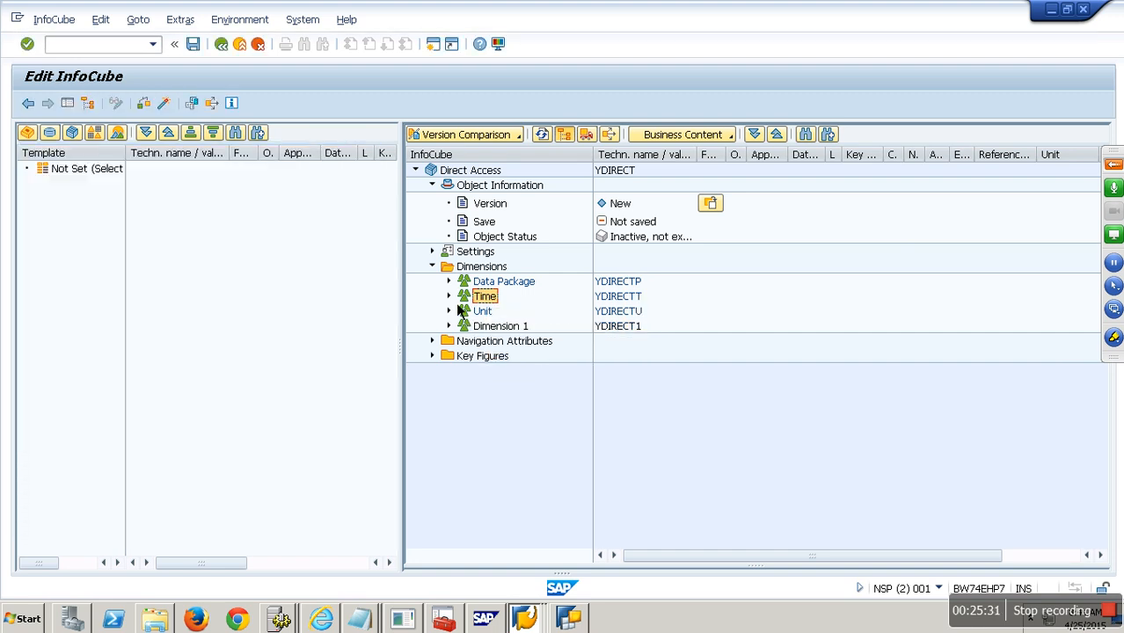
- Check NETWR under Key Figures and VBELN under Dimension 1, then activate the cube
left_click(435, 372)
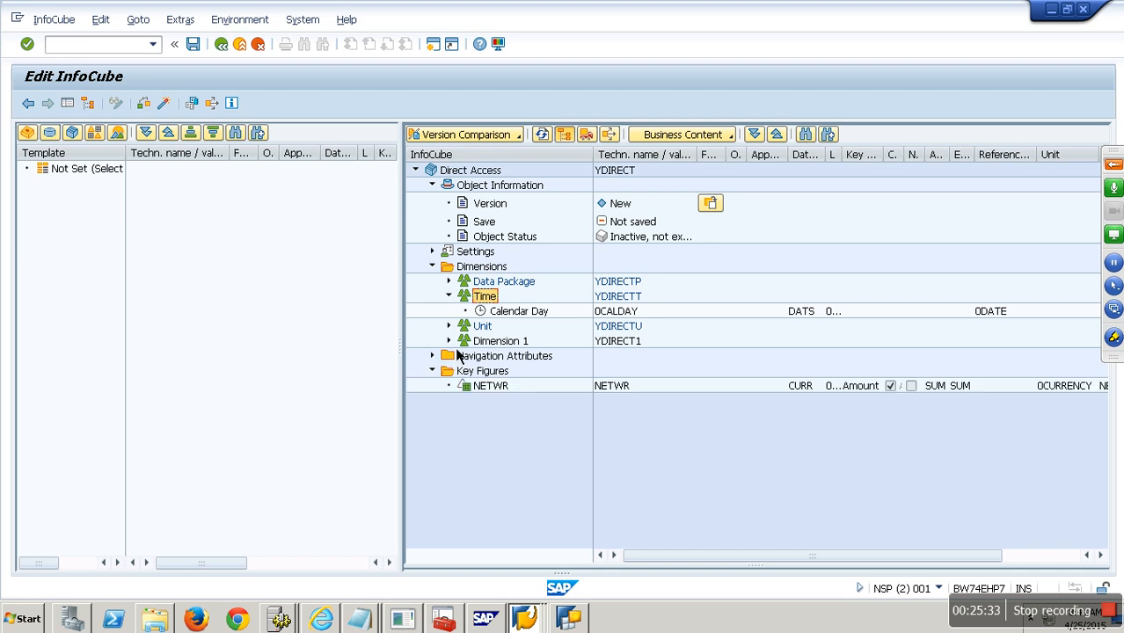
left_click(449, 341)
left_click(163, 104)
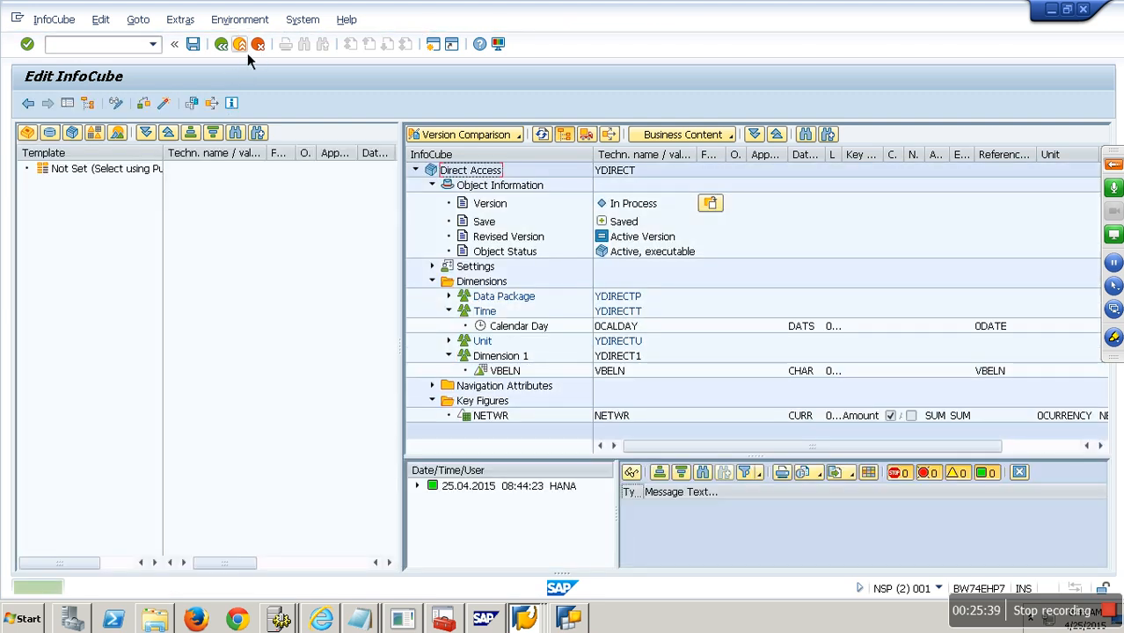
- Create a transformation into Direct Access from DataSource YDIRECT_DS of source system ECW_00_800
left_click(247, 53)
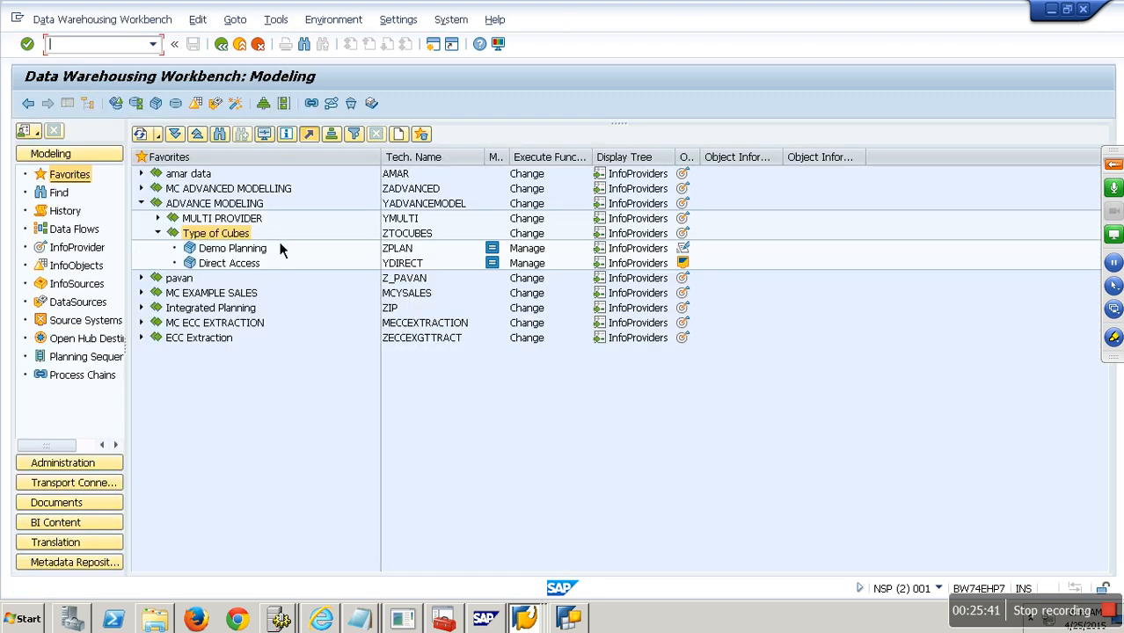
right_click(244, 270)
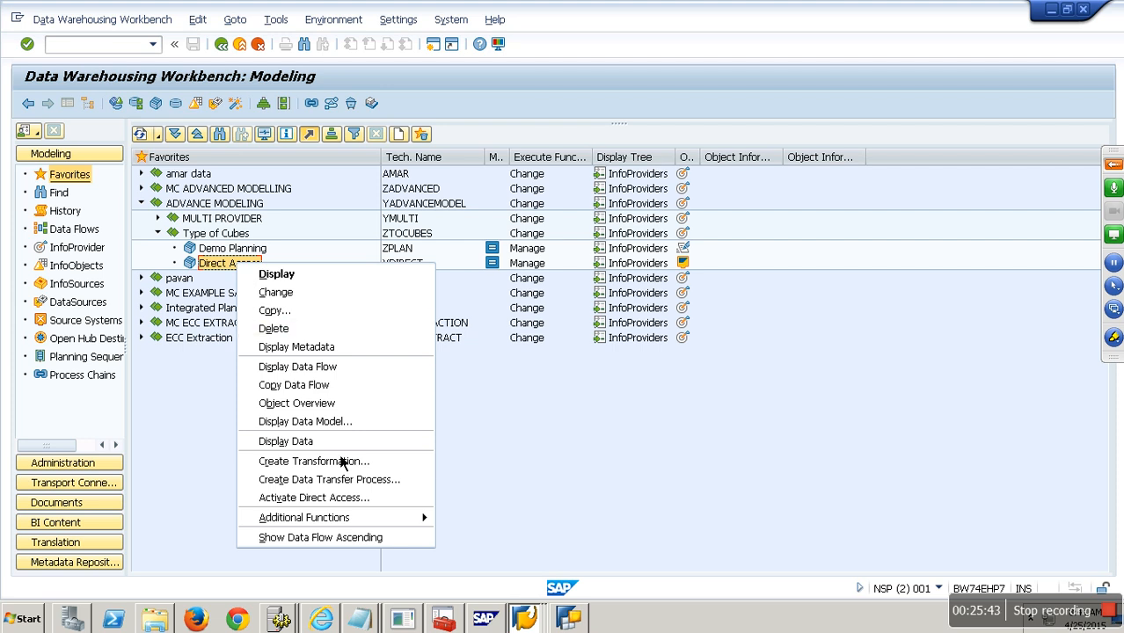
left_click(348, 476)
left_click(256, 415)
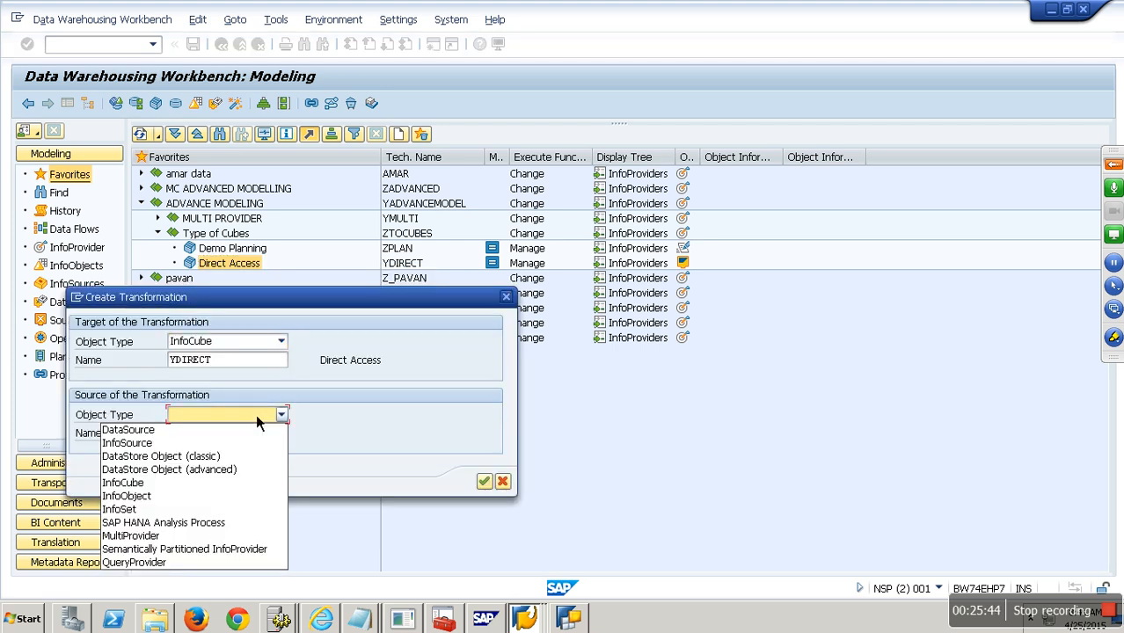
left_click(200, 430)
left_click(201, 437)
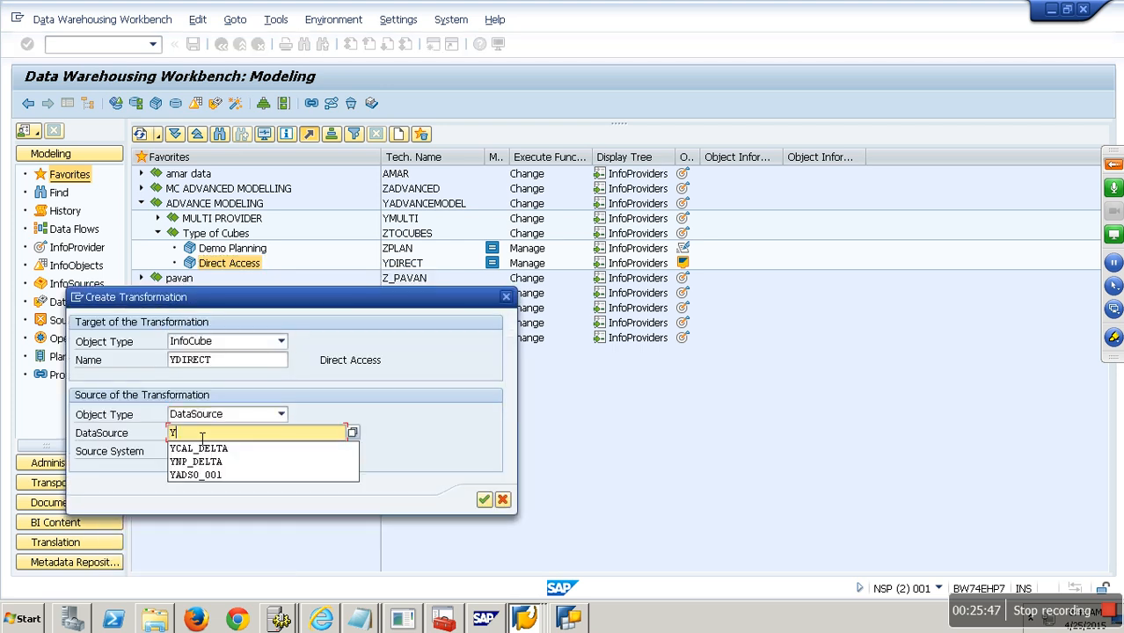
type("DIRECT_DS")
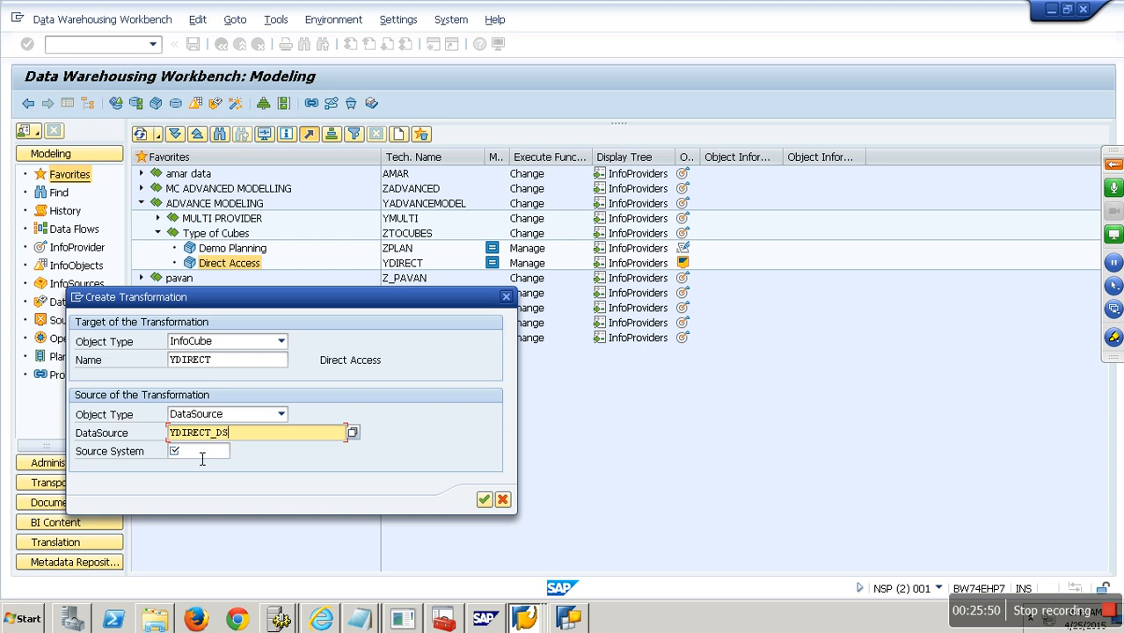
left_click(202, 453)
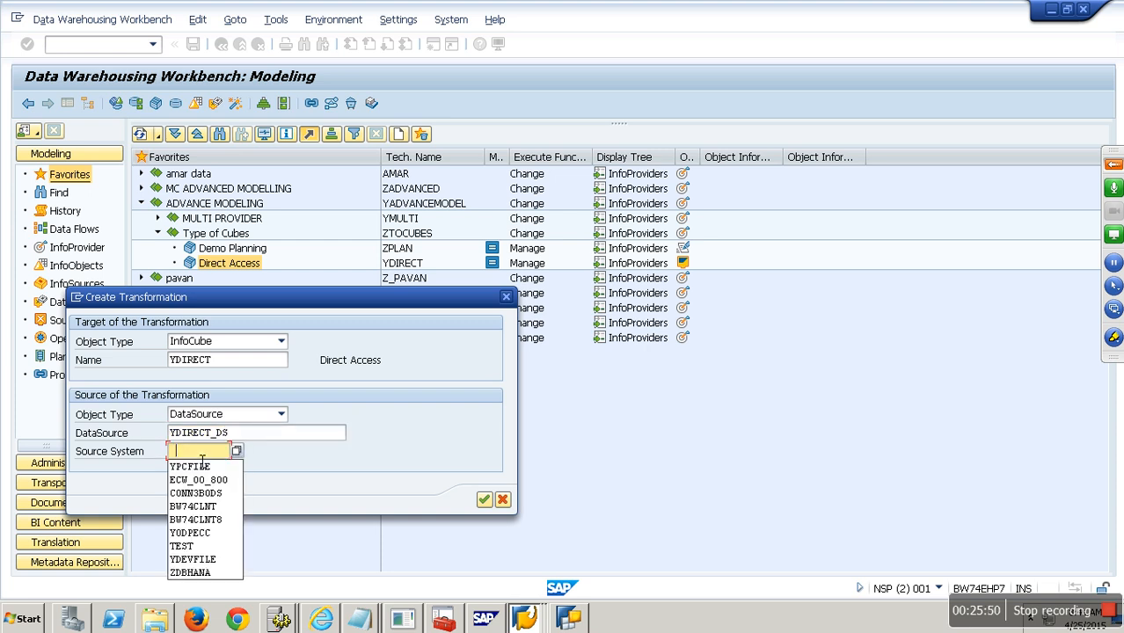
left_click(223, 483)
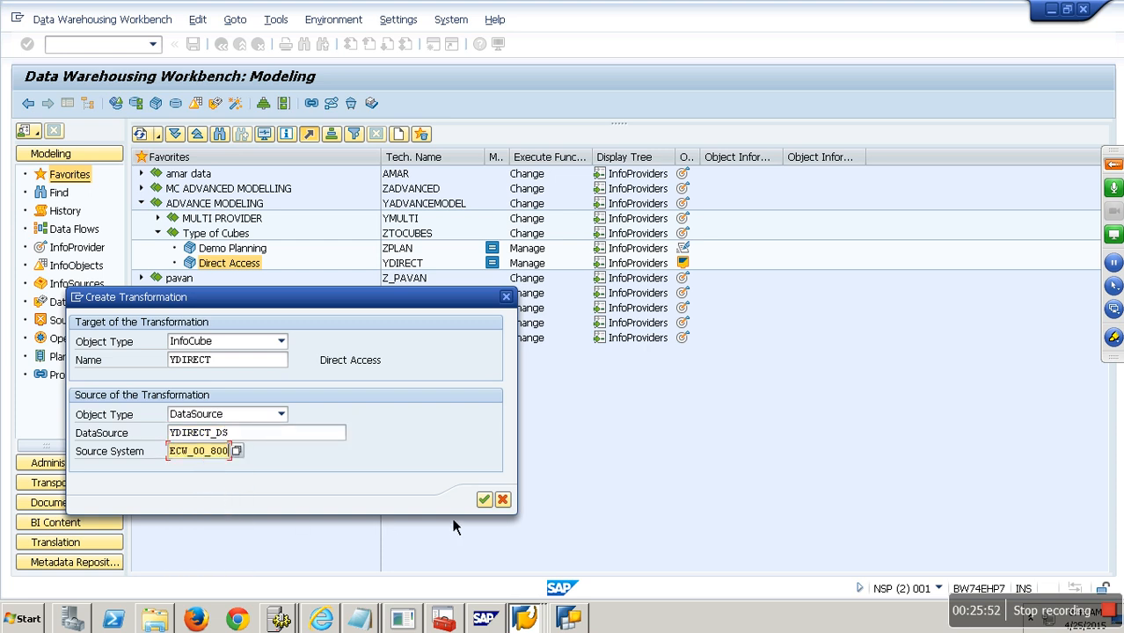
left_click(484, 500)
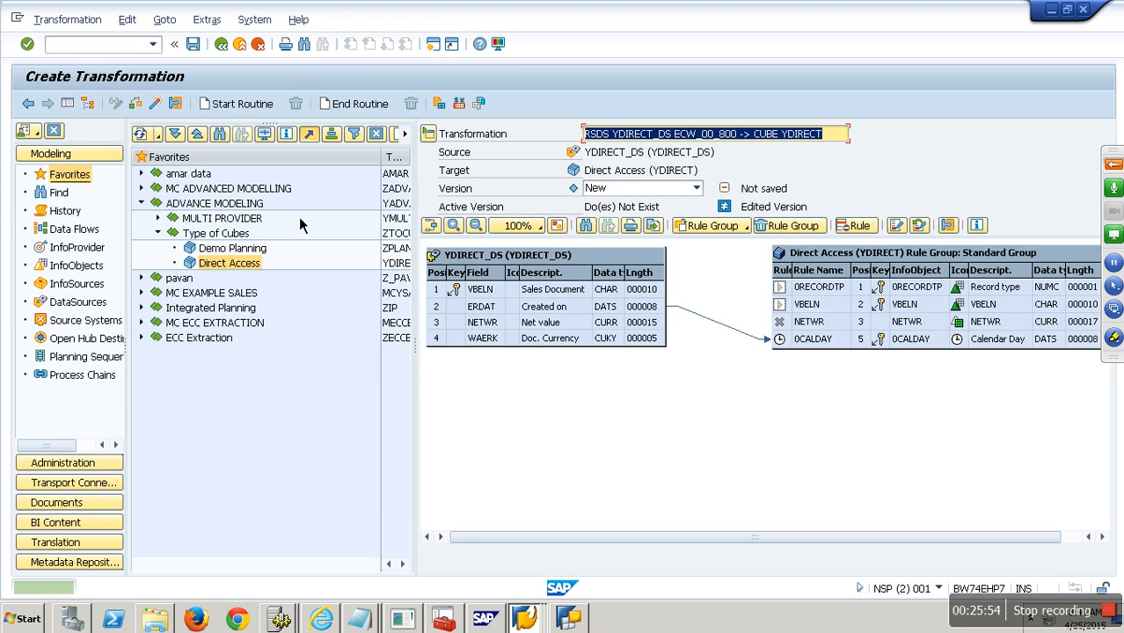
- Map VBELN and NETWR onto the cube's fields, activate the transformation, and go back
left_click(81, 104)
left_click_drag(240, 291, 440, 306)
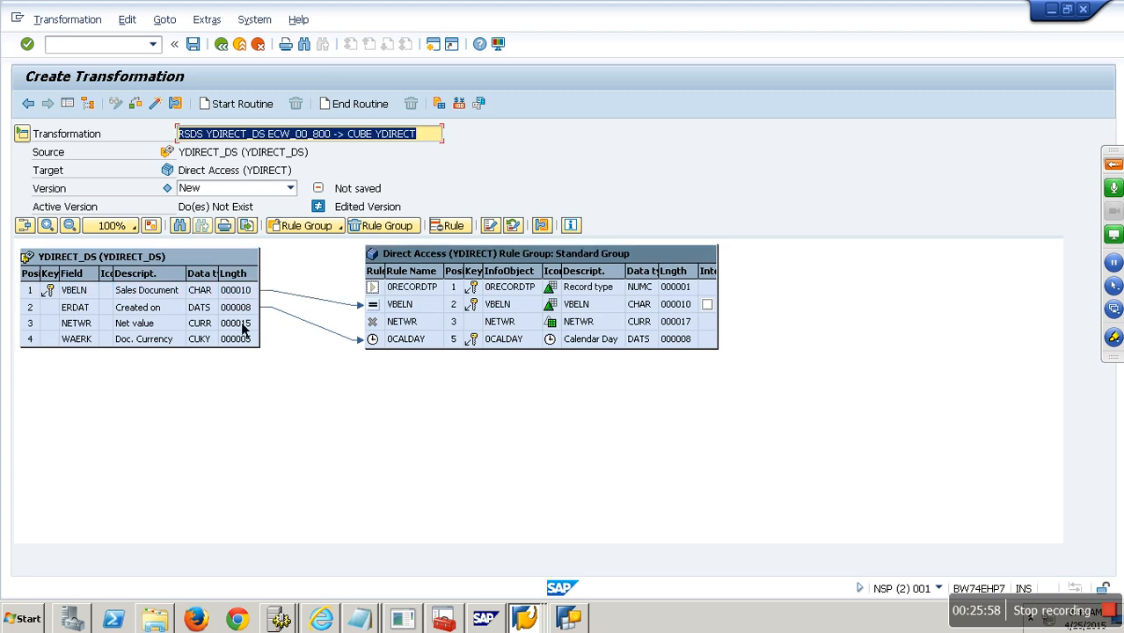
left_click_drag(248, 326, 409, 322)
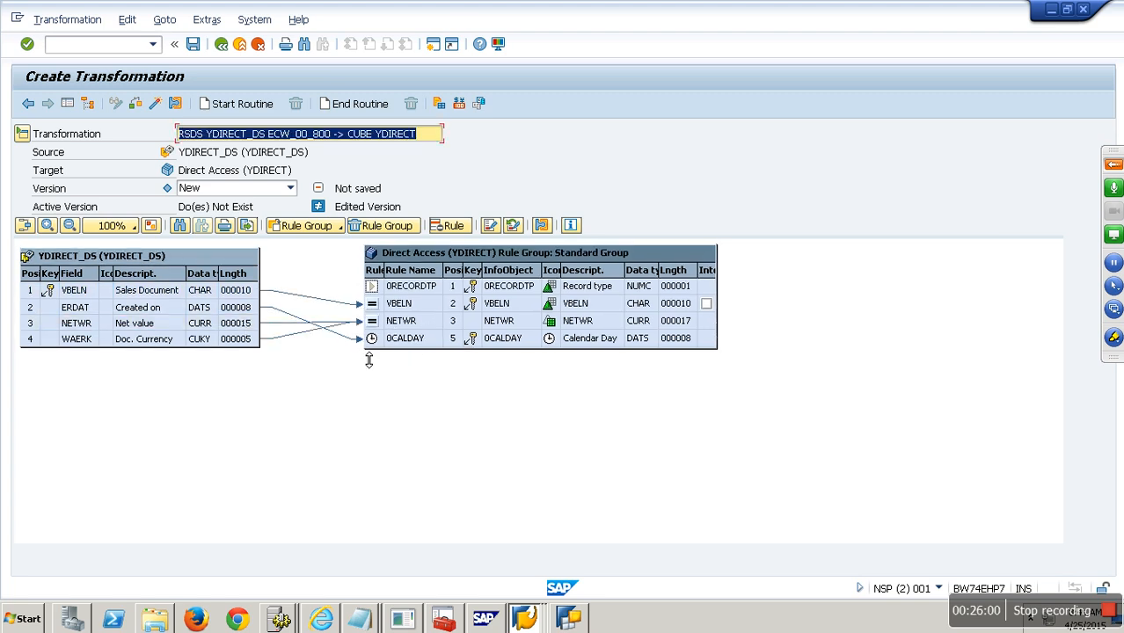
left_click(158, 107)
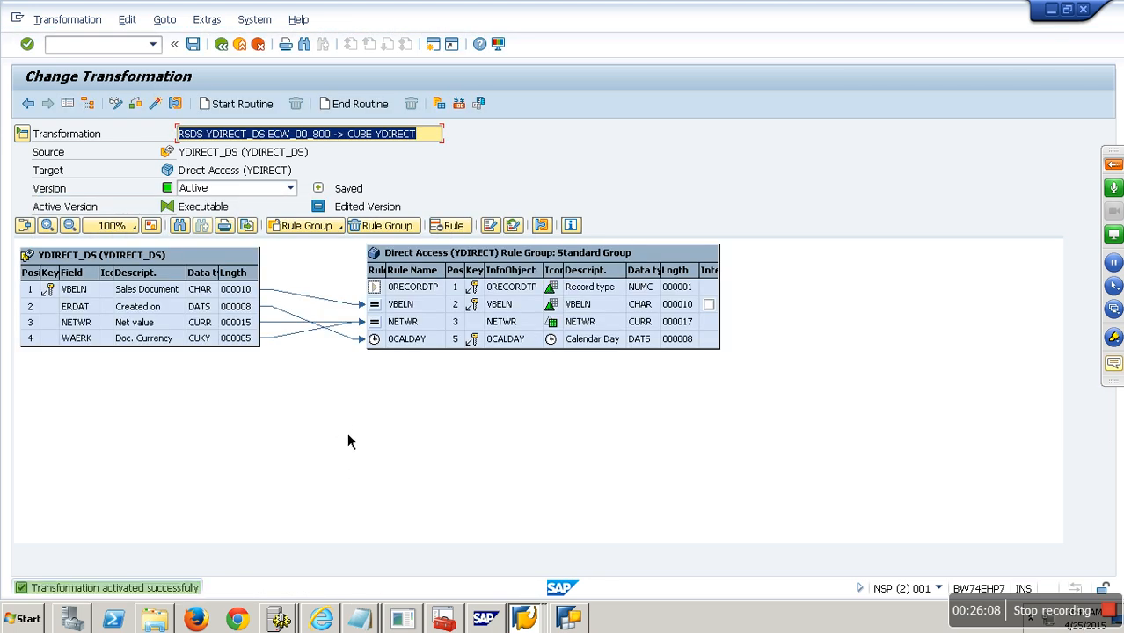
left_click(231, 51)
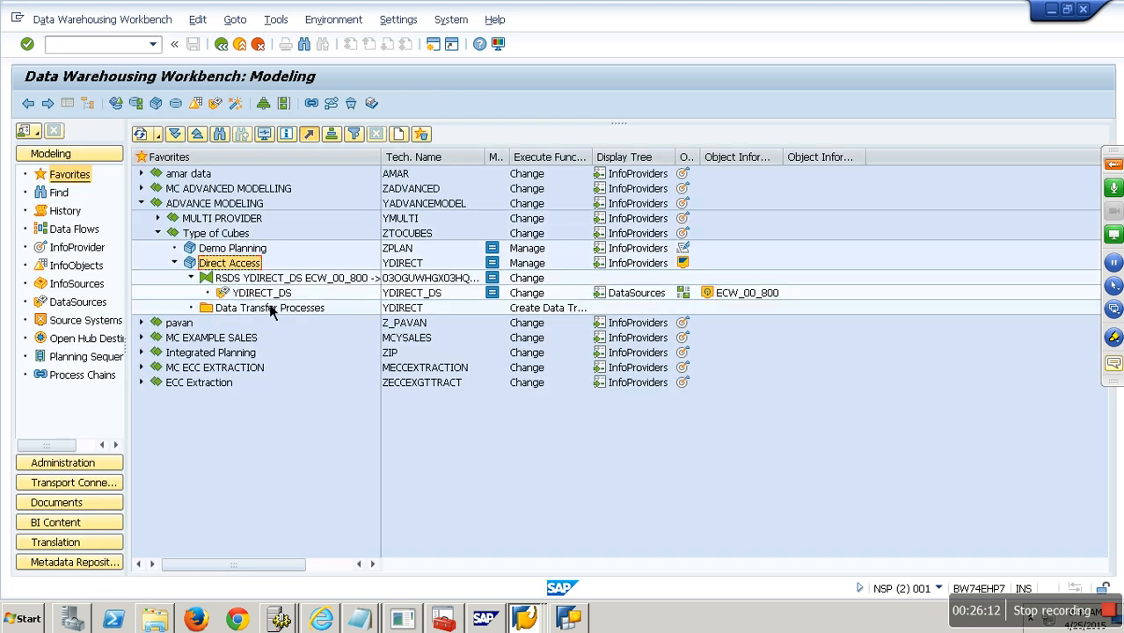
- Create and activate a DTP of type DTP for Direct Access, reviewing its Execute settings
right_click(294, 317)
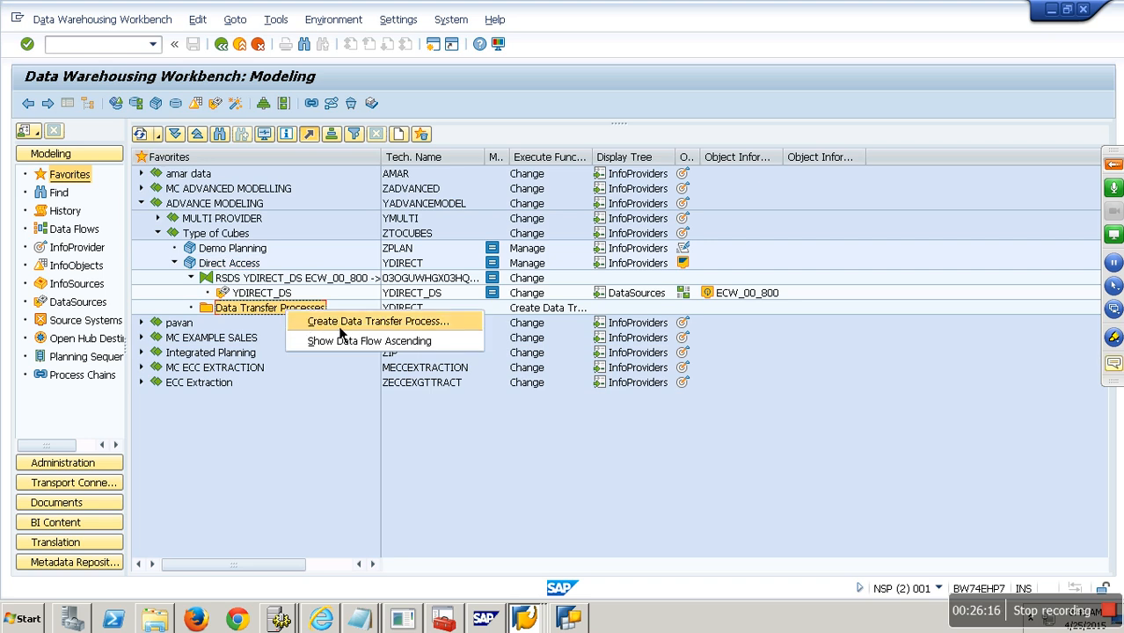
left_click(339, 331)
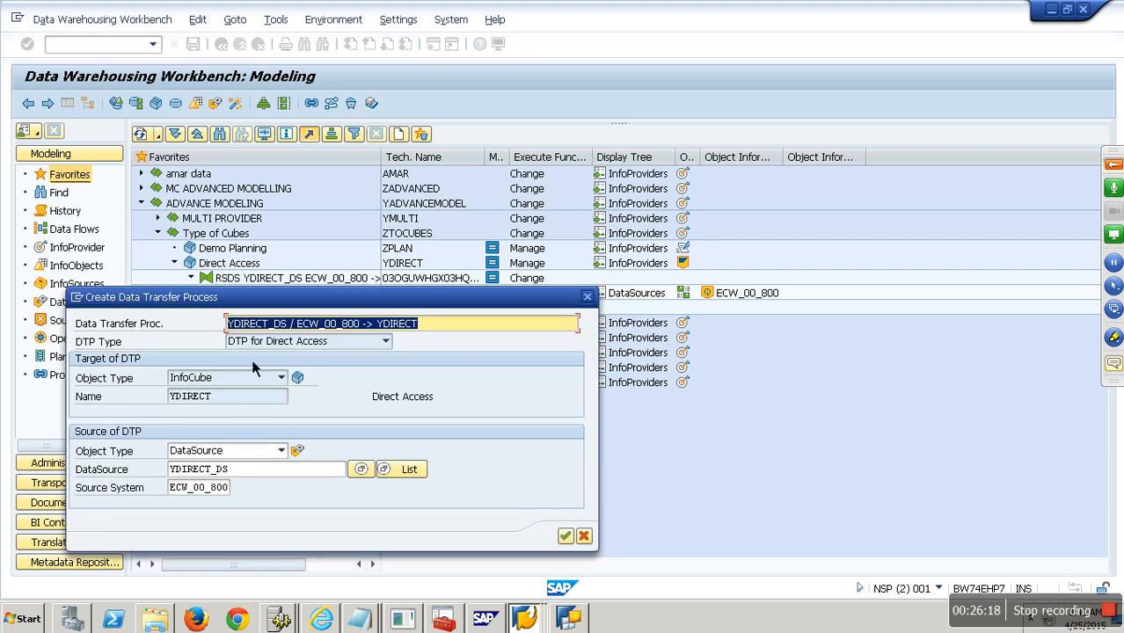
left_click(385, 342)
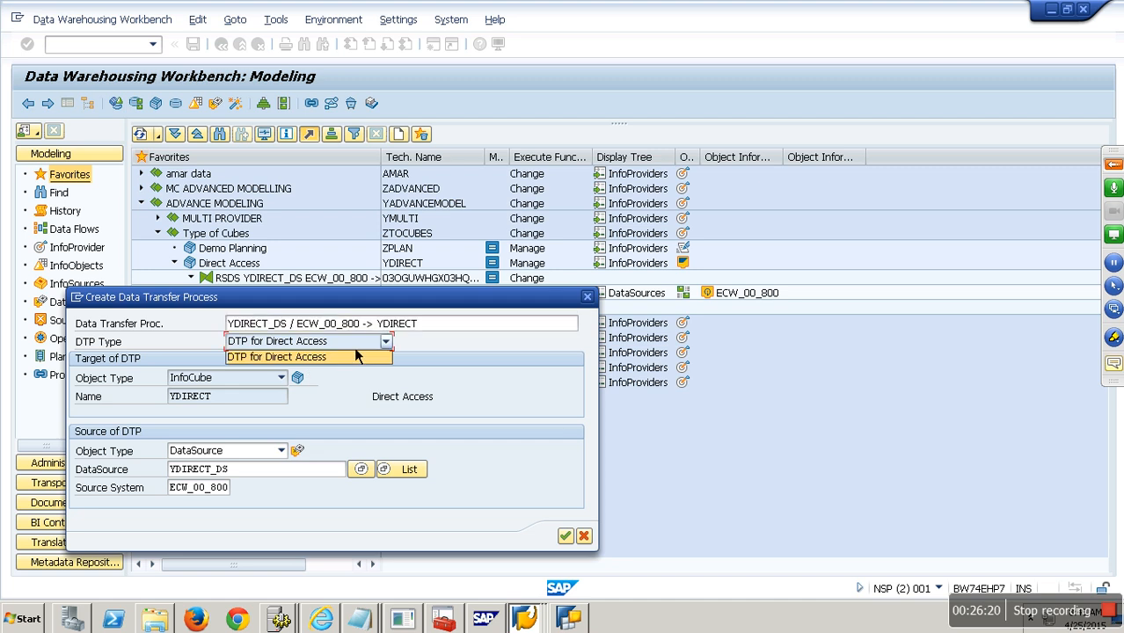
left_click(349, 358)
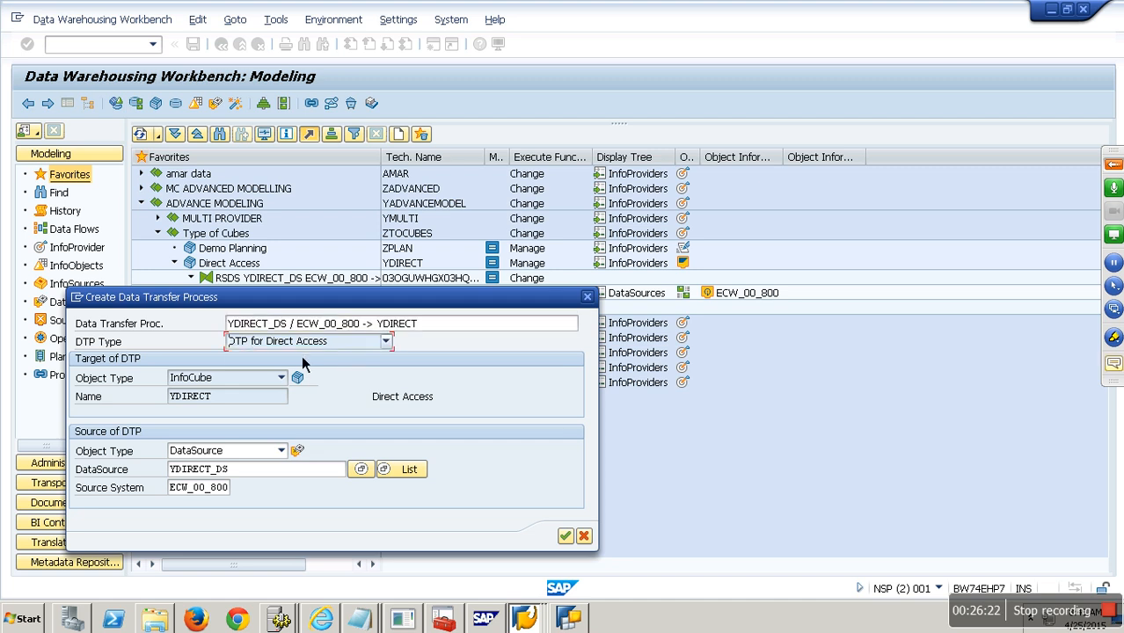
left_click(568, 535)
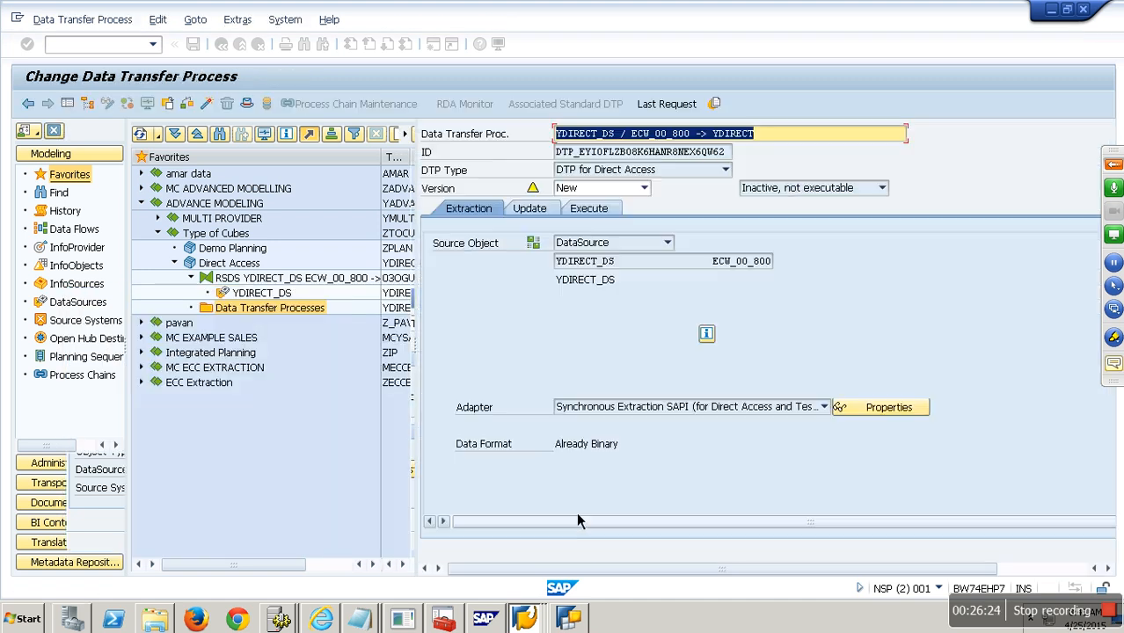
left_click(208, 104)
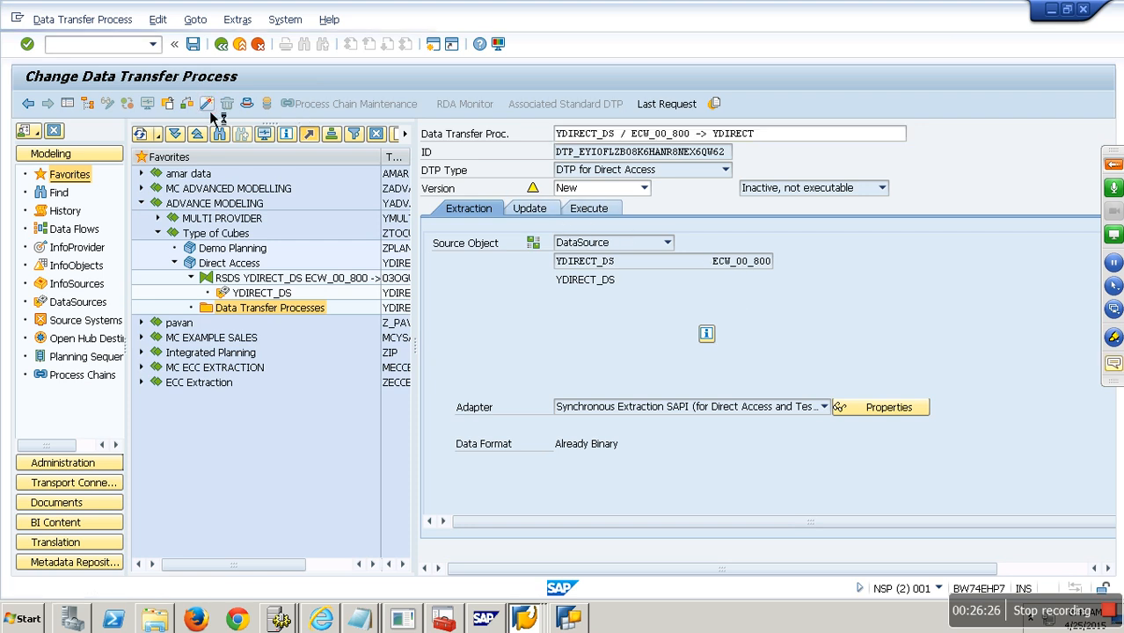
left_click(587, 209)
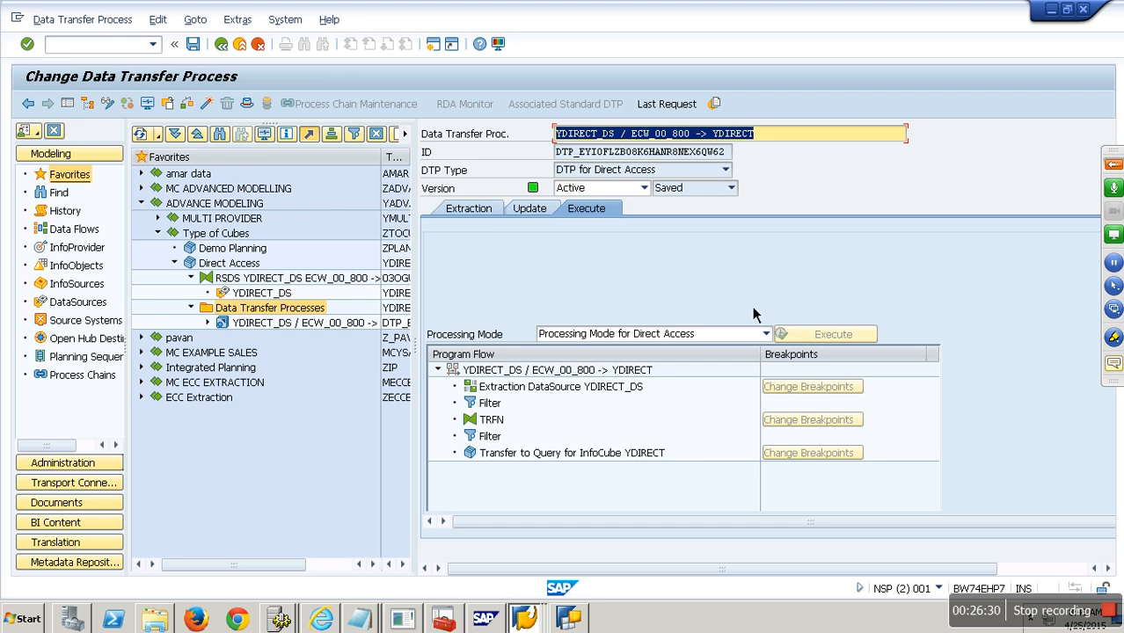
left_click(221, 44)
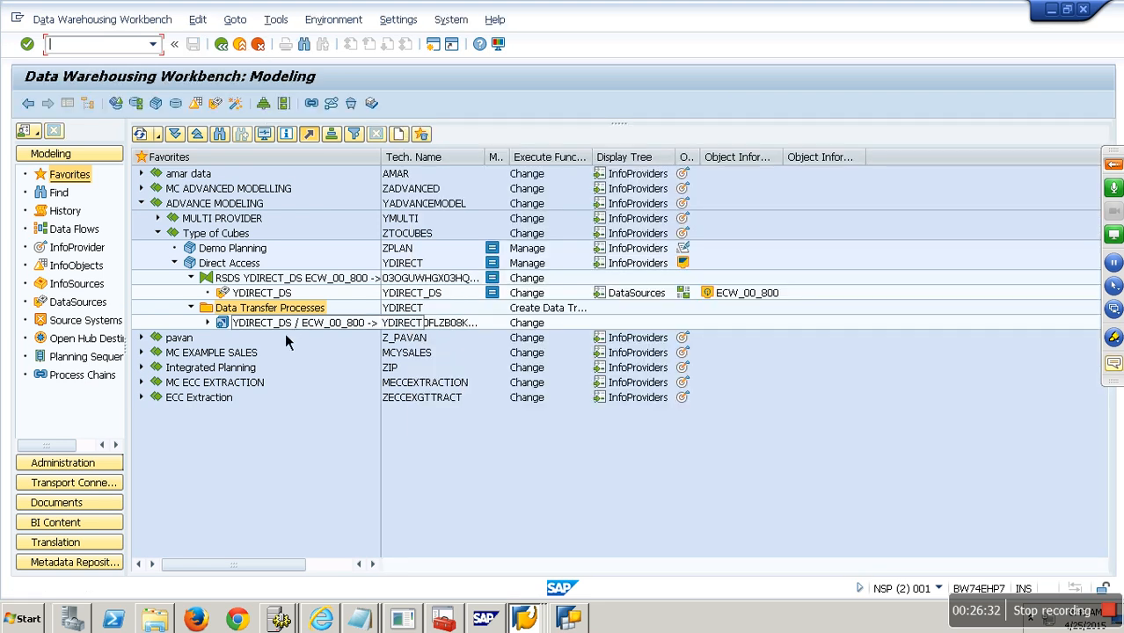
- Activate direct access for YDIRECT, saving its assigned DTP, then bring up BEx Query Designer
right_click(250, 266)
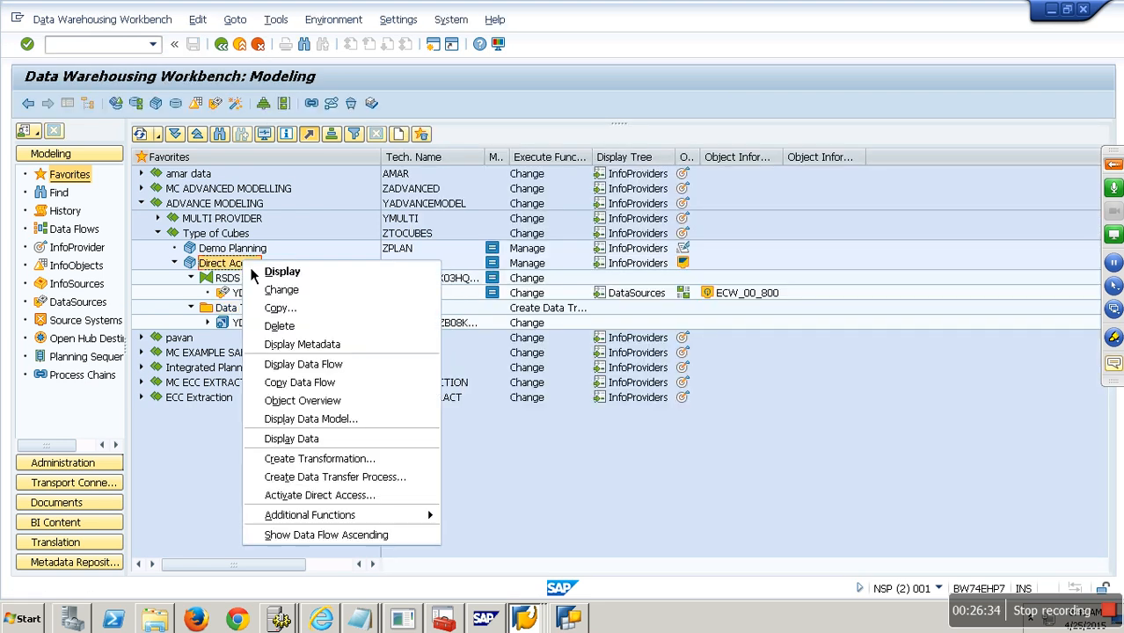
left_click(319, 500)
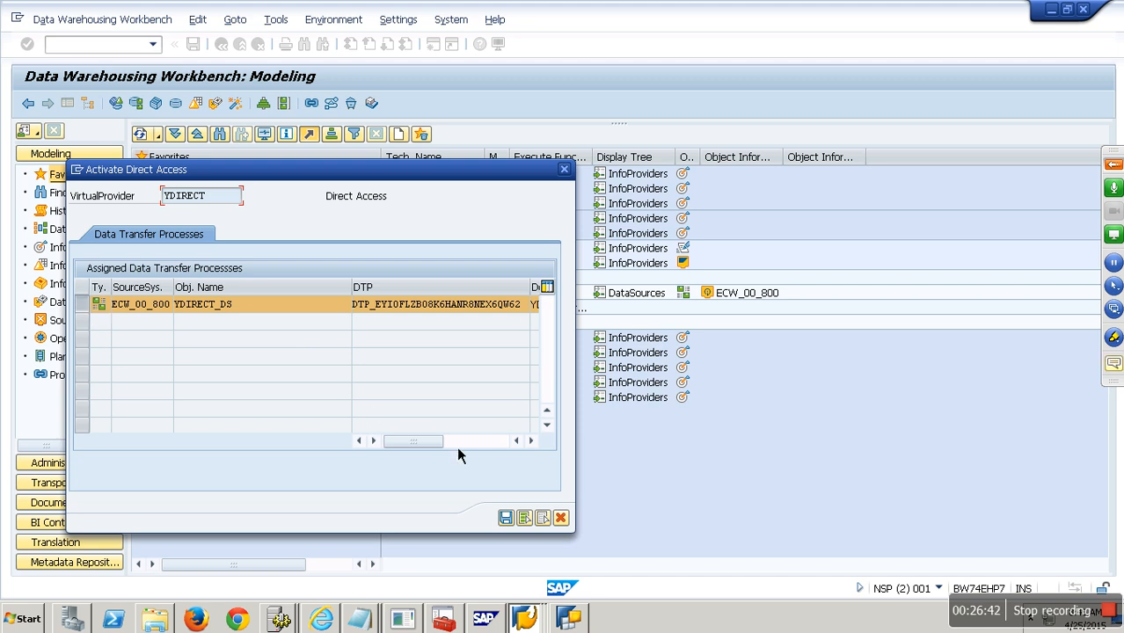
left_click(508, 519)
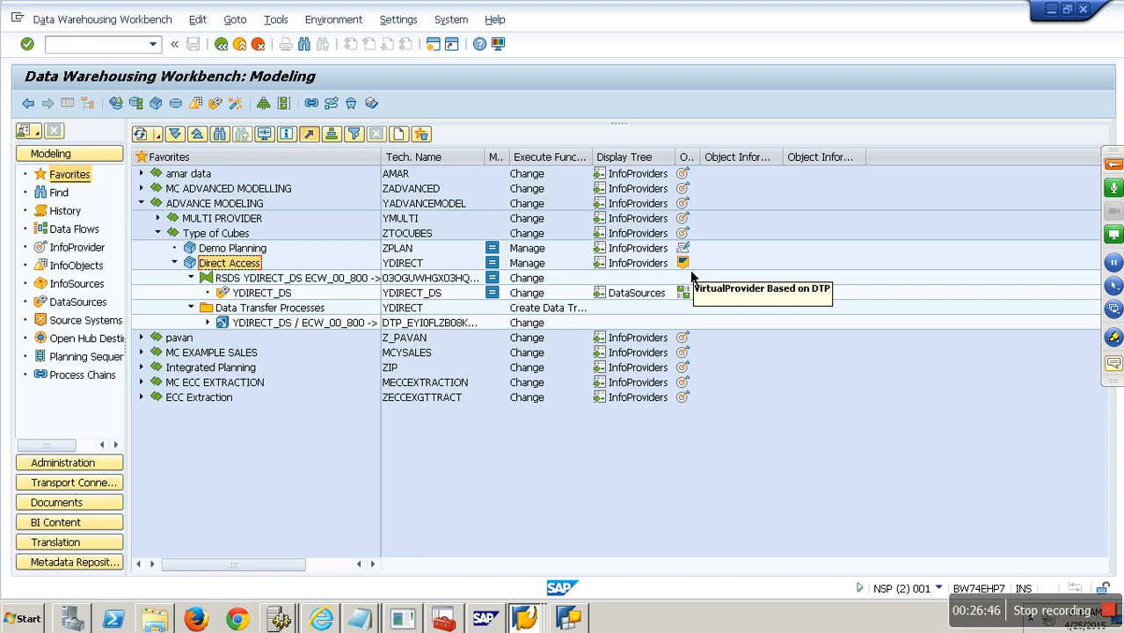
left_click(420, 266)
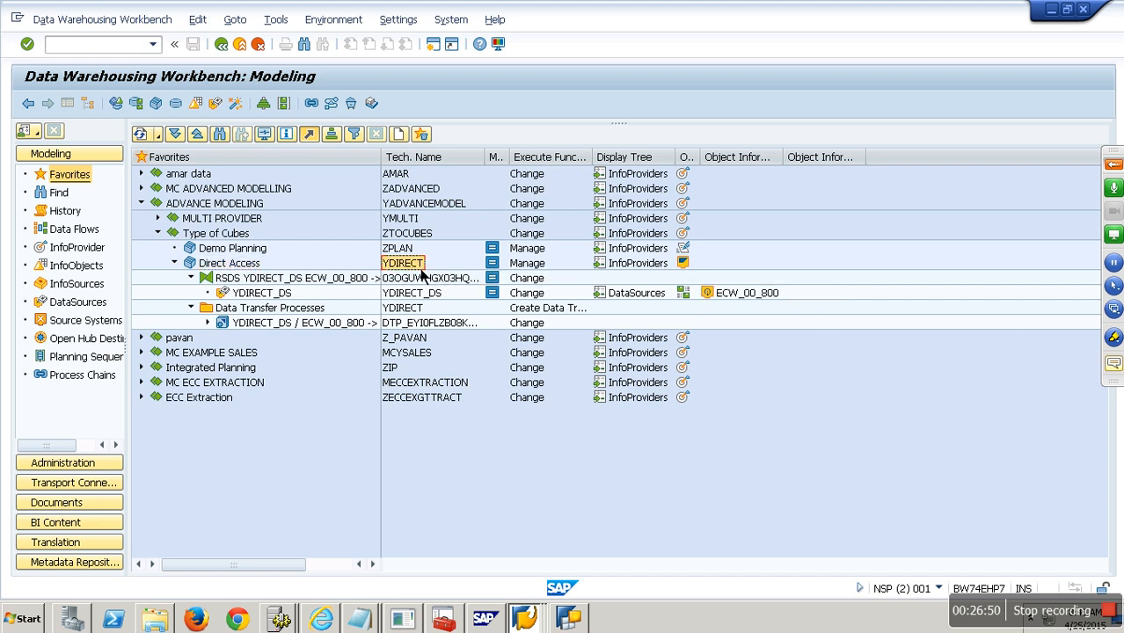
left_click(571, 621)
- Start a new query on YDIRECT with VBELN and Calendar Day in rows and NETWR in columns
left_click(178, 57)
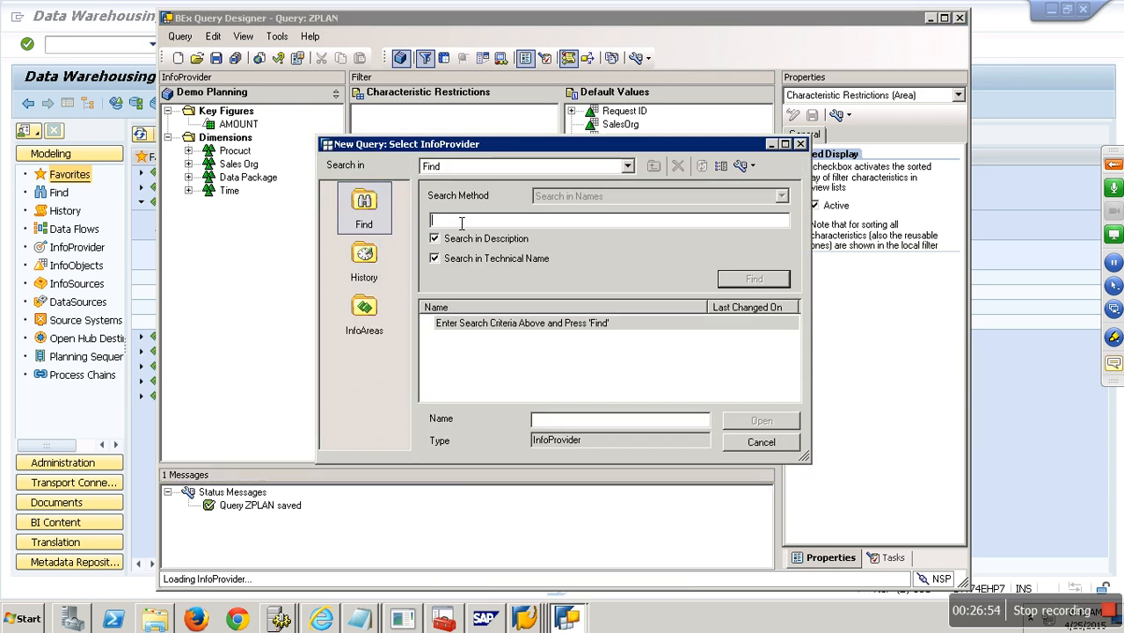
type("YDIRECT")
key("Return")
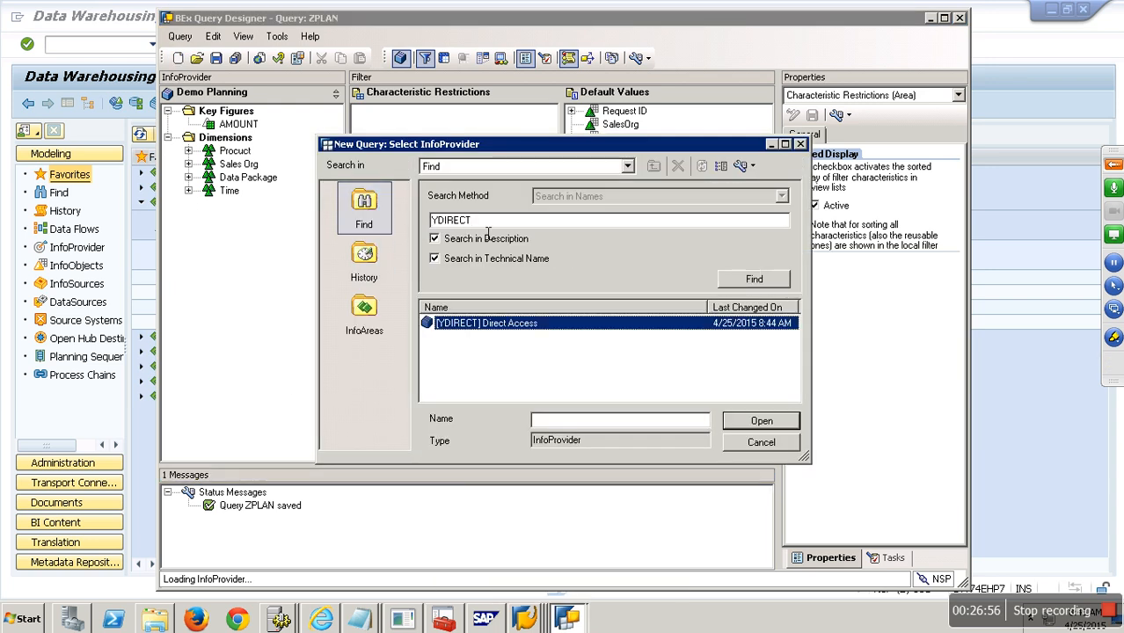
double_click(508, 327)
left_click(453, 451)
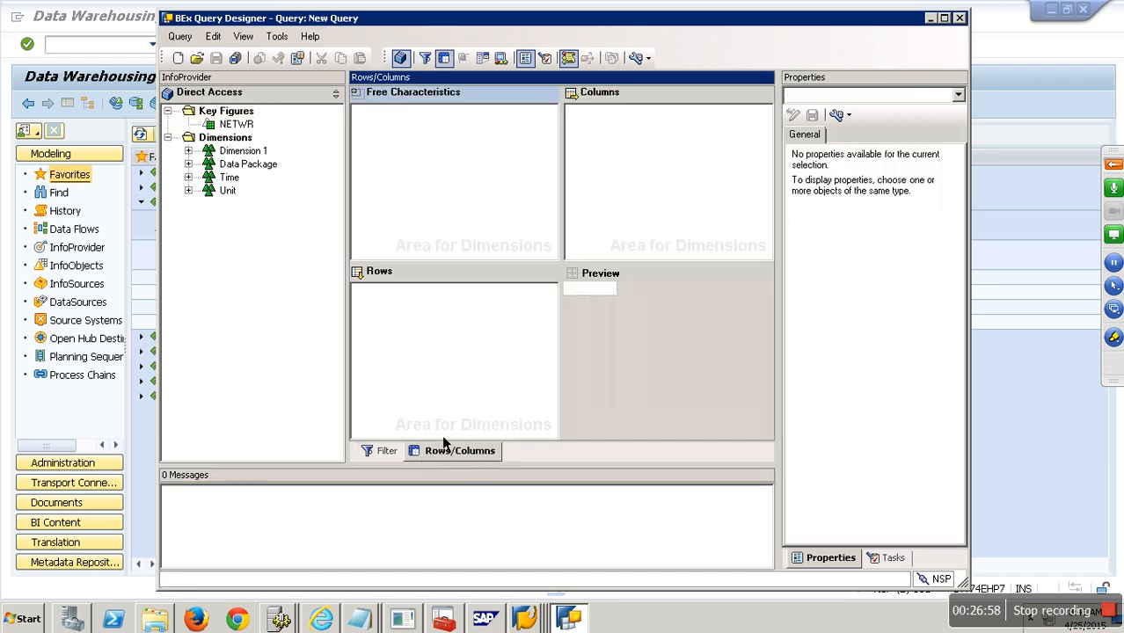
double_click(202, 166)
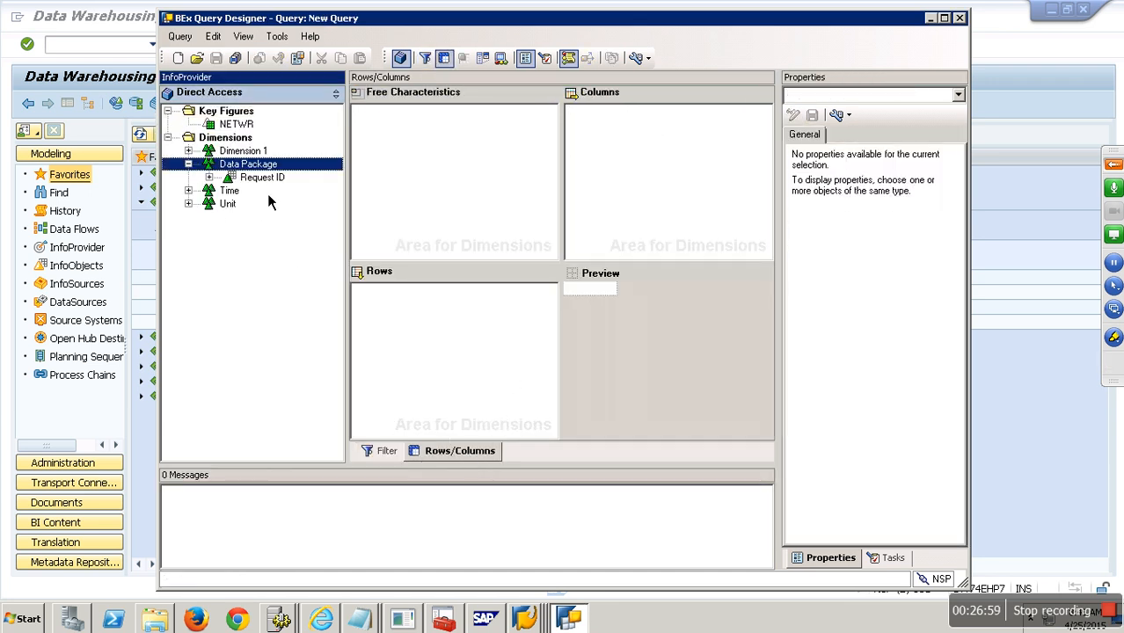
double_click(203, 192)
double_click(202, 151)
left_click_drag(254, 164, 379, 295)
left_click_drag(265, 220, 389, 304)
left_click_drag(235, 124, 613, 153)
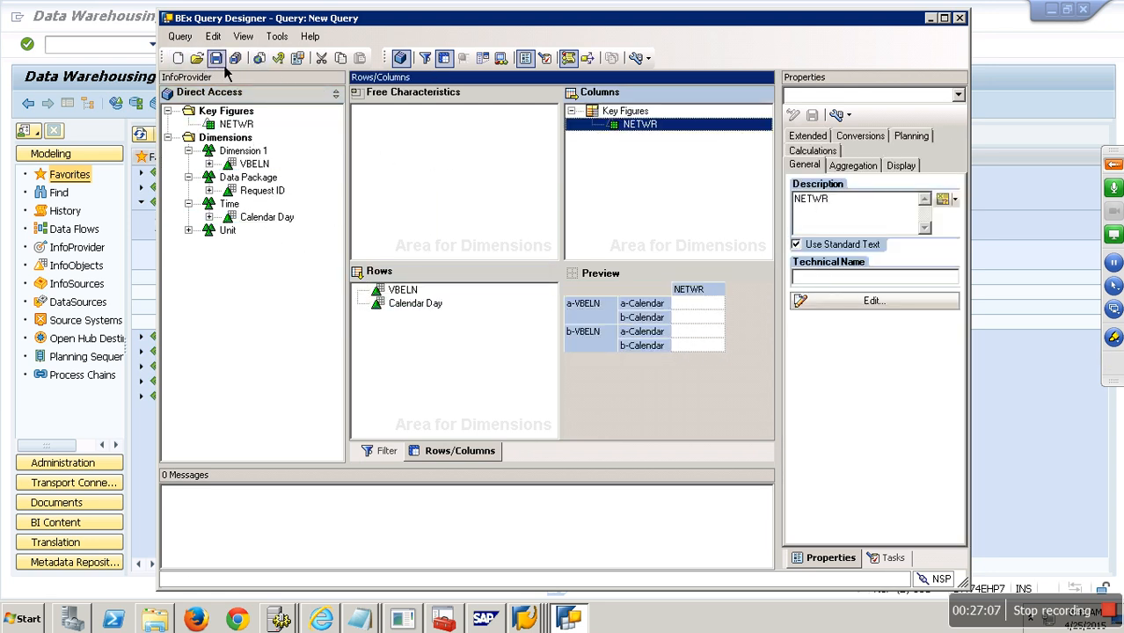
- Save the query with description and technical name YDIRECT
left_click(217, 58)
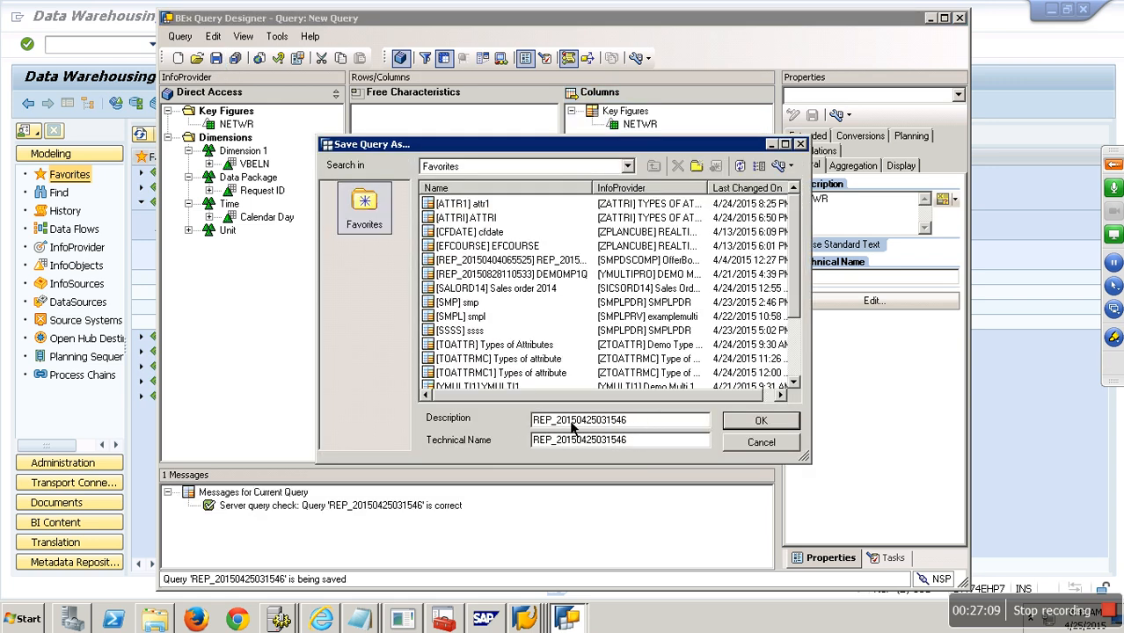
left_click_drag(643, 429, 485, 431)
type("Y")
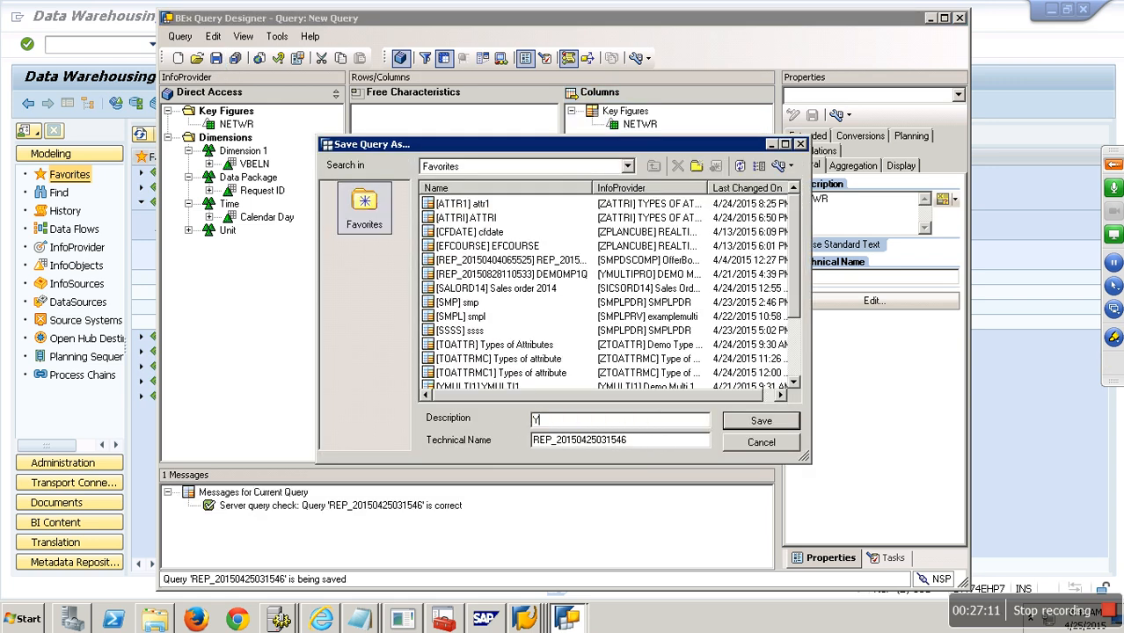
type("DIRECT")
key("Tab")
type("YD")
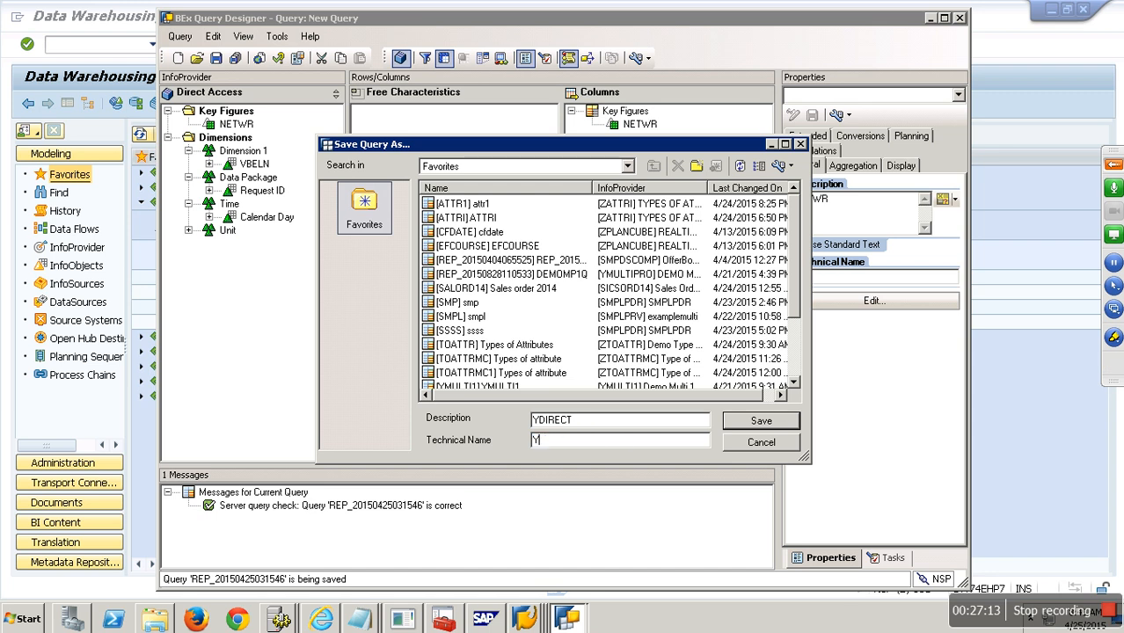
type("IRECT")
left_click(750, 427)
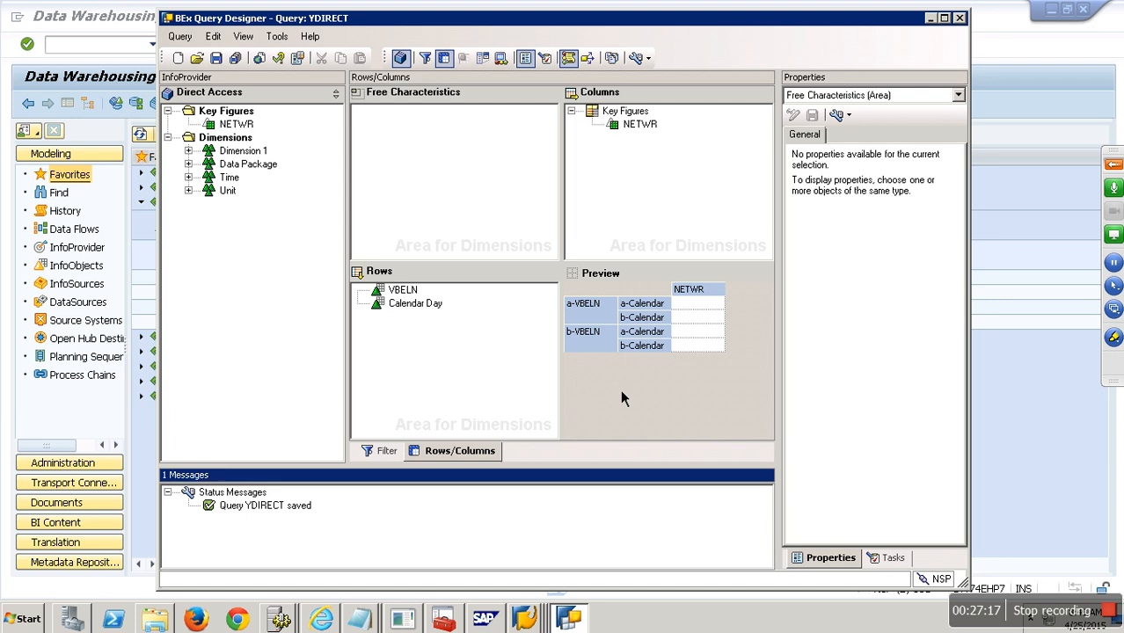
- Run query YDIRECT in the Query Monitor (/nrsrt) as an ABAP Web analysis
left_click(105, 45)
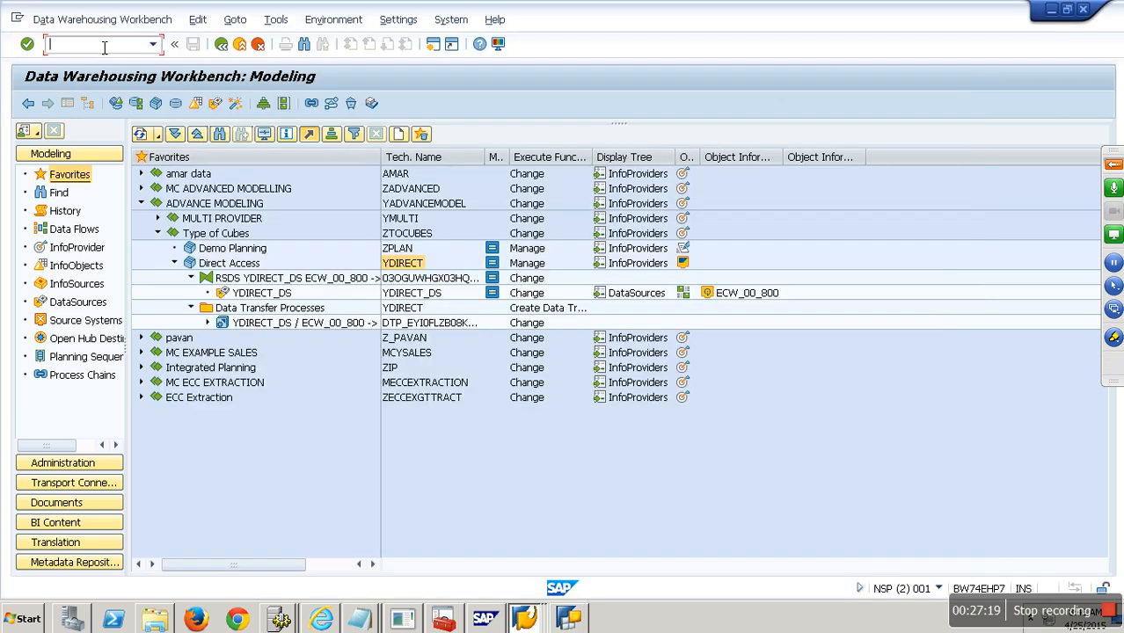
type("/nrsrt")
key("Return")
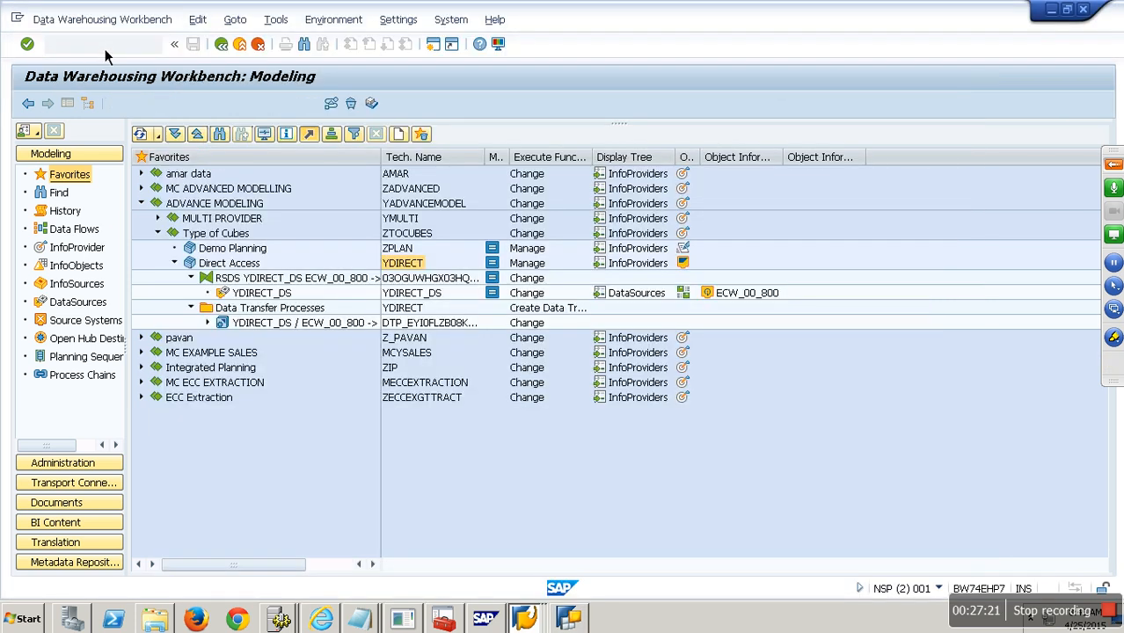
type("YDIRECT")
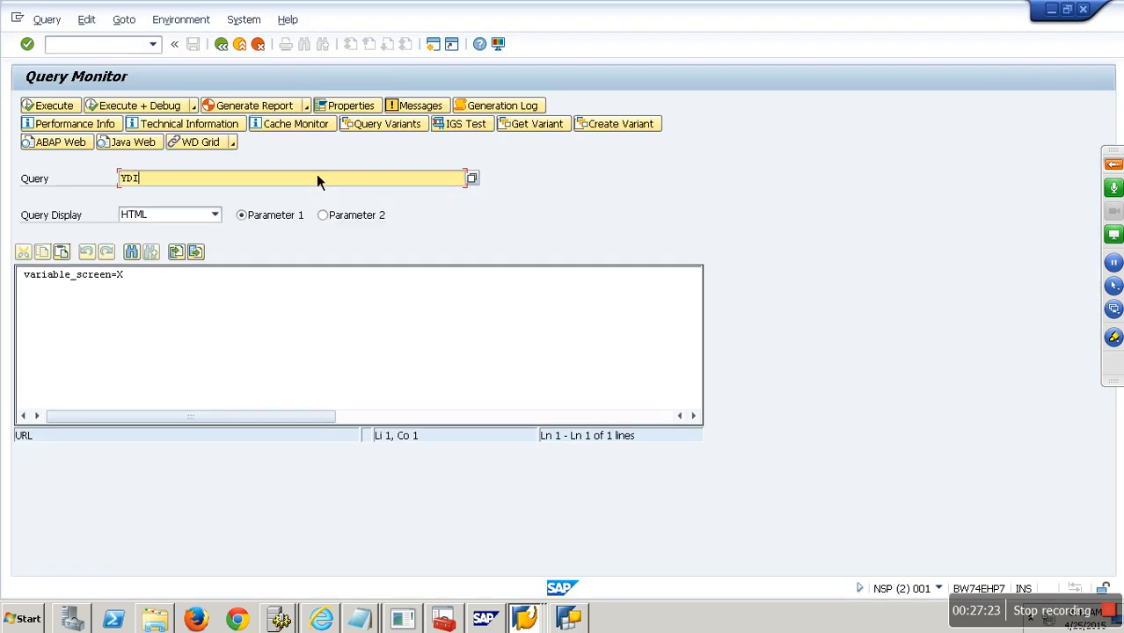
key("Return")
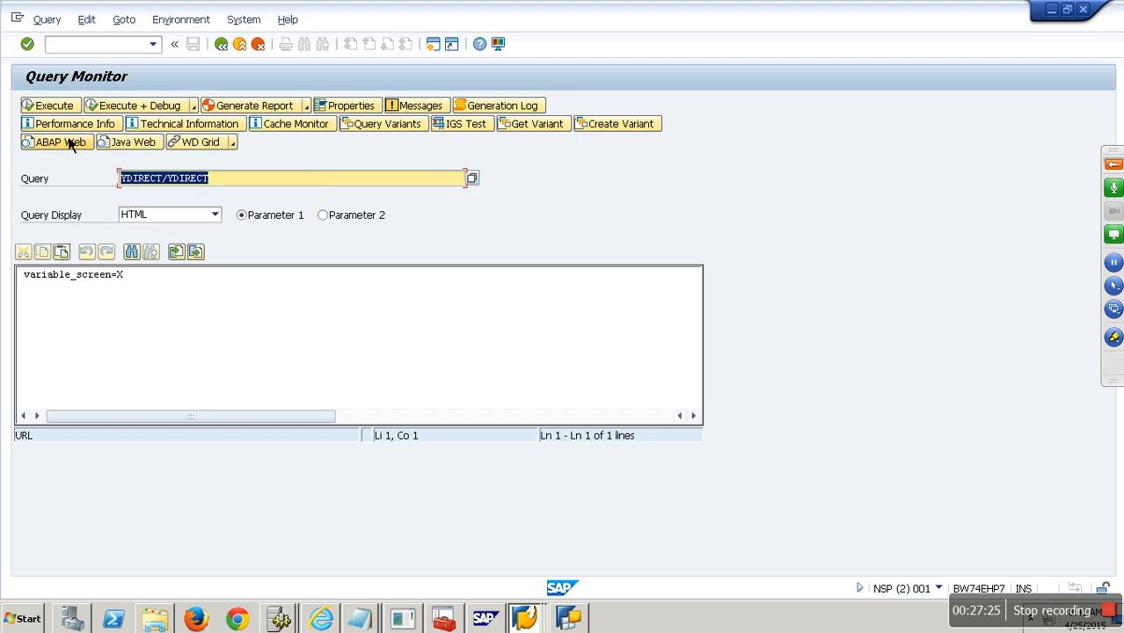
left_click(51, 106)
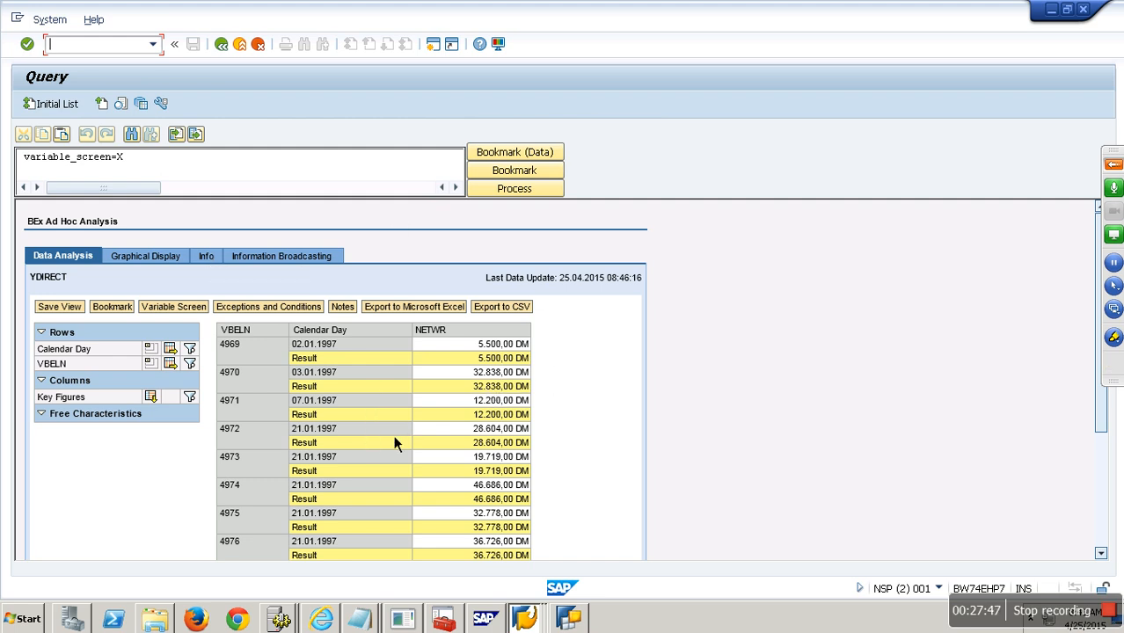
- Bring the Direct Access DTP Cube notes to the front in Notepad
left_click(359, 620)
left_click(357, 582)
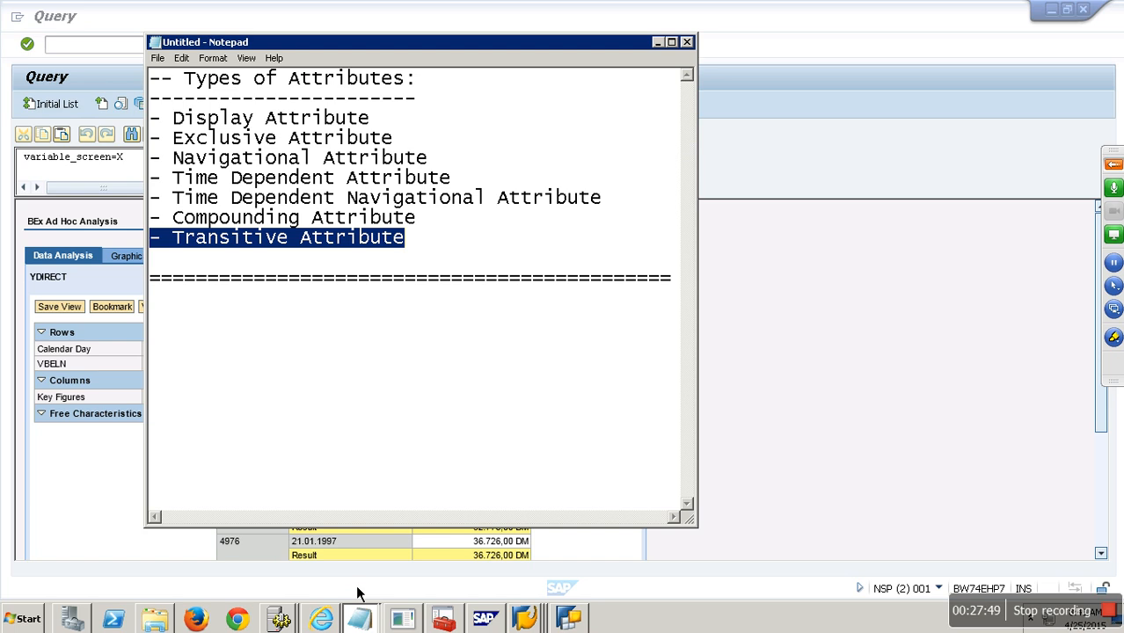
left_click(359, 619)
left_click(356, 579)
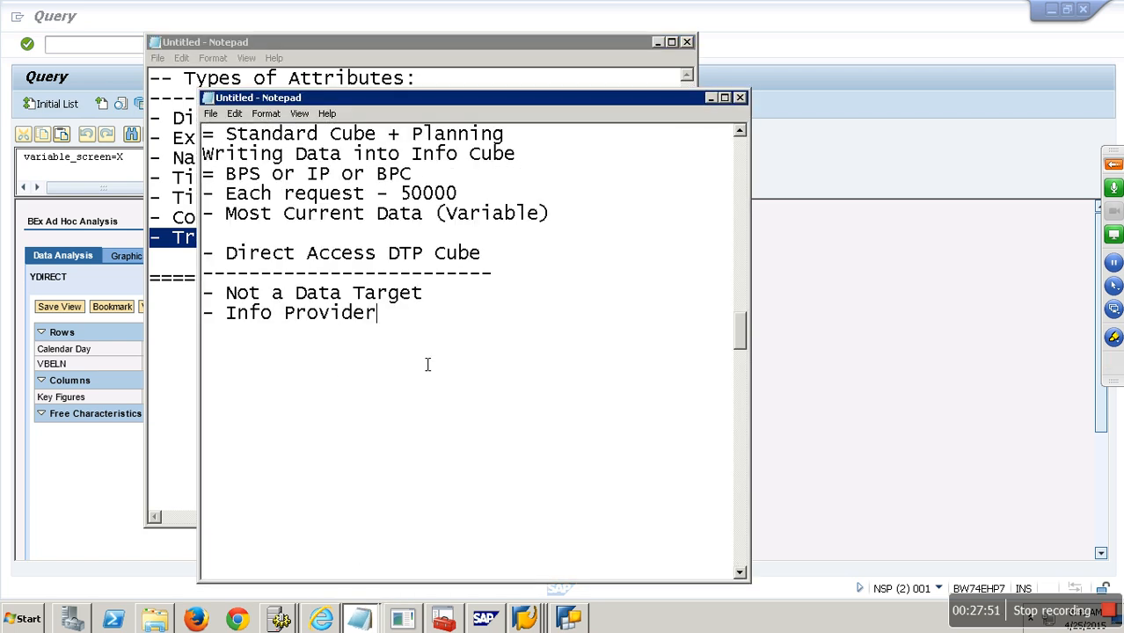
- Below Info Provider, add a '- Scenario:' heading underlined with dashes, and start item '1.'
key("Return")
key("Return")
type("- Scenario")
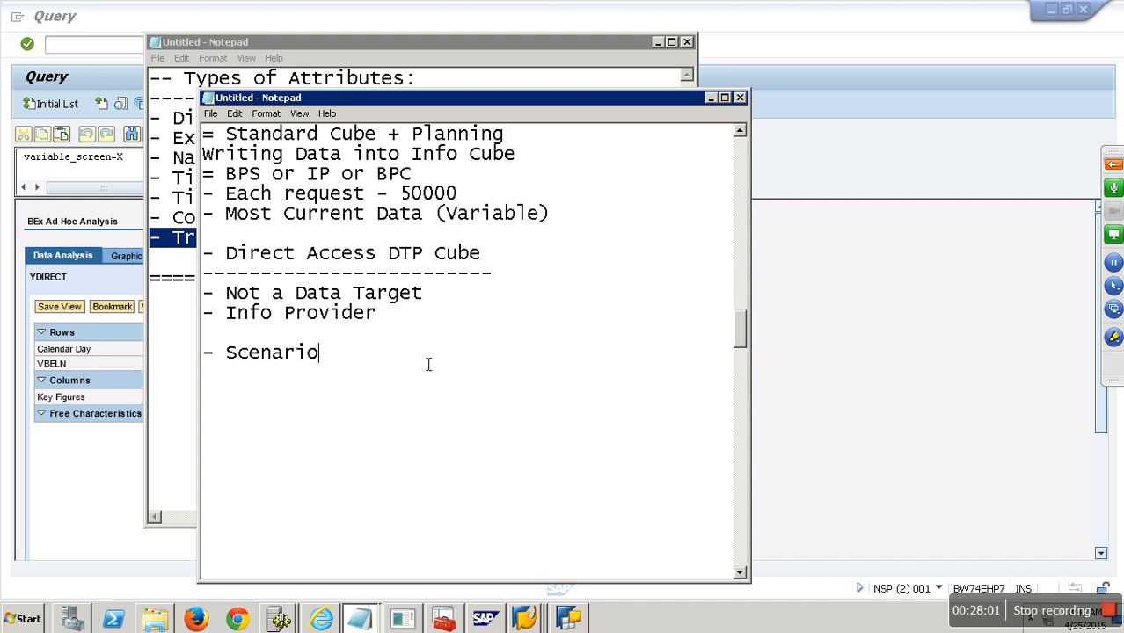
type(":")
key("Return")
type("-----------")
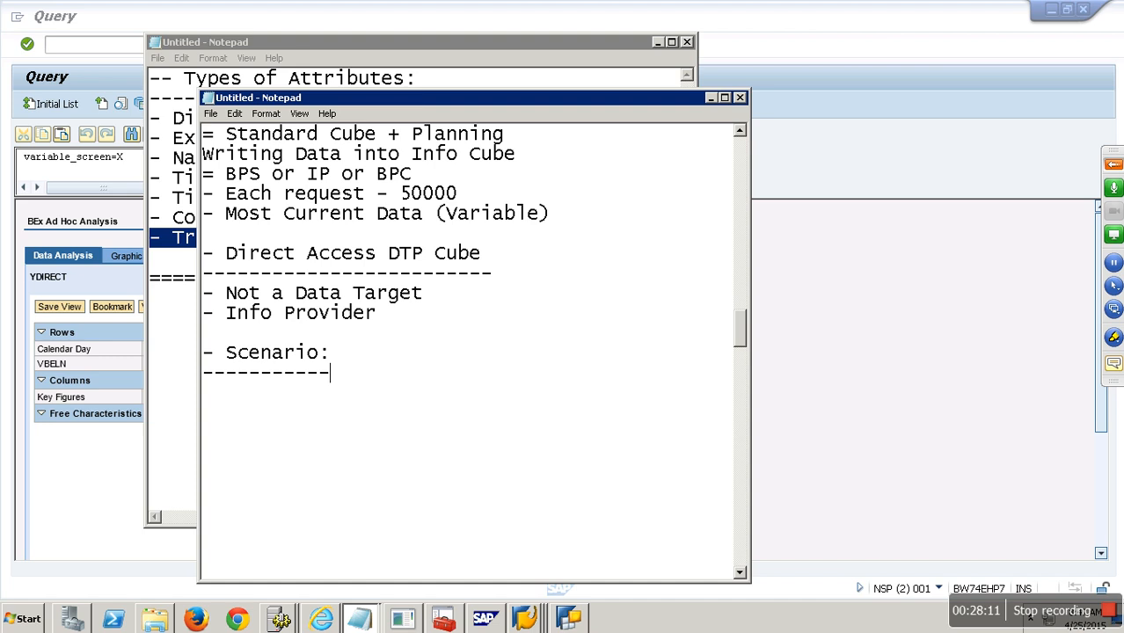
key("Return")
type("1.")
- Type scenario 1 'Huge Data wirh Less Reporting frequency' and scenario 2 'Reconcilation', correcting typos
type("Huge Data wirh Less Reporting frequency")
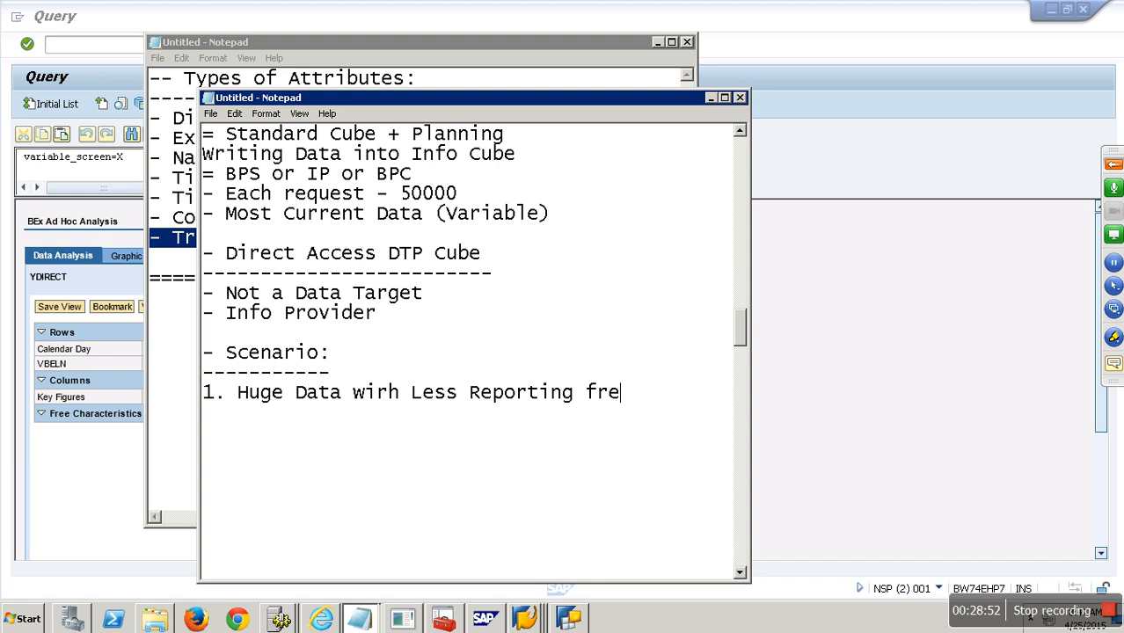
key("Return")
key("Return")
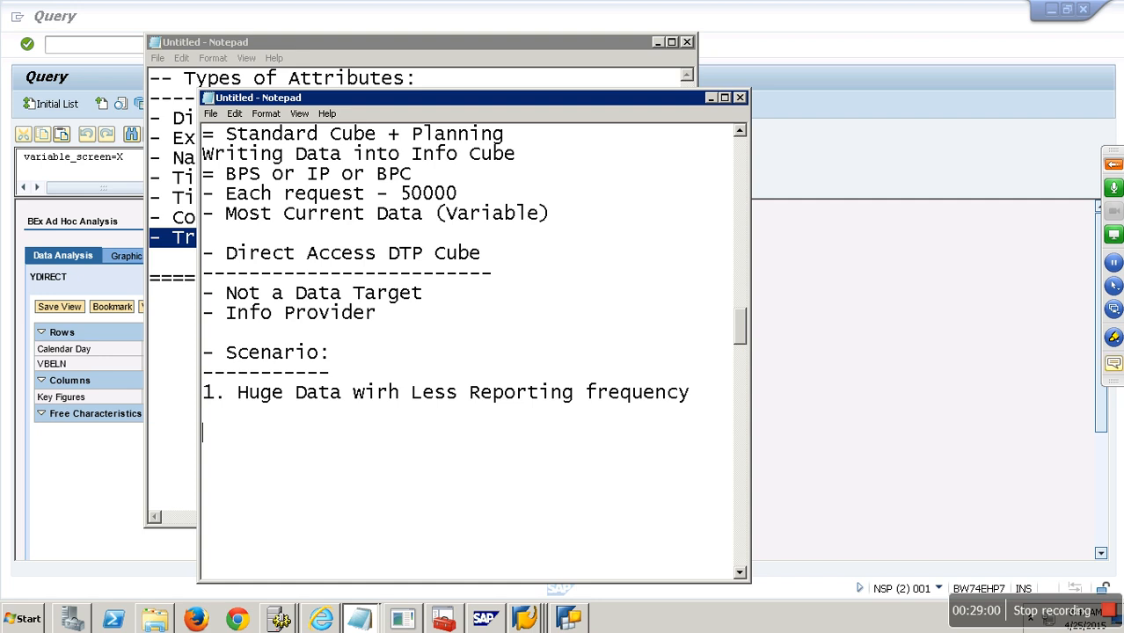
type("2. Reconcilation")
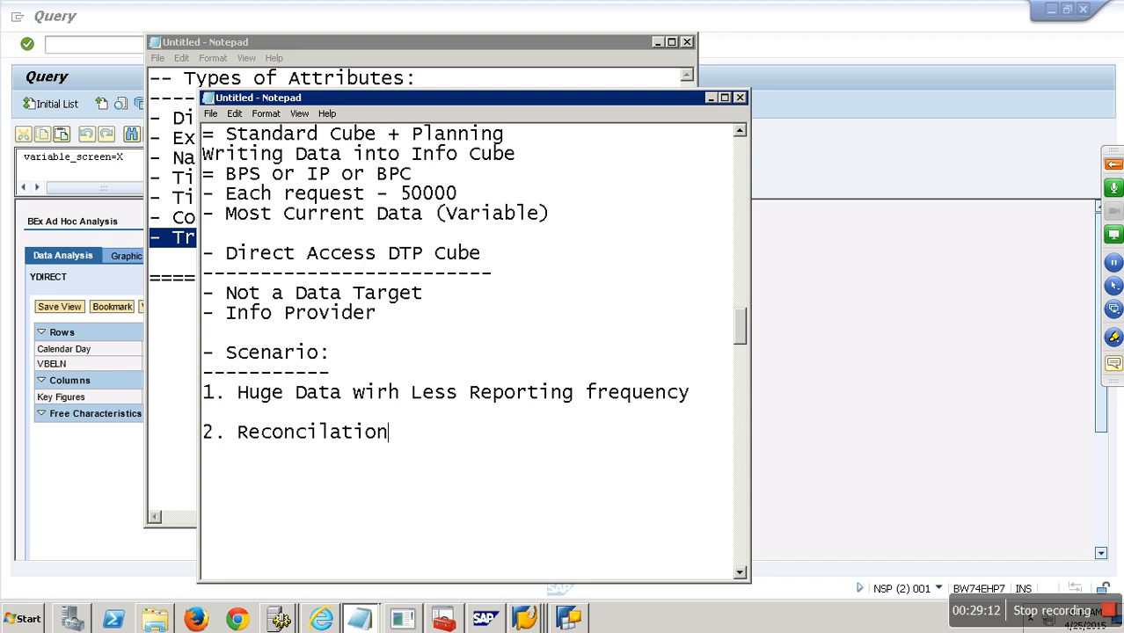
key("Left")
key("Left")
key("Left")
key("Left")
- Finish the Direct Access DTP Cube notes, then select and deselect lines in them
type("i")
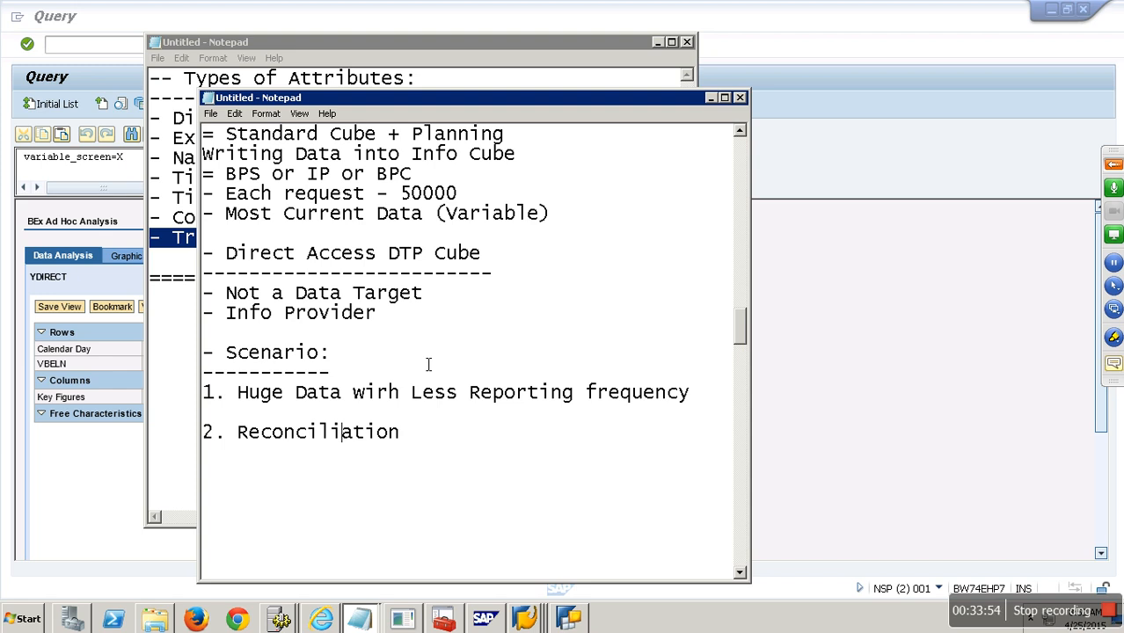
left_click(376, 336)
scroll(384, 333, "up", 9)
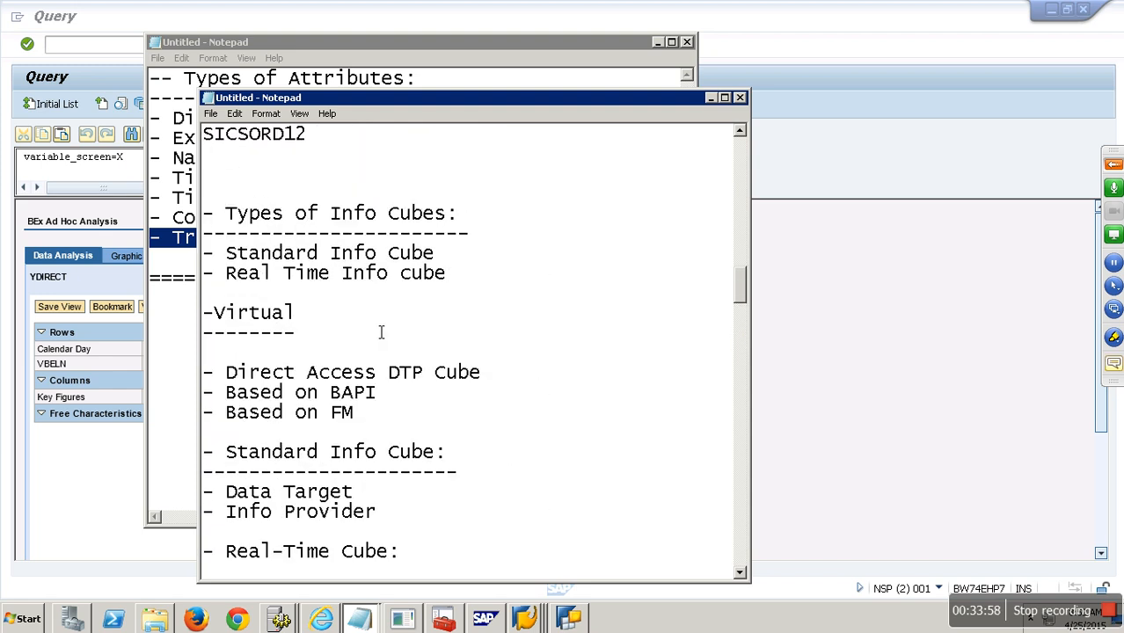
scroll(384, 333, "down", 3)
left_click_drag(366, 294, 187, 279)
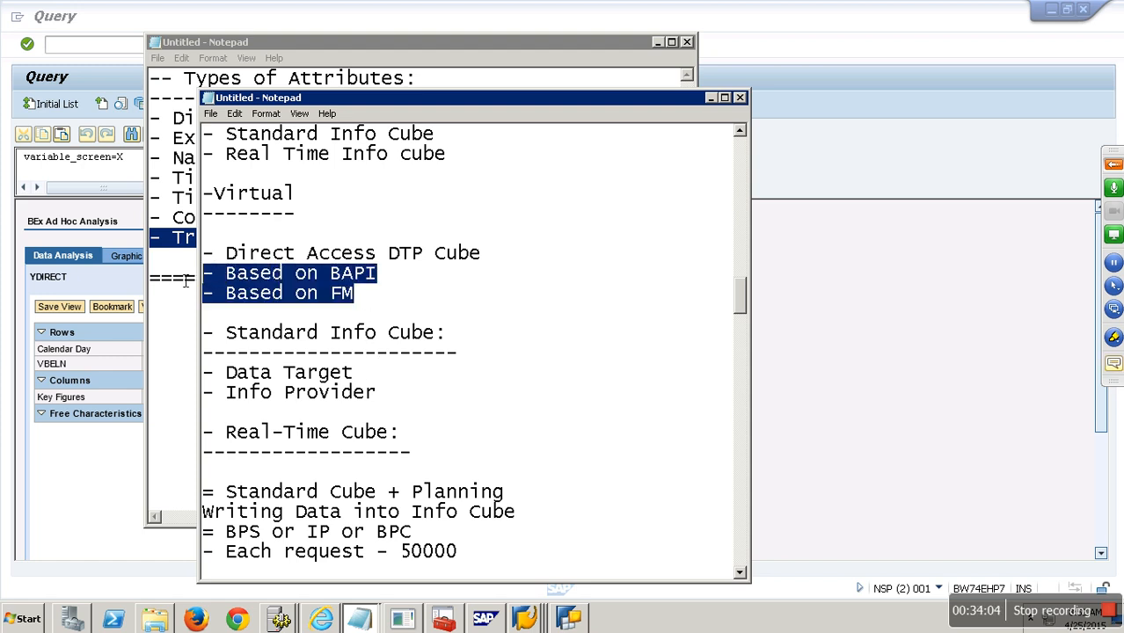
left_click(295, 287)
- Open the Data Warehousing Workbench with /nrsa1 and expand the ADVANCE MODELING favourites
left_click(85, 455)
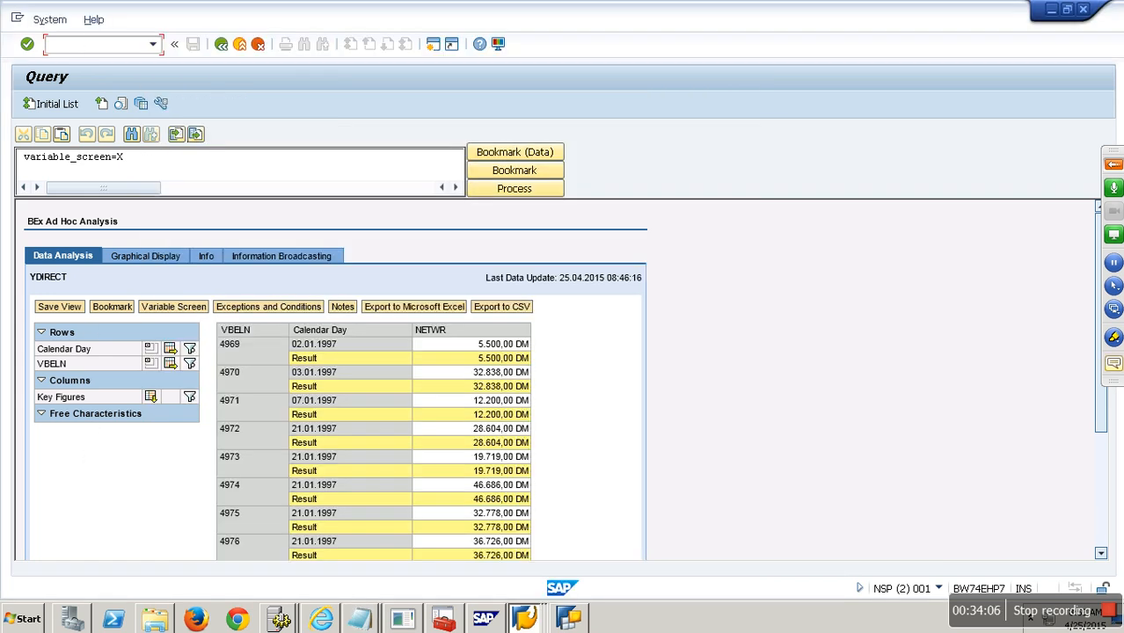
key("alt+Tab")
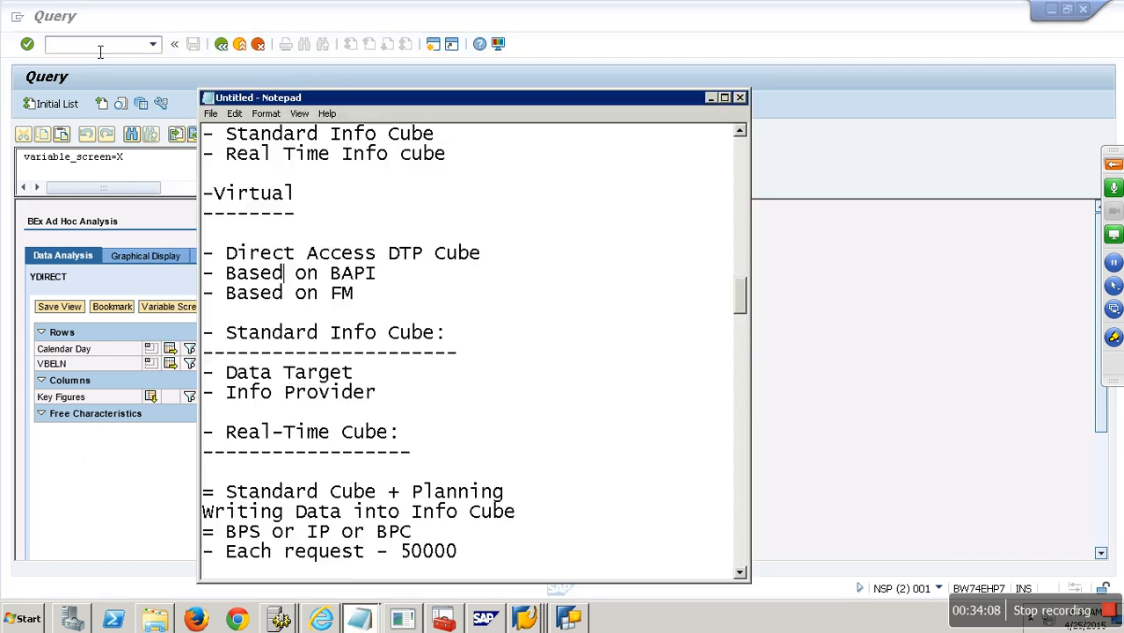
key("alt+Tab")
left_click(122, 40)
type("/nrsa1")
key("Return")
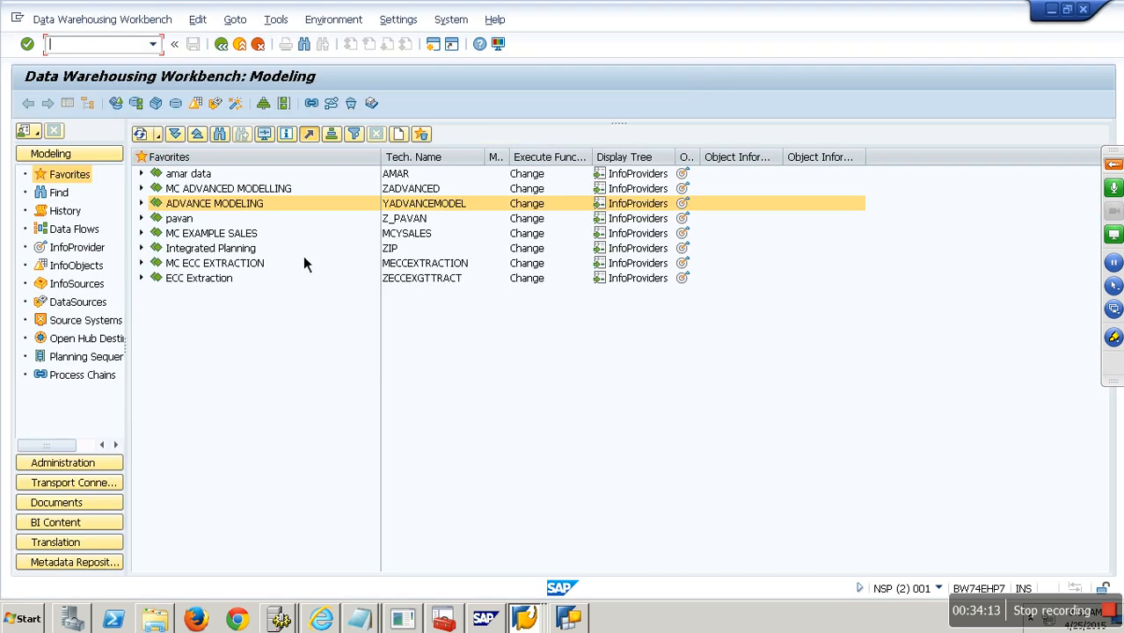
left_click(141, 204)
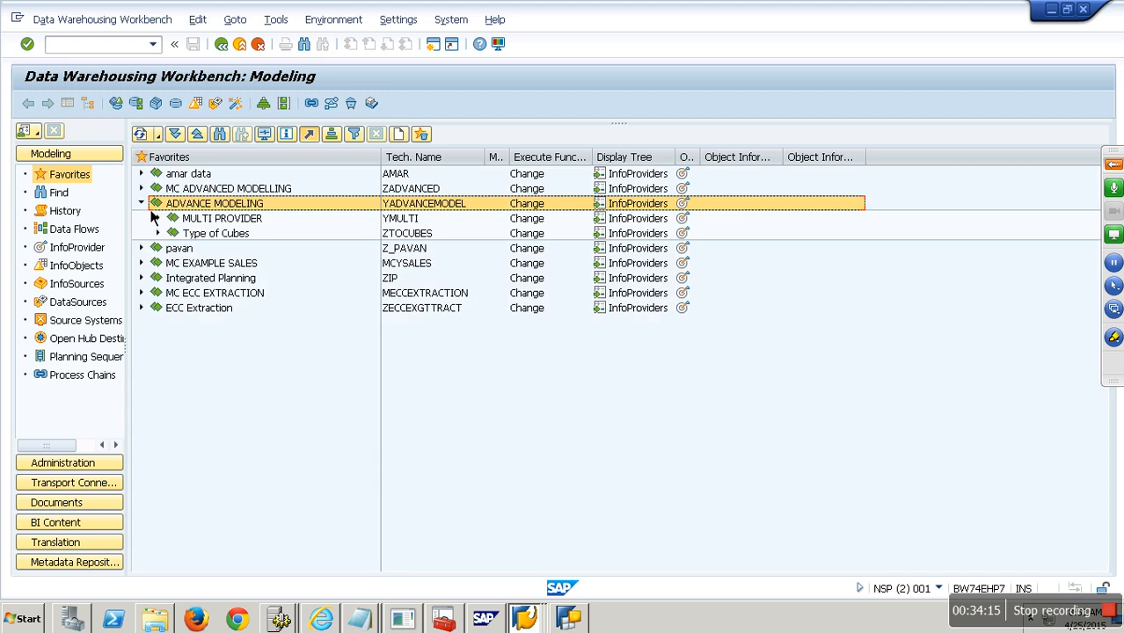
- Under Source Systems, start creating an external BAPI-based source system, then cancel
left_click(91, 324)
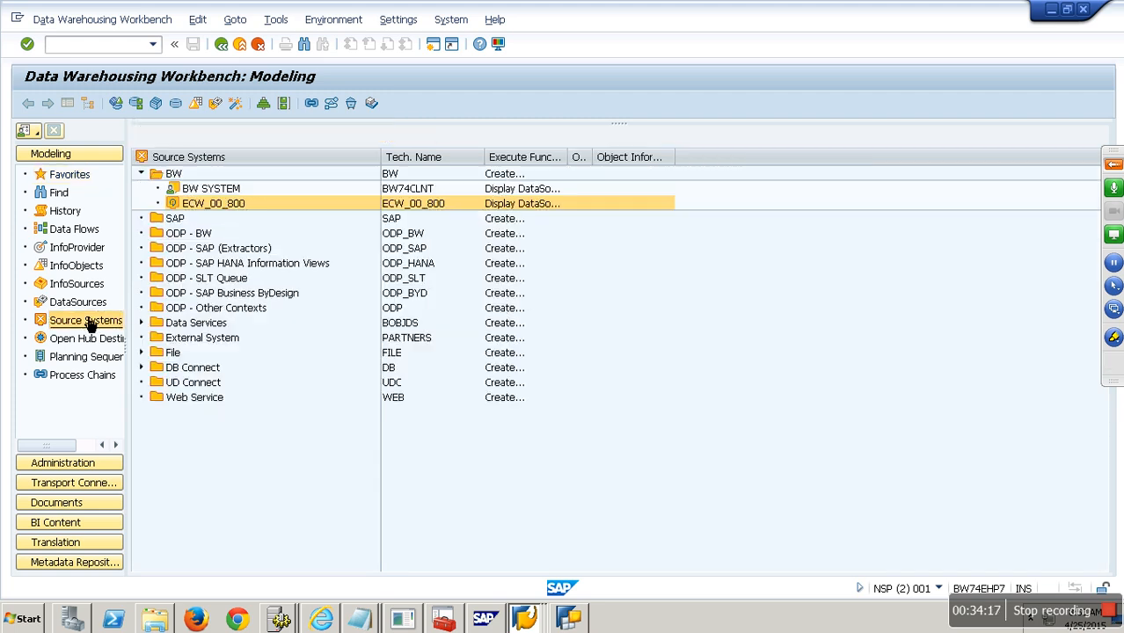
right_click(197, 167)
left_click(237, 175)
left_click(264, 379)
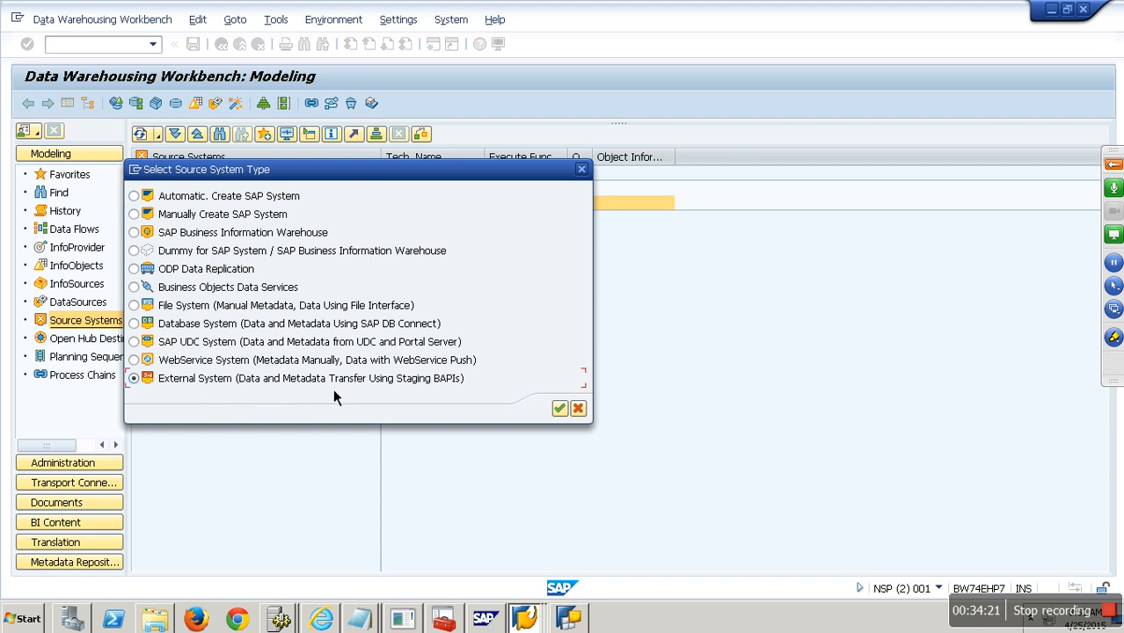
left_click(578, 408)
- Back in Favorites, select the Type of Cubes InfoArea and open its context menu
left_click(70, 176)
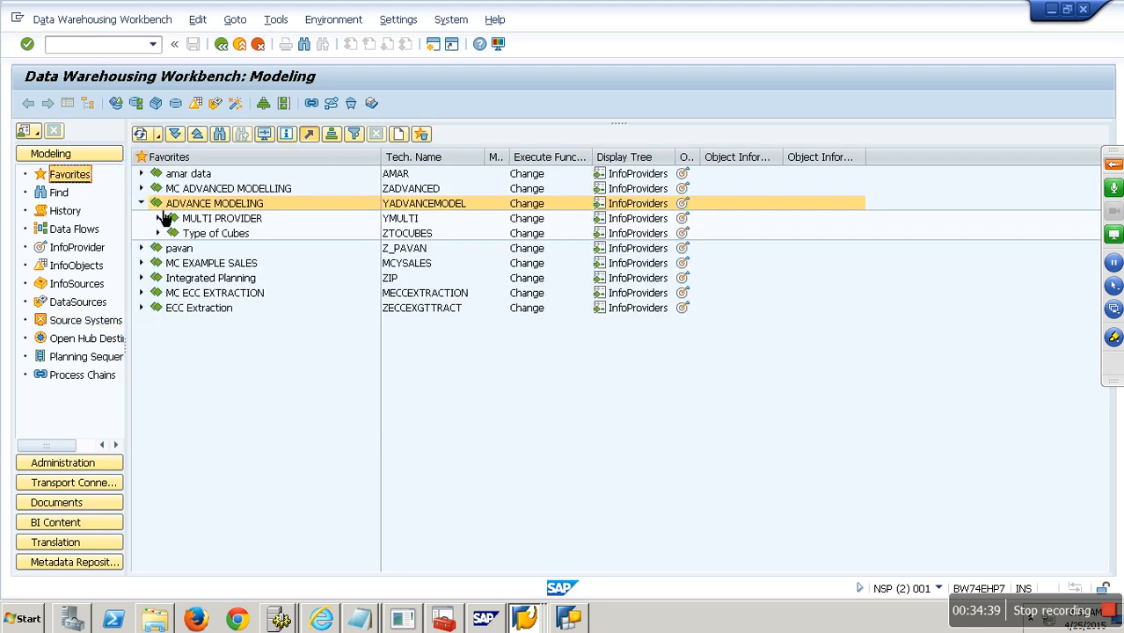
left_click(233, 238)
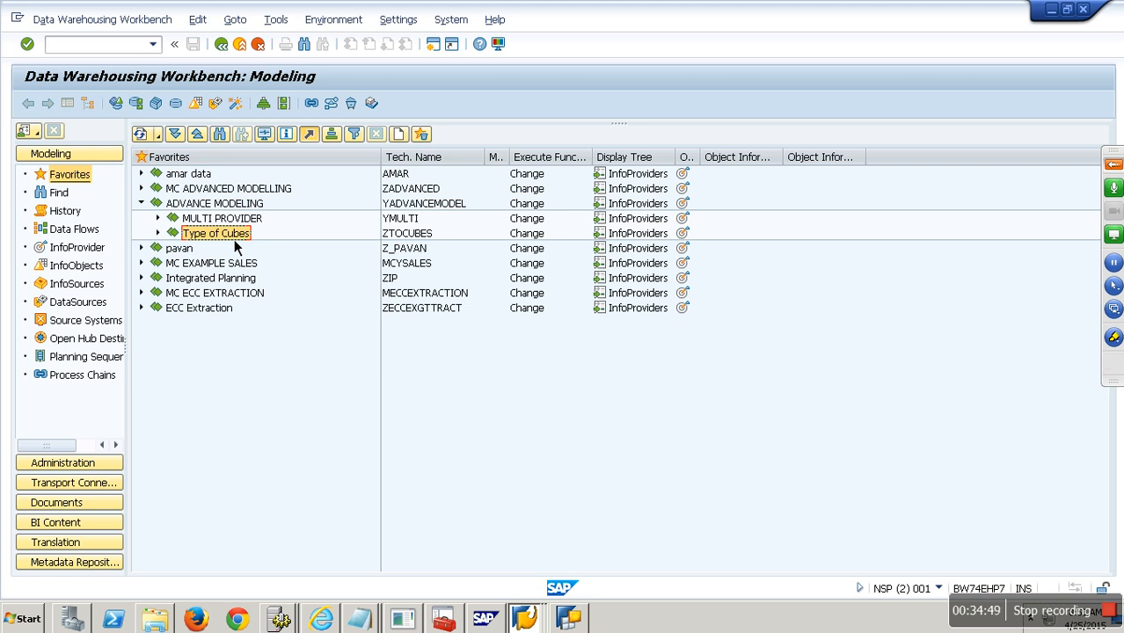
right_click(234, 239)
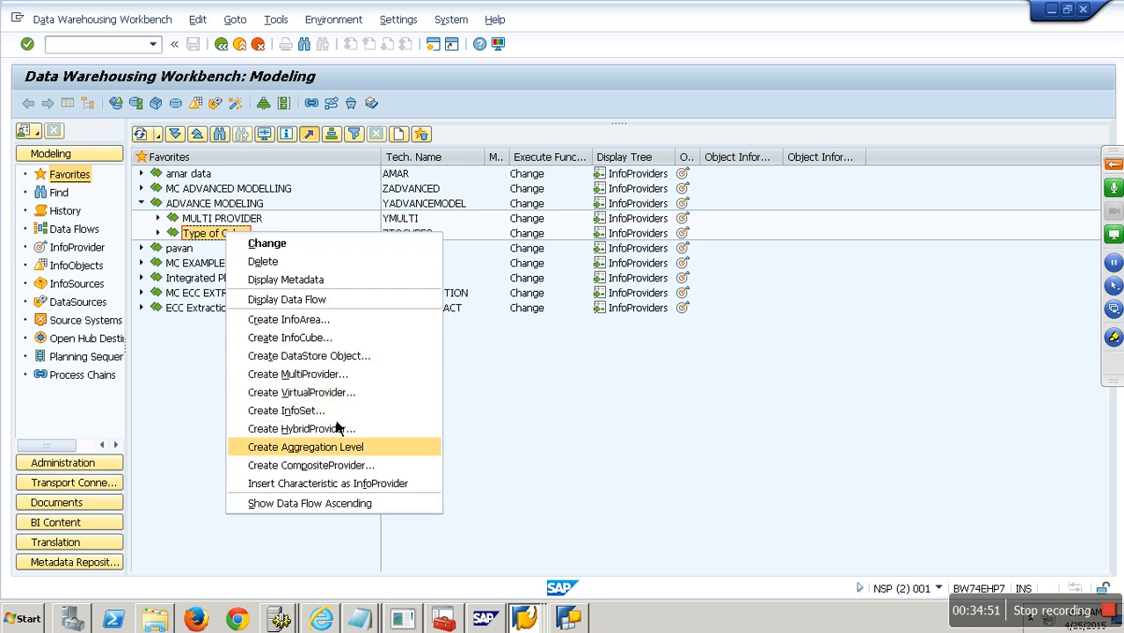
- Create InfoCube ZBAPI, description 'sdbfg', as a BAPI-based VirtualProvider, and list its source systems
left_click(329, 339)
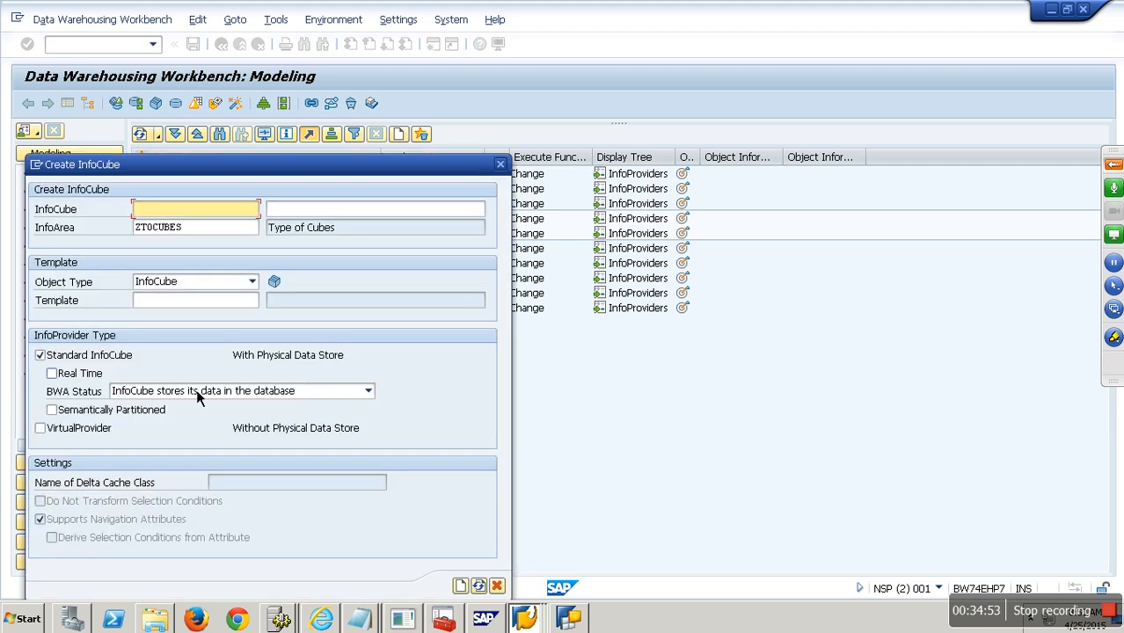
type("zbapi")
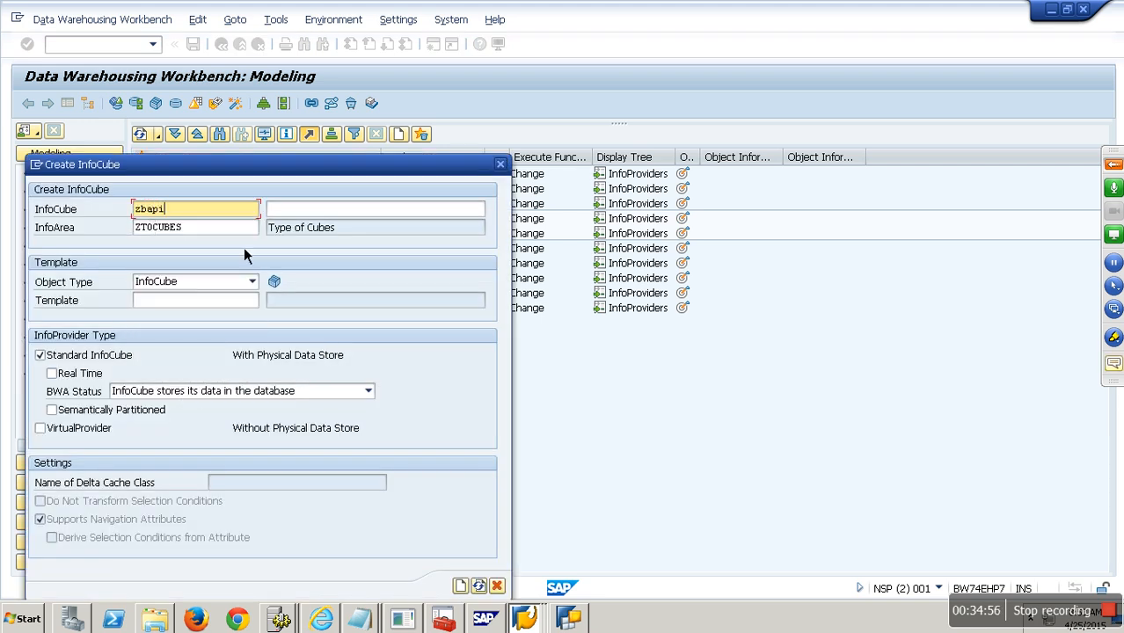
key("Tab")
type("sdbfg")
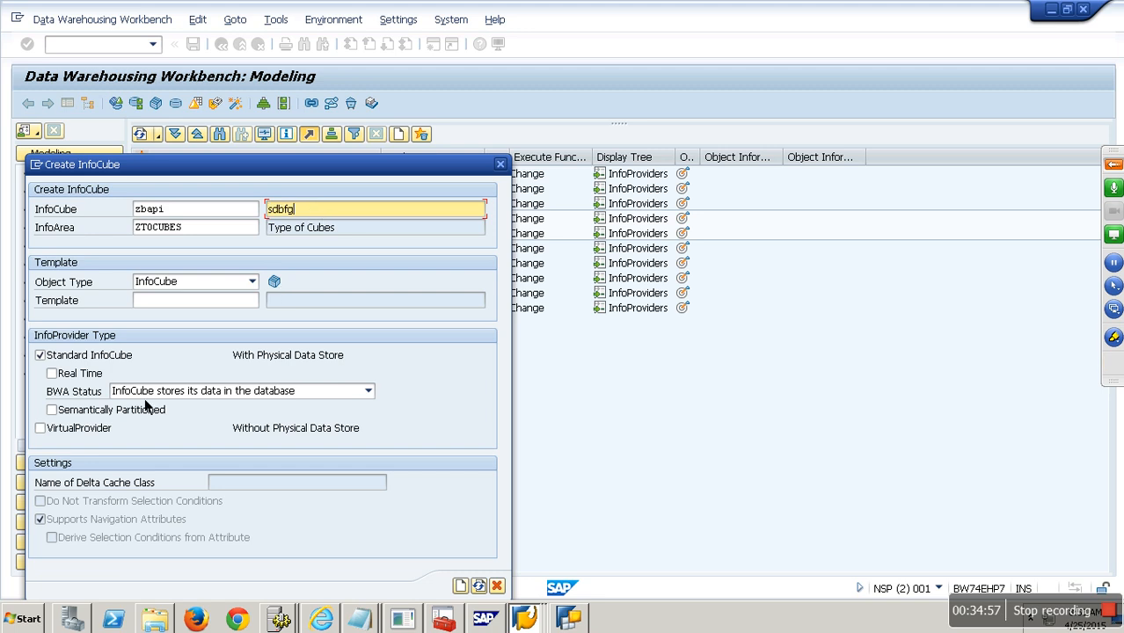
left_click(80, 429)
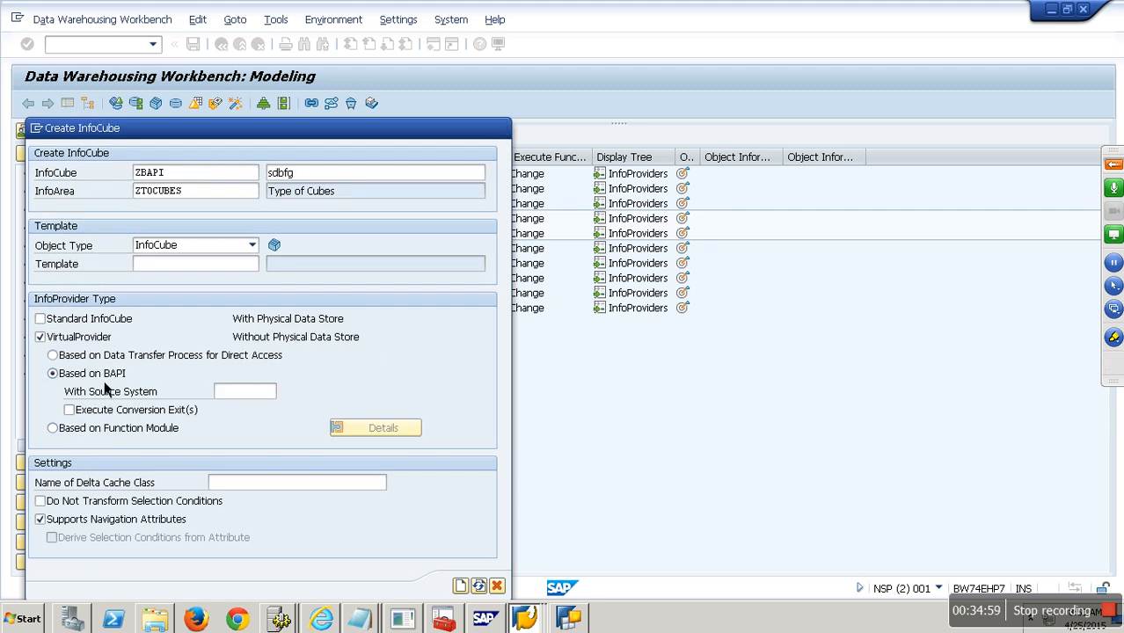
left_click(236, 392)
left_click(283, 393)
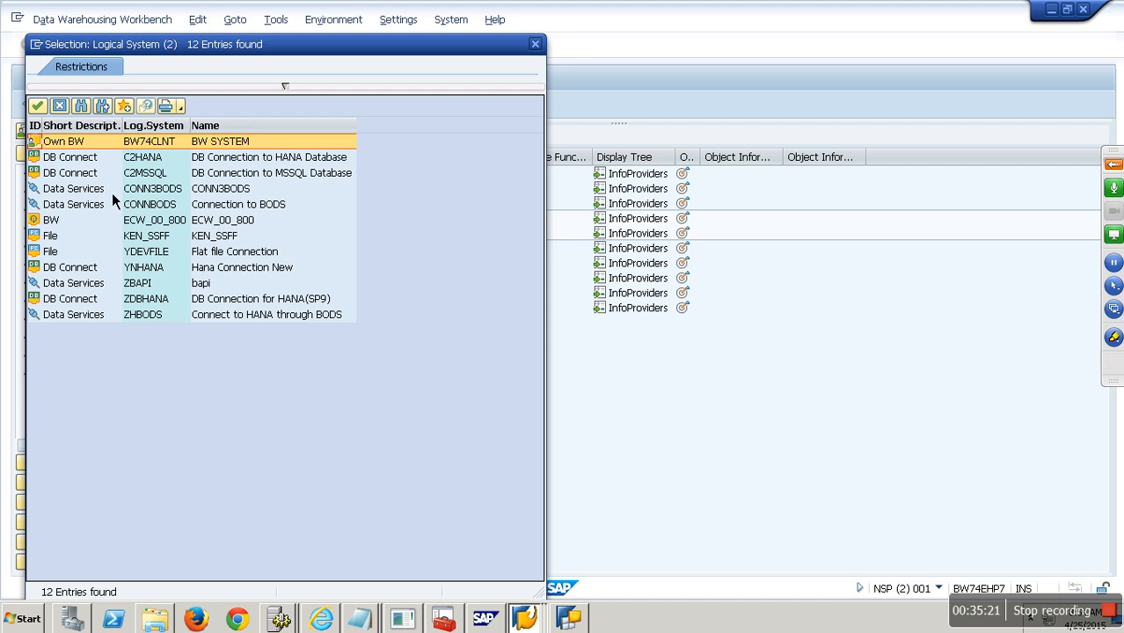
- Close the source system list, switch to Based on Function Module, and try stopping the hung dialog
left_click(63, 106)
left_click(130, 435)
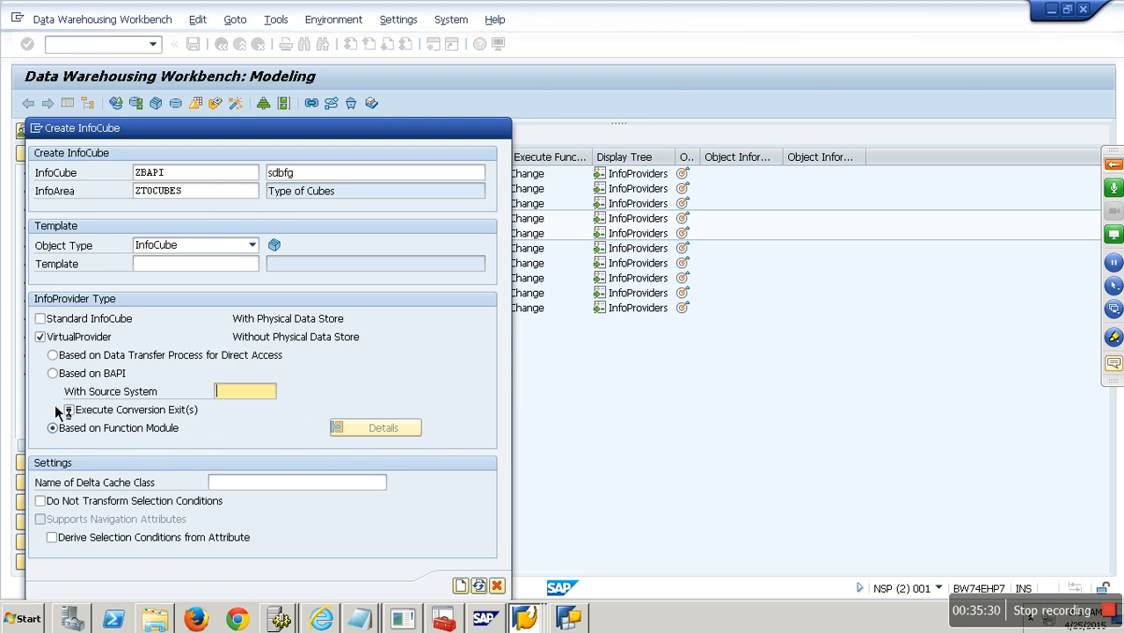
left_click_drag(256, 130, 343, 106)
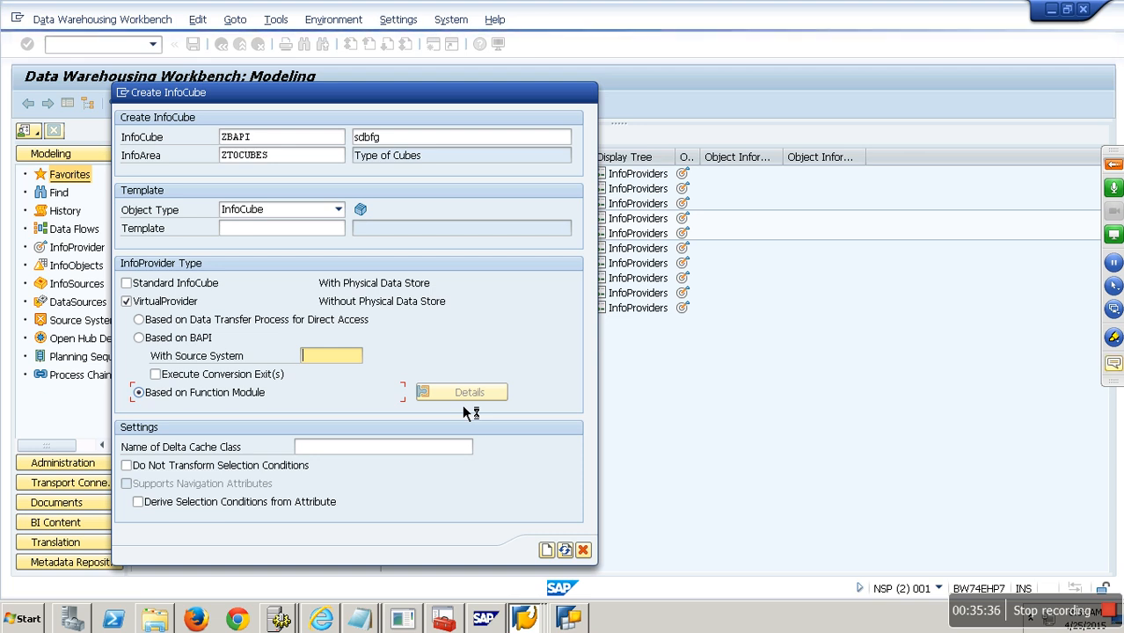
key("alt+space")
left_click(167, 174)
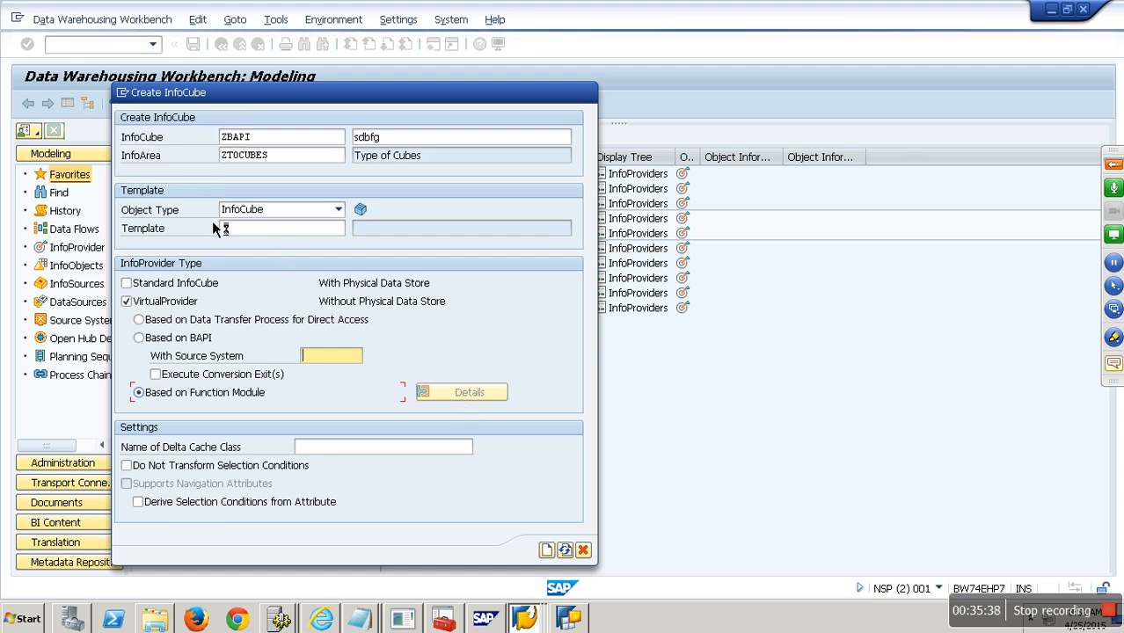
- Stop the hung Create InfoCube transaction from the dialog's system menu
left_click_drag(235, 92, 261, 91)
key("alt+space")
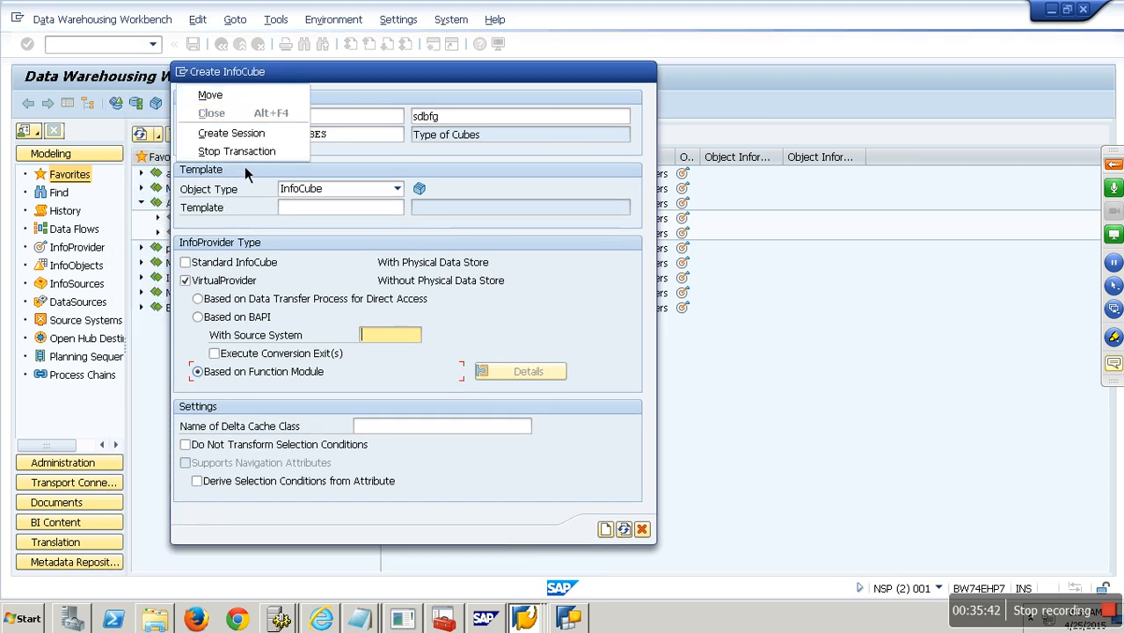
left_click(245, 167)
left_click(182, 73)
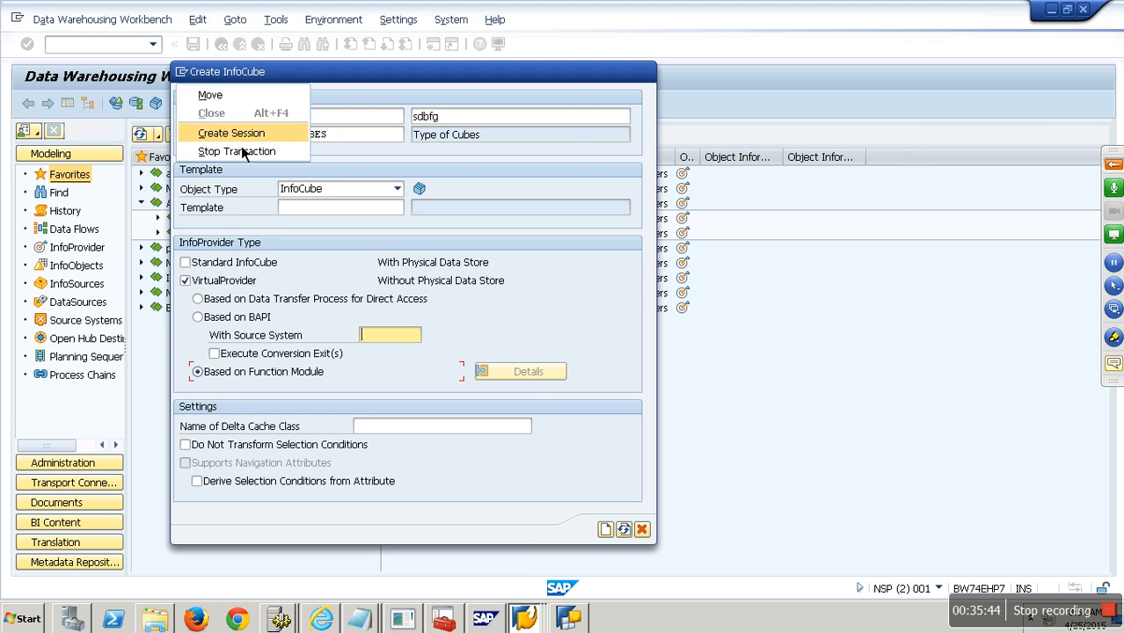
left_click(250, 153)
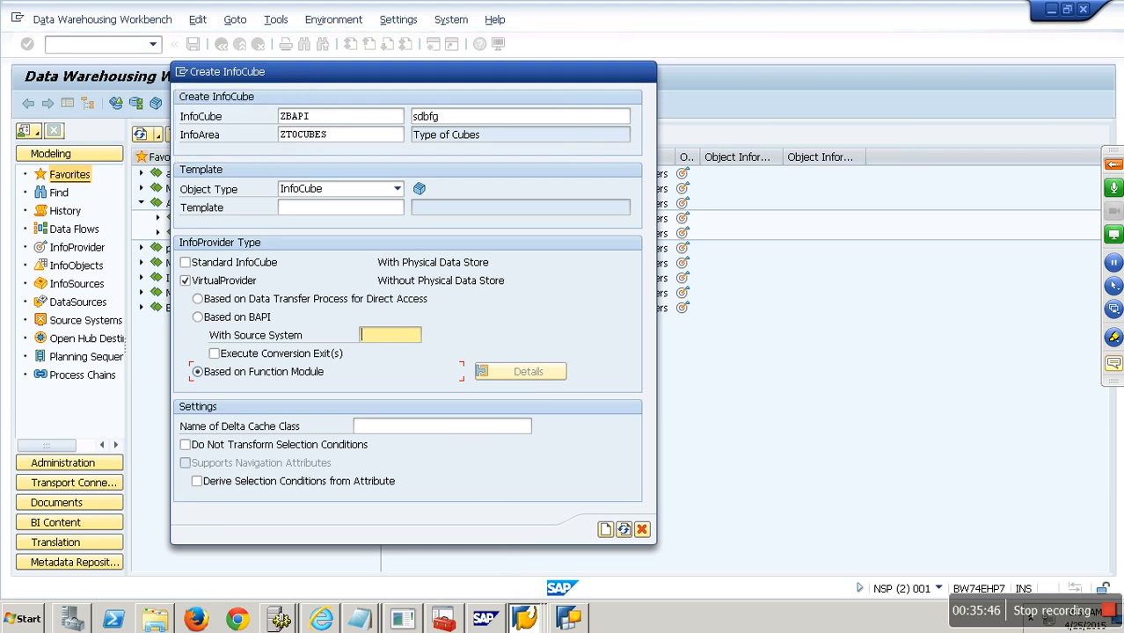
- Switch to the main Modeling window from the taskbar's SAP window list
left_click(524, 618)
left_click(512, 549)
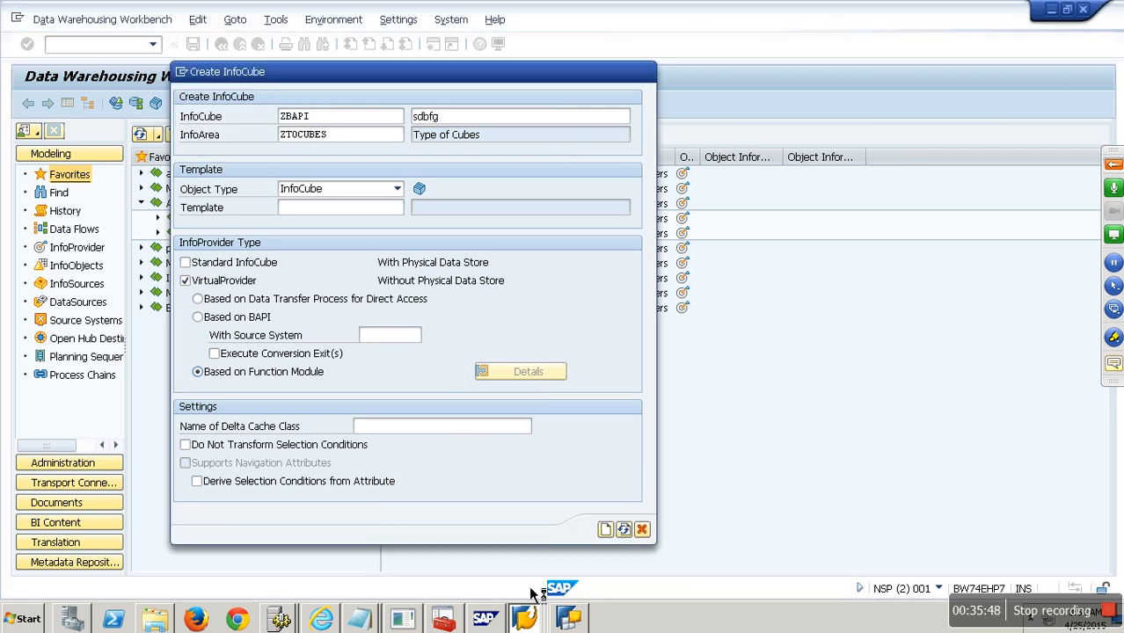
left_click(525, 618)
left_click(520, 514)
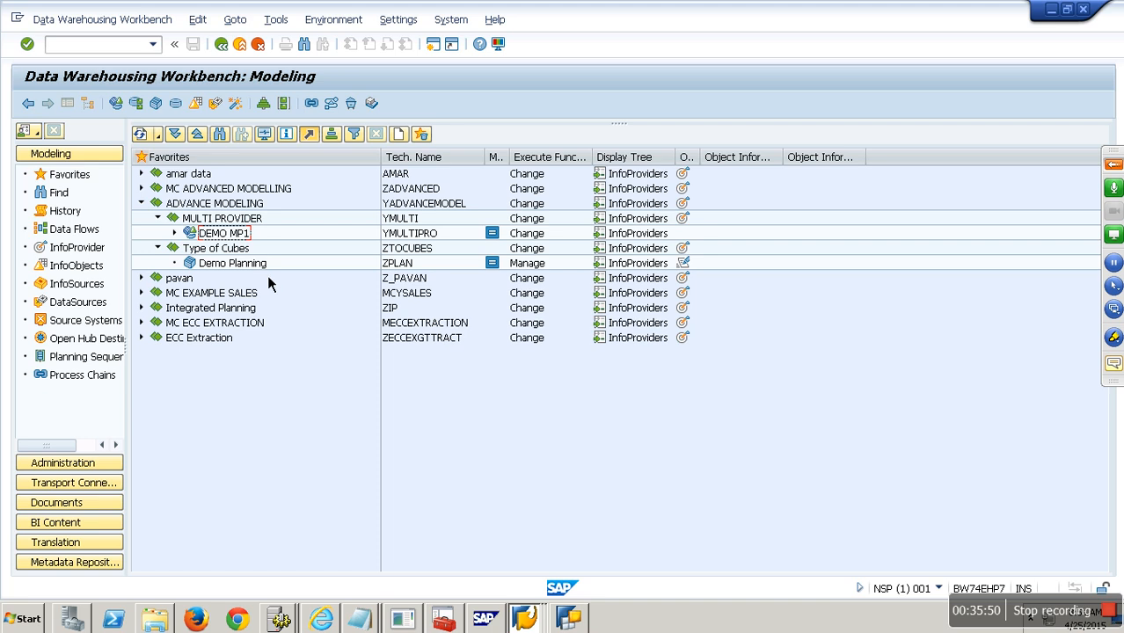
- Create InfoCube ZFM001 'demo fm001' in Type of Cubes as a function-module VirtualProvider and open its details
right_click(245, 253)
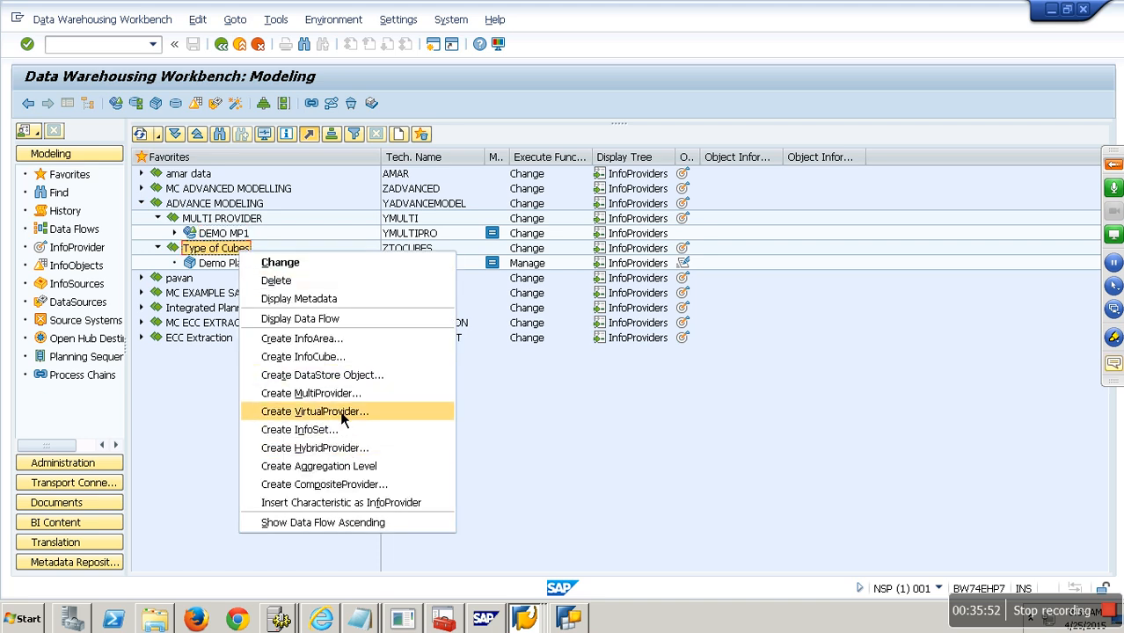
left_click(326, 356)
type("zfm001")
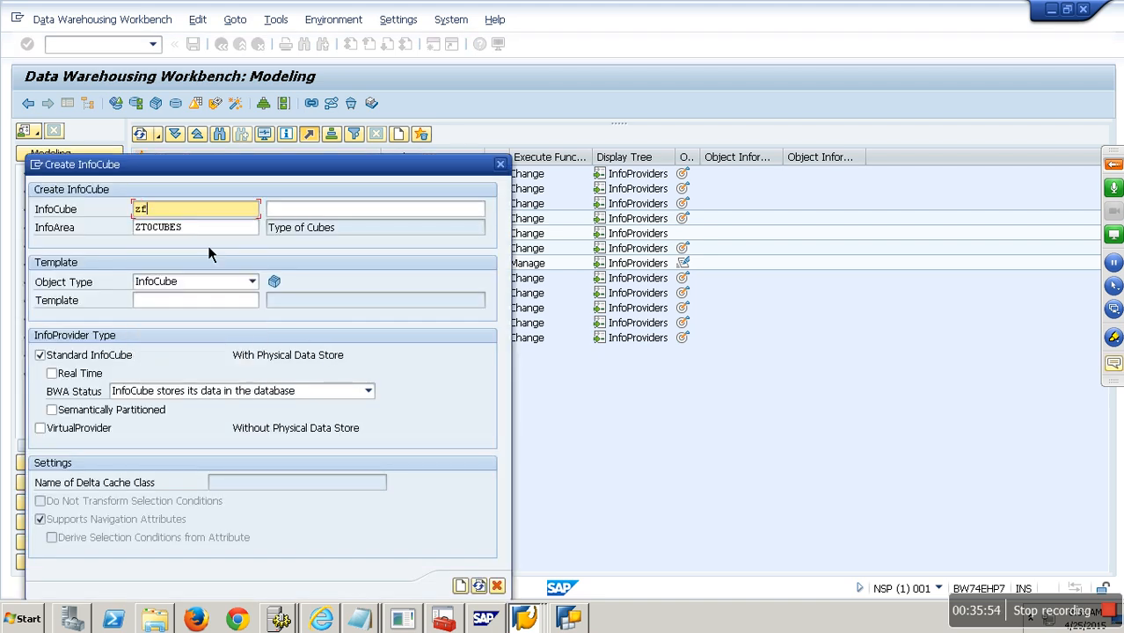
key("Tab")
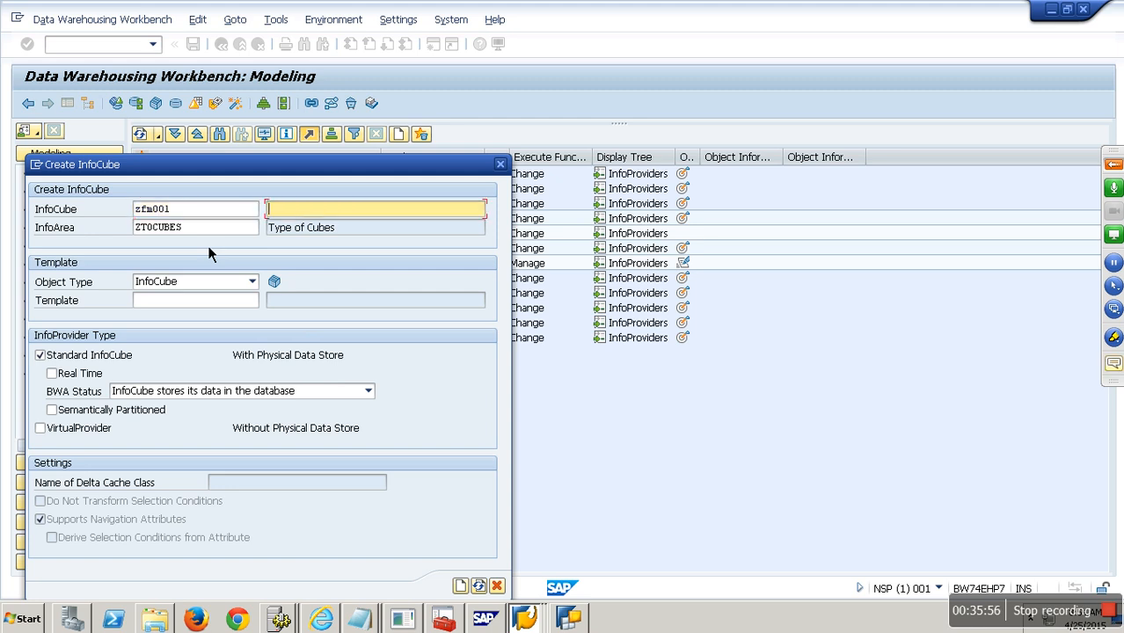
type("demo fm001")
left_click(84, 428)
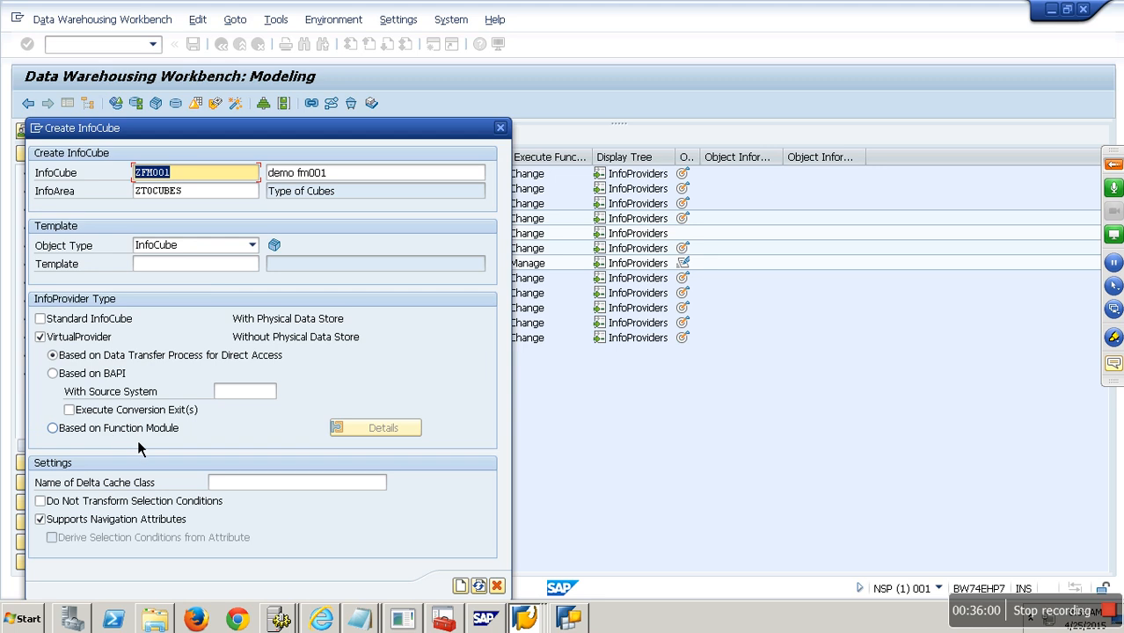
left_click(137, 431)
left_click(374, 431)
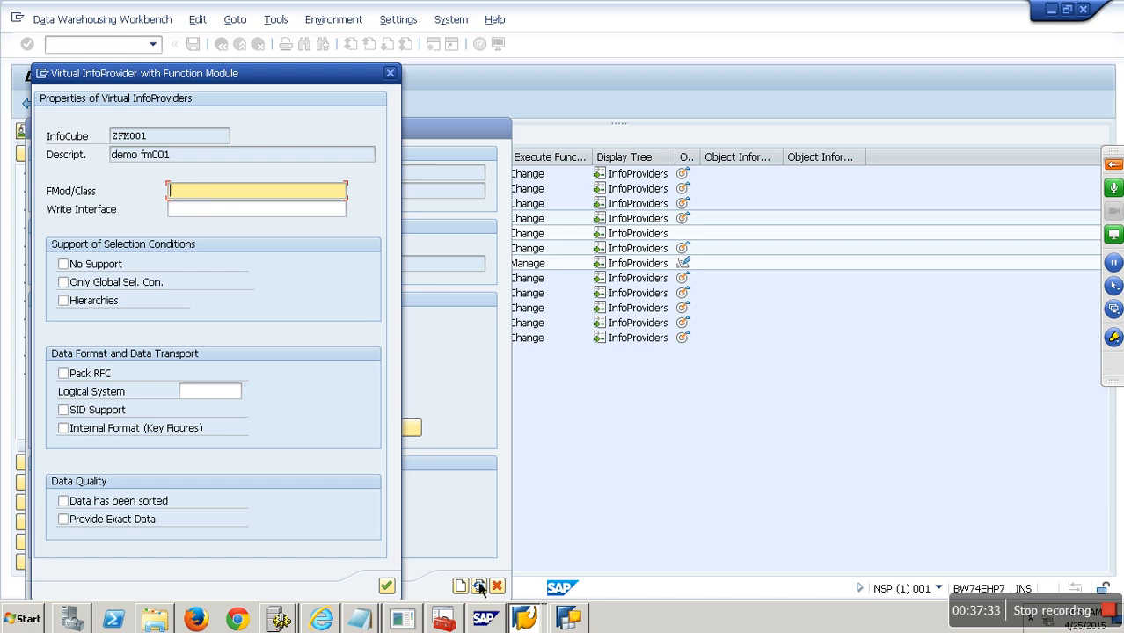
- Log on to BW74JAVA from SAP Logon with the user name and password
left_click(540, 625)
left_click(526, 494)
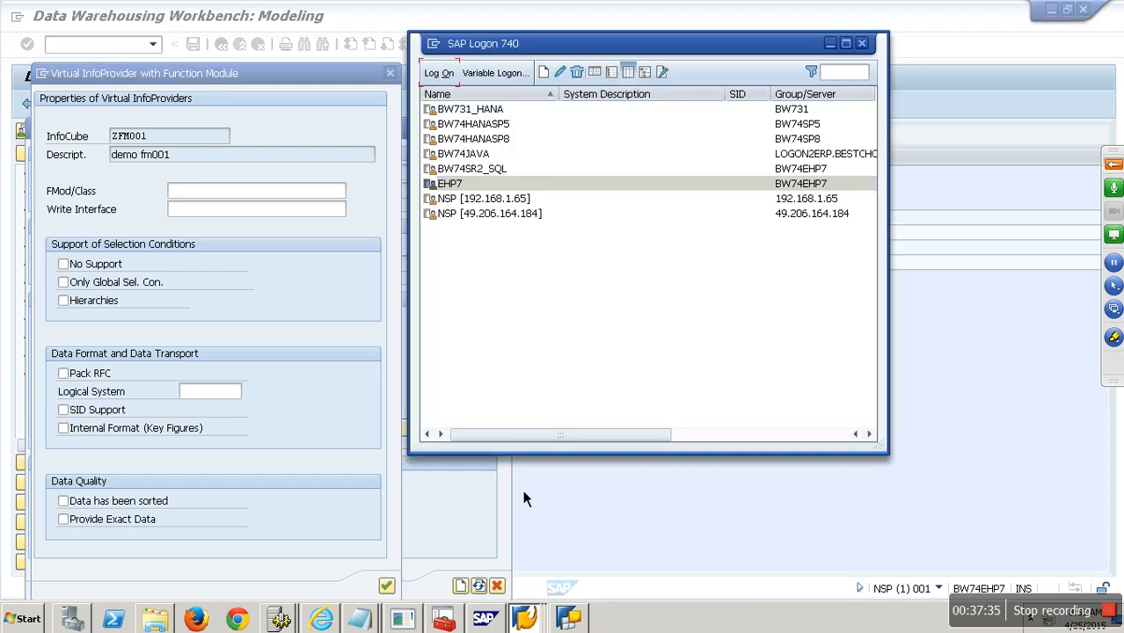
left_click(462, 154)
left_click(439, 73)
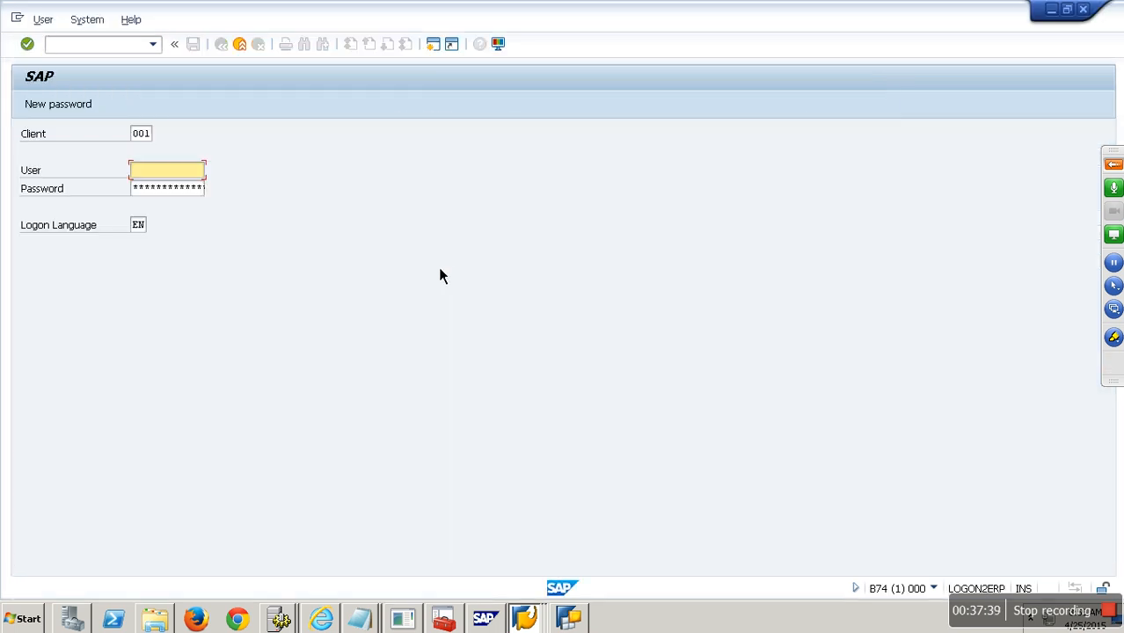
type("sapuser")
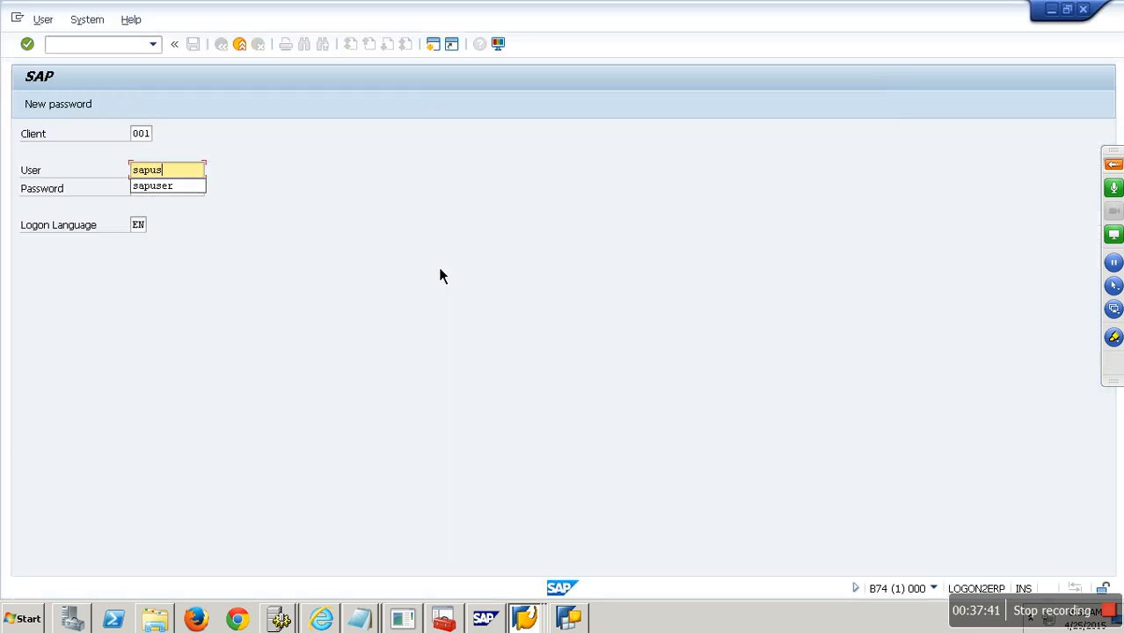
key("Tab")
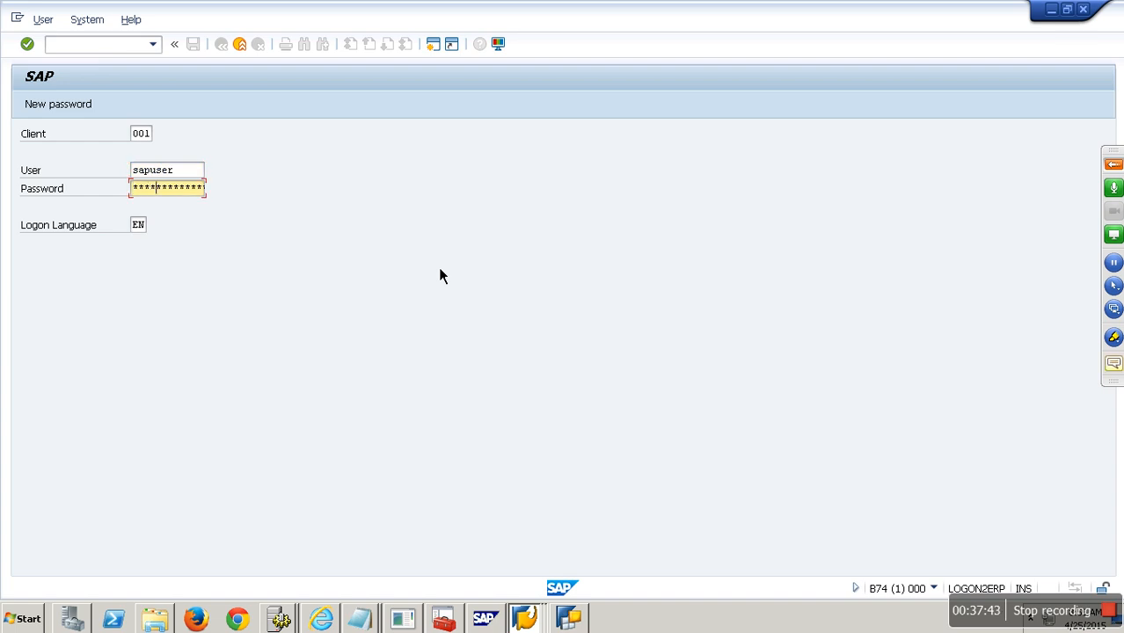
key("Return")
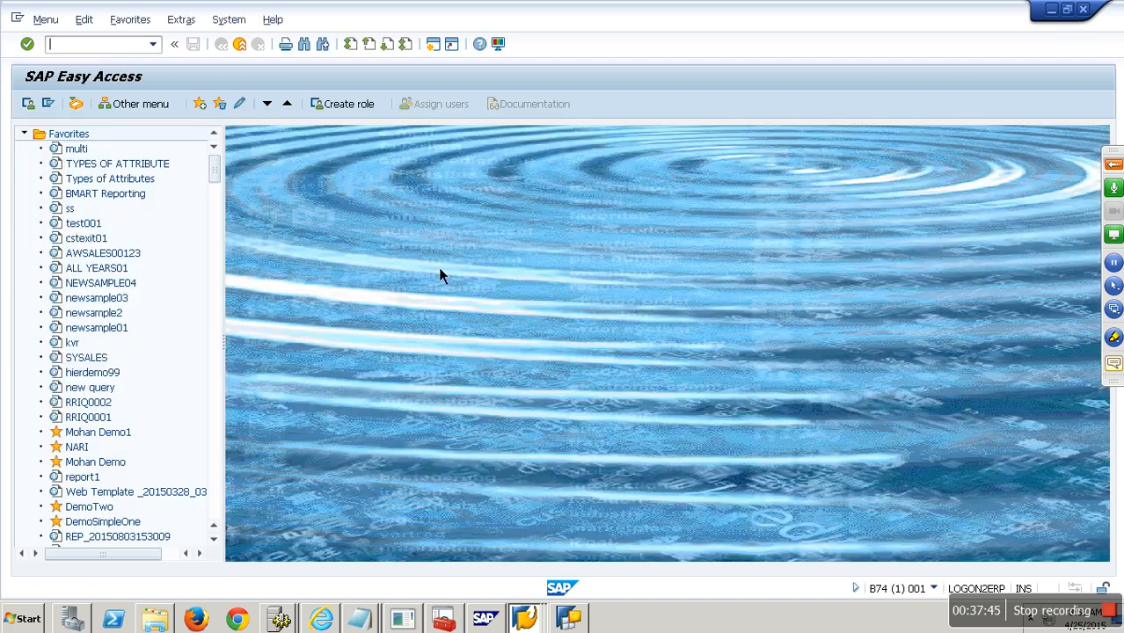
- Open rsa1 Favorites and search the tree for 'zfm', then 'fm'
type("rsa1")
key("Return")
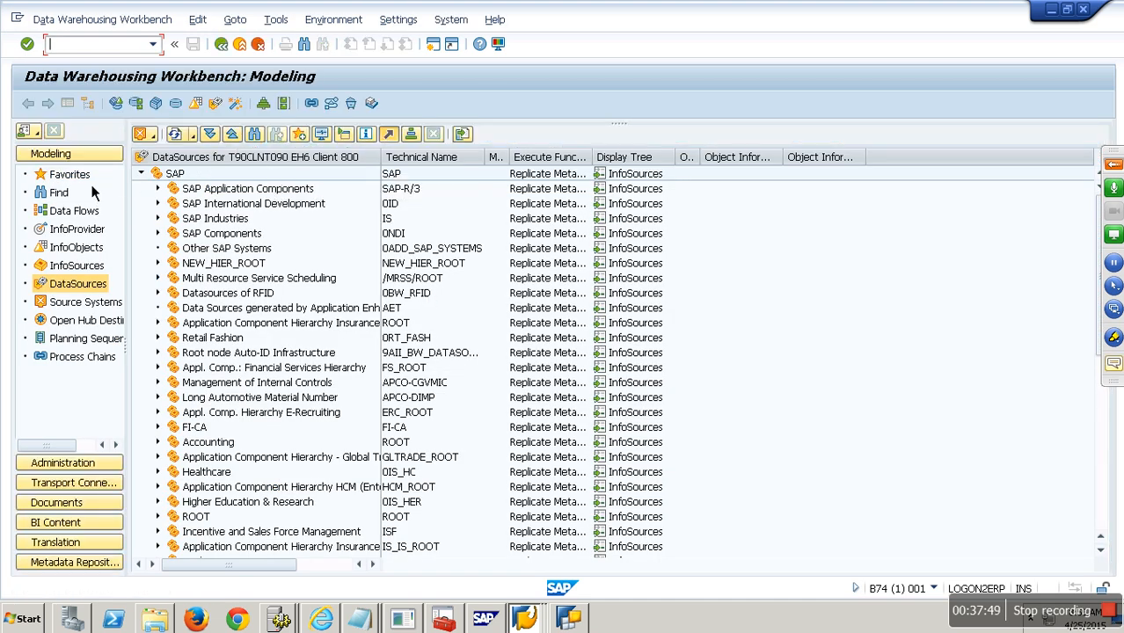
left_click(72, 174)
key("ctrl+f")
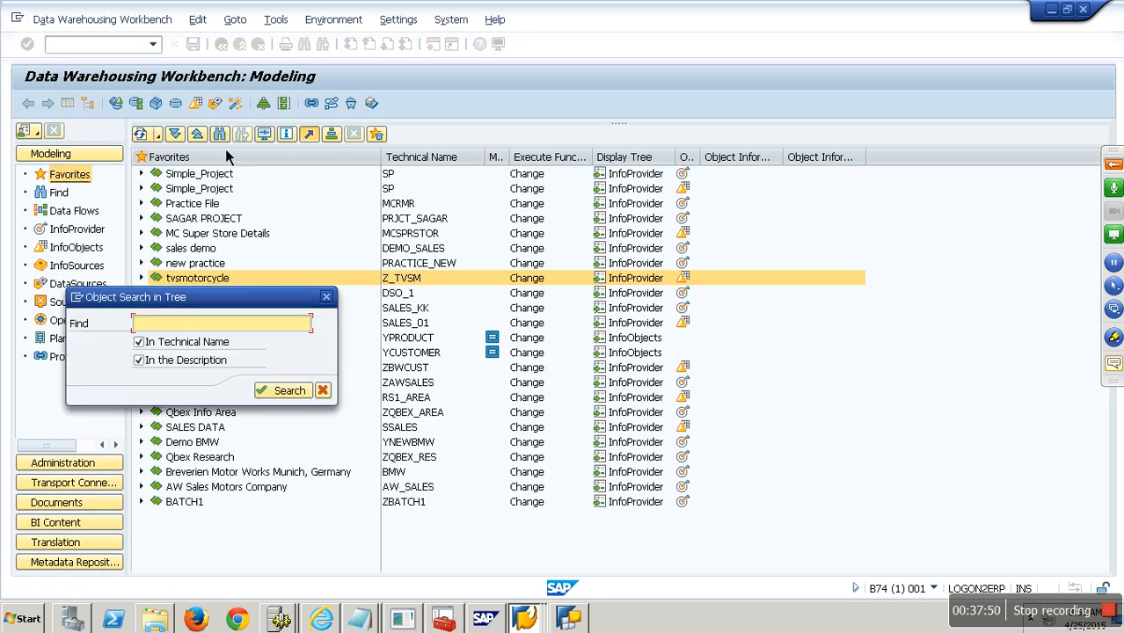
type("zfm")
key("Return")
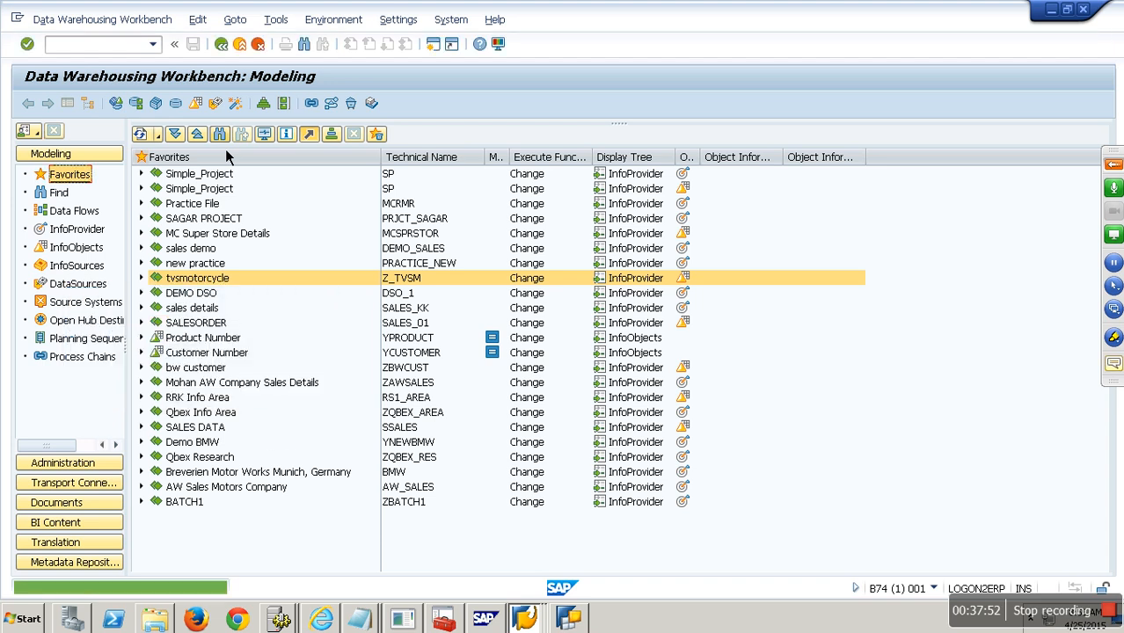
left_click(223, 136)
type("fm")
key("Return")
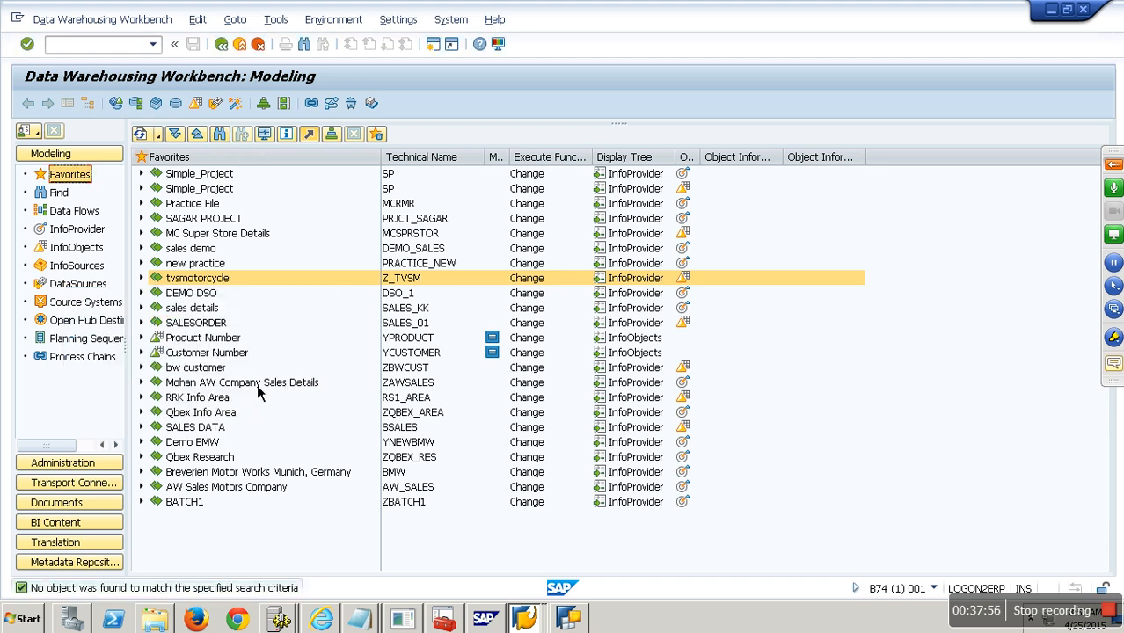
- Expand Breverien Motor Works Munich, Germany > Type of Cubes and select Demo FM Sample (YFM_01)
left_click(141, 471)
left_click(159, 487)
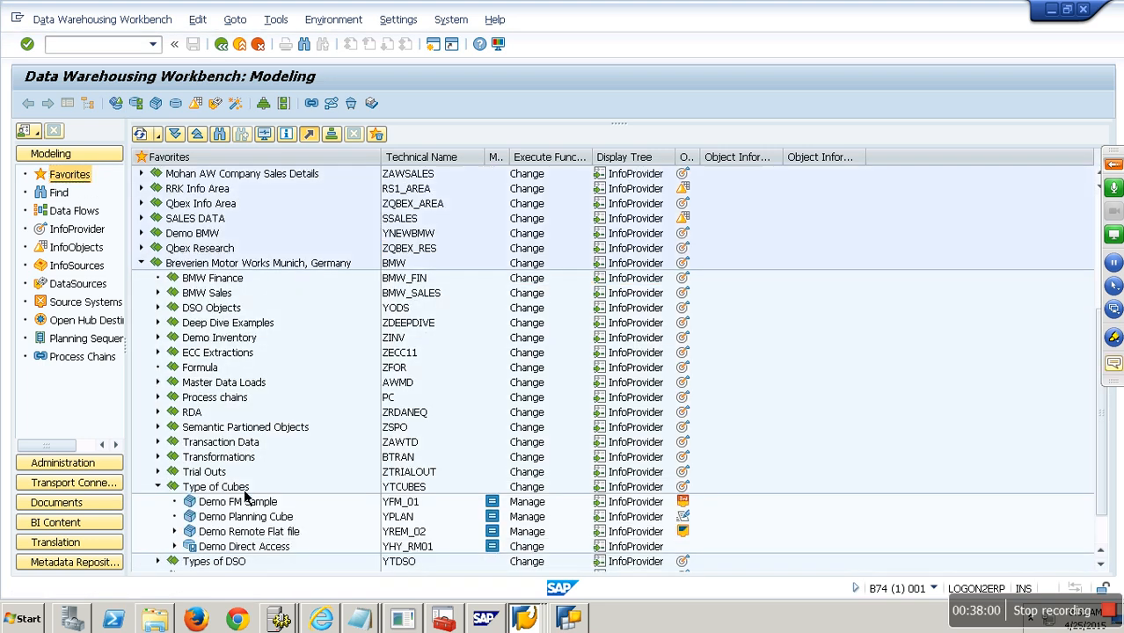
scroll(246, 497, "down", 2)
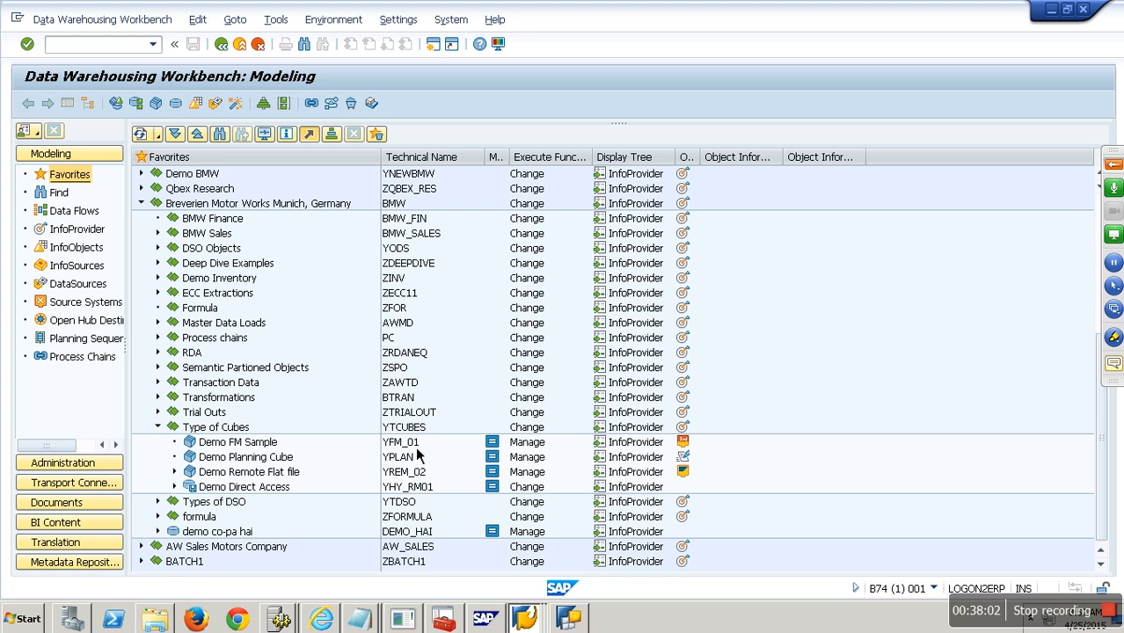
left_click(417, 447)
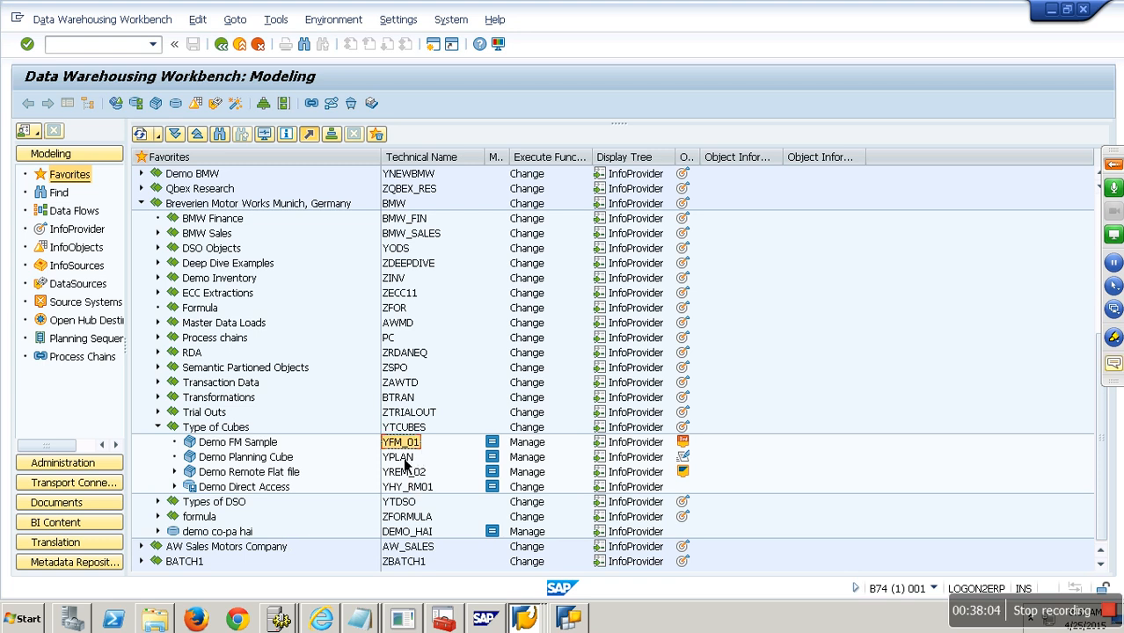
left_click(267, 446)
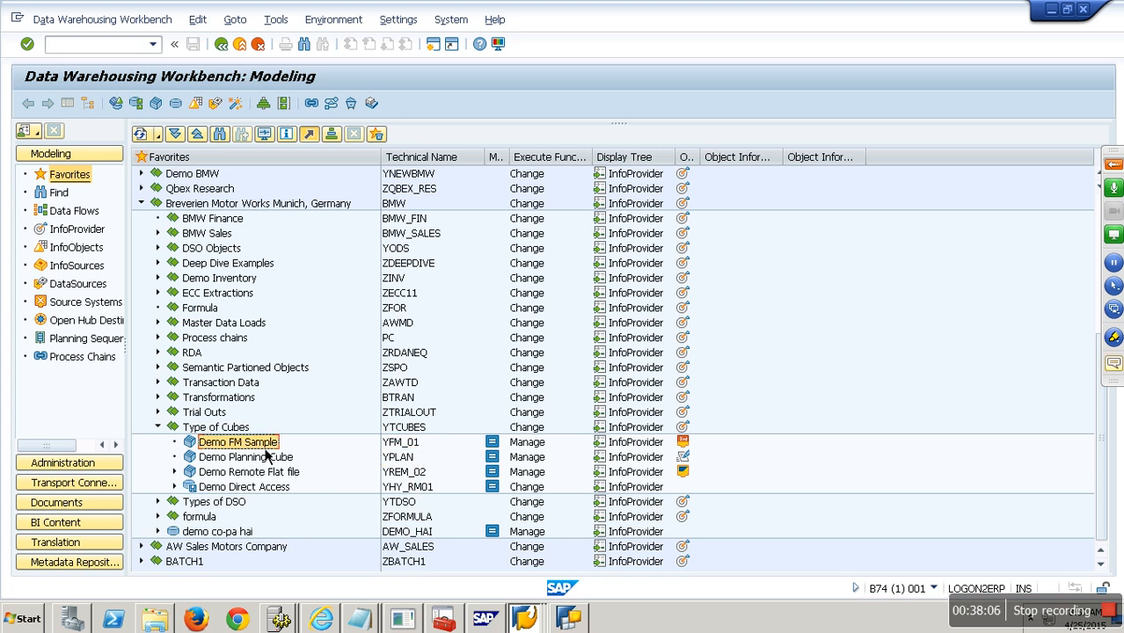
right_click(246, 445)
- Run the YFM_01 data display and hide its 0CHNGID, Record type and 0REQUID columns
left_click(297, 352)
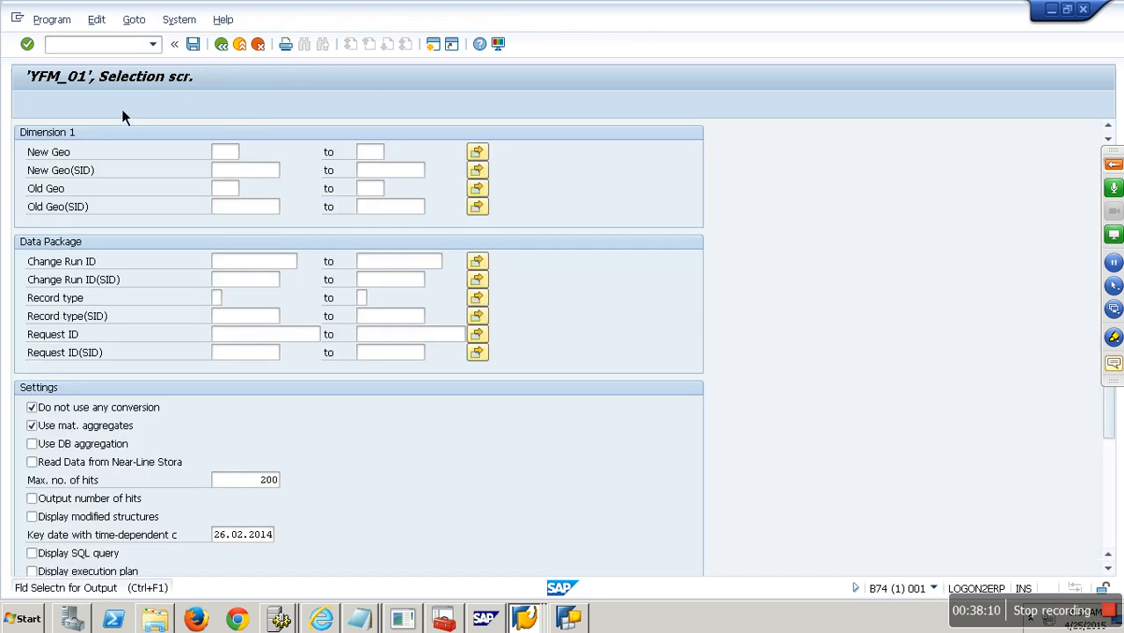
left_click(121, 109)
left_click(28, 105)
left_click(30, 104)
left_click_drag(129, 138, 244, 147)
right_click(244, 147)
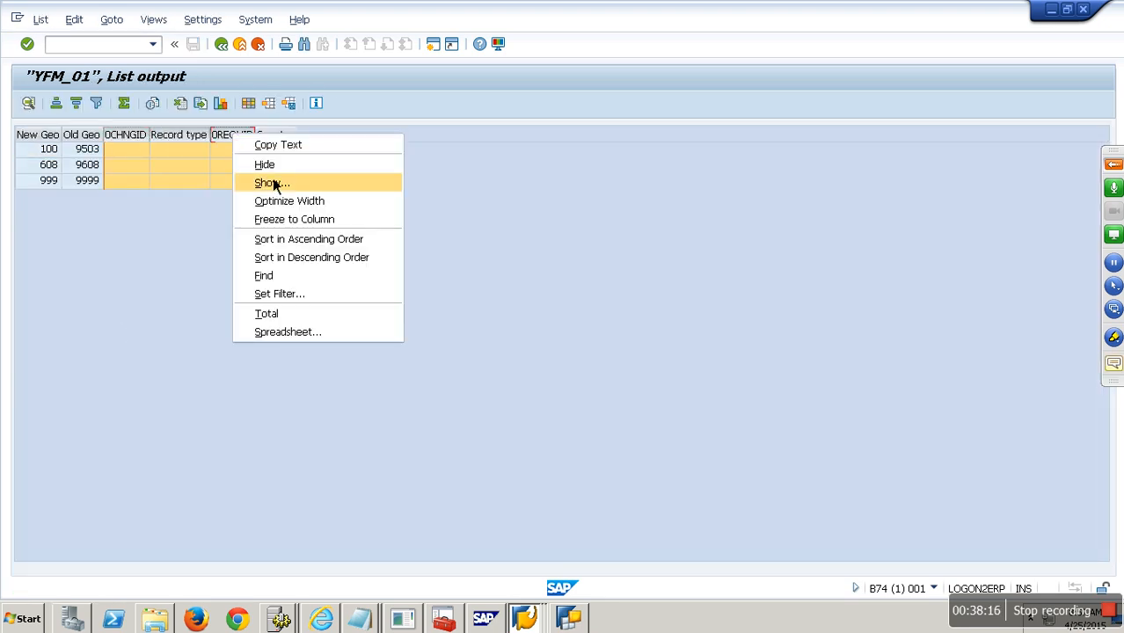
left_click(269, 164)
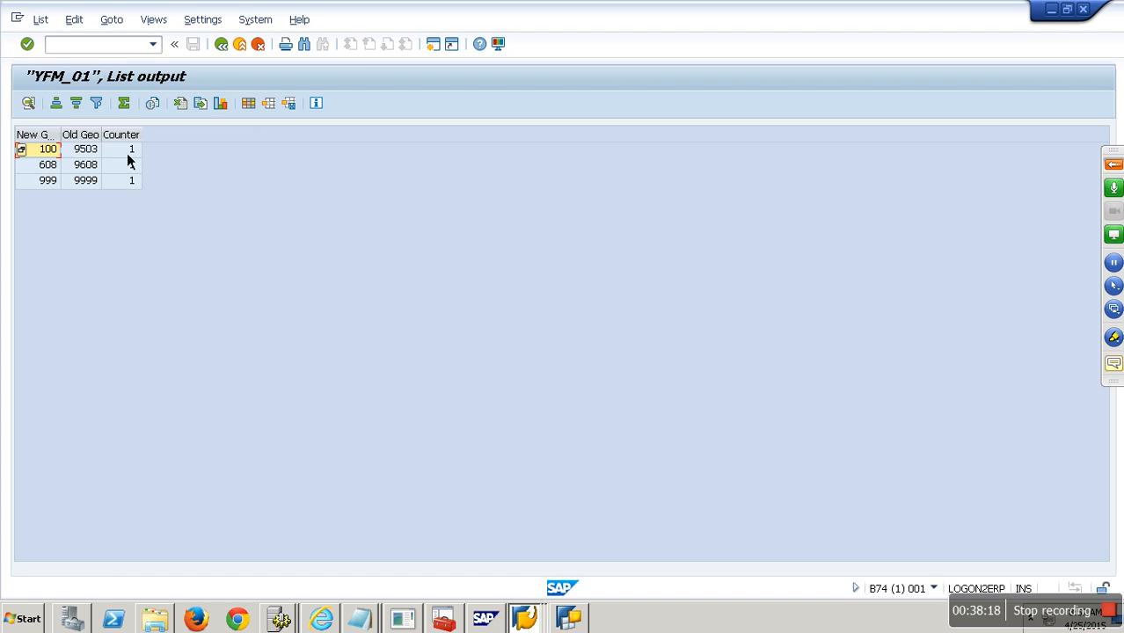
- Go back three screens to the SAP Easy Access menu
left_click(231, 53)
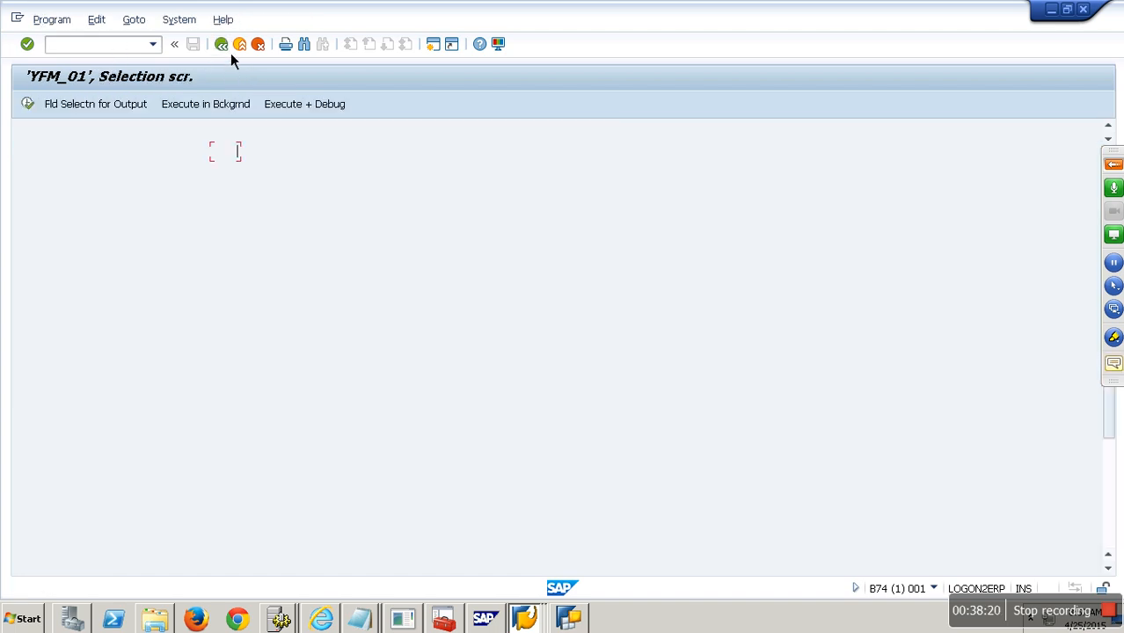
left_click(230, 53)
left_click(230, 53)
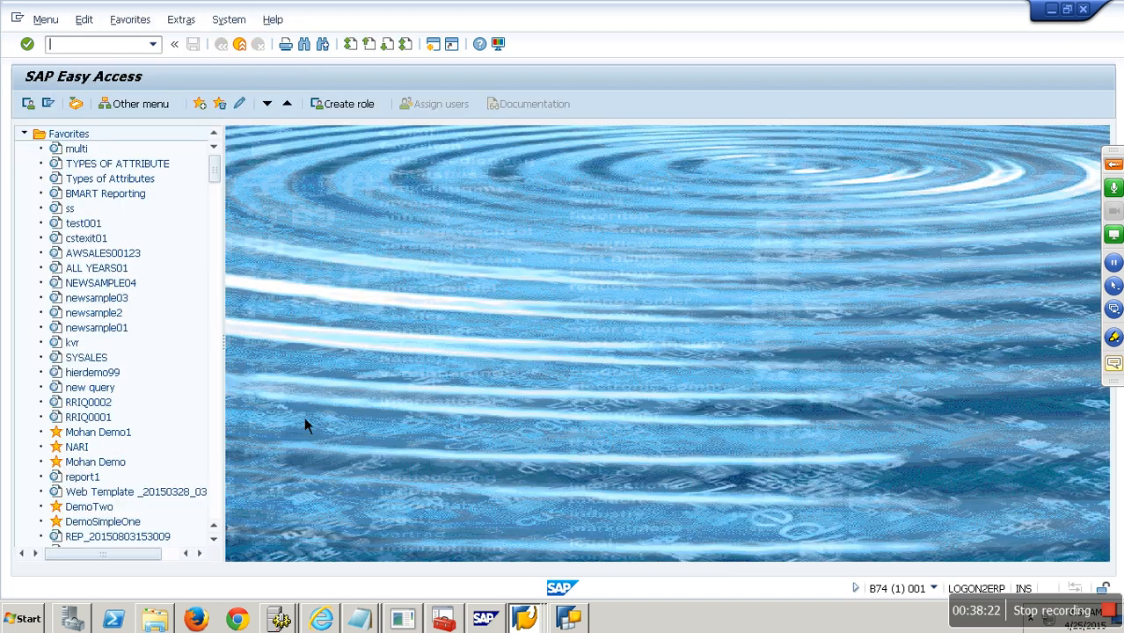
- In RSA1, expand Type of Cubes and display the Demo FM Sample InfoCube
type("RSA1")
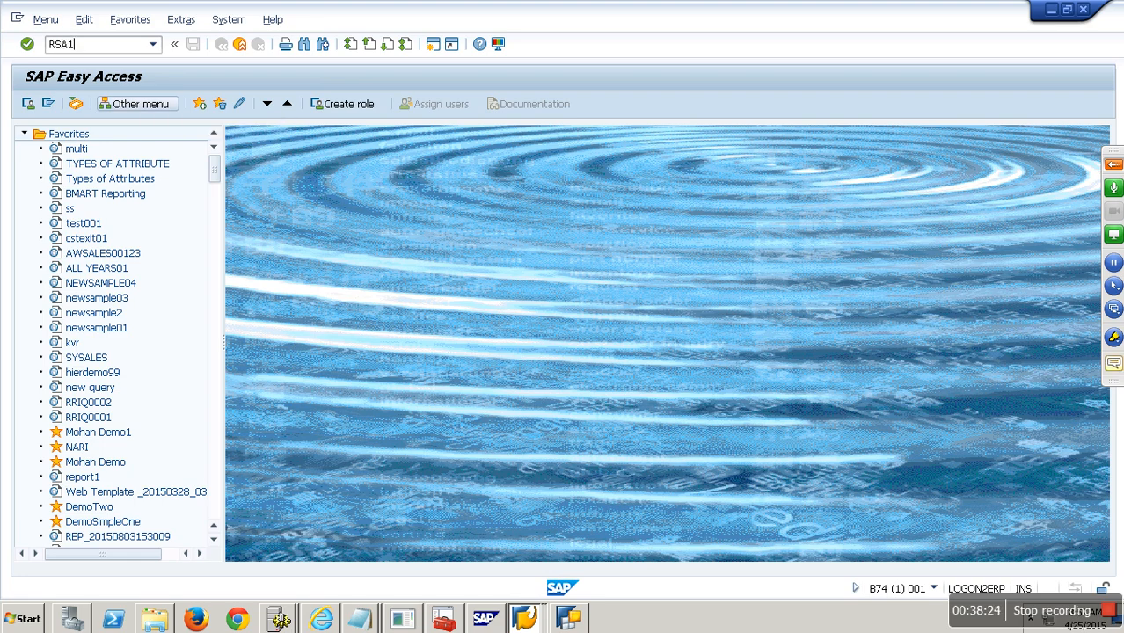
key("Return")
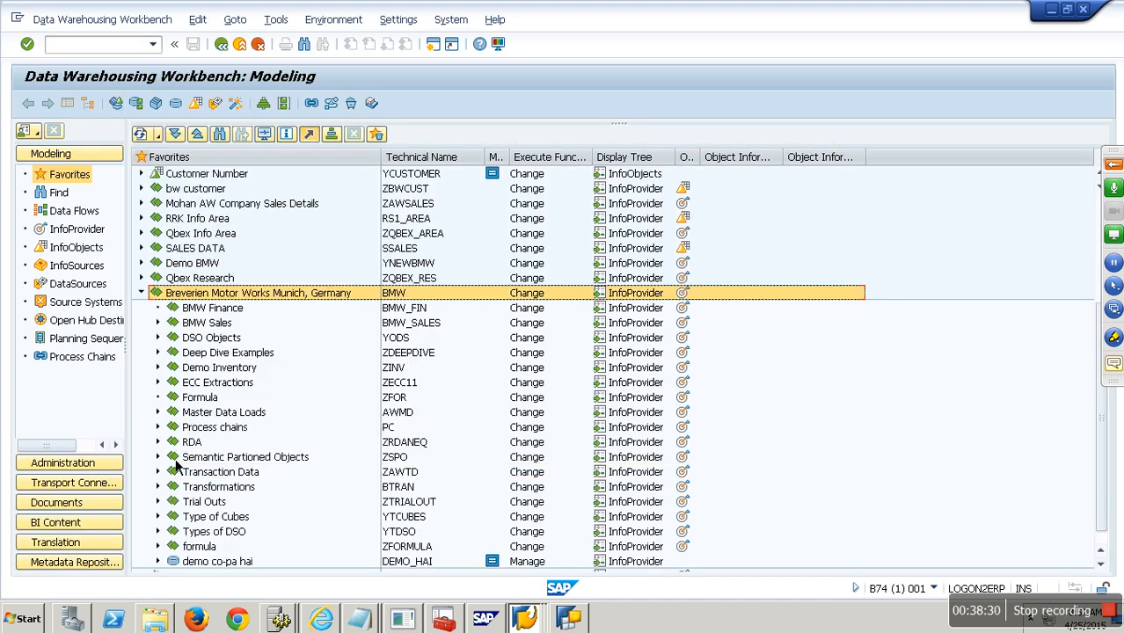
left_click(160, 517)
scroll(250, 517, "down", 1)
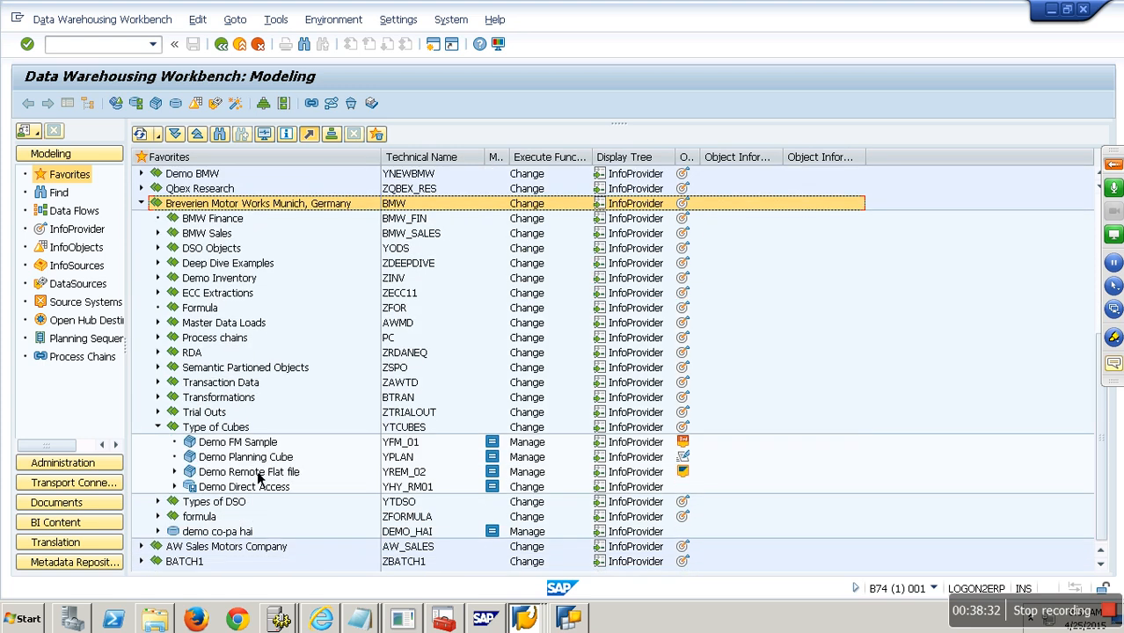
right_click(258, 445)
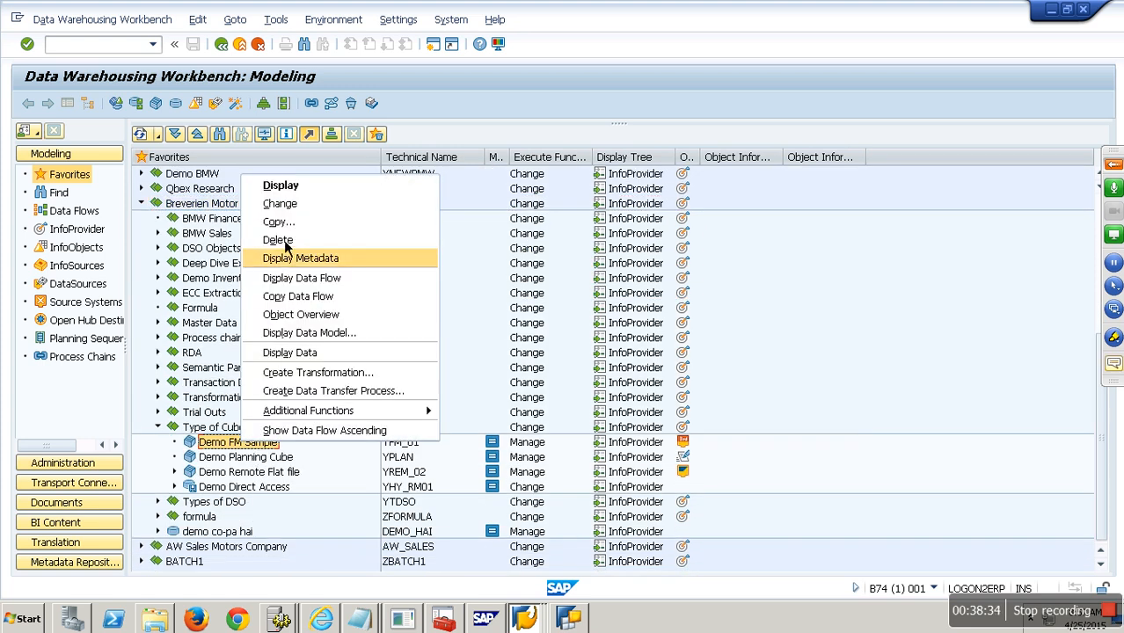
left_click(296, 187)
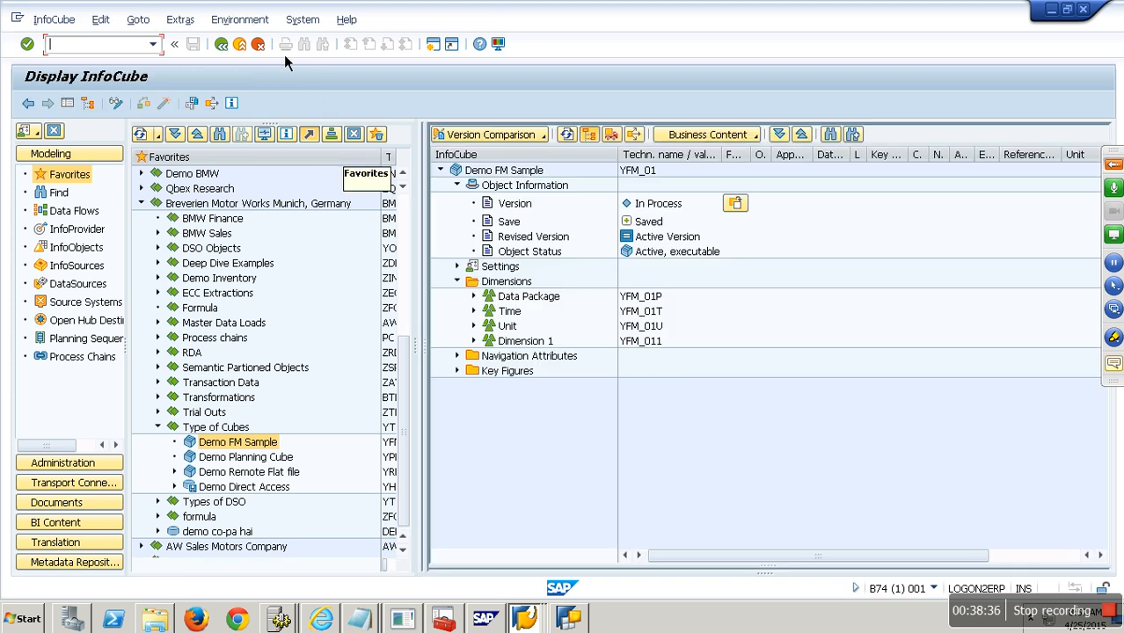
- View the InfoProvider property details showing function module YFM_VIRTUAL, then stop the transaction
left_click(187, 23)
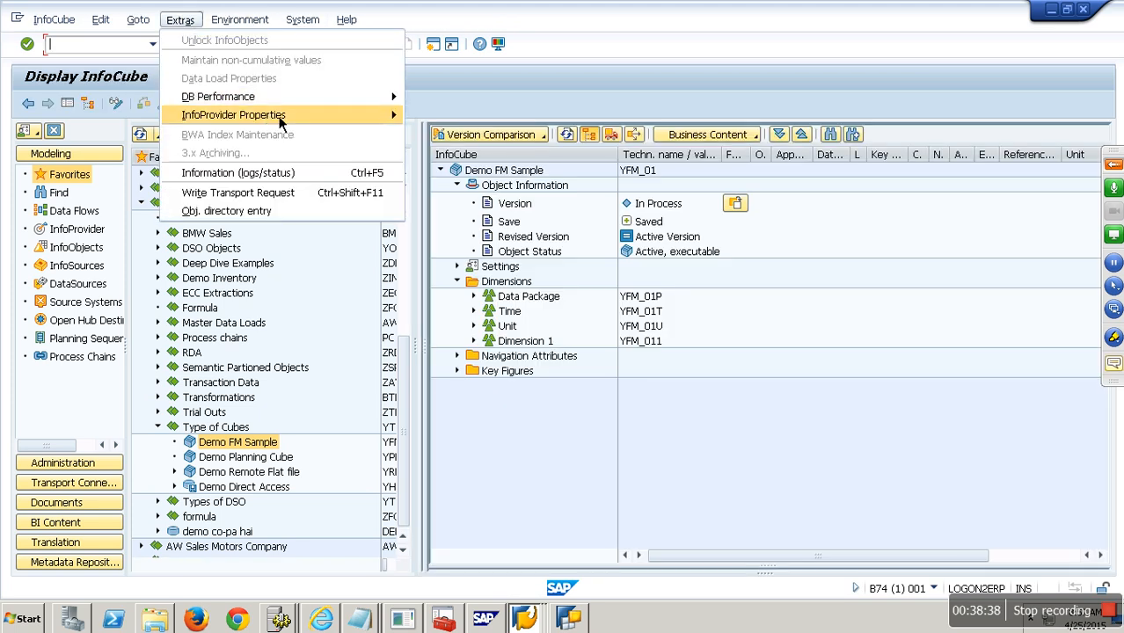
mouse_move(317, 115)
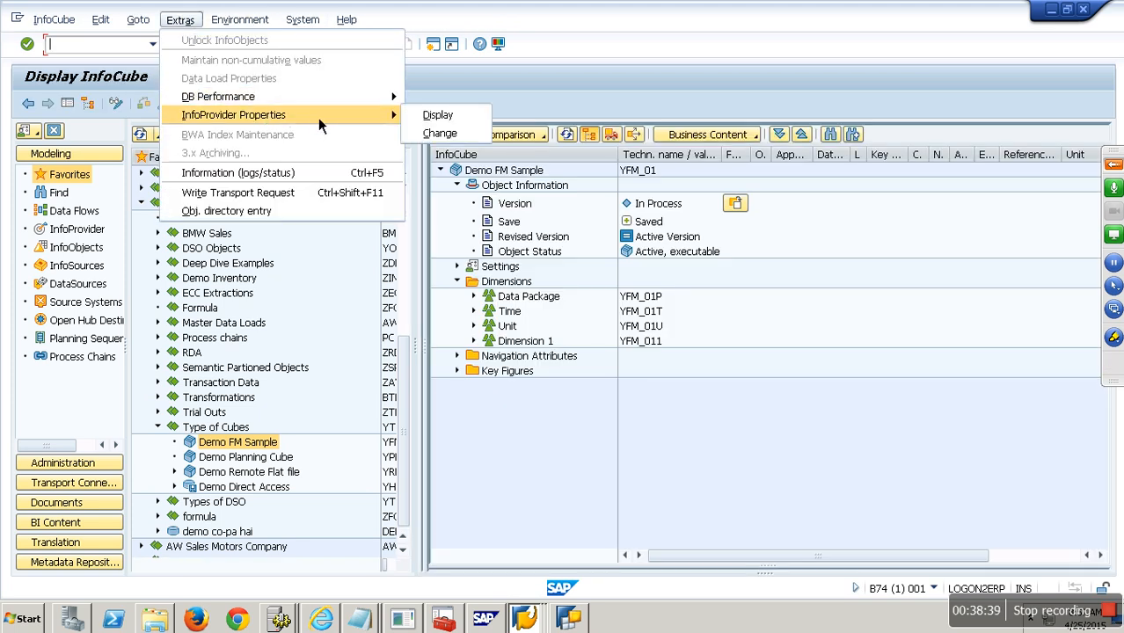
left_click(366, 172)
left_click(399, 213)
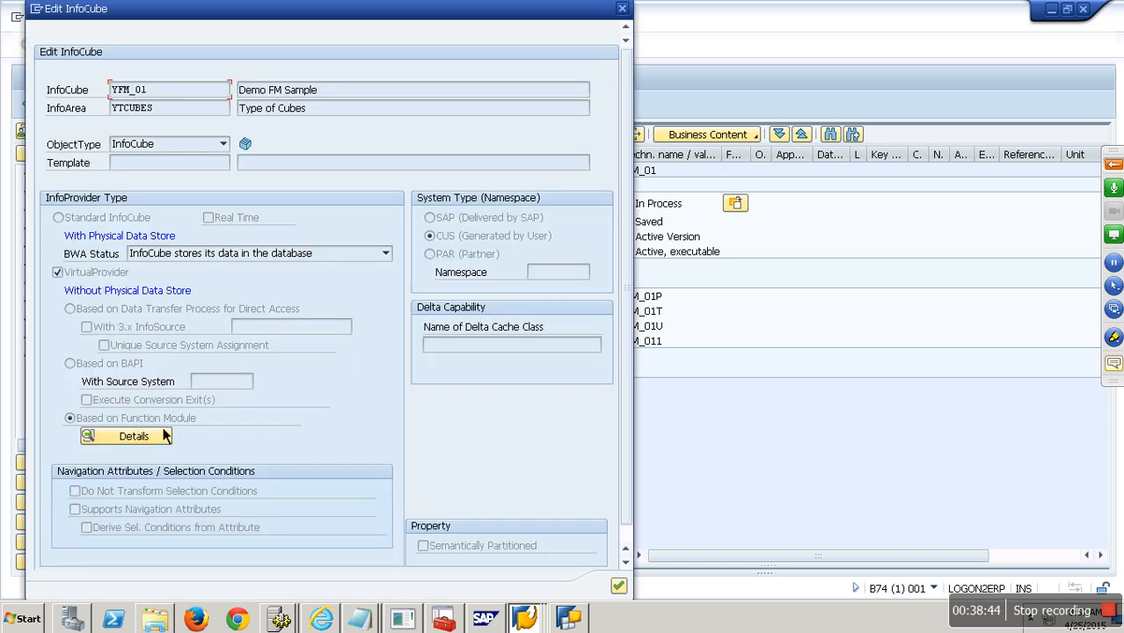
left_click(150, 439)
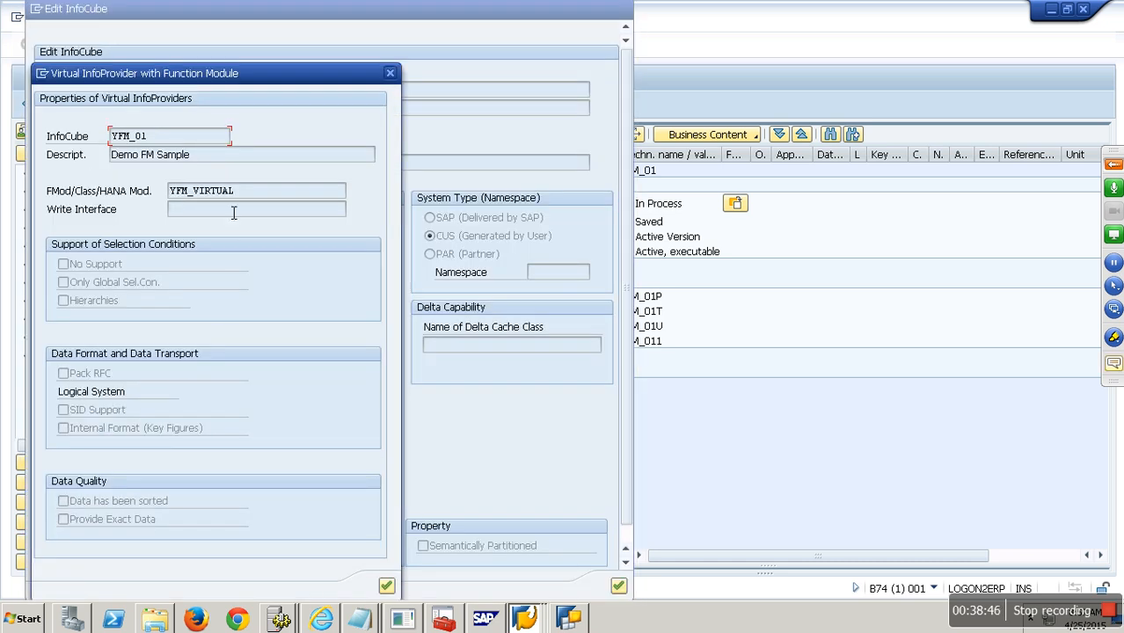
left_click_drag(256, 196, 128, 196)
left_click(187, 198)
left_click_drag(244, 199, 176, 193)
key("ctrl+c")
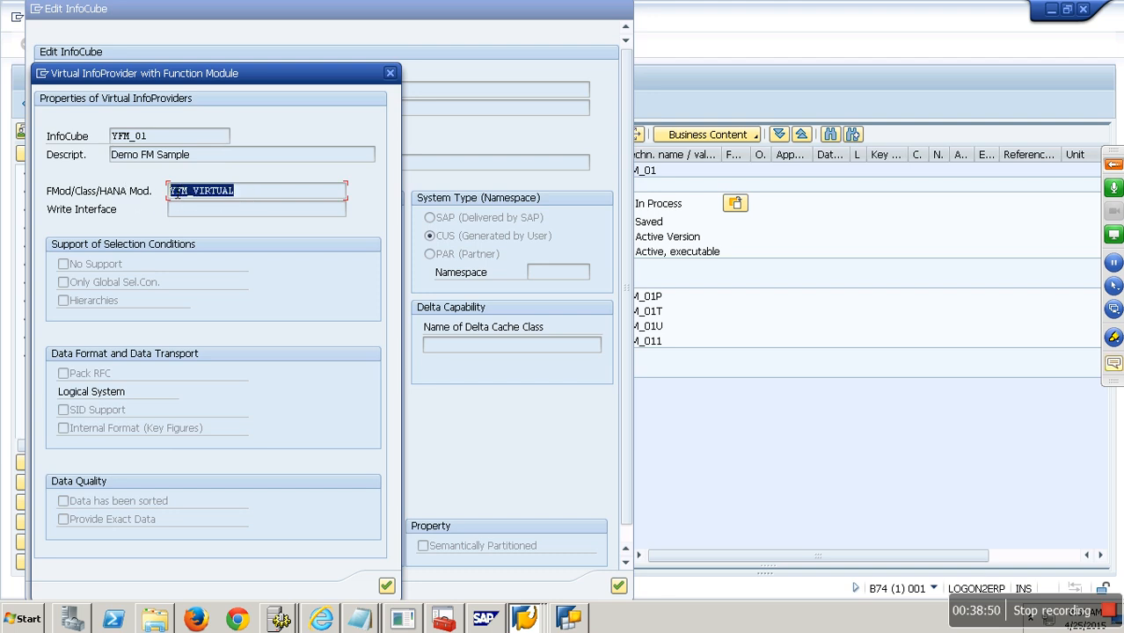
left_click(176, 194)
key("alt+space")
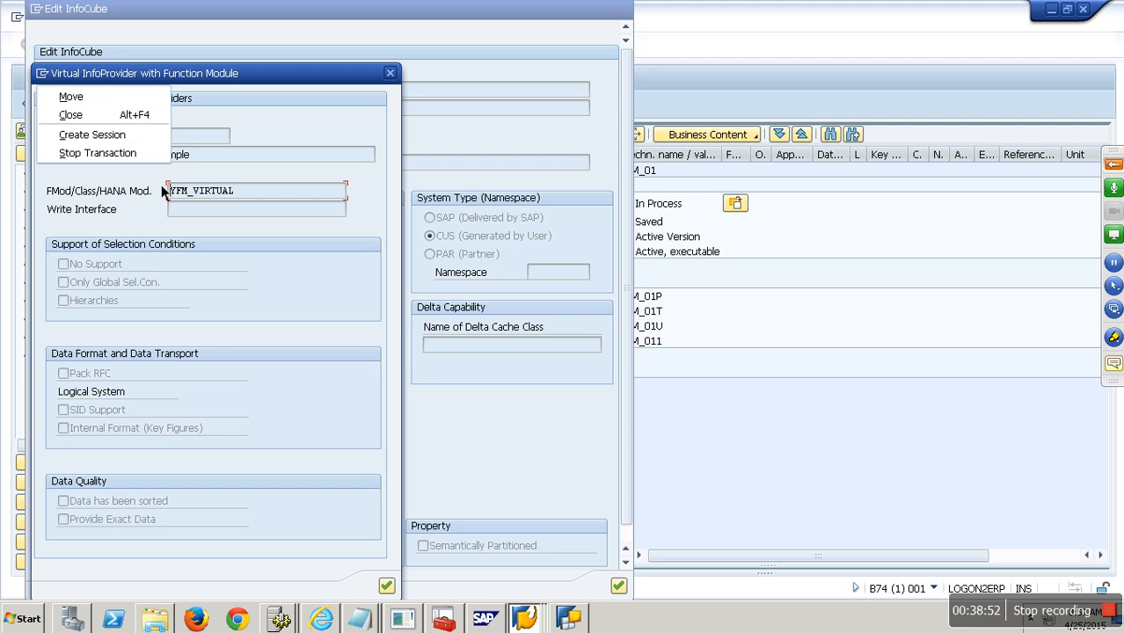
left_click(130, 153)
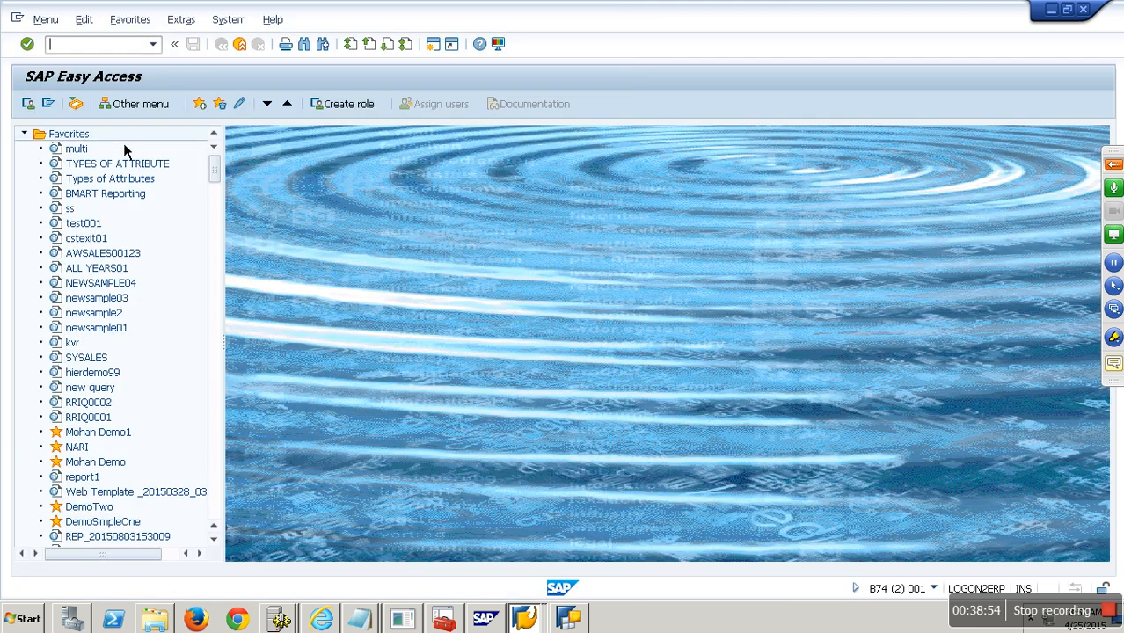
- Display the source code of function module YFM_VIRTUAL in SE37
type("SE37")
key("Return")
key("ctrl+v")
left_click(114, 213)
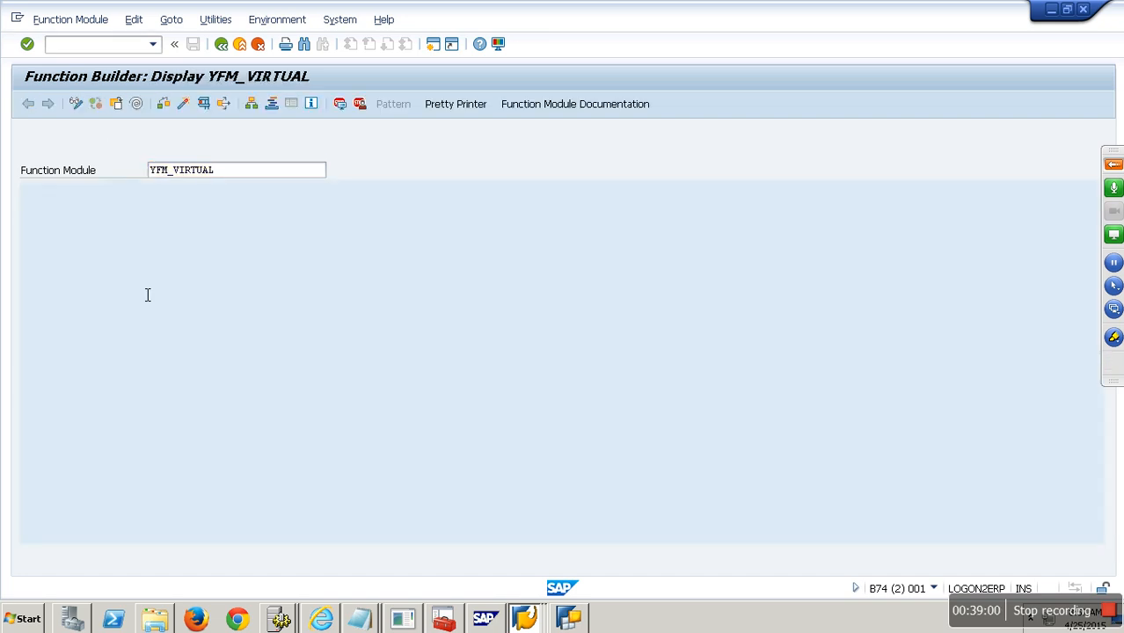
left_click(224, 261)
- Open the definition of table ZGEO_MAPP referenced on line 37
scroll(225, 261, "down", 7)
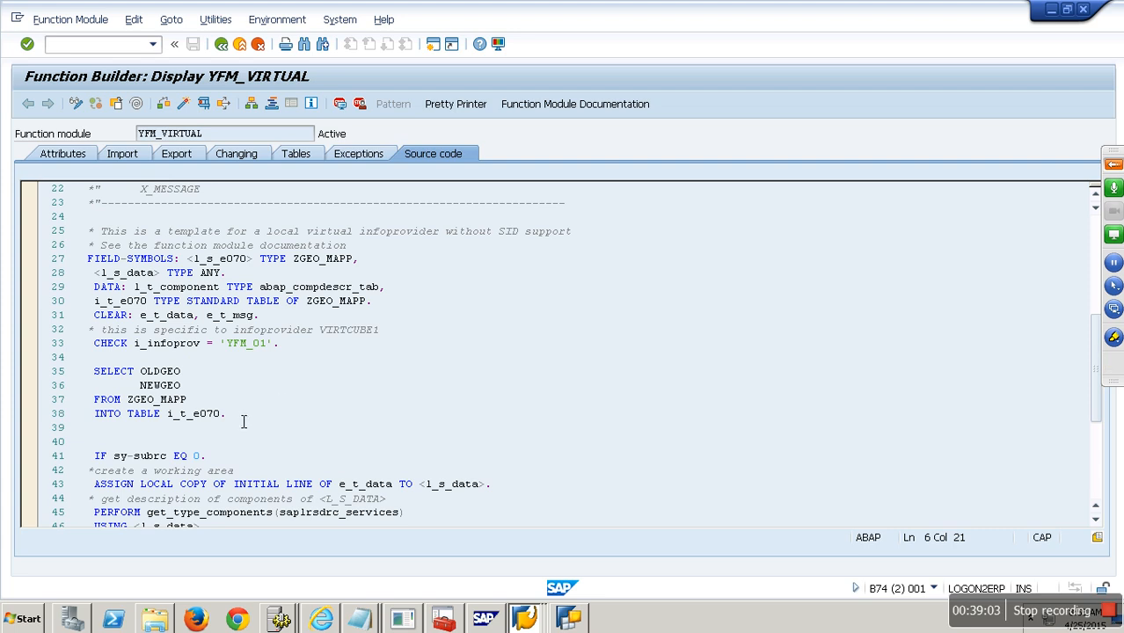
left_click_drag(187, 401, 127, 400)
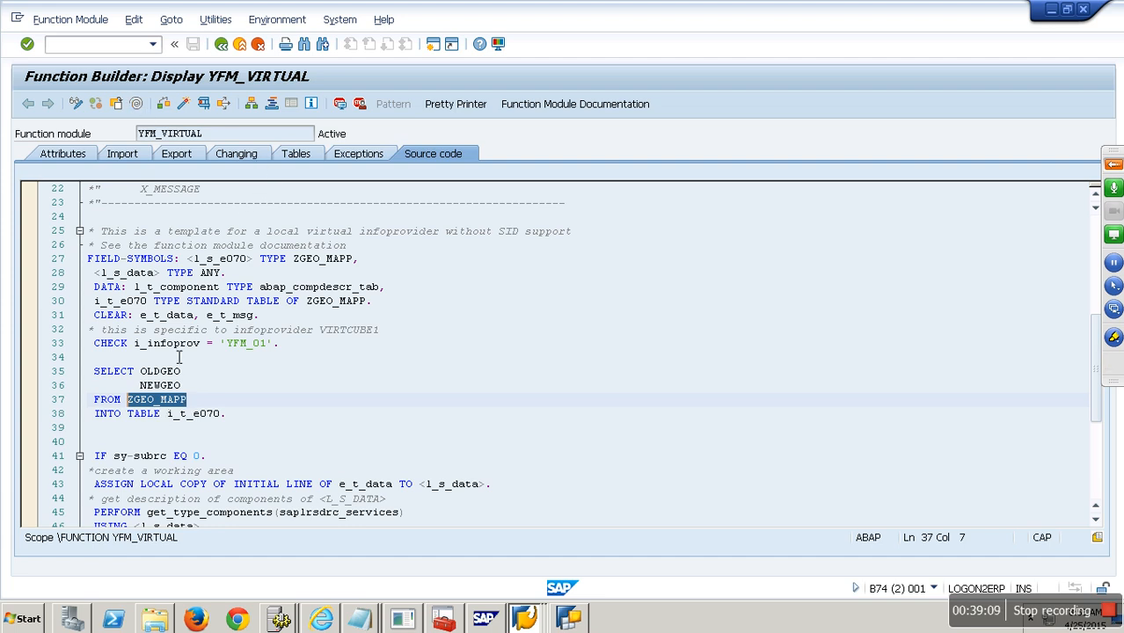
left_click(174, 401)
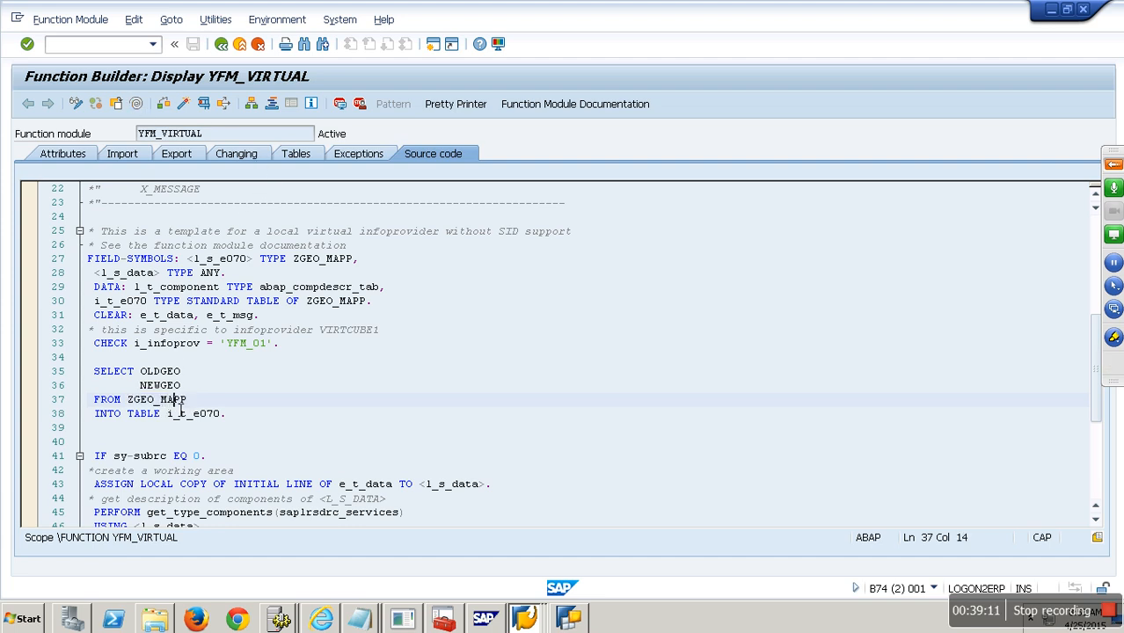
double_click(180, 406)
double_click(104, 247)
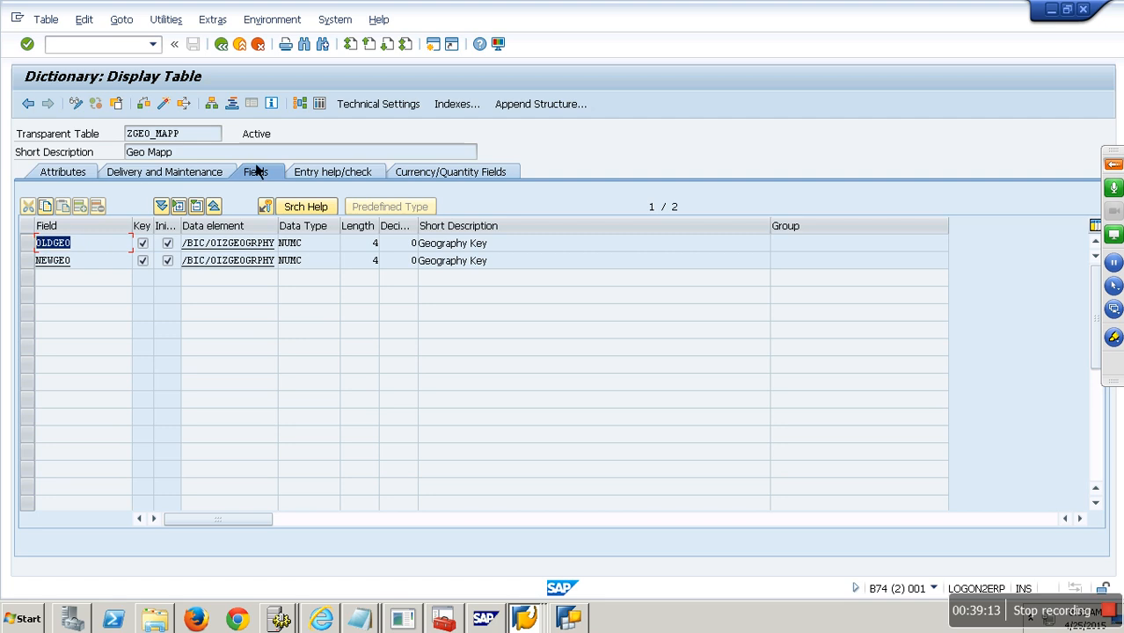
- List the three entries stored in table ZGEO_MAPP
left_click(318, 104)
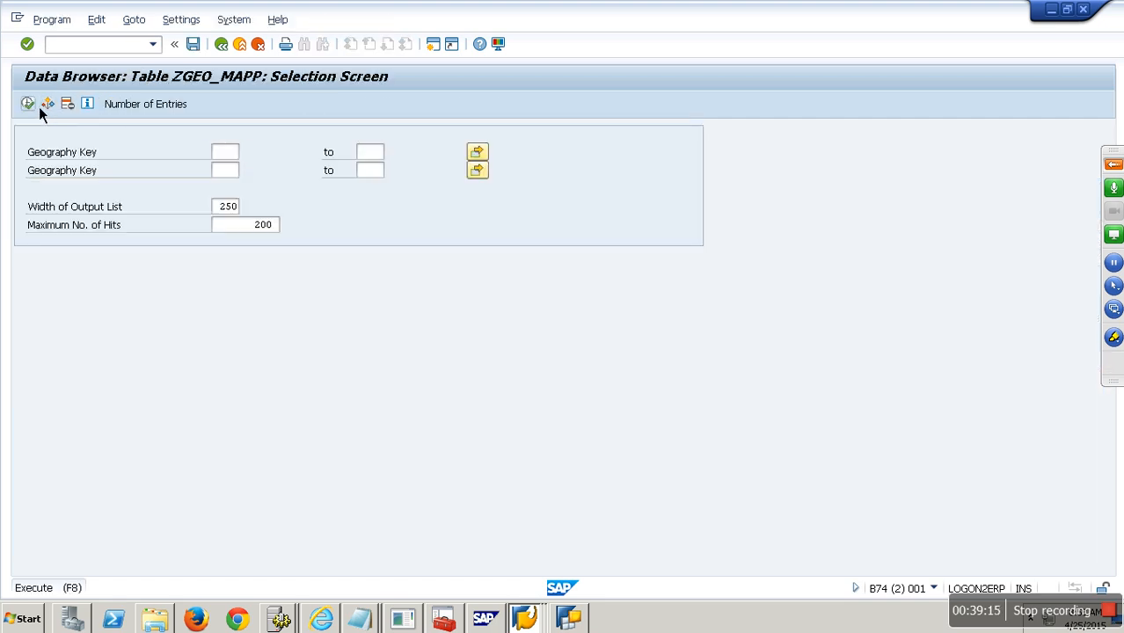
left_click(39, 107)
left_click(175, 137)
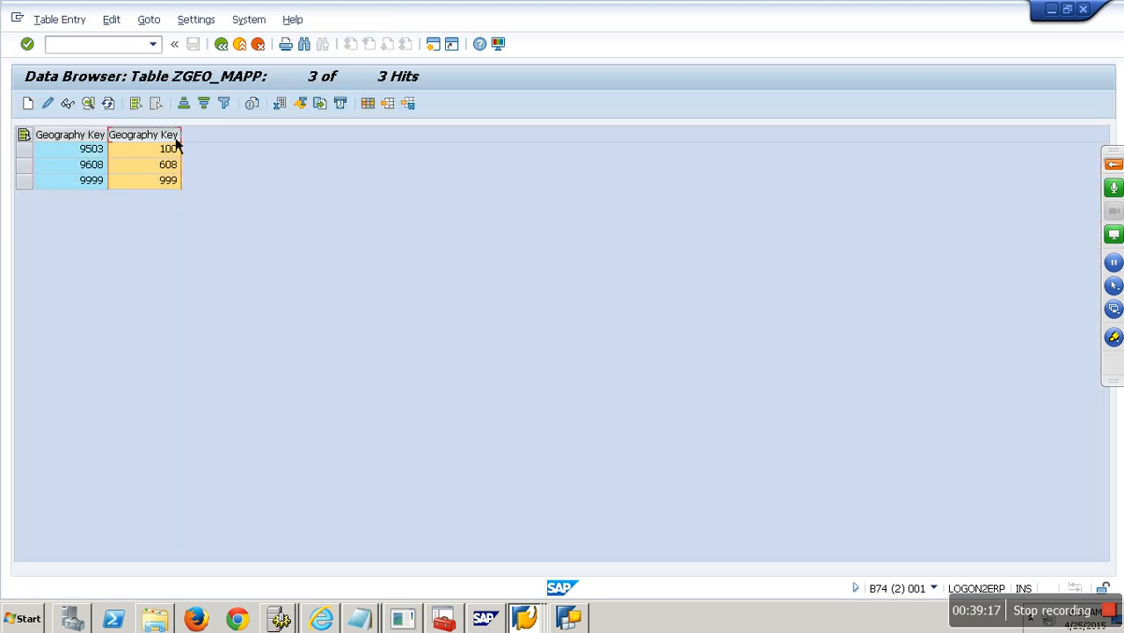
- Go back through the table screens to the YFM_VIRTUAL source code
left_click(221, 44)
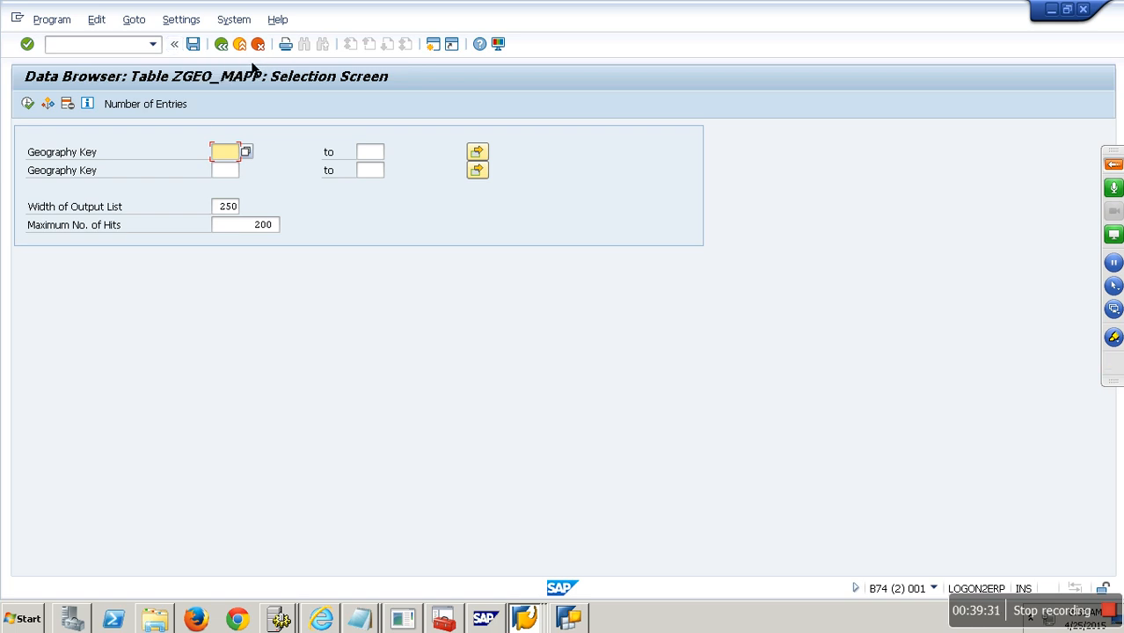
left_click(233, 54)
left_click(233, 54)
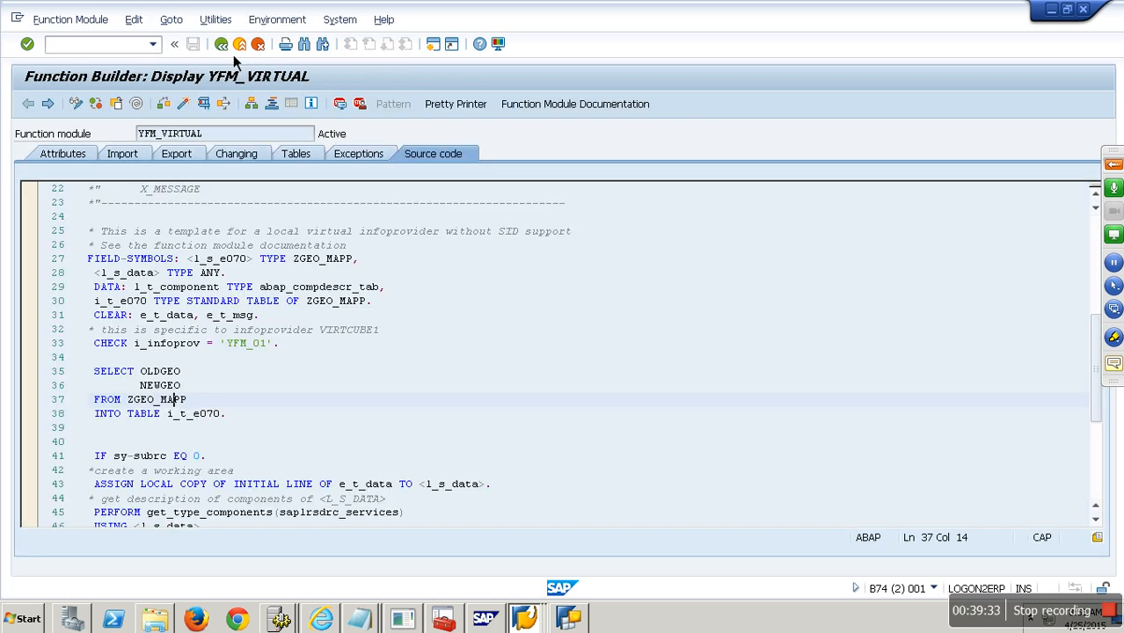
- Review the SELECT statement around lines 35–38 of the YFM_VIRTUAL source
mouse_move(87, 371)
left_mouse_down()
mouse_move(186, 372)
mouse_move(108, 372)
left_mouse_up()
left_click(209, 413)
scroll(185, 410, "down", 4)
scroll(193, 441, "down", 7)
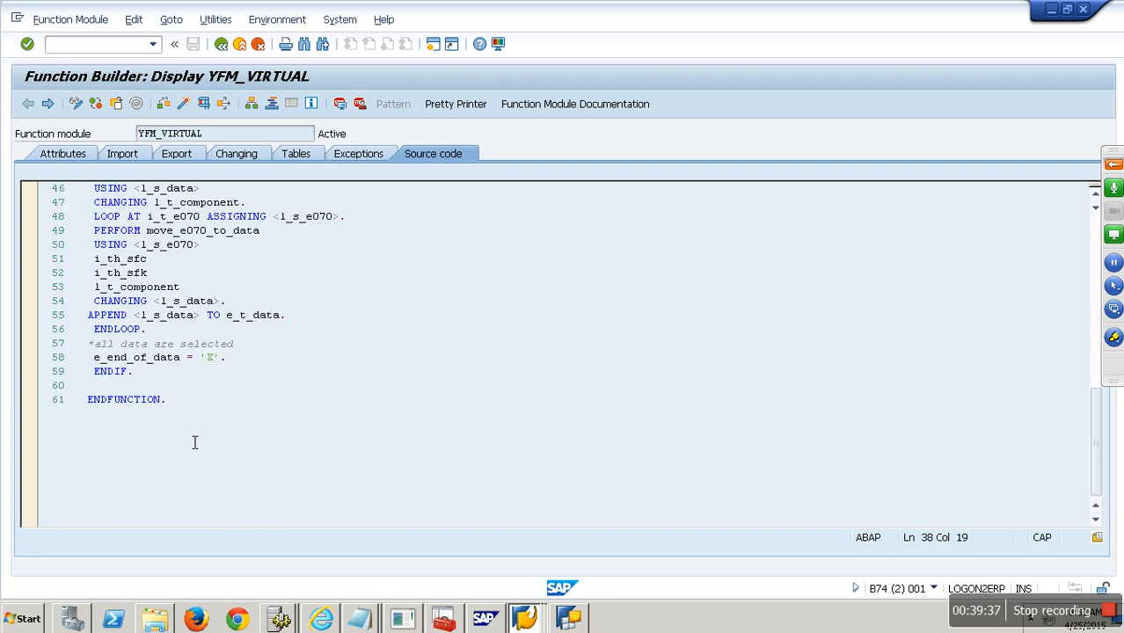
scroll(193, 442, "up", 13)
scroll(195, 399, "down", 5)
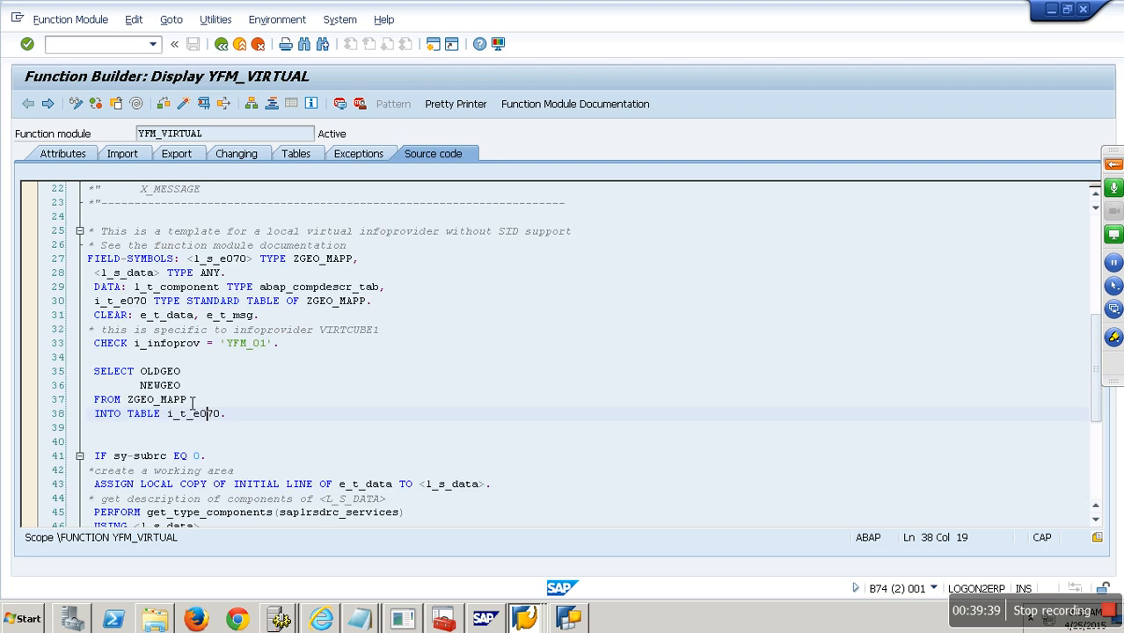
- Peek into the get_type_components routine, return, then bring up the attribute-types Notepad notes
double_click(220, 387)
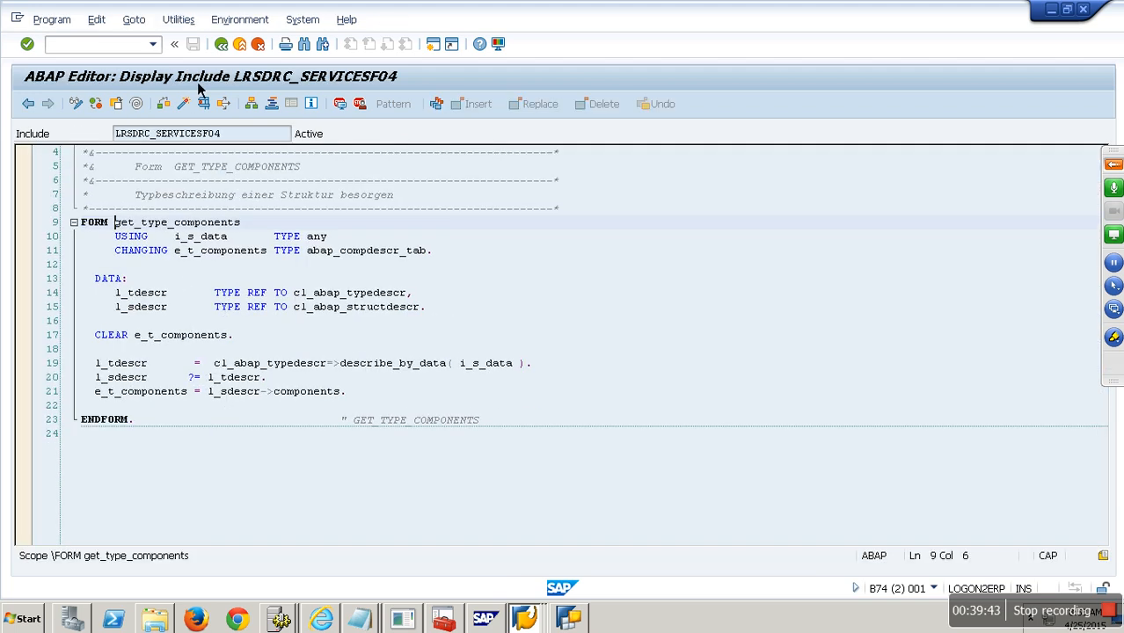
left_click(234, 49)
scroll(314, 379, "up", 8)
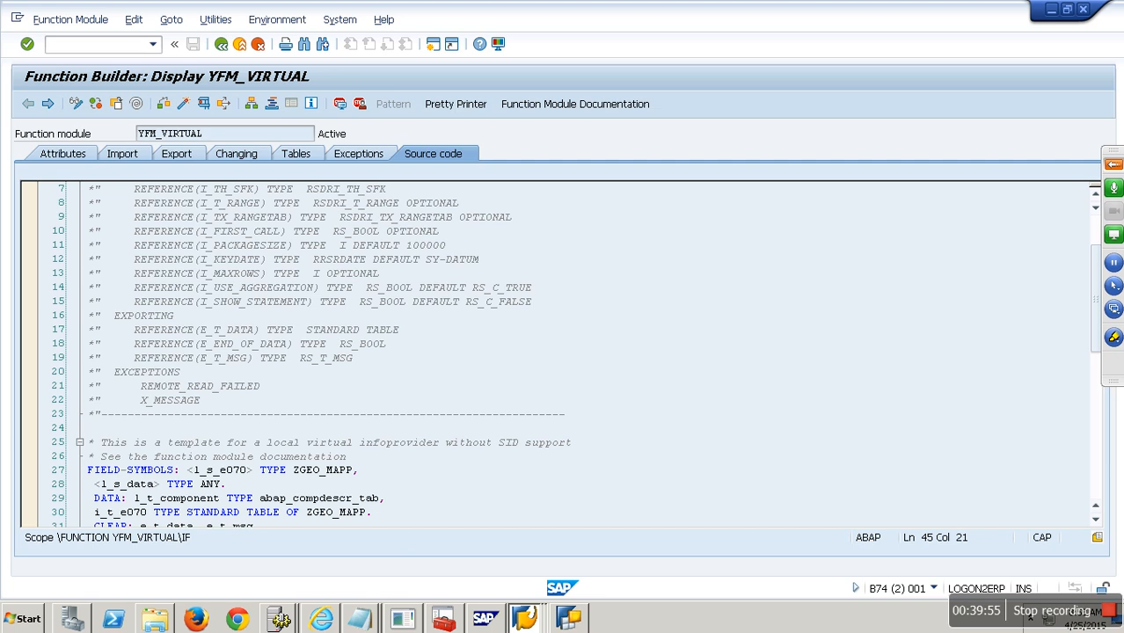
left_click(359, 619)
left_click(360, 583)
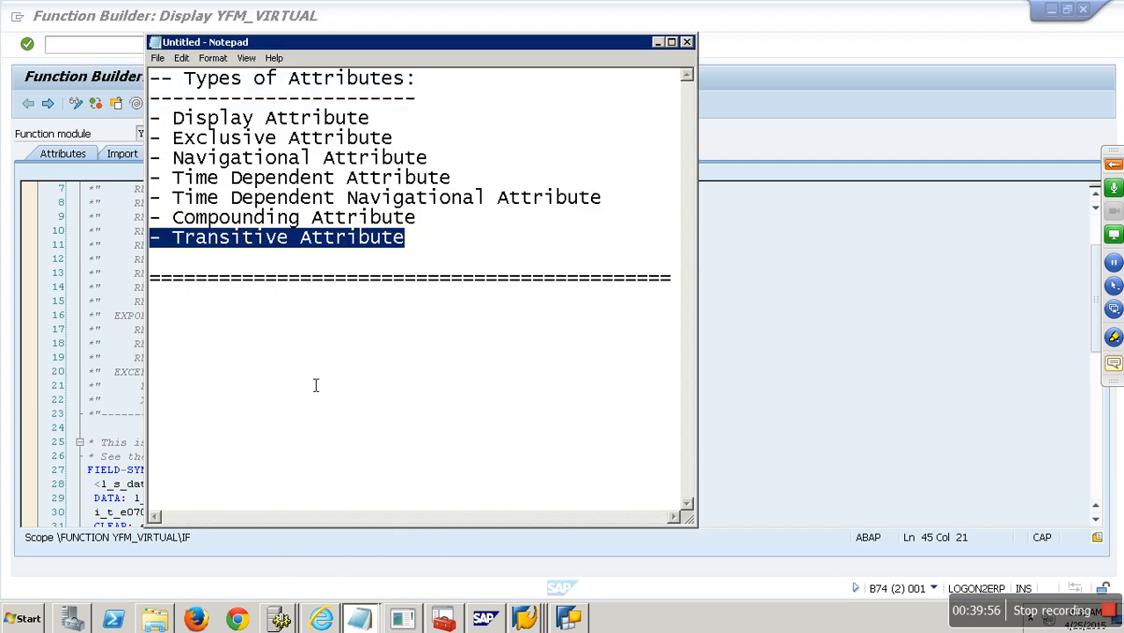
- Review the InfoCube-types Notepad notes down to the Scenario list, then return to SAP
left_click(361, 620)
left_click(365, 568)
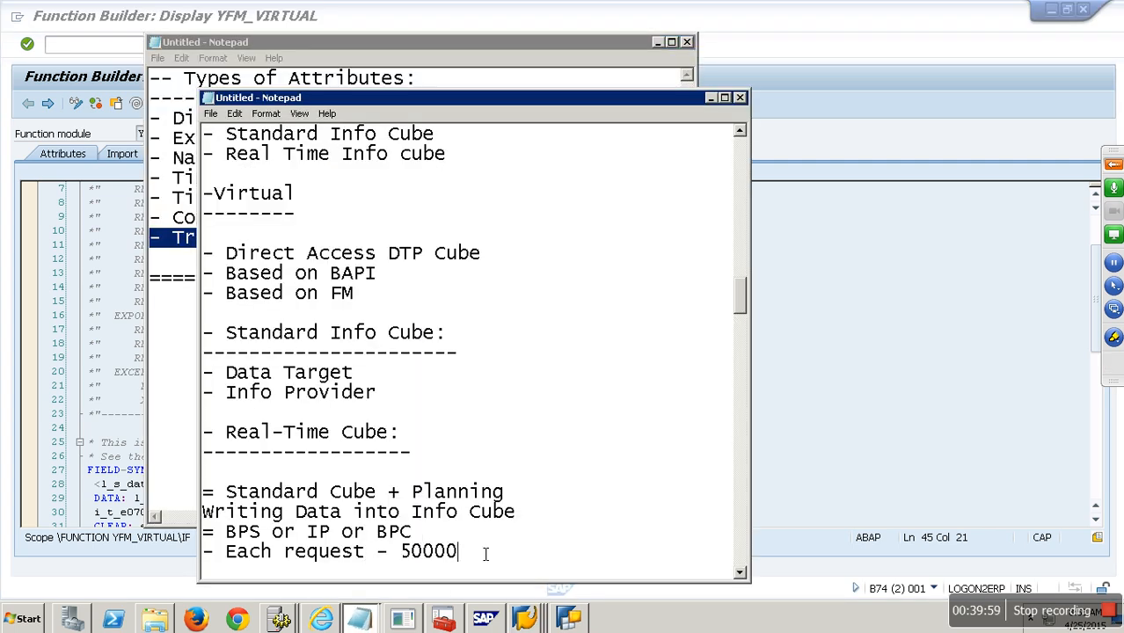
scroll(486, 559, "down", 5)
scroll(485, 559, "down", 4)
left_click(256, 361)
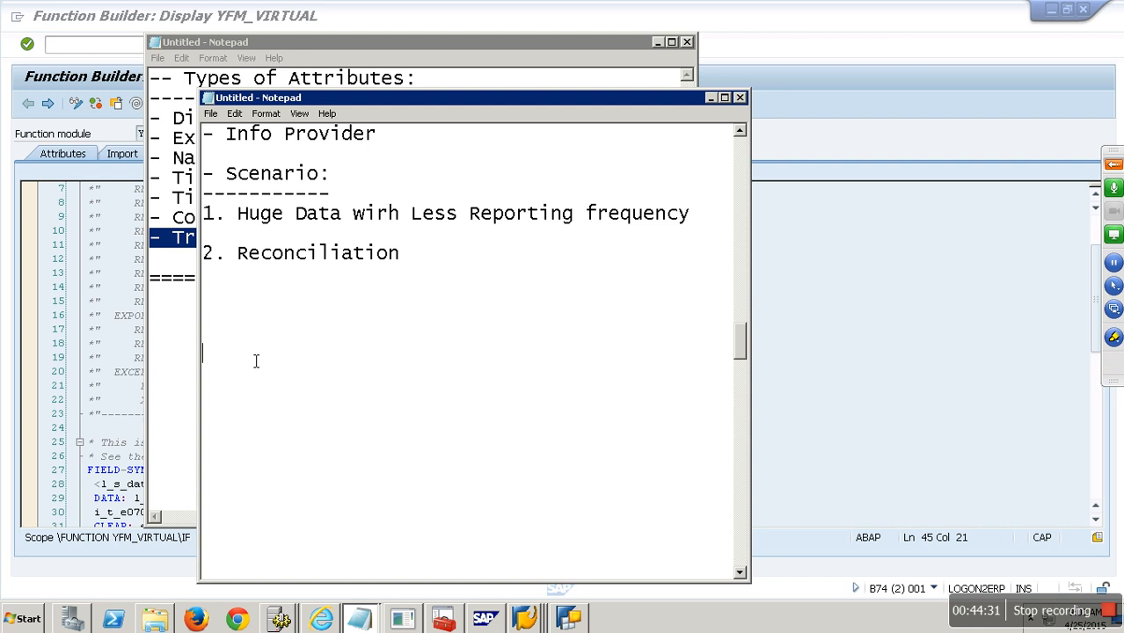
left_click(102, 56)
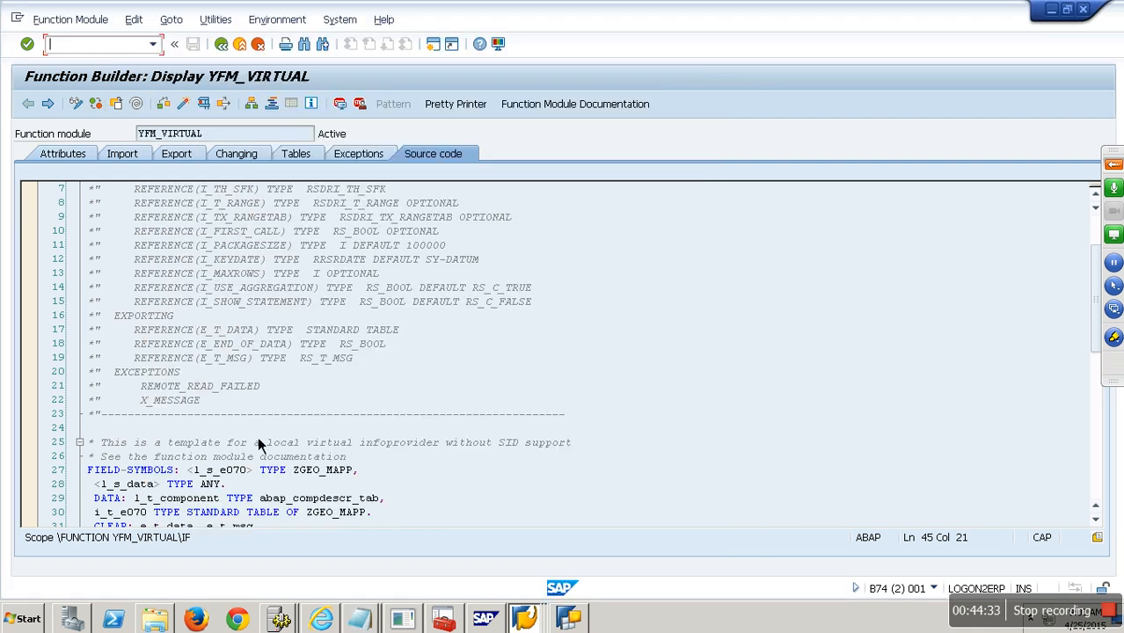
- Switch to the Data Warehousing Workbench window and cancel the Create InfoCube dialog
left_click(529, 620)
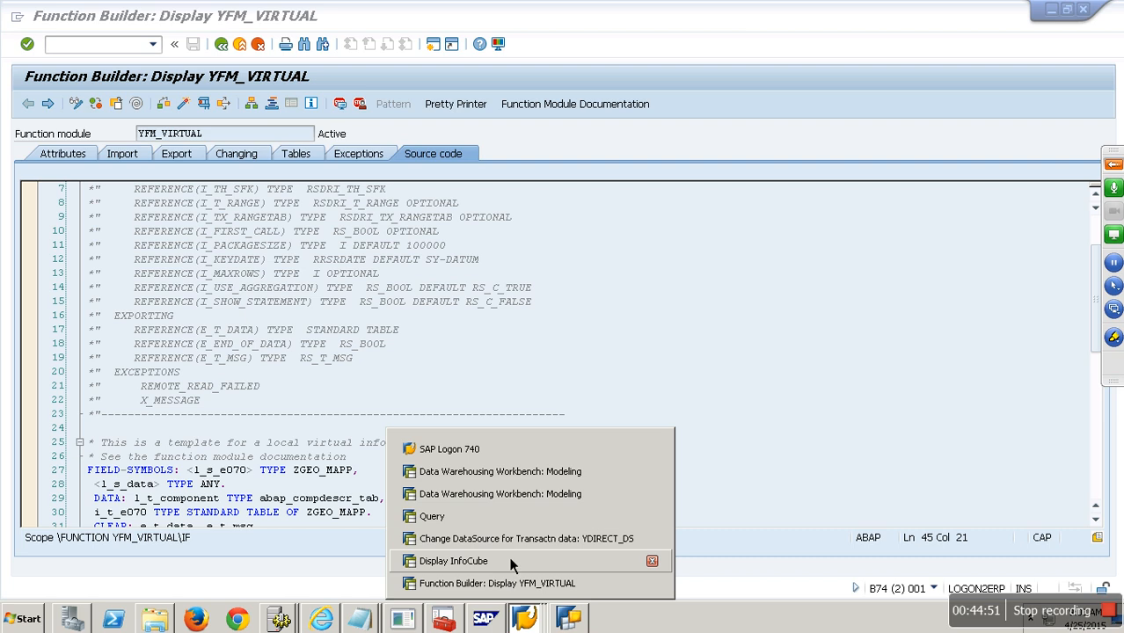
left_click(493, 499)
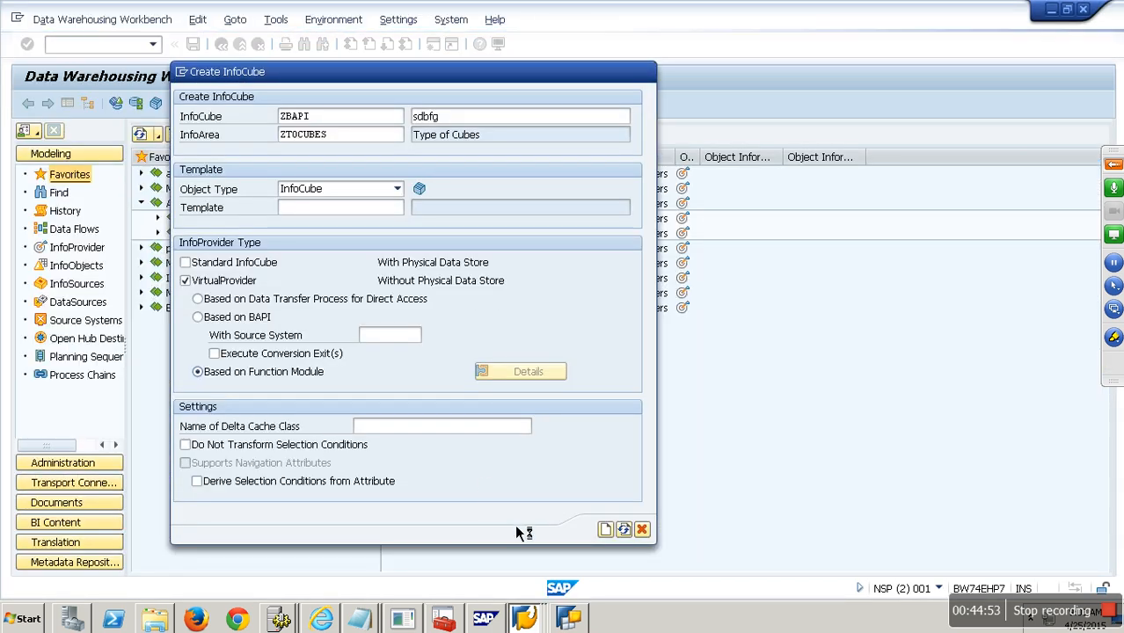
left_click(516, 478)
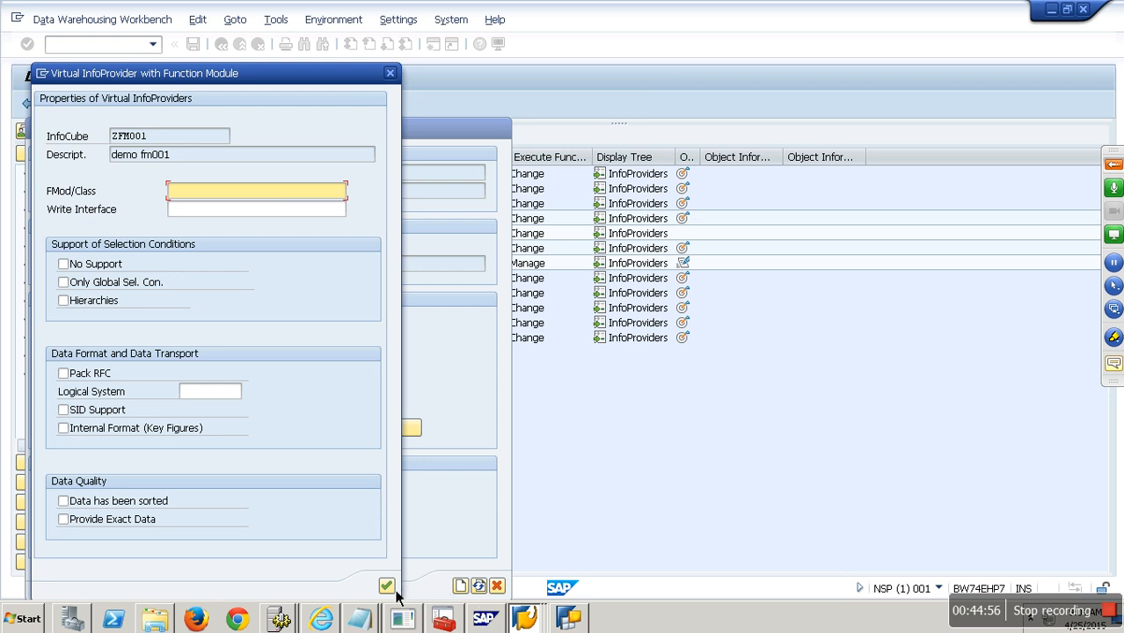
left_click(483, 616)
left_click(497, 585)
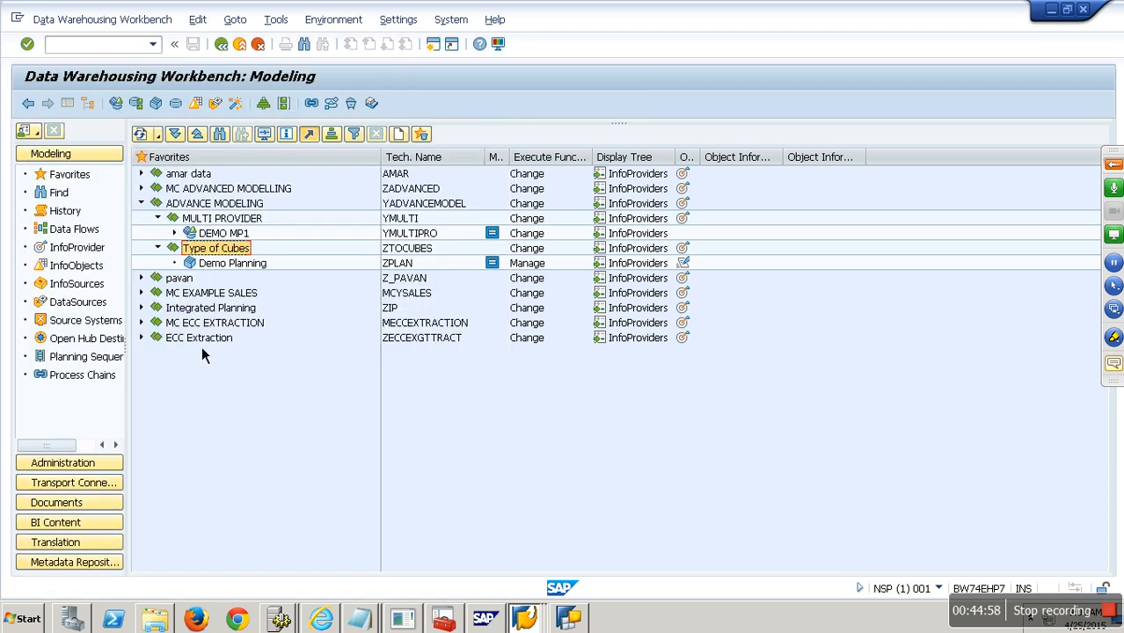
- Open DataSource A_DS01 under File > YDEVFILE and check Direct Access: No DTPs Allowed
left_click(84, 302)
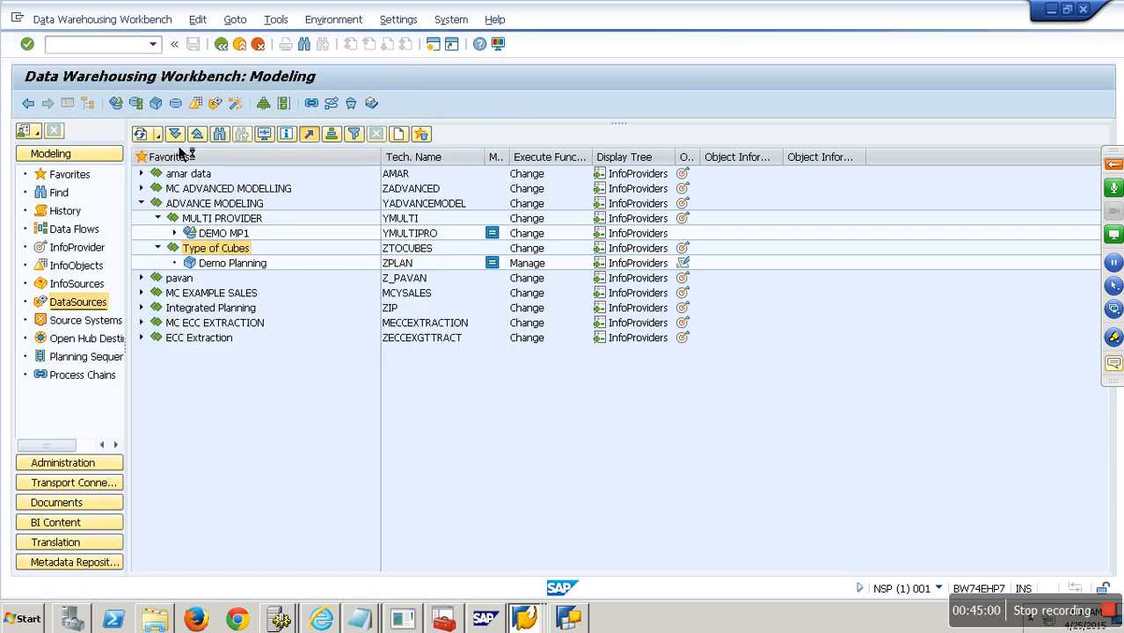
left_click(143, 134)
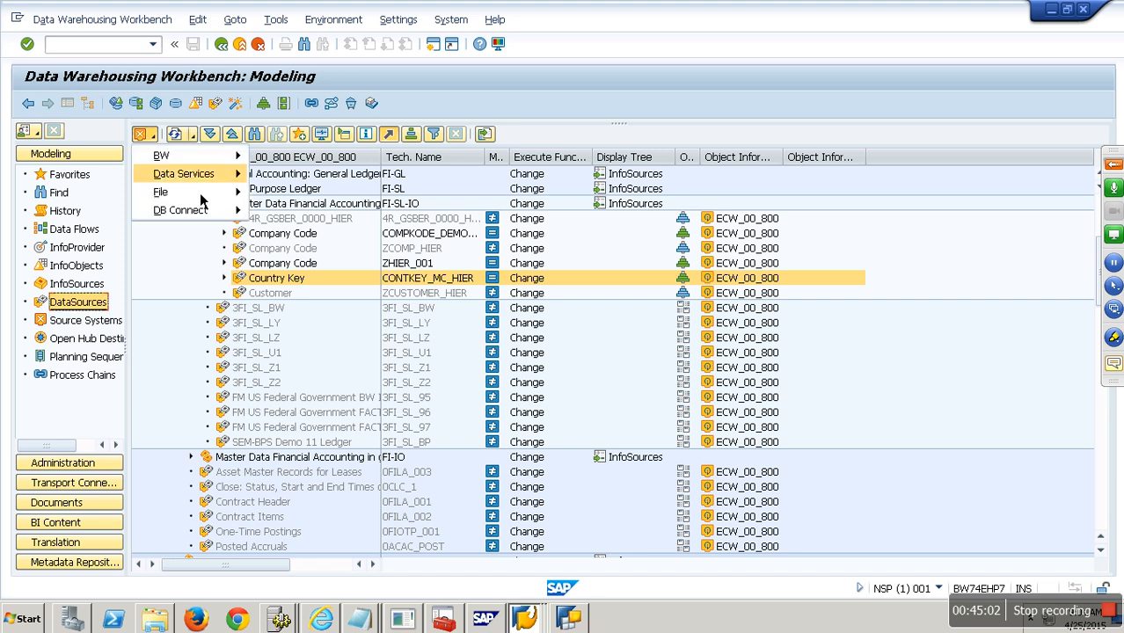
mouse_move(204, 192)
left_click(293, 194)
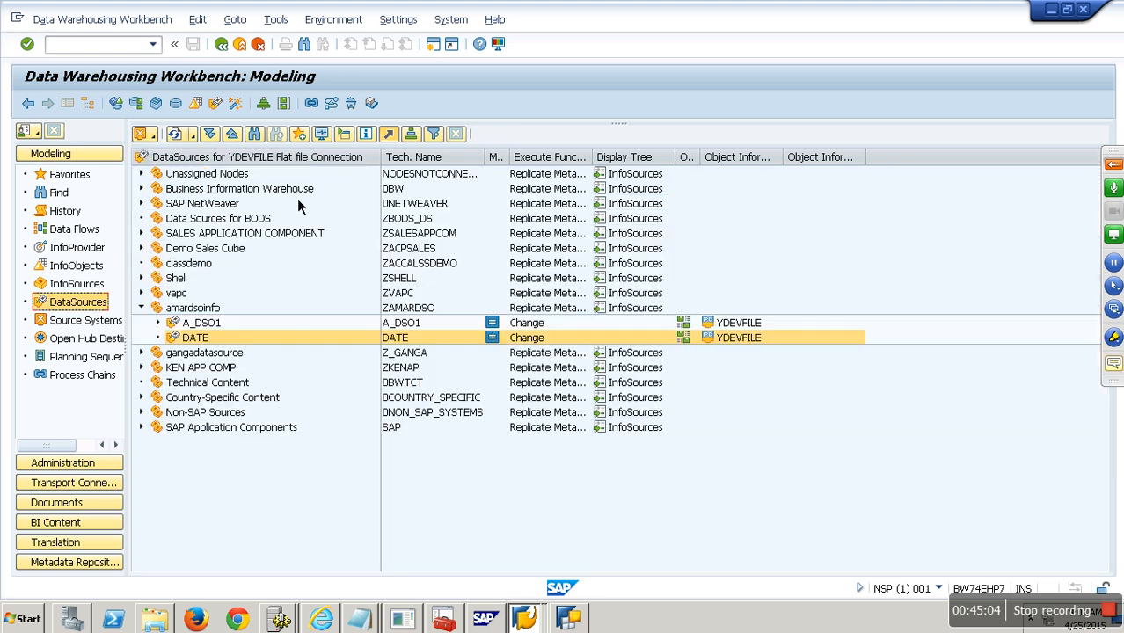
double_click(204, 324)
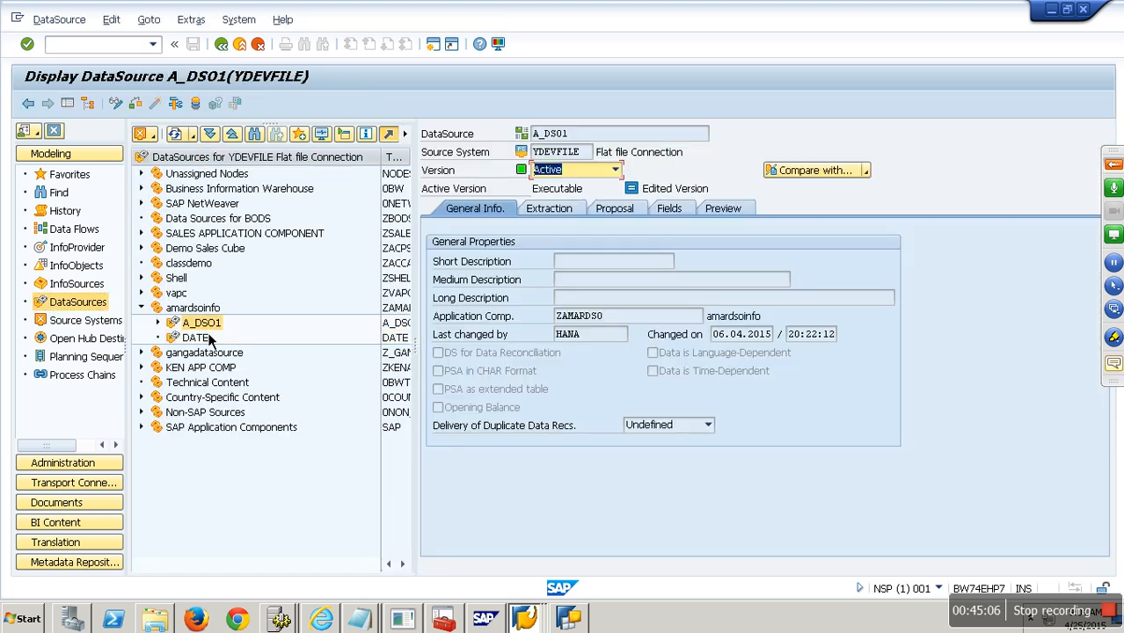
left_click(550, 212)
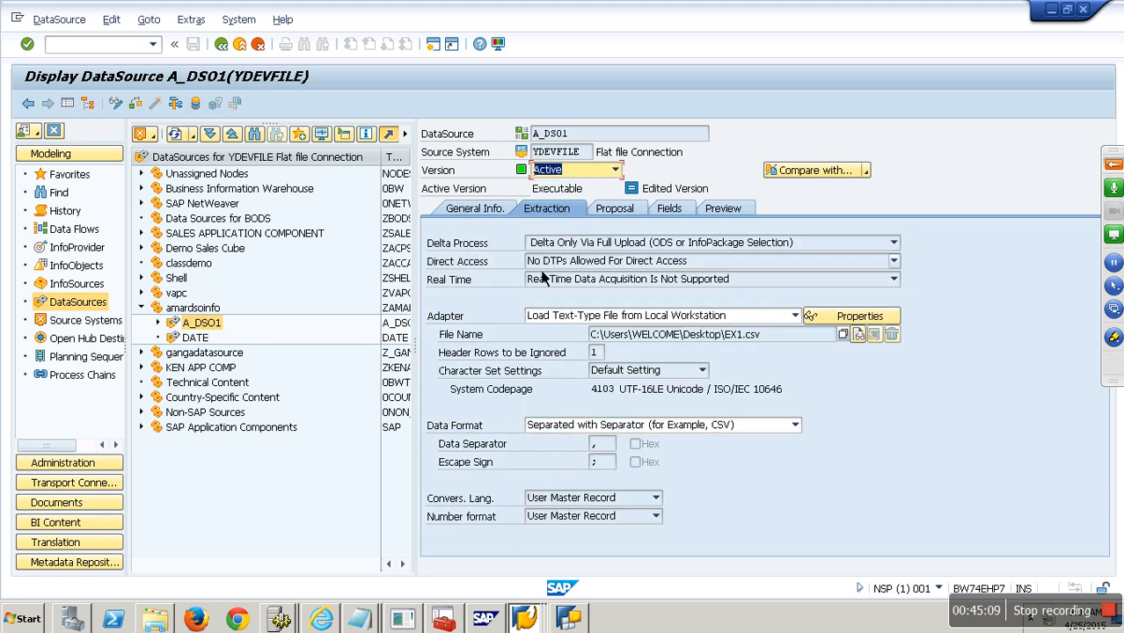
left_click(620, 261)
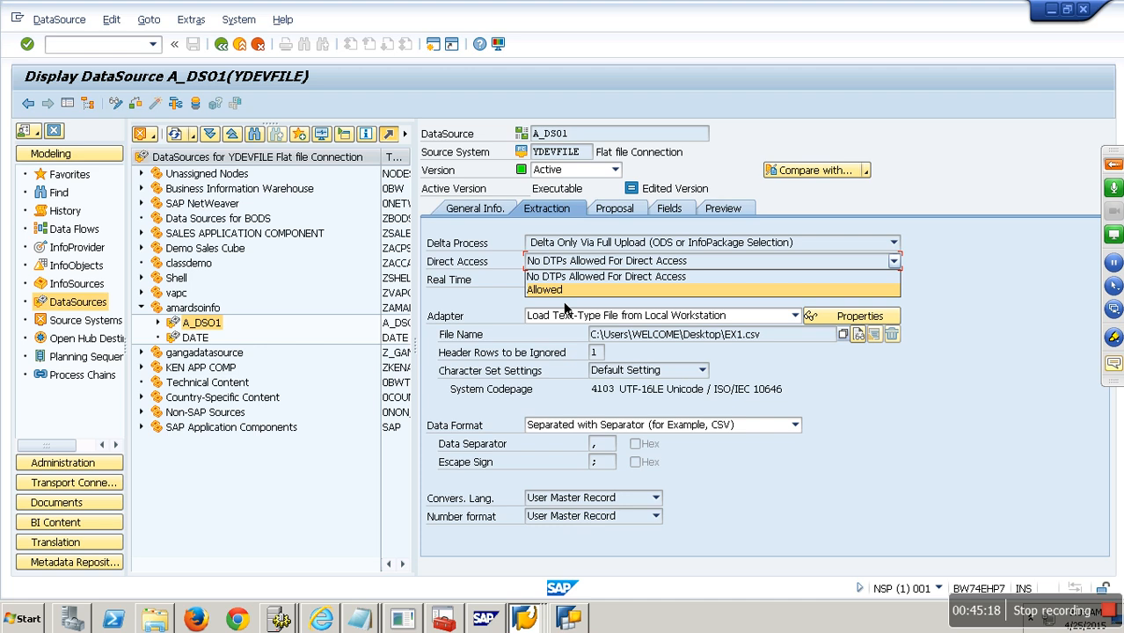
left_click(154, 135)
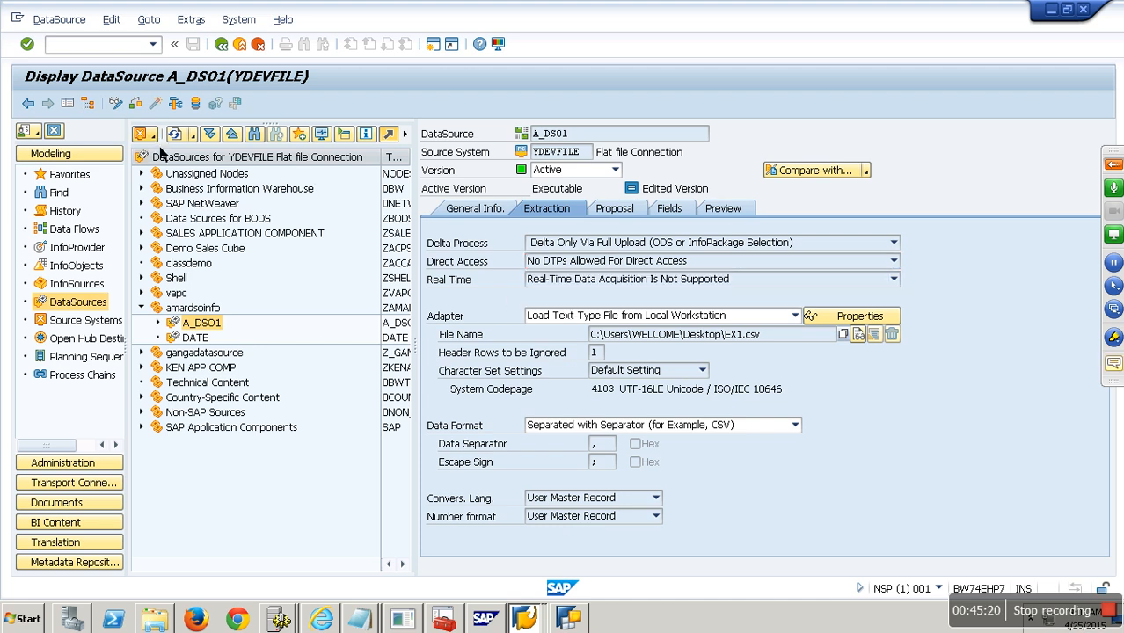
- Open DataSource YDB_DS under DB Connect > YNHANA and expand its Direct Access options
left_click(155, 135)
mouse_move(195, 211)
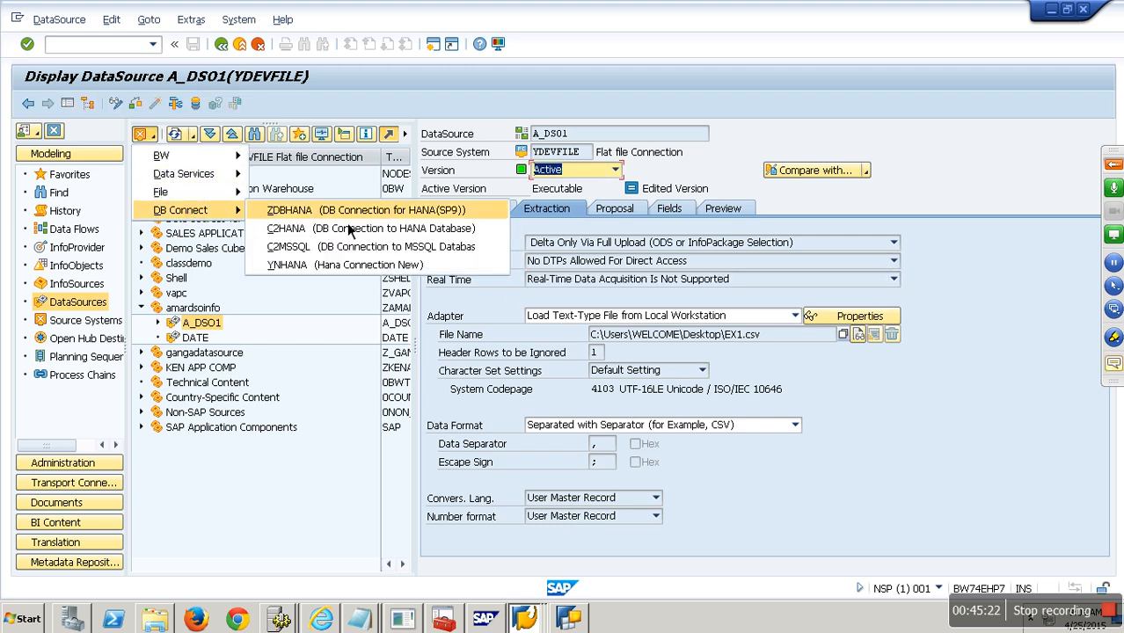
left_click(328, 265)
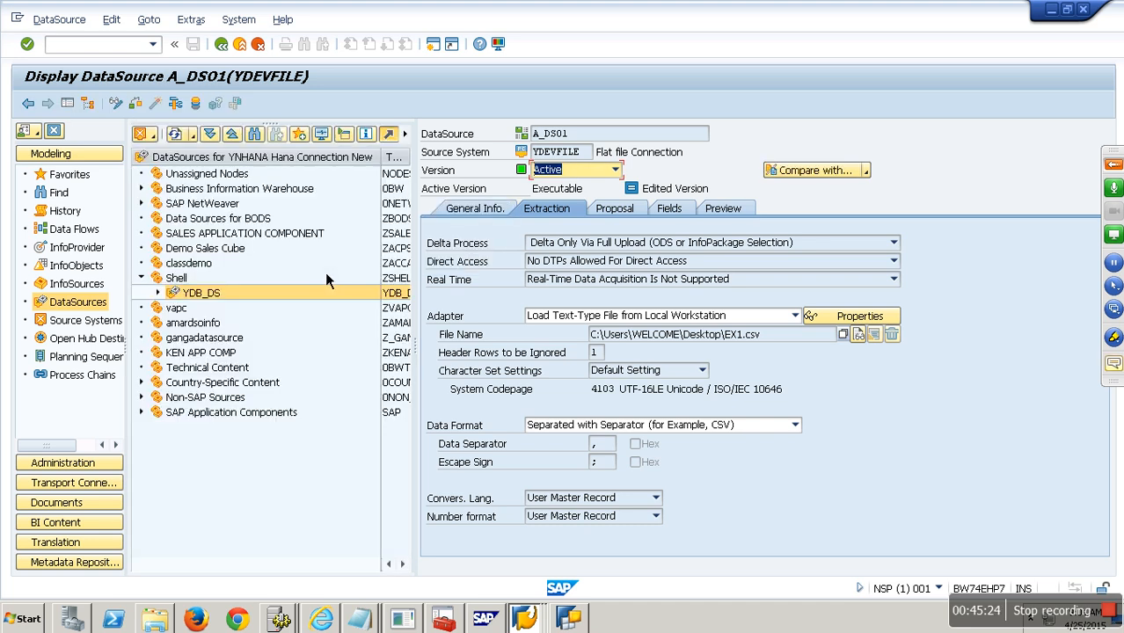
double_click(219, 298)
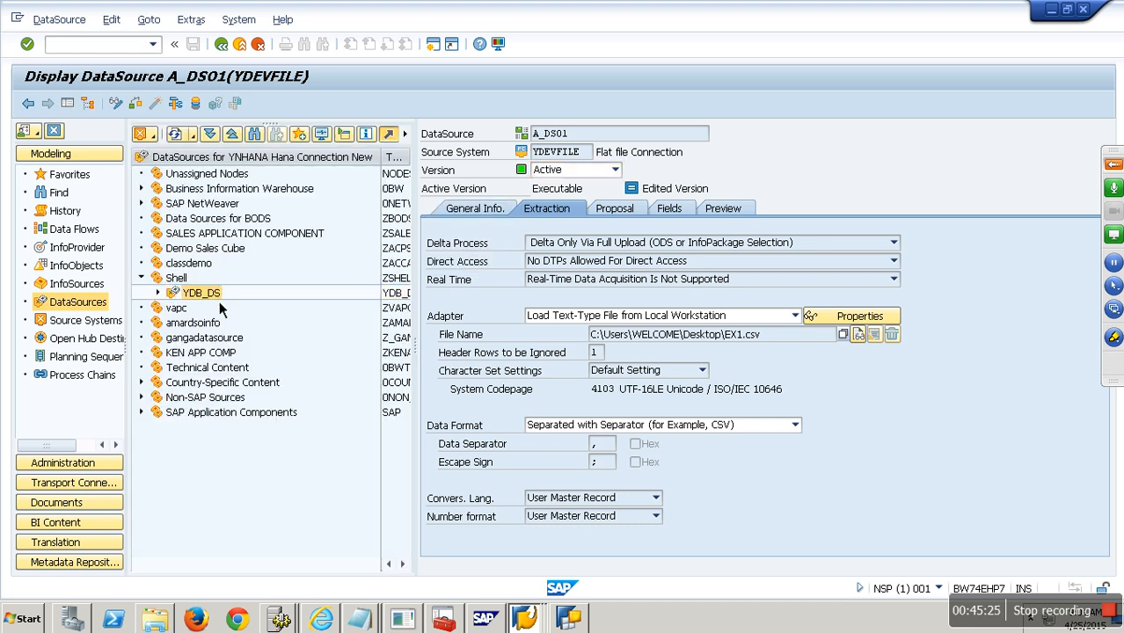
left_click(558, 215)
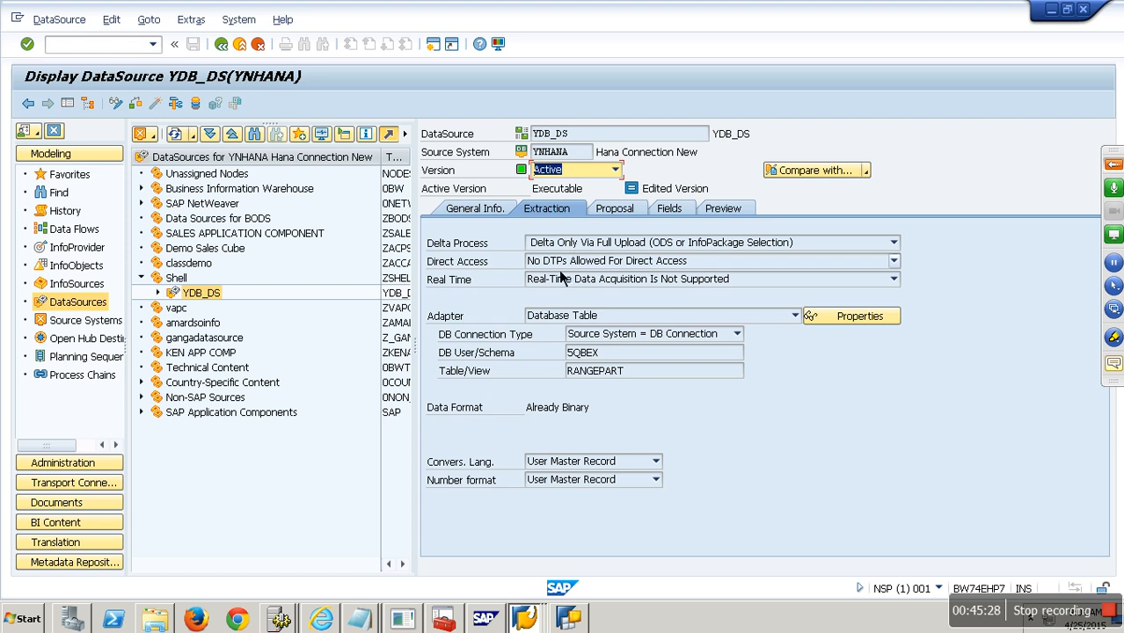
left_click(561, 261)
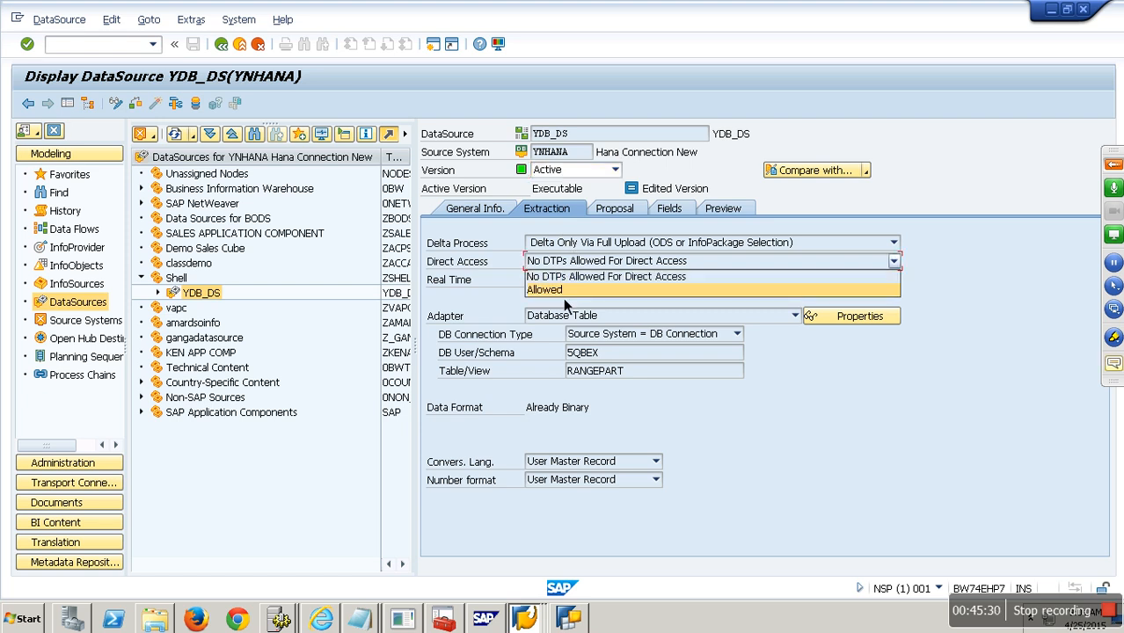